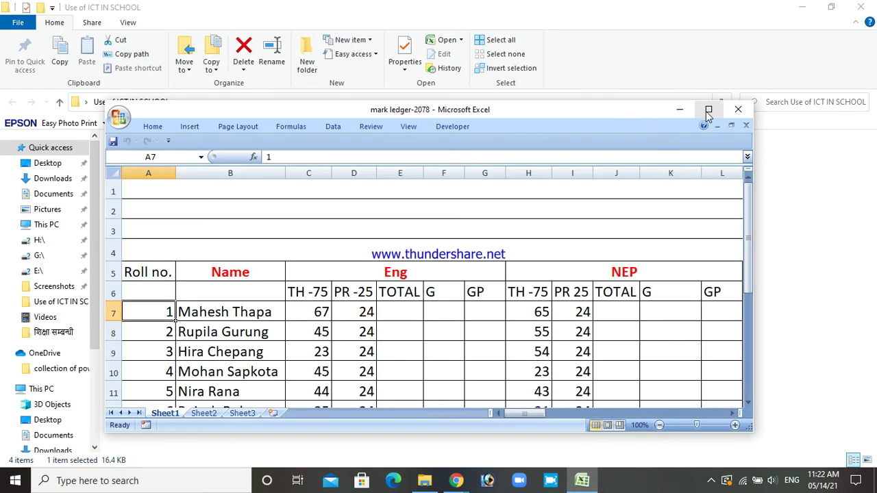
# Maximize the mark ledger workbook and look across the subject columns from Eng to HEALTH.
pyautogui.click(707, 112)
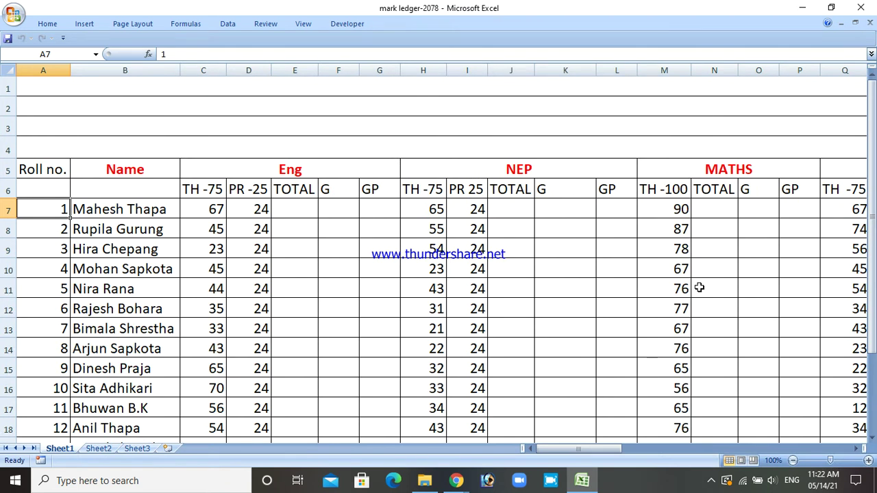
pyautogui.click(572, 272)
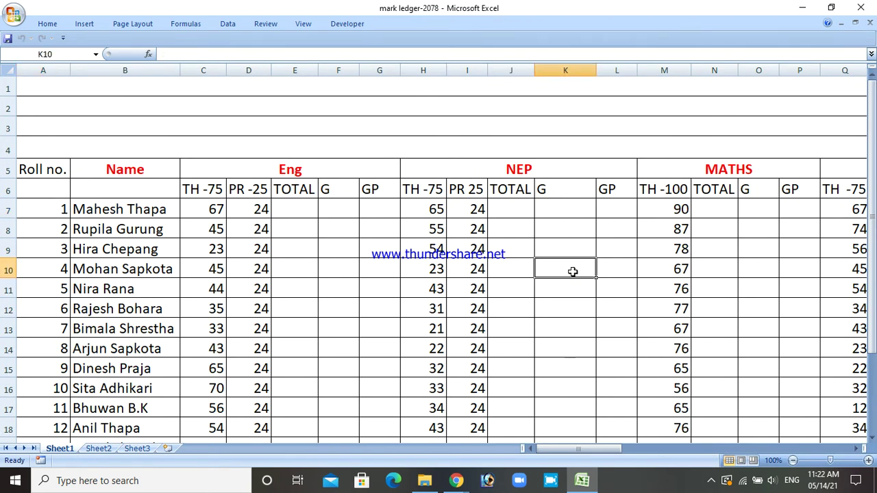
pyautogui.press('Right')
pyautogui.press('Right')
pyautogui.press('Right')
pyautogui.press('Right')
pyautogui.press('Right')
pyautogui.press('Right')
pyautogui.press('Right')
pyautogui.press('Right')
pyautogui.press('Right')
pyautogui.press('Right')
pyautogui.press('Right')
pyautogui.press('Right')
pyautogui.press('Right')
pyautogui.press('Right')
pyautogui.press('Right')
pyautogui.press('Right')
pyautogui.press('Right')
pyautogui.press('Right')
pyautogui.press('Right')
pyautogui.press('Right')
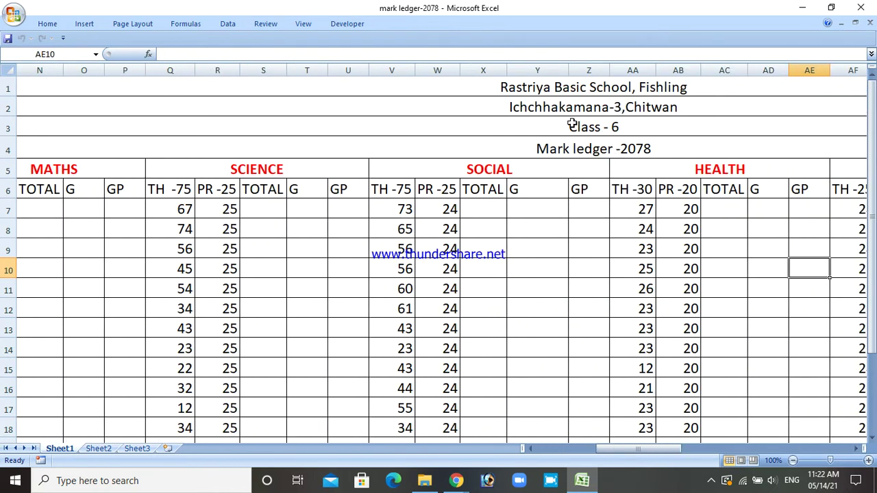
# Examine the ledger's four title rows with the school name, address, class and ledger year.
pyautogui.click(538, 88)
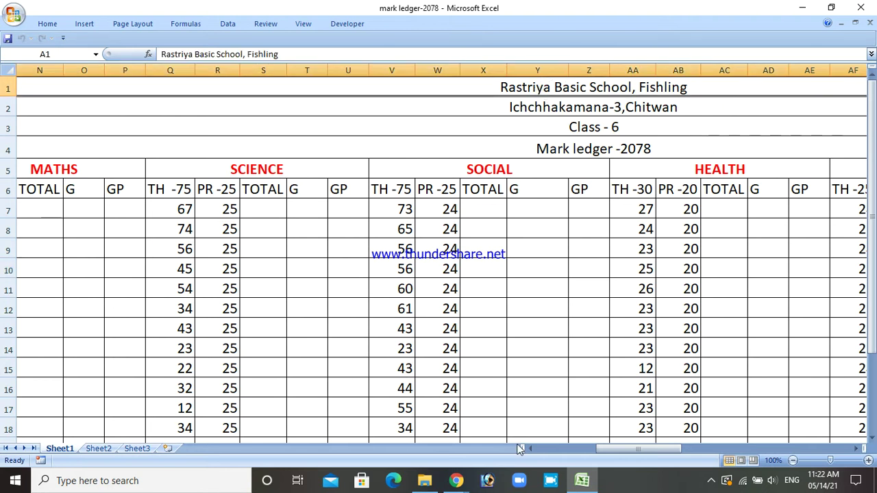
pyautogui.moveTo(456, 481)
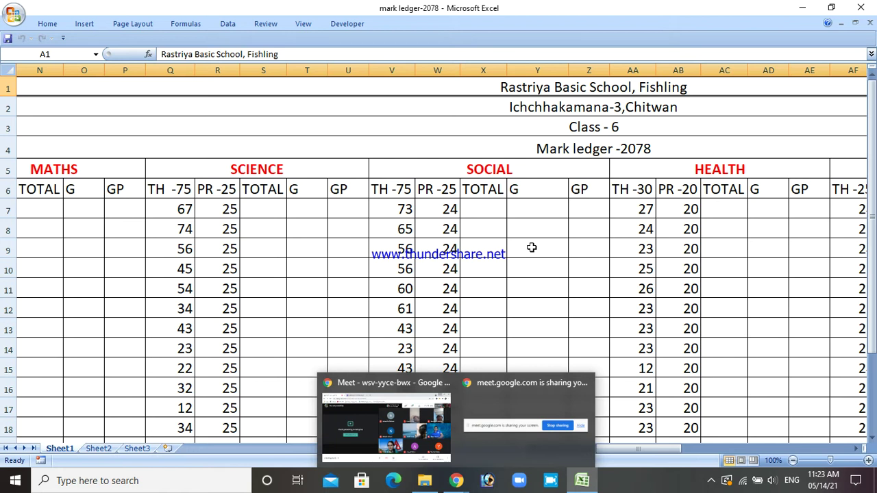
pyautogui.click(632, 169)
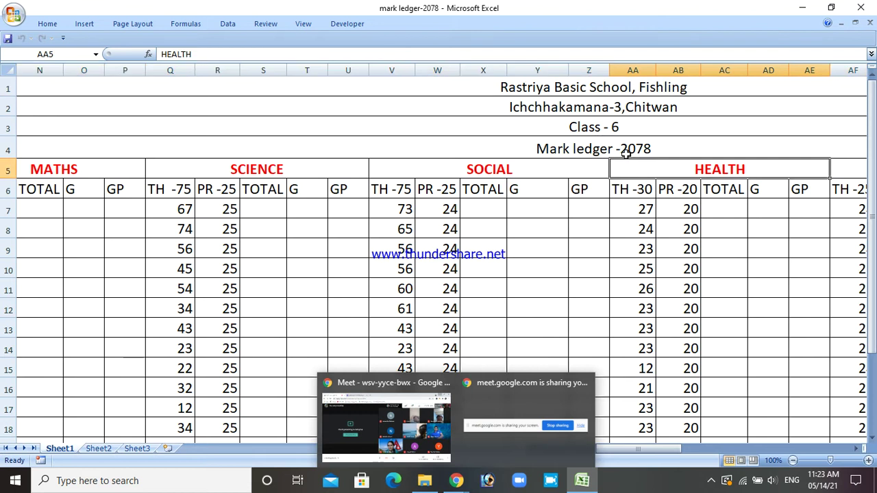
pyautogui.click(623, 151)
pyautogui.click(590, 128)
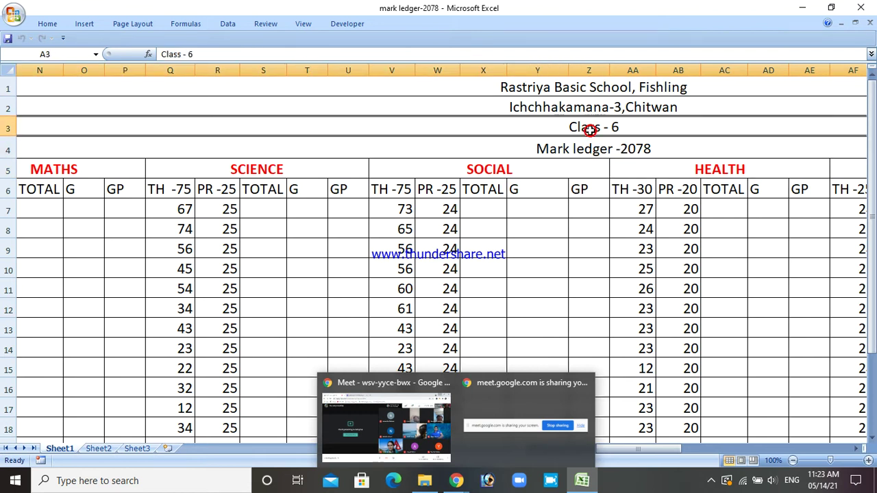
pyautogui.click(568, 106)
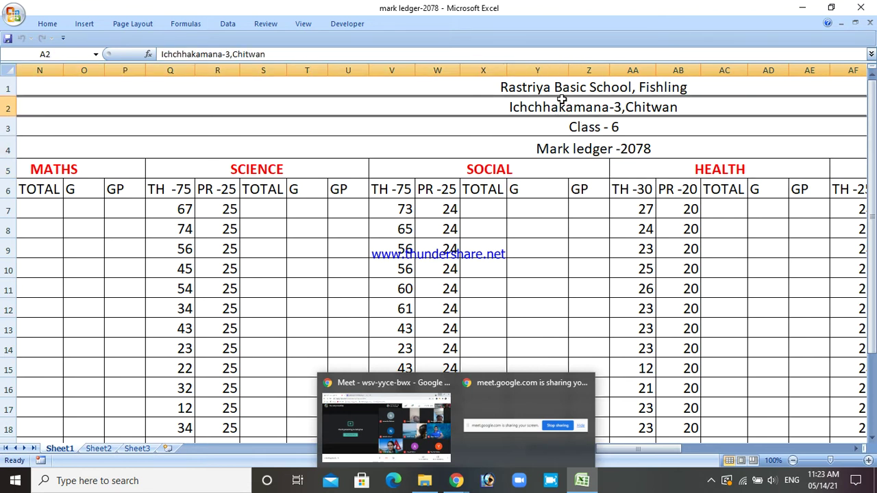
pyautogui.click(562, 90)
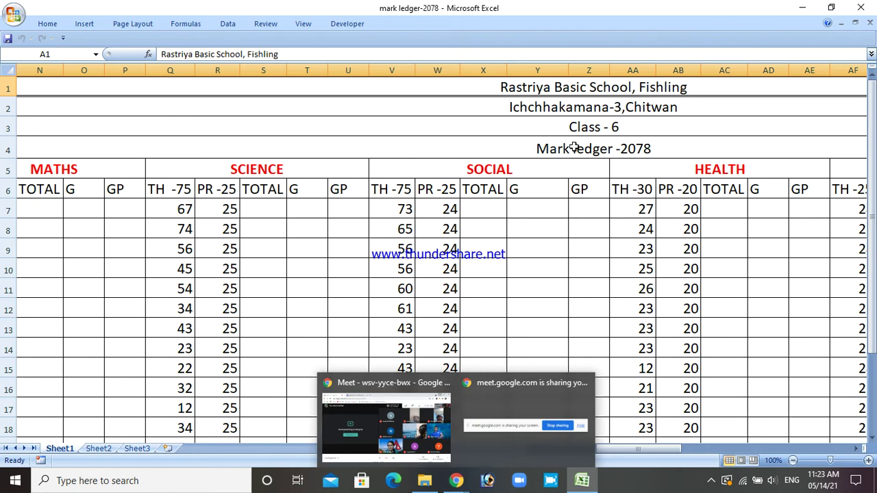
pyautogui.click(541, 255)
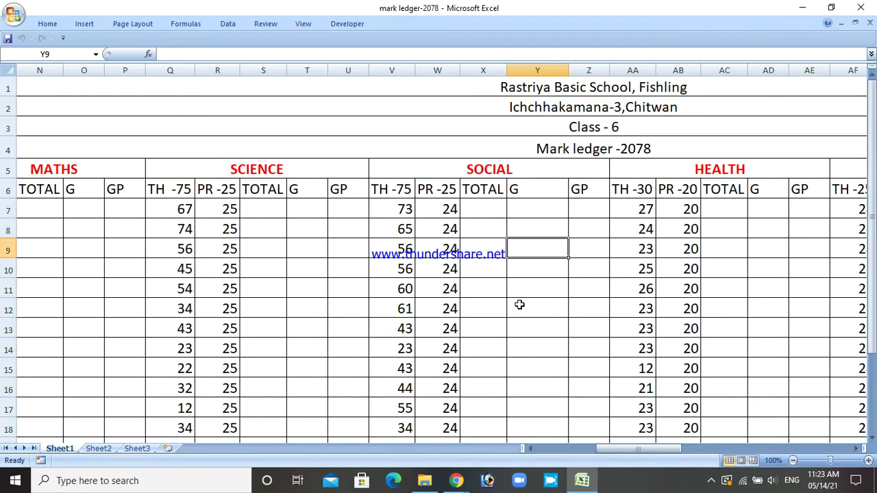
# Return to the ledger's first columns and examine the roll number list and the first student's English marks.
pyautogui.moveTo(657, 449); pyautogui.dragTo(598, 448)
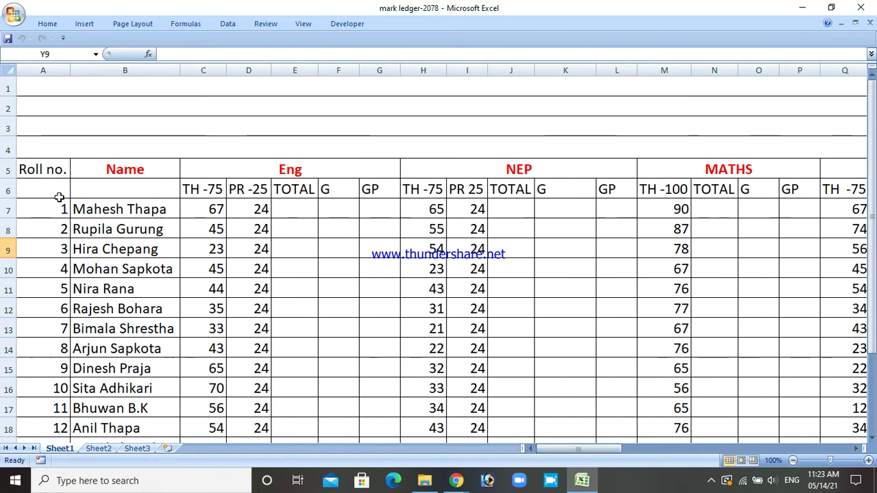
pyautogui.click(47, 168)
pyautogui.scroll(-1, 399, 234)
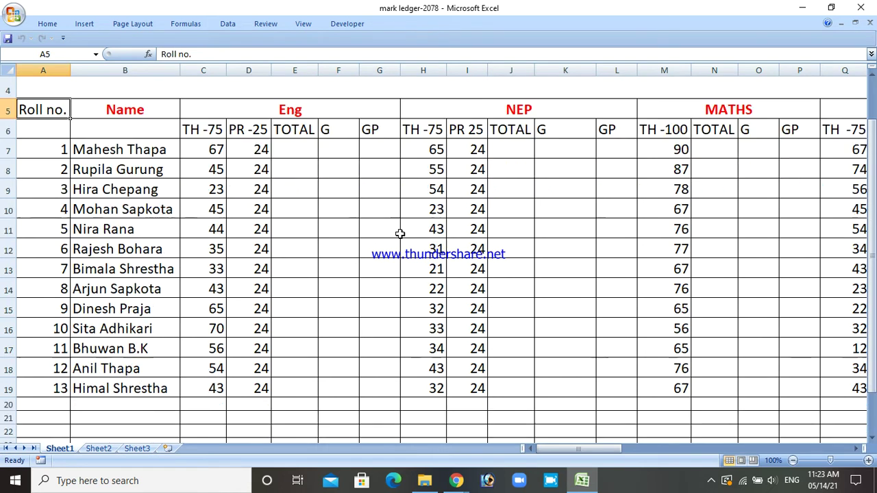
pyautogui.scroll(1, 86, 204)
pyautogui.scroll(-1, 87, 203)
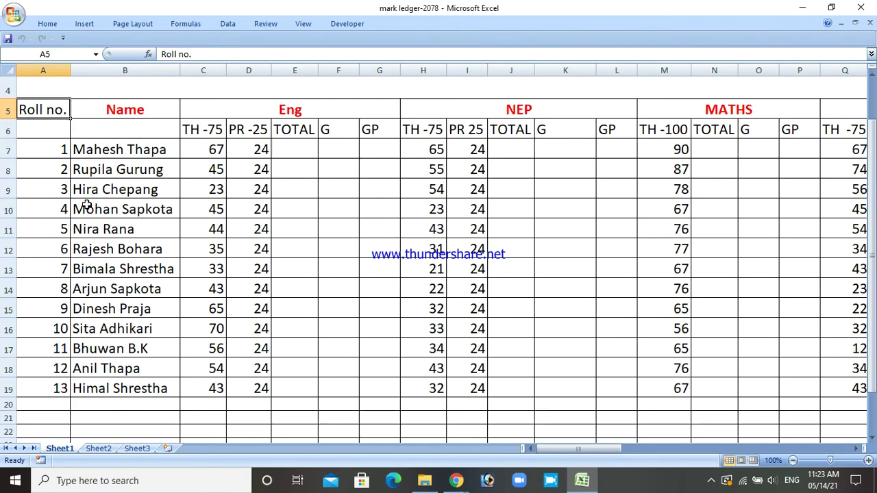
pyautogui.click(57, 149)
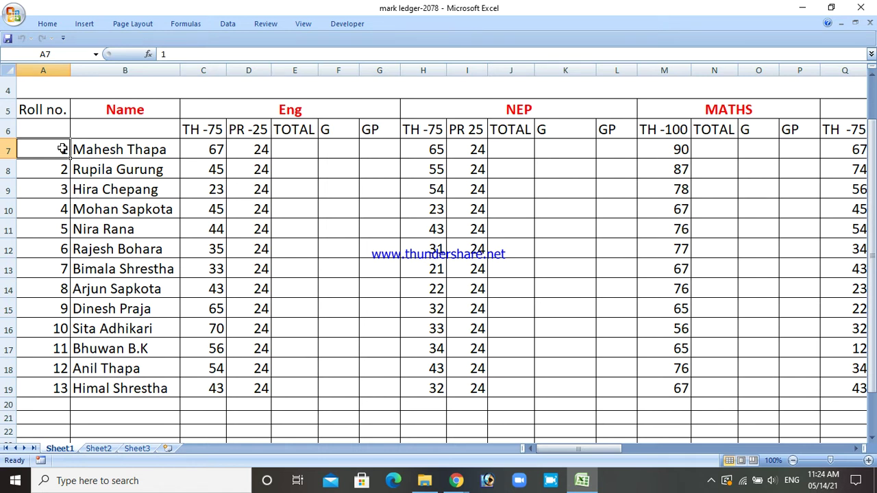
pyautogui.click(96, 150)
pyautogui.click(203, 148)
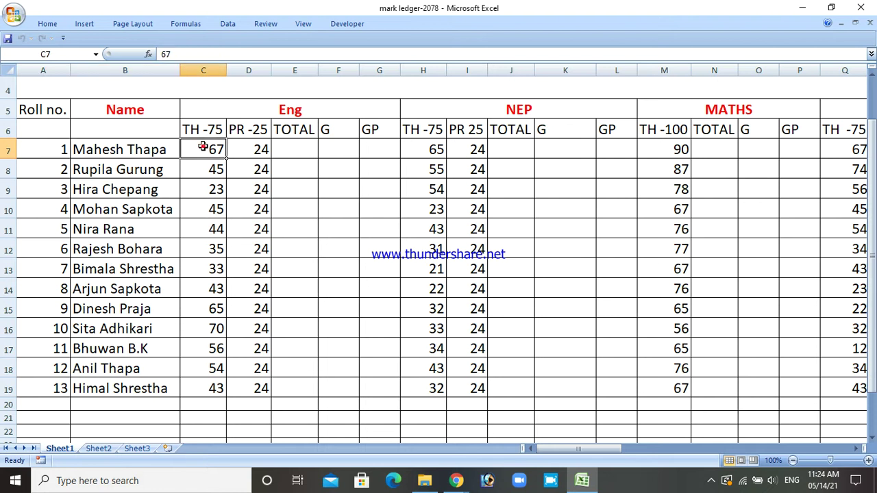
pyautogui.click(249, 149)
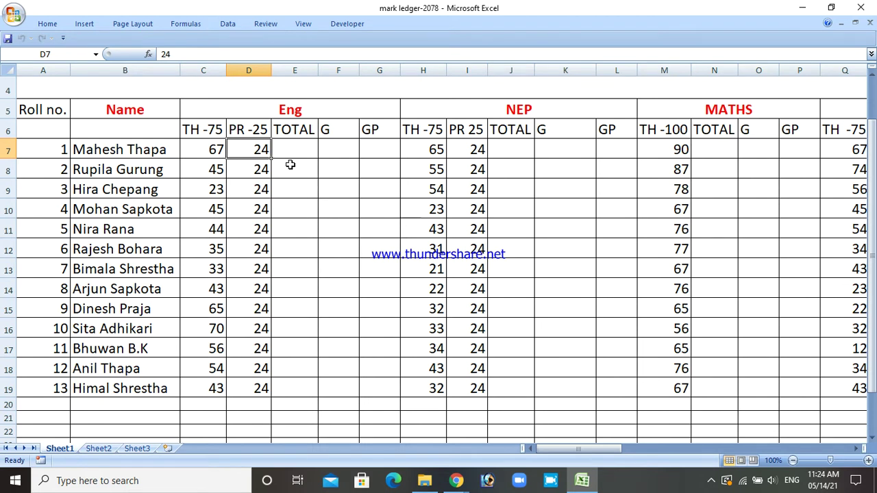
# Compare the English TH -75 and PR -25 headings with the first student's theory and practical marks.
pyautogui.click(207, 132)
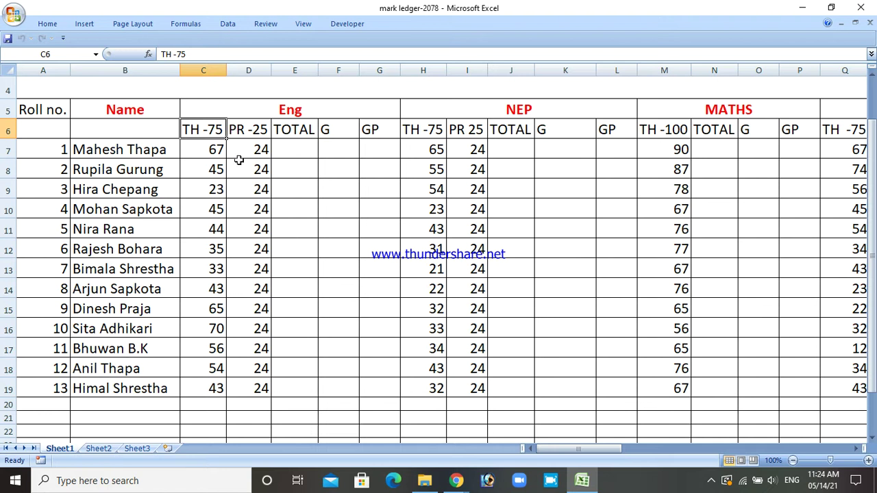
pyautogui.click(240, 132)
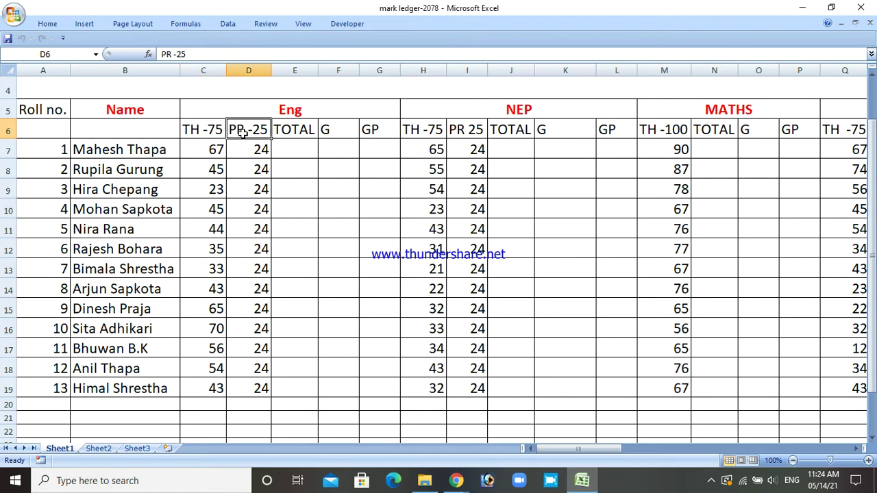
pyautogui.click(192, 129)
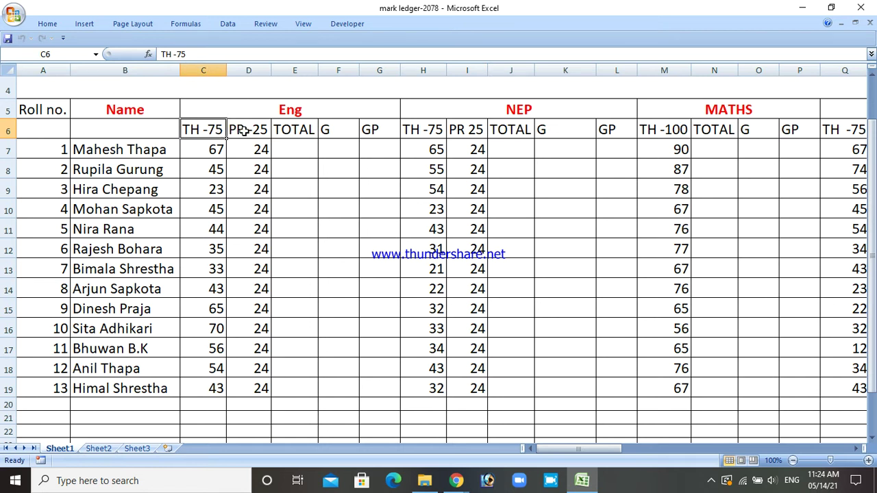
pyautogui.click(244, 131)
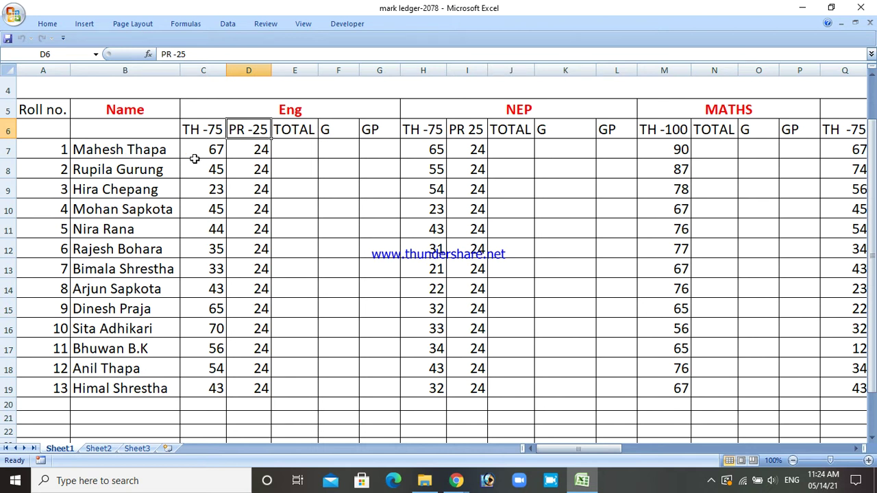
pyautogui.click(211, 148)
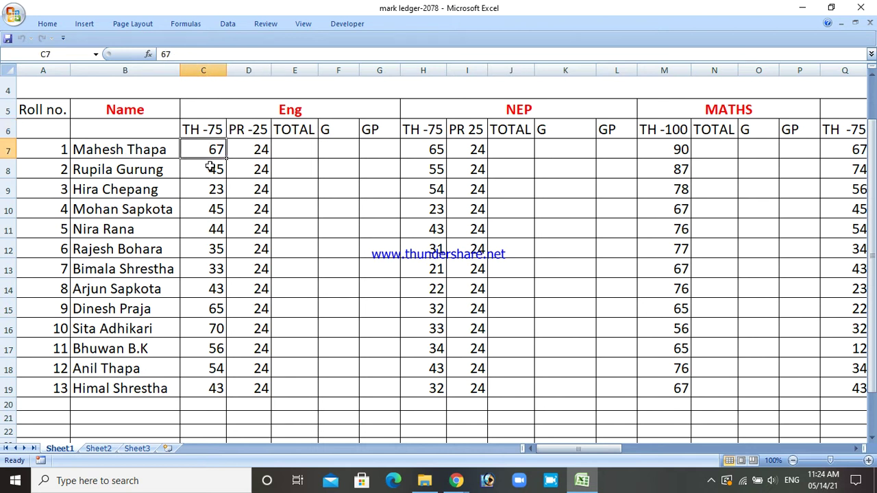
pyautogui.click(245, 151)
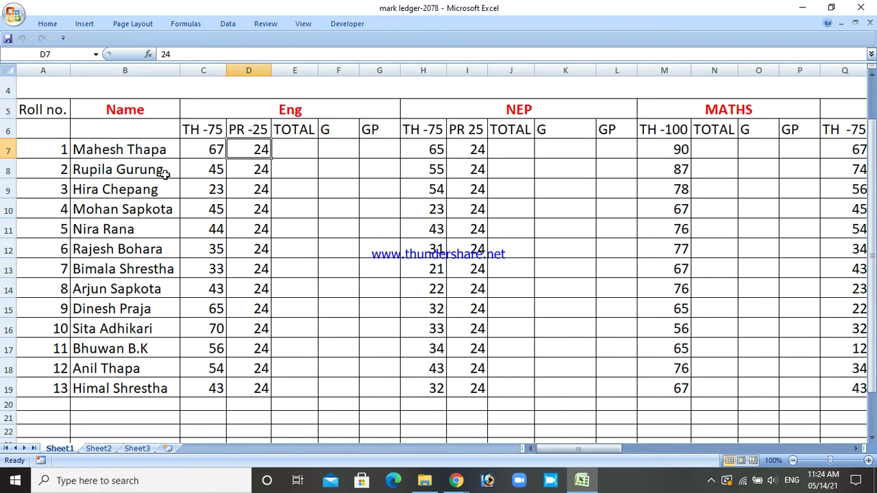
# Review the English theory and practical marks of the students with roll numbers 2 to 6.
pyautogui.click(213, 173)
pyautogui.click(245, 168)
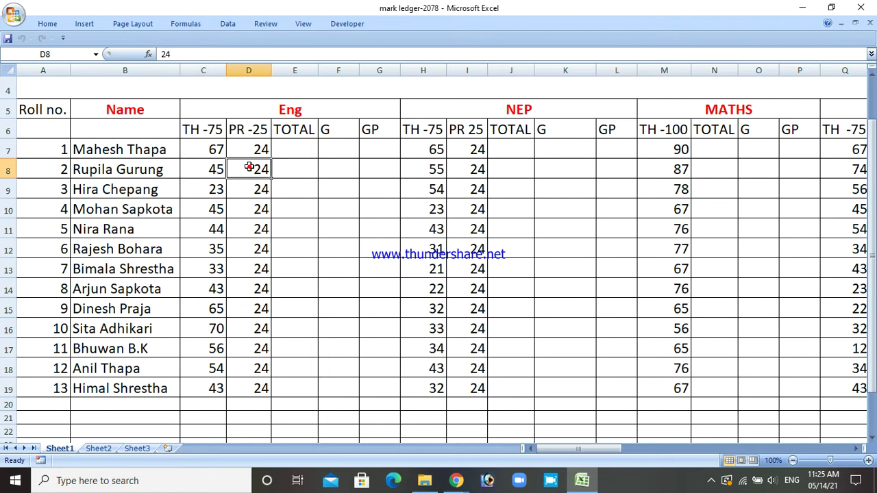
pyautogui.click(202, 190)
pyautogui.click(240, 195)
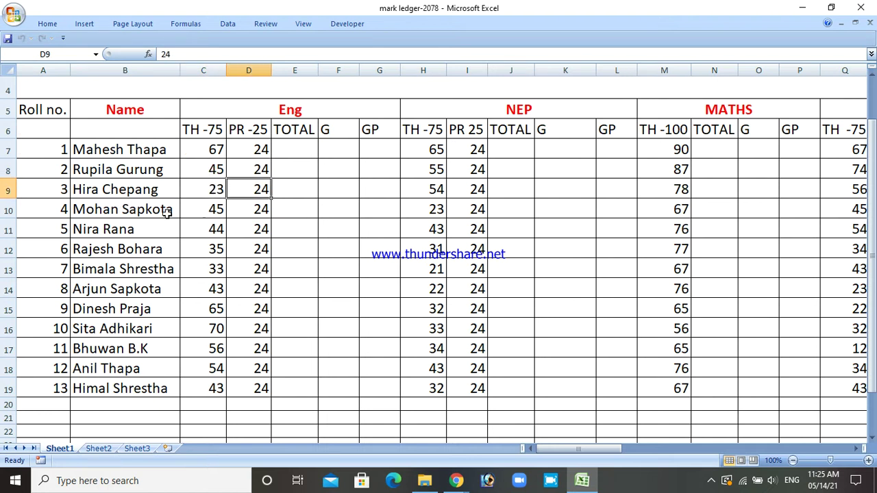
pyautogui.click(203, 211)
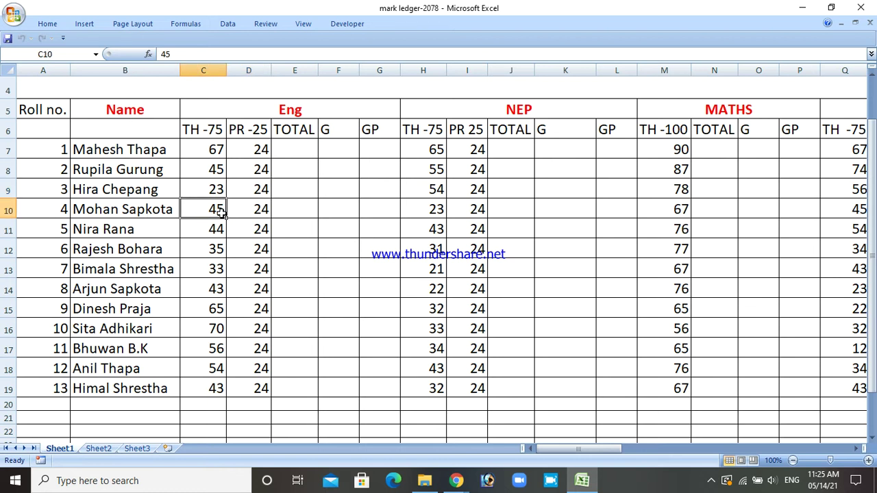
pyautogui.click(249, 211)
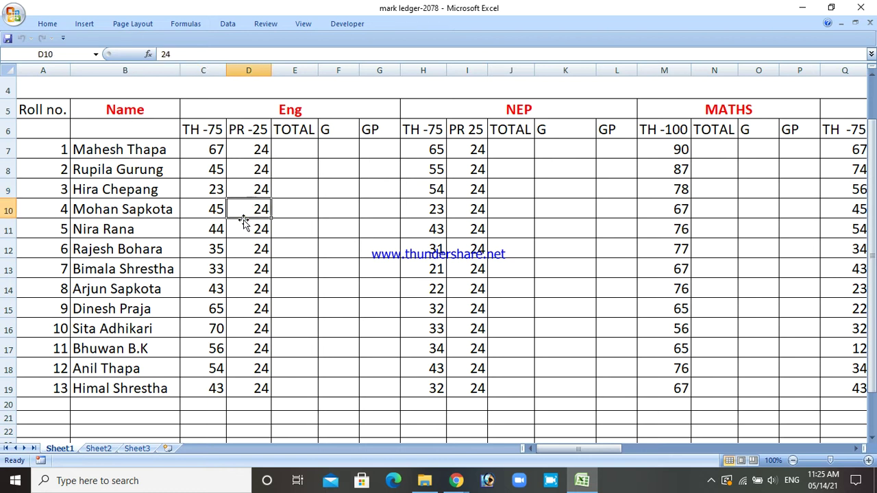
pyautogui.click(190, 231)
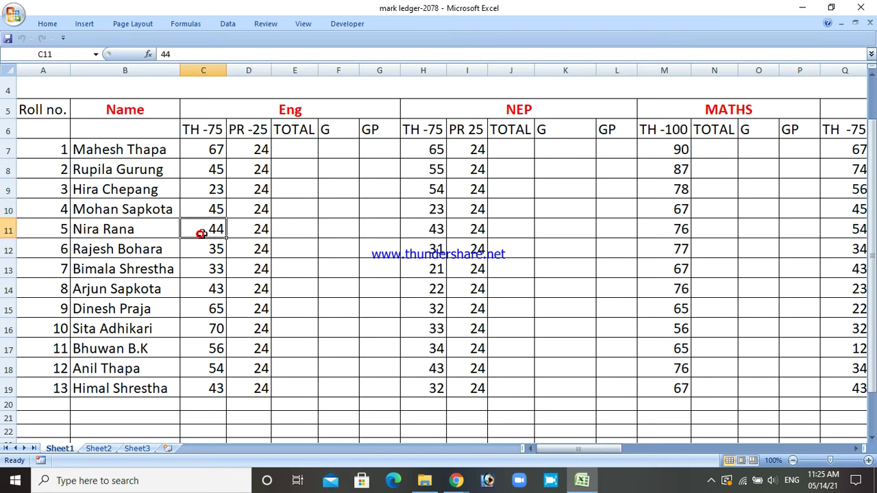
pyautogui.click(256, 234)
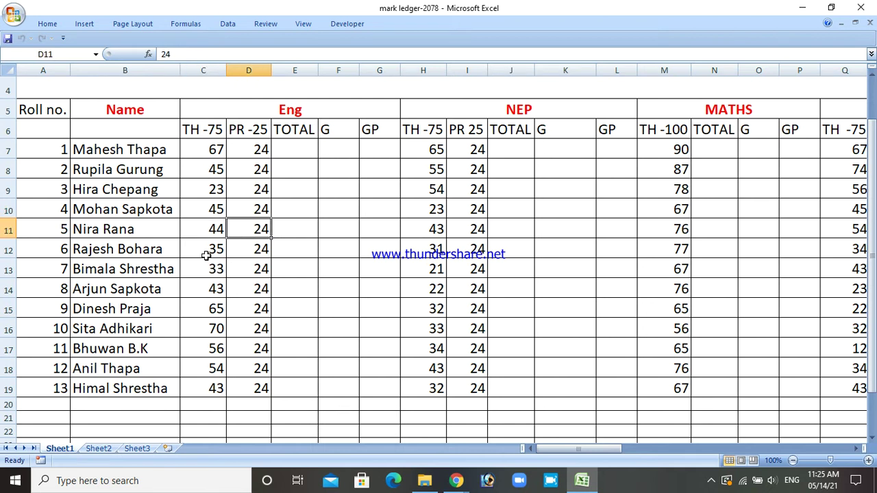
pyautogui.click(206, 254)
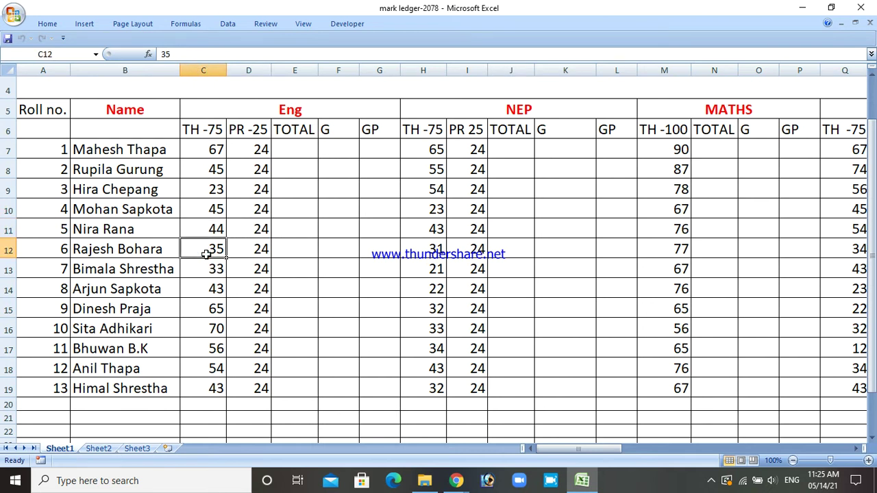
pyautogui.click(245, 253)
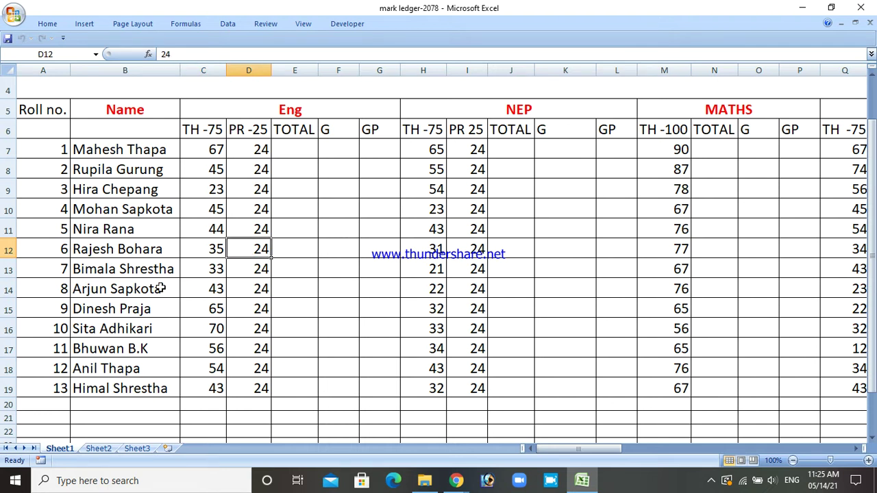
# Look through the student names from roll number 7 down to roll number 13.
pyautogui.click(127, 271)
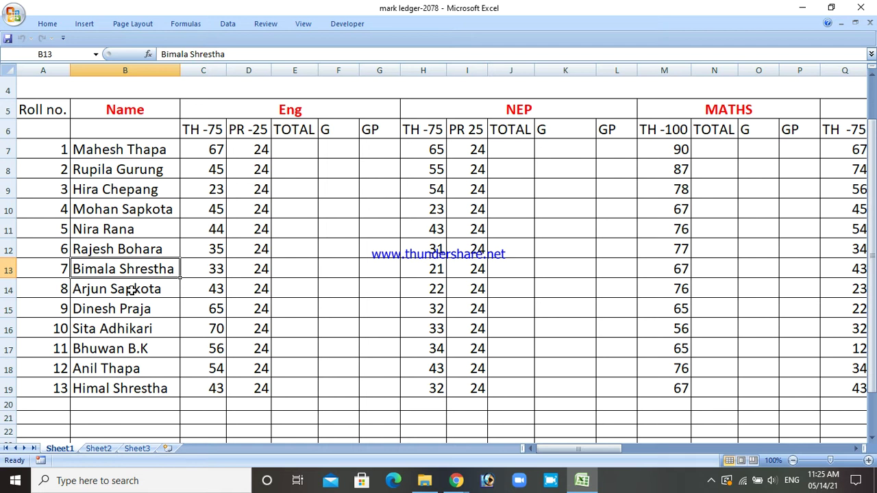
pyautogui.click(126, 329)
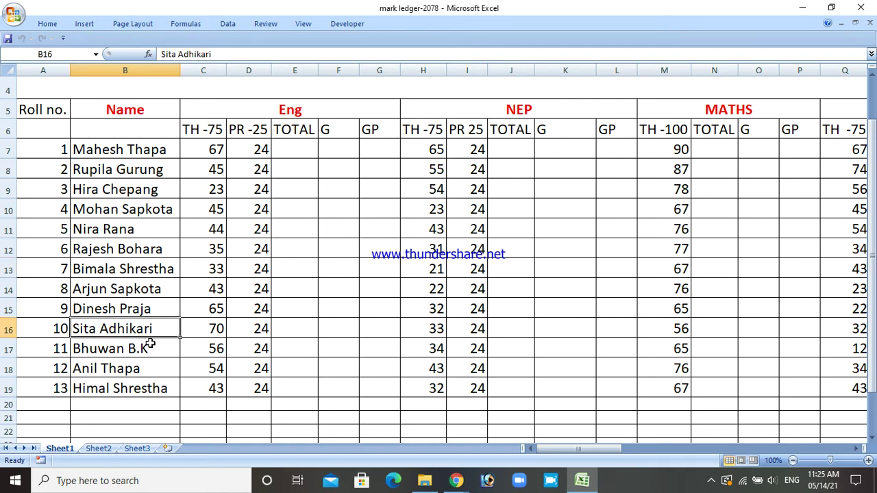
pyautogui.click(121, 351)
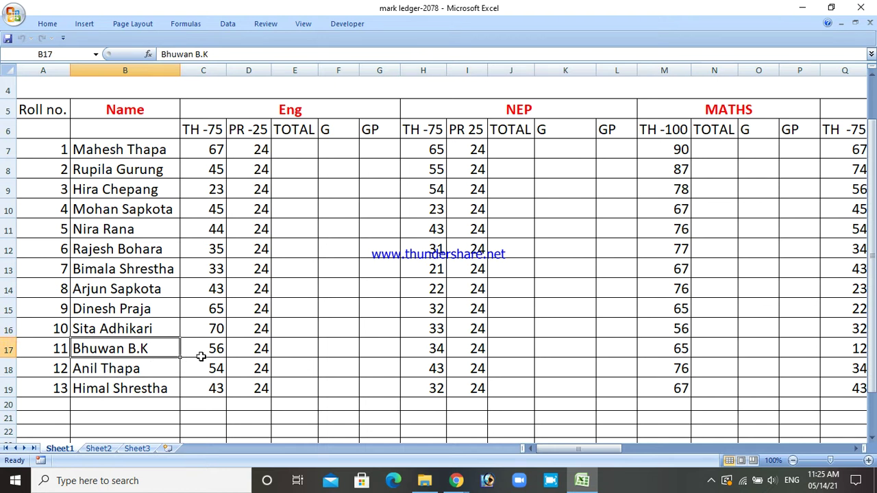
pyautogui.click(130, 372)
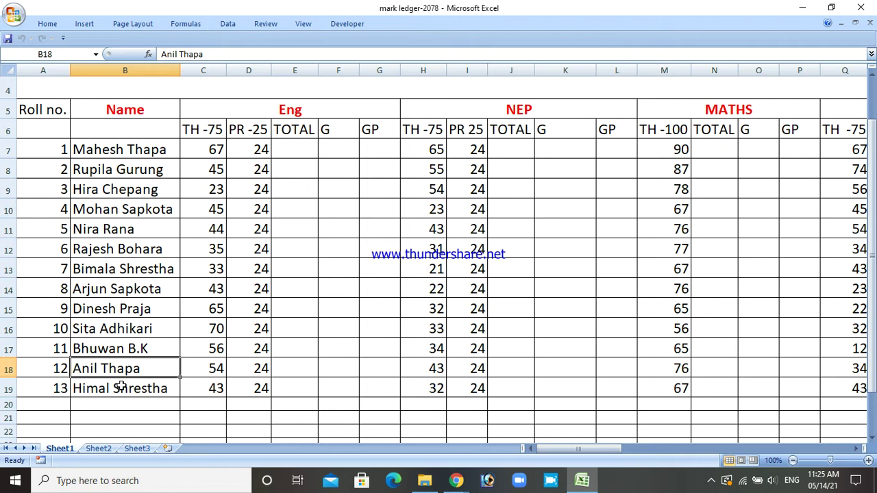
pyautogui.click(120, 387)
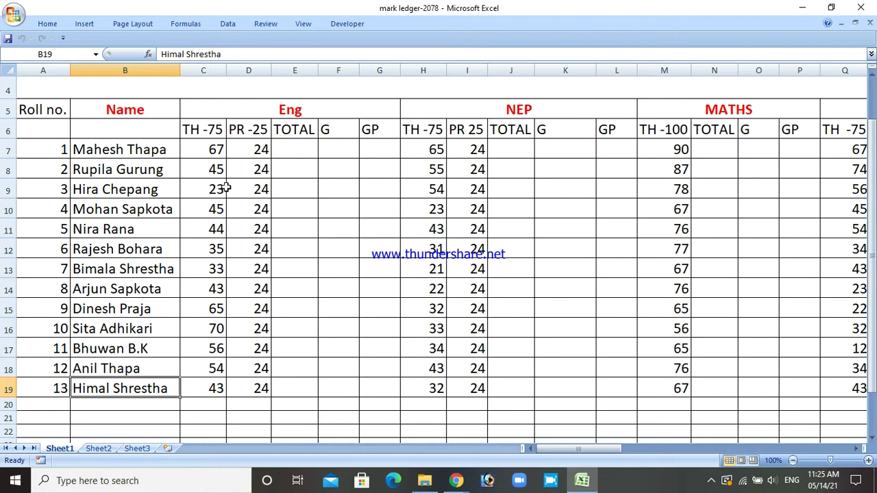
# Examine the English TOTAL, G and GP headings and the first student's empty cells beneath them.
pyautogui.click(293, 149)
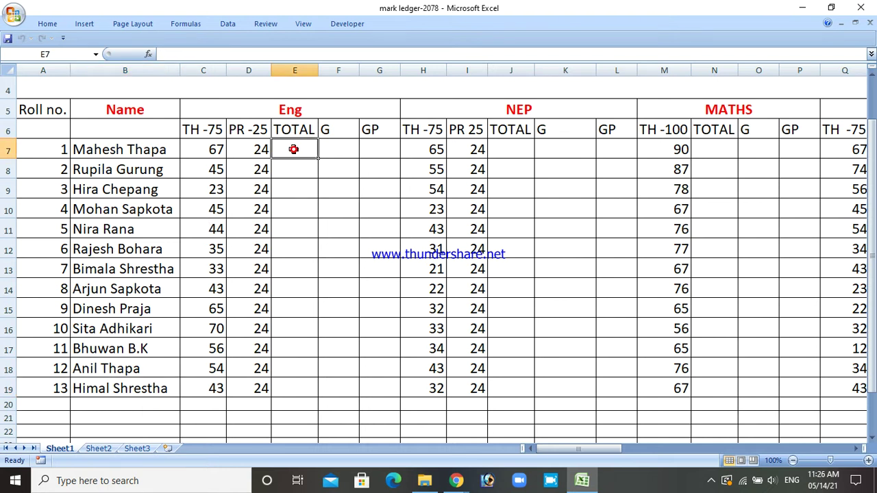
pyautogui.click(294, 129)
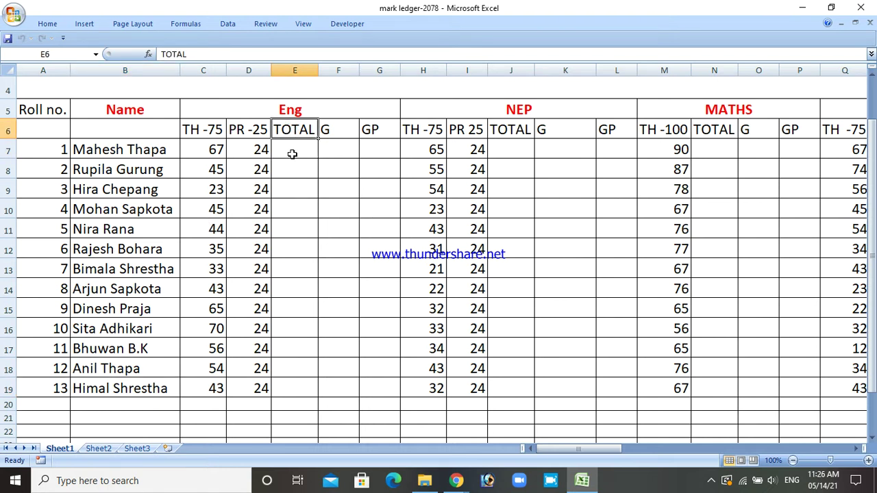
pyautogui.click(329, 130)
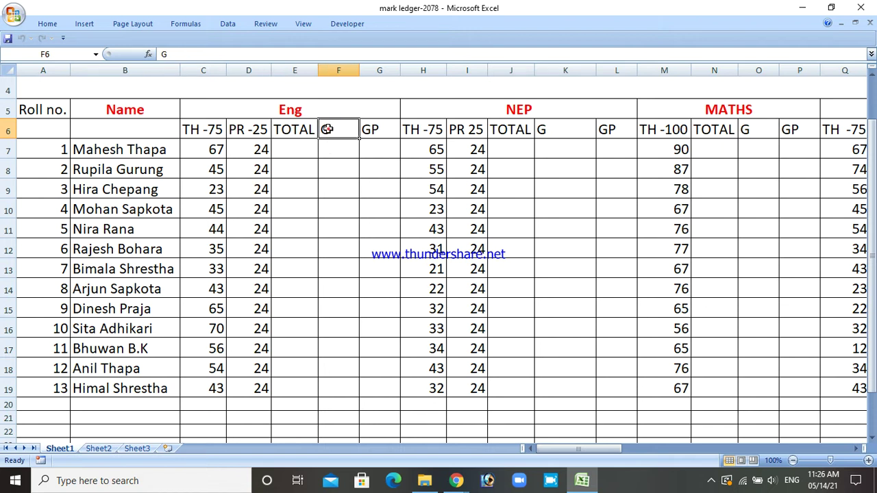
pyautogui.click(331, 151)
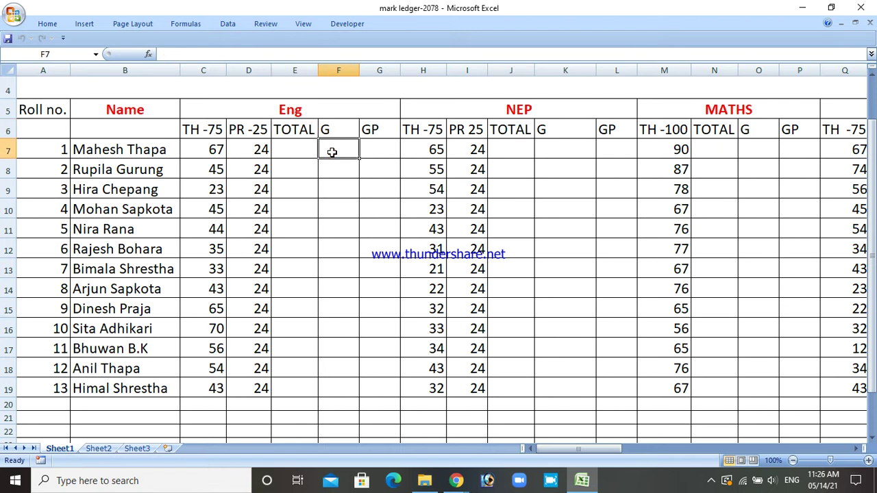
pyautogui.click(372, 130)
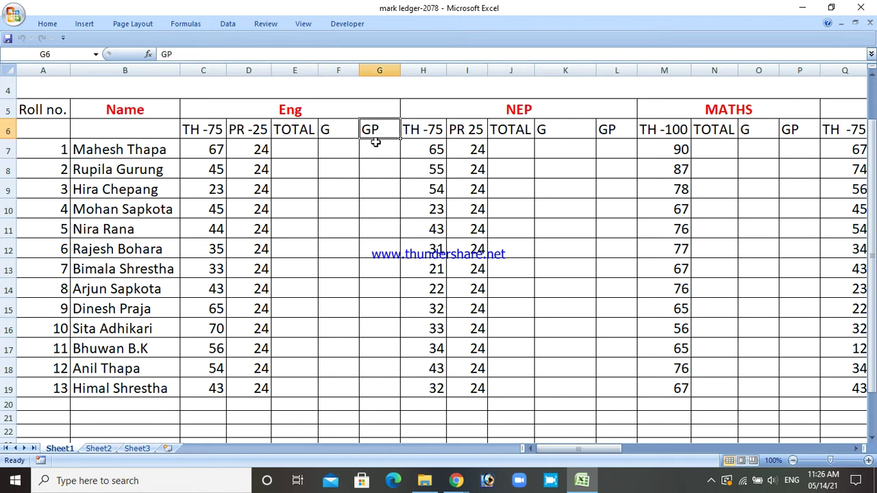
pyautogui.click(372, 154)
pyautogui.click(372, 131)
pyautogui.click(369, 149)
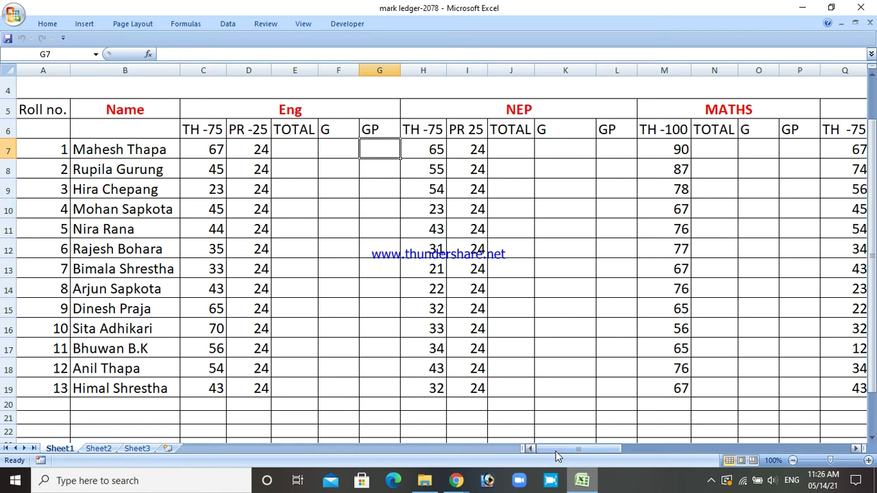
# Look across the remaining subject columns through COM. and return to the first student's roll number.
pyautogui.moveTo(551, 451); pyautogui.dragTo(597, 452)
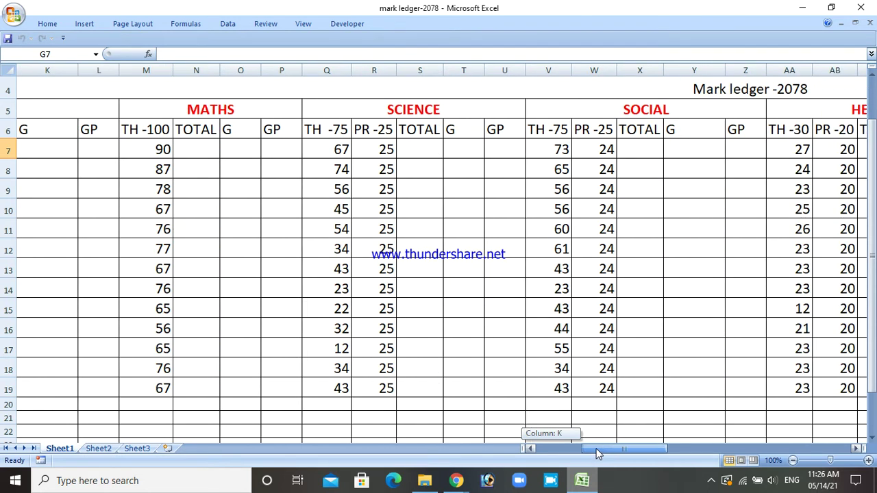
pyautogui.moveTo(596, 453); pyautogui.dragTo(677, 453)
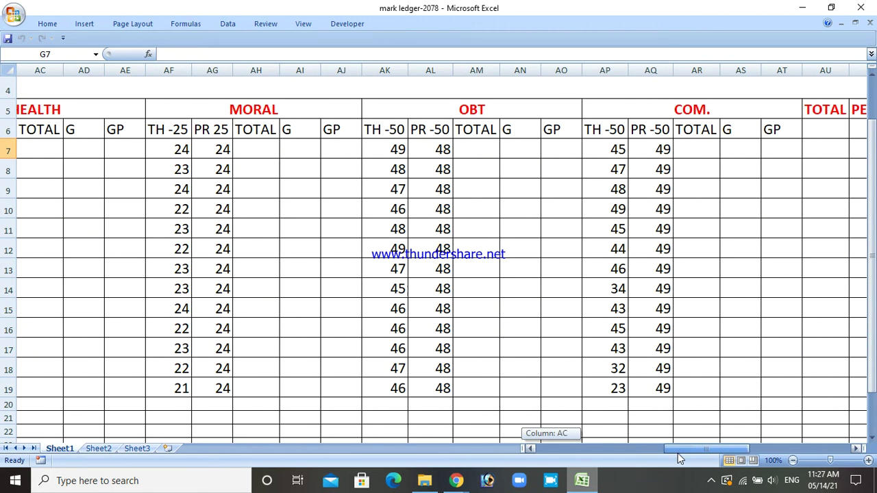
pyautogui.moveTo(678, 452); pyautogui.dragTo(538, 456)
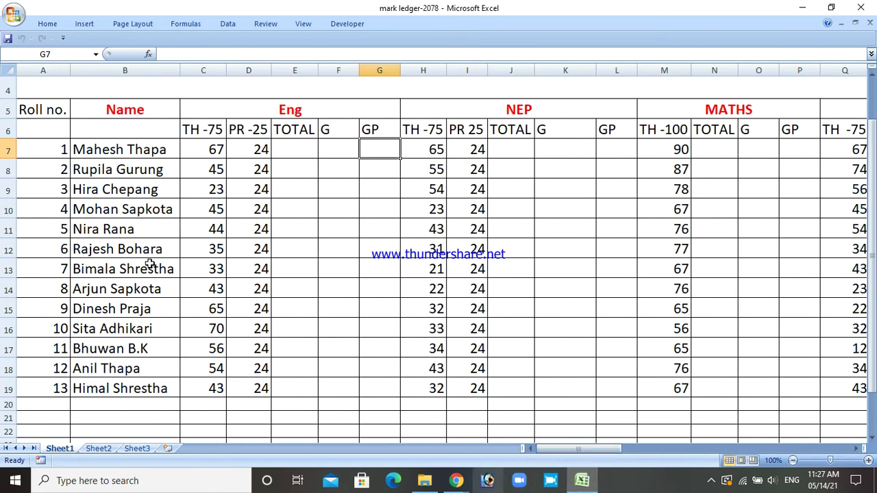
pyautogui.click(60, 150)
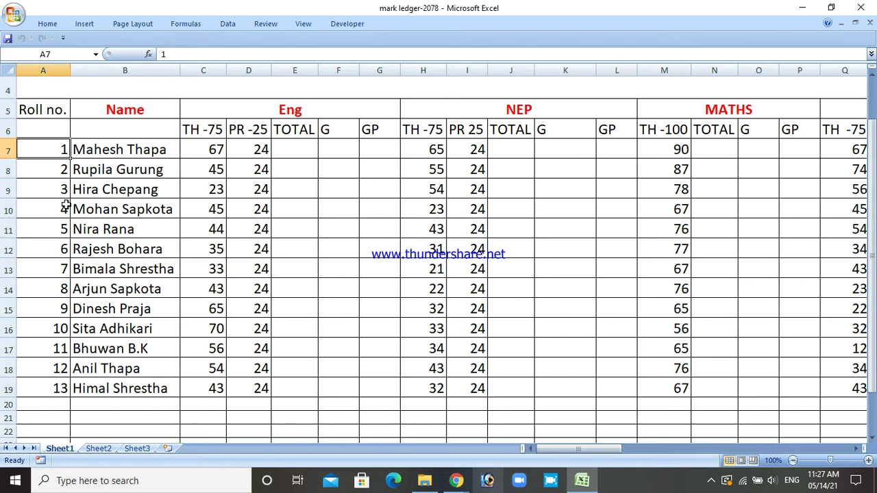
# Switch to the Google Meet call, unmute the microphone, and return to the mark ledger workbook in Excel.
pyautogui.moveTo(452, 484)
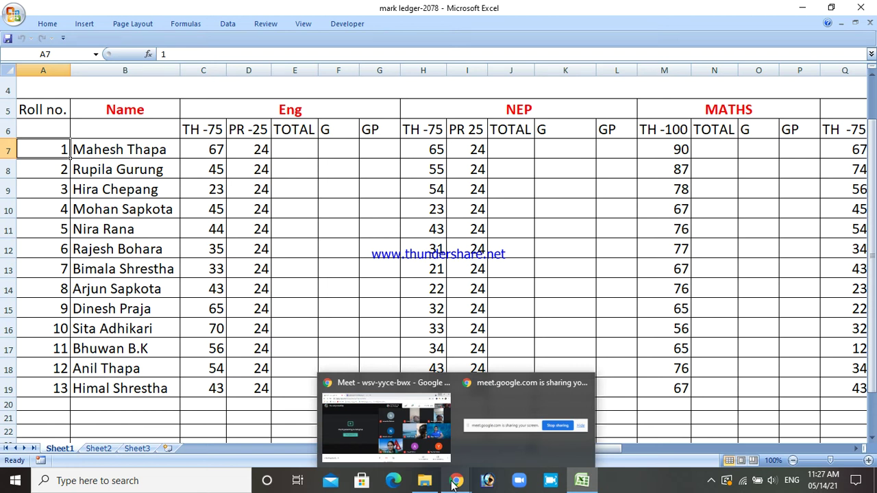
pyautogui.click(426, 432)
pyautogui.click(393, 447)
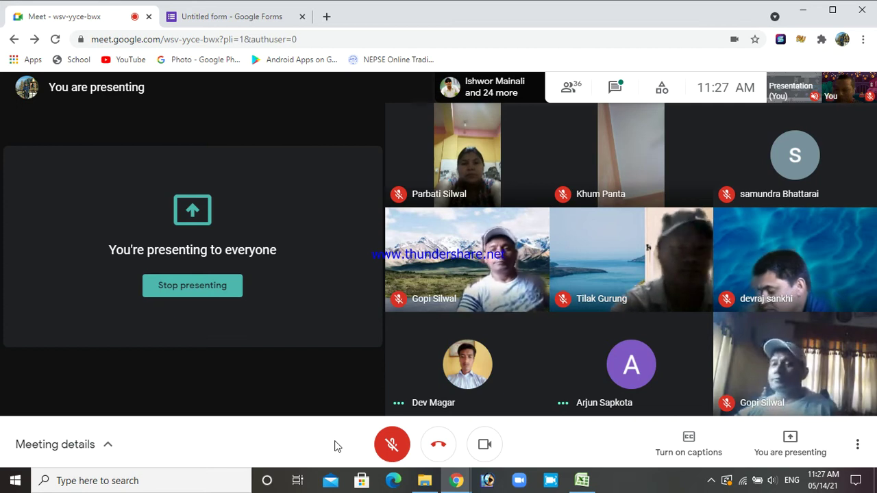
pyautogui.click(392, 442)
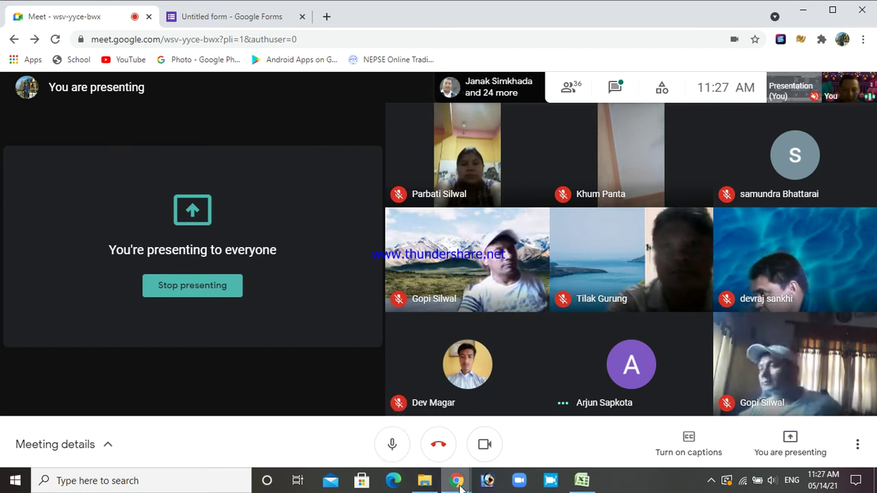
pyautogui.click(570, 485)
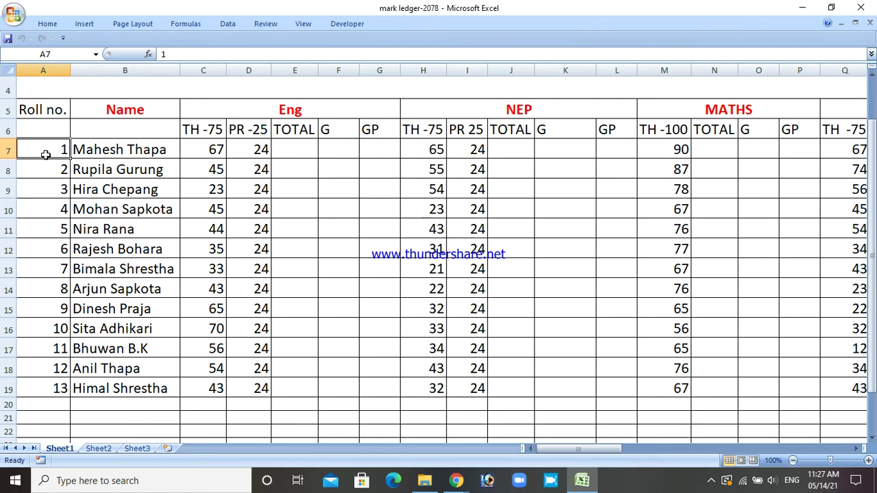
# Follow the first student's row from the name through to the Science TOTAL column.
pyautogui.press('Right')
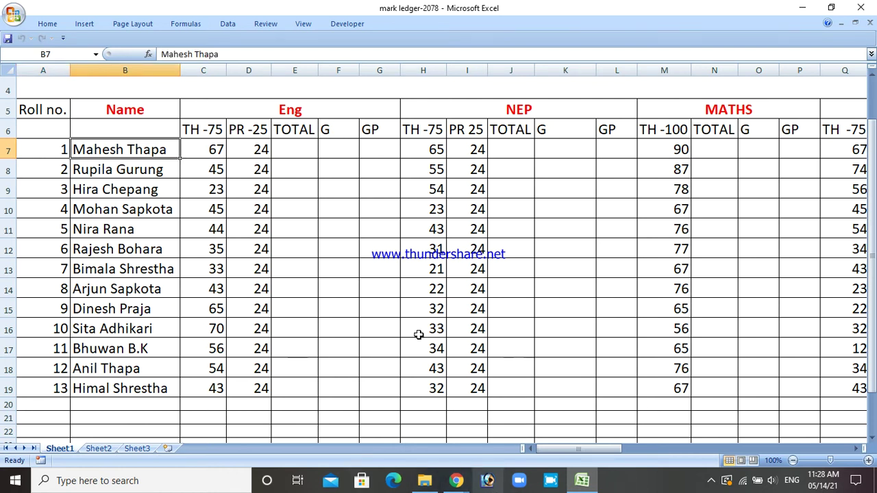
pyautogui.scroll(1, 417, 333)
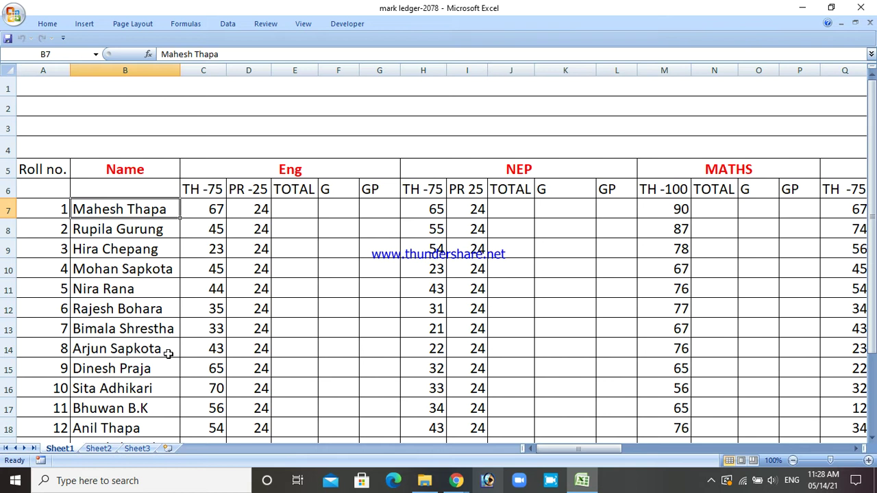
pyautogui.press('Right')
pyautogui.press('Right')
pyautogui.press('Right')
pyautogui.press('Right')
pyautogui.press('Right')
pyautogui.press('Right')
pyautogui.press('Right')
pyautogui.press('Right')
pyautogui.press('Right')
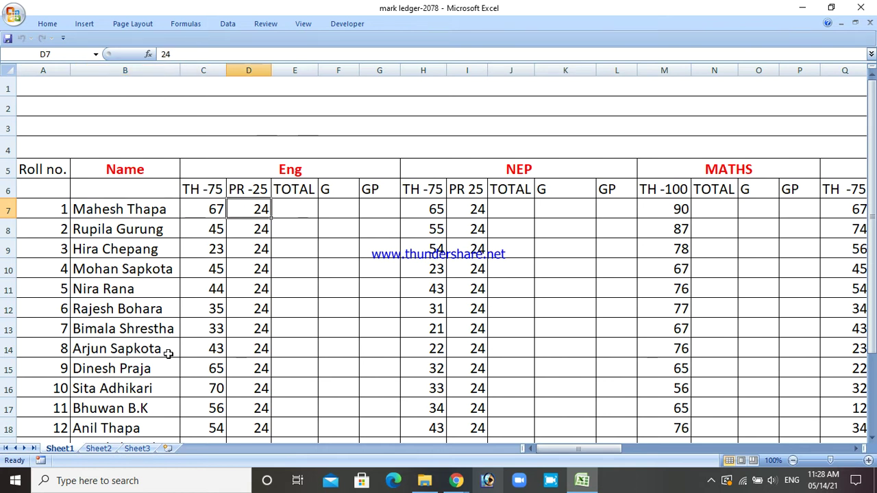
pyautogui.press('Right')
pyautogui.press('Right')
pyautogui.press('Right')
pyautogui.press('Right')
pyautogui.press('Right')
pyautogui.press('Right')
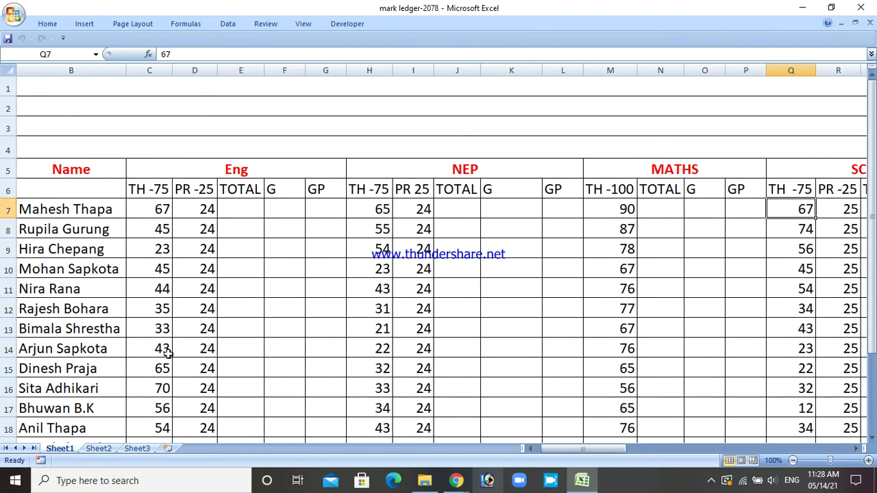
pyautogui.press('Right')
pyautogui.press('Right')
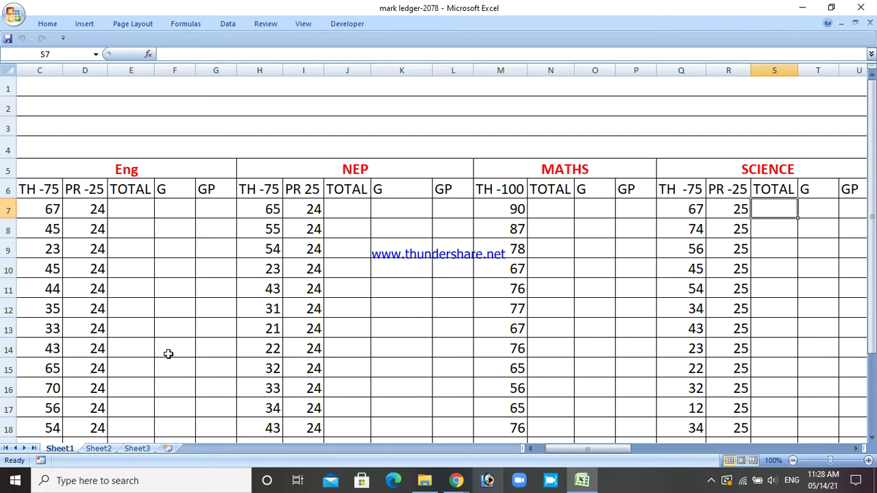
# Return along the first student's row to the roll number and check the English theory mark.
pyautogui.press('Left')
pyautogui.press('Left')
pyautogui.press('Left')
pyautogui.press('Left')
pyautogui.press('Left')
pyautogui.press('Left')
pyautogui.press('Left')
pyautogui.press('Left')
pyautogui.press('Left')
pyautogui.press('Left')
pyautogui.press('Left')
pyautogui.press('Left')
pyautogui.press('Left')
pyautogui.press('Left')
pyautogui.press('Left')
pyautogui.press('Left')
pyautogui.press('Left')
pyautogui.press('Left')
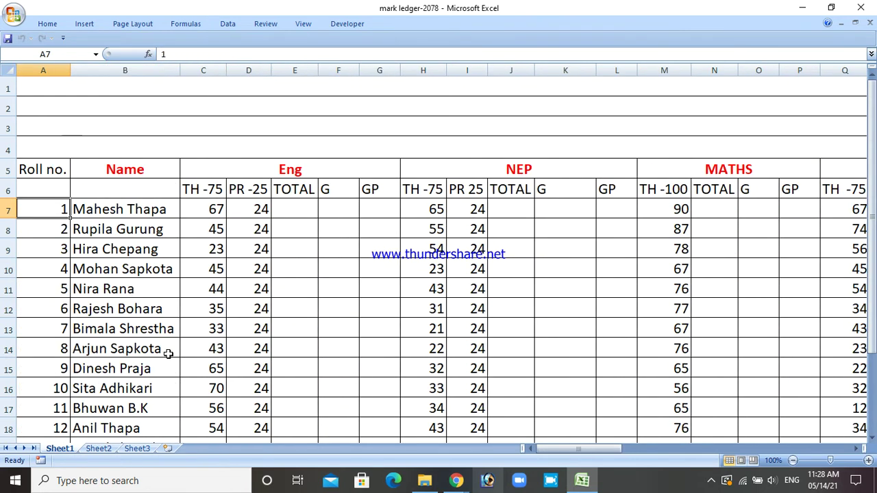
pyautogui.press('Right')
pyautogui.press('Right')
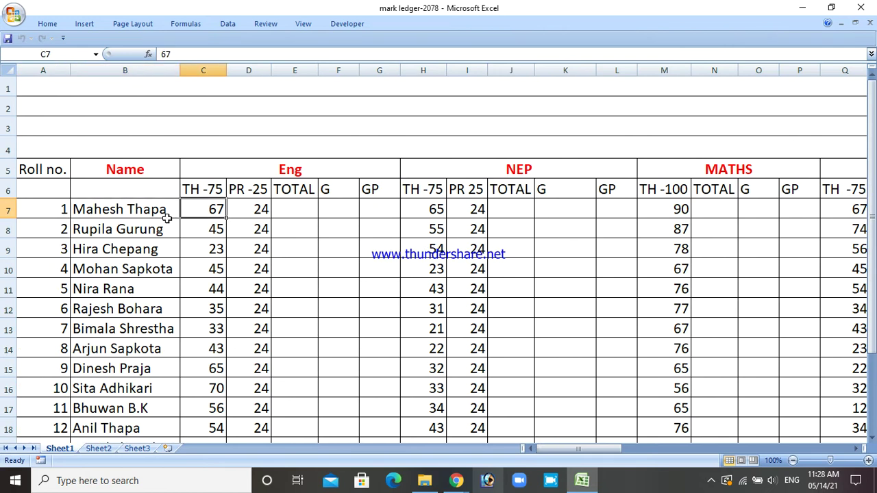
# Freeze the panes at column C to keep the Roll no. and Name columns in view.
pyautogui.click(197, 71)
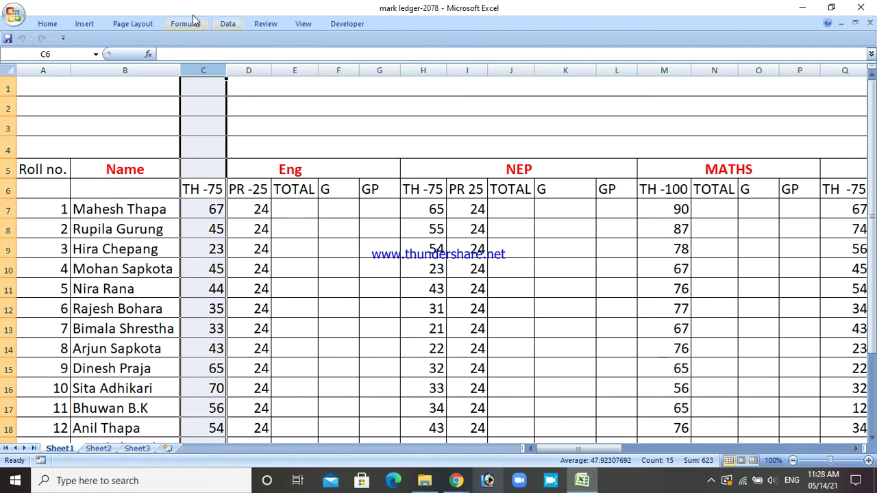
pyautogui.click(303, 24)
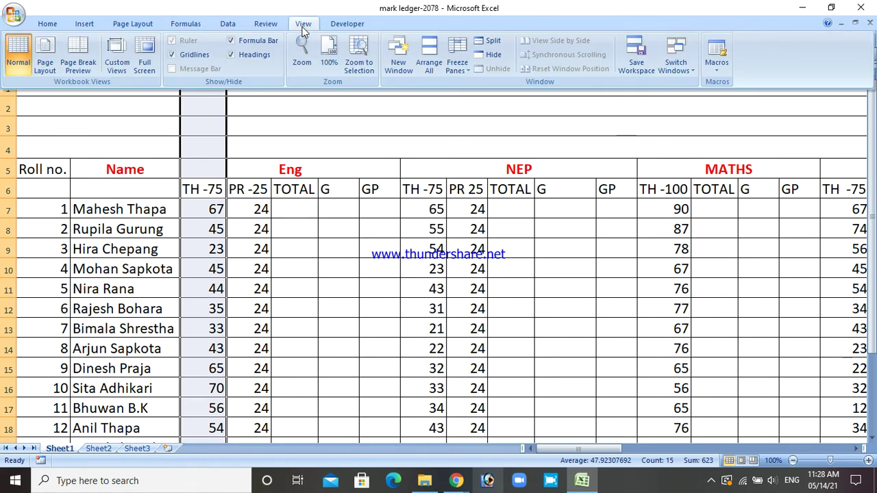
pyautogui.click(470, 69)
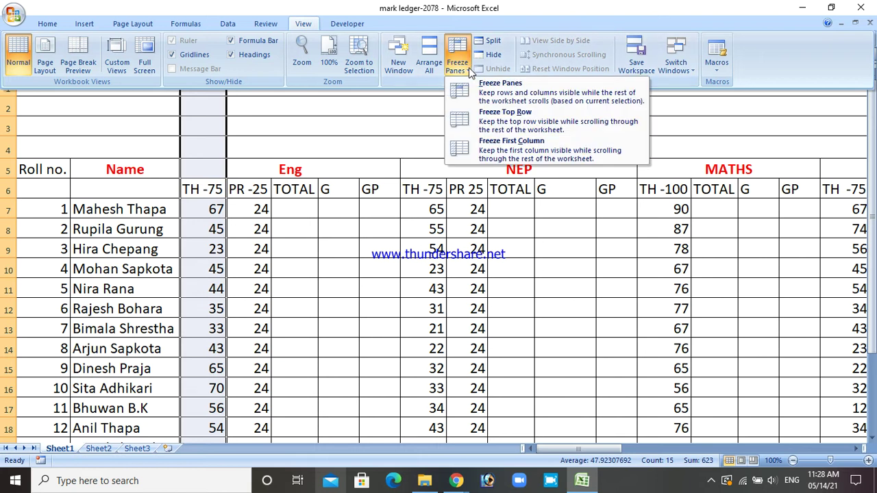
pyautogui.click(503, 91)
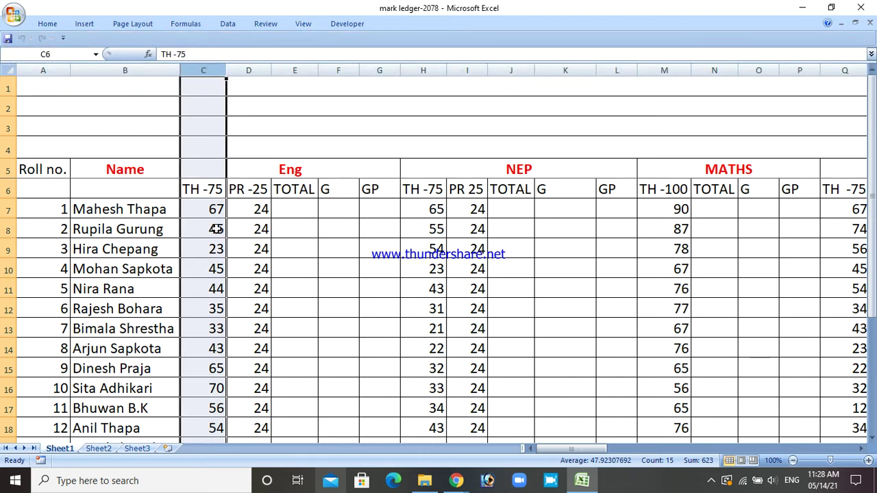
# Check the frozen Roll no. and Name columns by moving along the first student's row to the Health GP column.
pyautogui.click(175, 211)
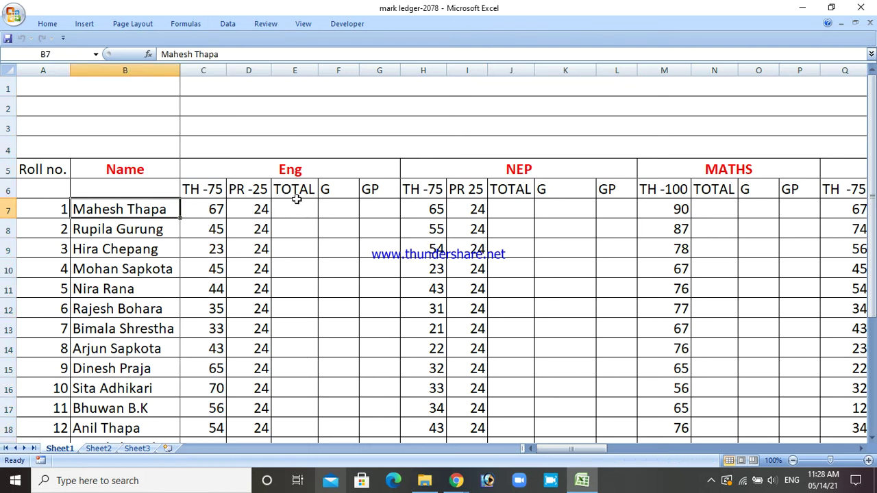
pyautogui.press('Right')
pyautogui.press('Right')
pyautogui.press('Right')
pyautogui.press('Right')
pyautogui.press('Right')
pyautogui.press('Right')
pyautogui.press('Right')
pyautogui.press('Right')
pyautogui.press('Right')
pyautogui.press('Right')
pyautogui.press('Right')
pyautogui.press('Right')
pyautogui.press('Right')
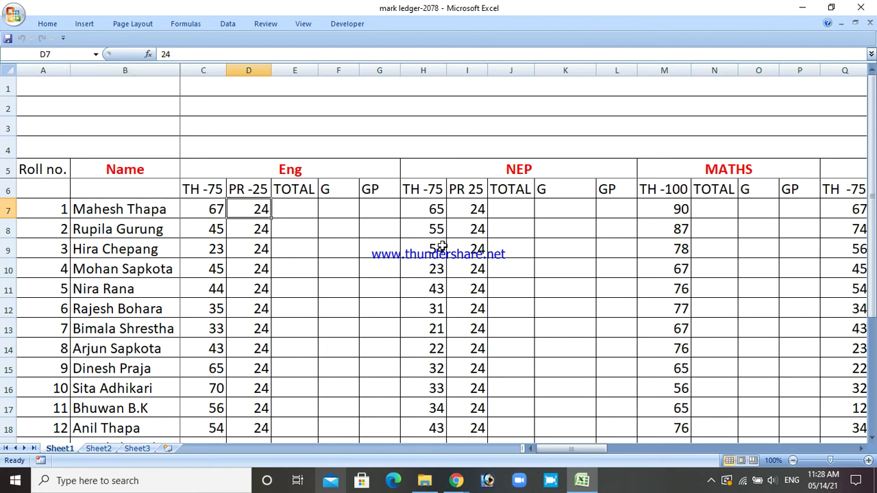
pyautogui.press('Right')
pyautogui.press('Right')
pyautogui.press('Right')
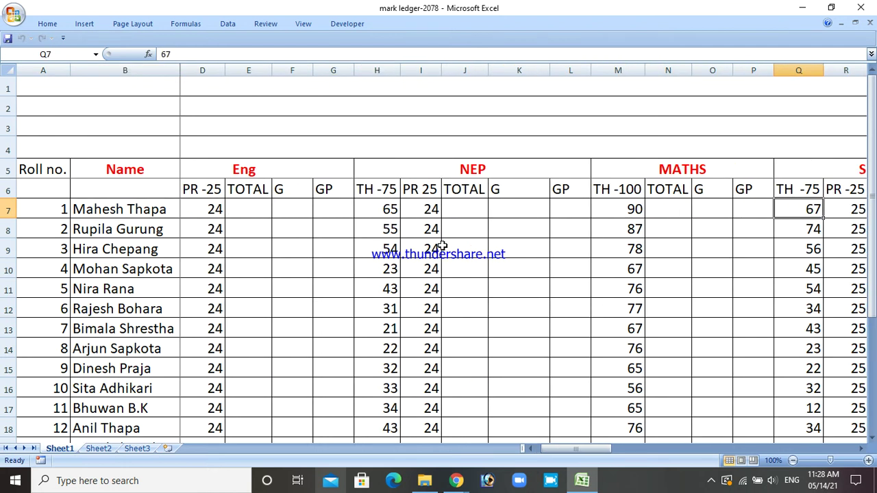
pyautogui.press('Right')
pyautogui.press('Right')
pyautogui.press('Right')
pyautogui.press('Right')
pyautogui.press('Right')
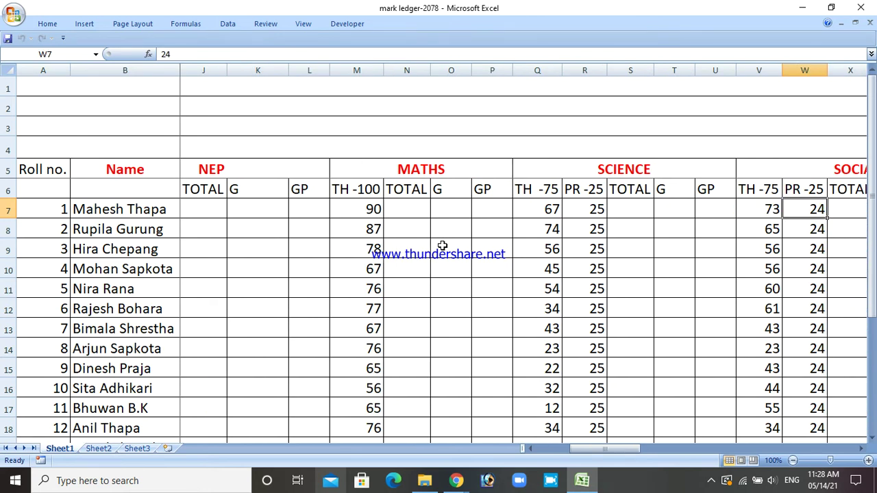
pyautogui.press('Right')
pyautogui.press('Right')
pyautogui.press('Right')
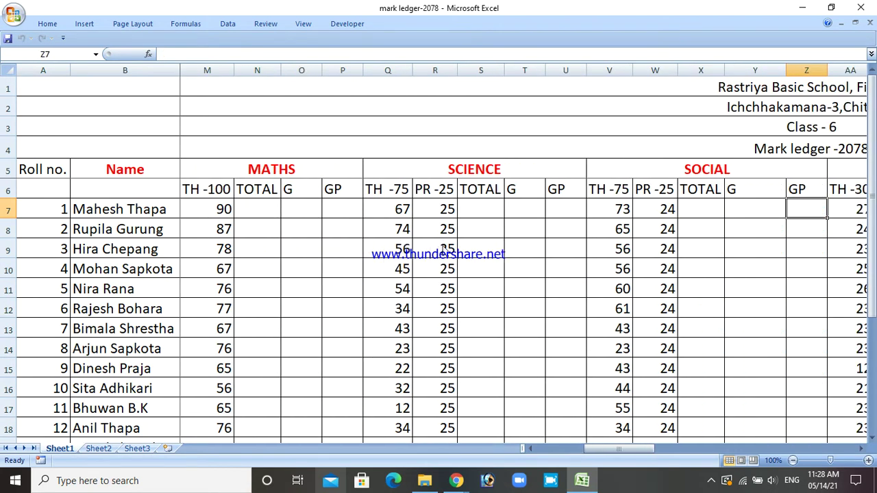
pyautogui.press('Right')
pyautogui.press('Right')
pyautogui.press('Right')
pyautogui.press('Right')
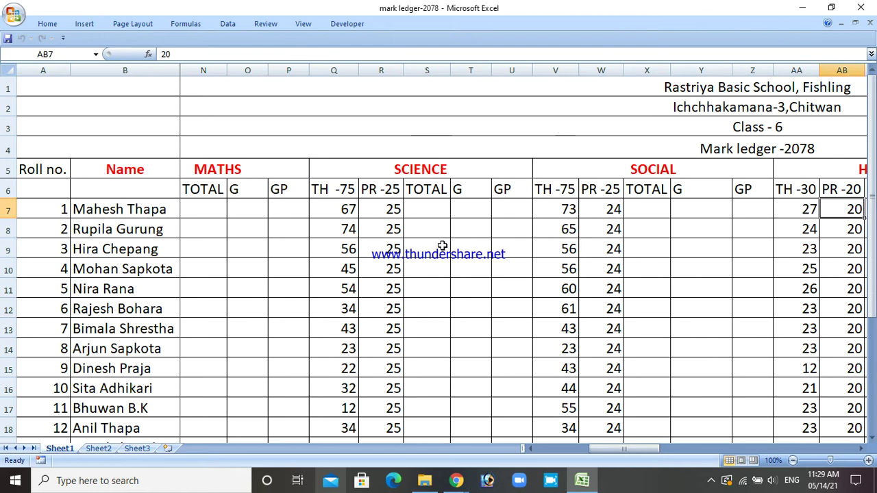
pyautogui.press('Right')
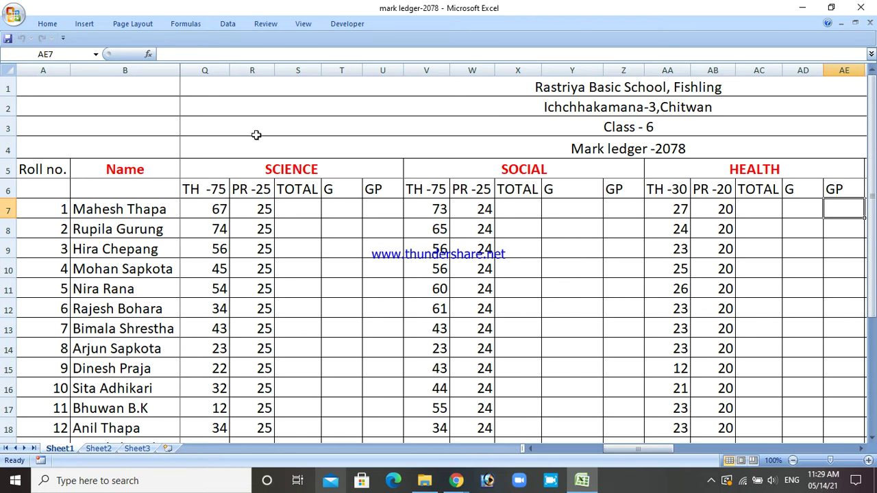
# Move back along heading row 6 from the Science TH -75 heading to column A.
pyautogui.click(203, 188)
pyautogui.press('Left')
pyautogui.press('Left')
pyautogui.press('Left')
pyautogui.press('Left')
pyautogui.press('Left')
pyautogui.press('Left')
pyautogui.press('Left')
pyautogui.press('Left')
pyautogui.press('Left')
pyautogui.press('Left')
pyautogui.press('Left')
pyautogui.press('Left')
pyautogui.press('Left')
pyautogui.press('Left')
pyautogui.press('Left')
pyautogui.press('Left')
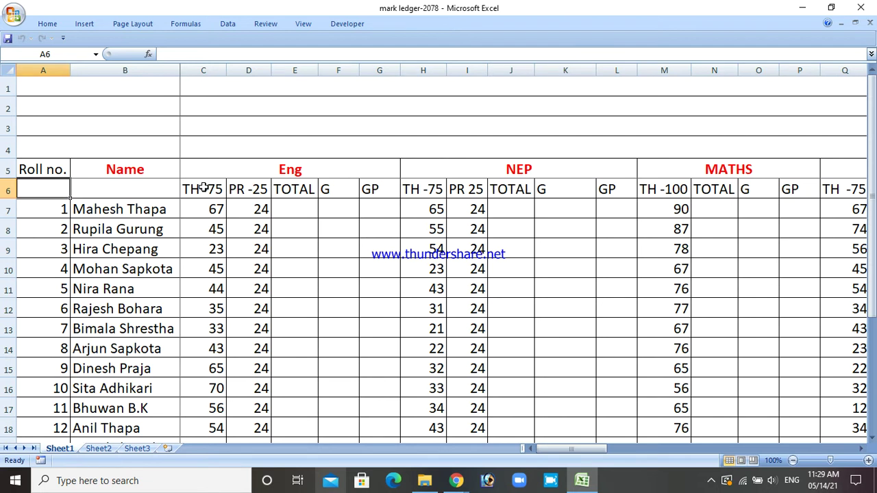
# Review the available Freeze Panes options with the Eng heading cell selected.
pyautogui.click(199, 174)
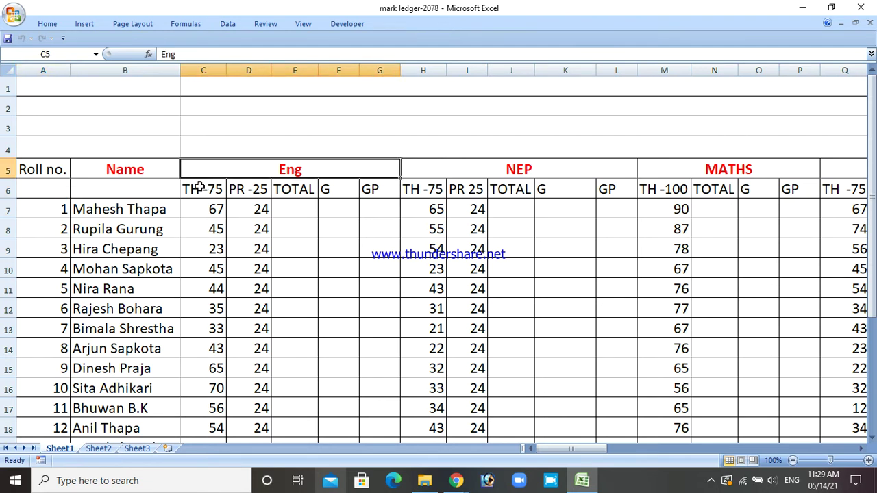
pyautogui.click(304, 25)
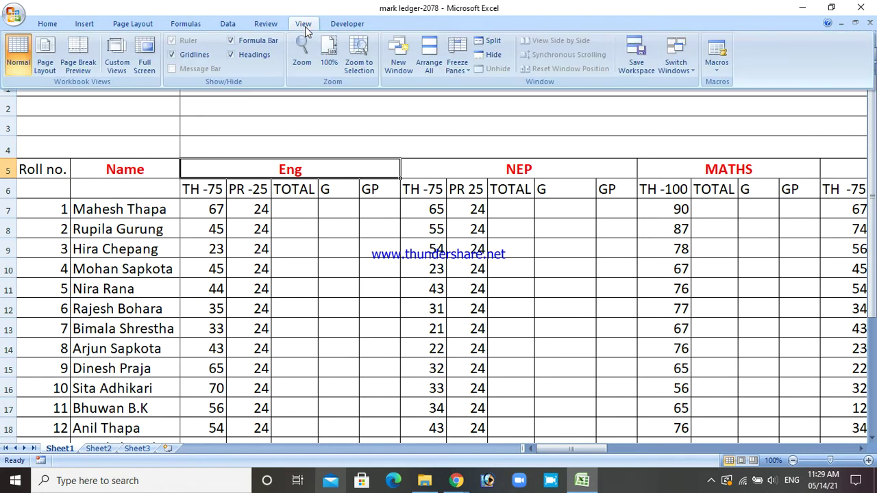
pyautogui.click(459, 68)
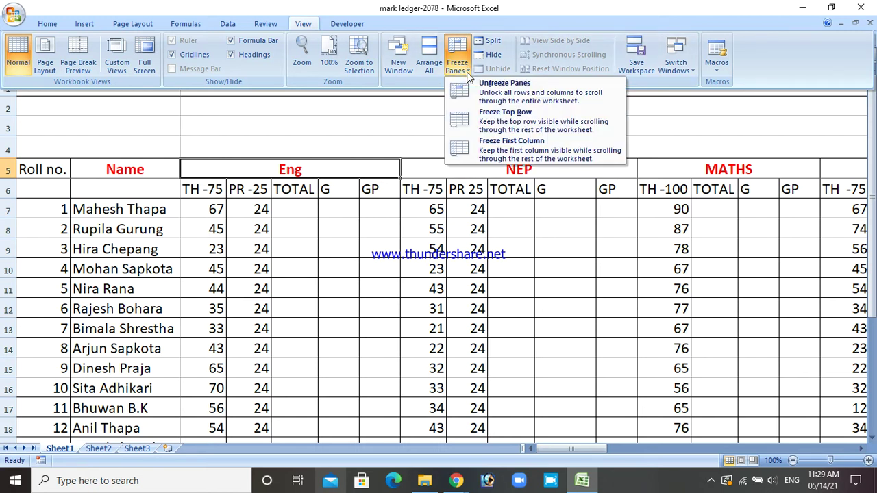
pyautogui.click(459, 69)
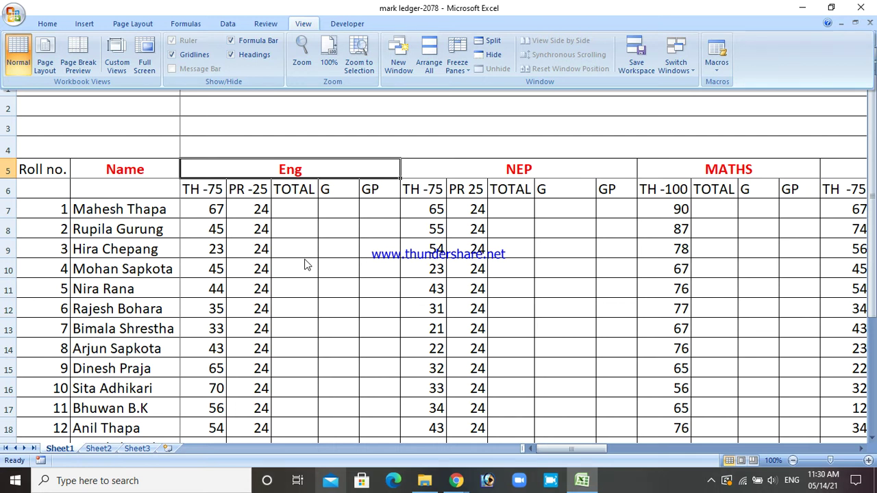
# Switch to the Google Meet call, admit the waiting participant, and return to the mark ledger in Excel.
pyautogui.moveTo(456, 481)
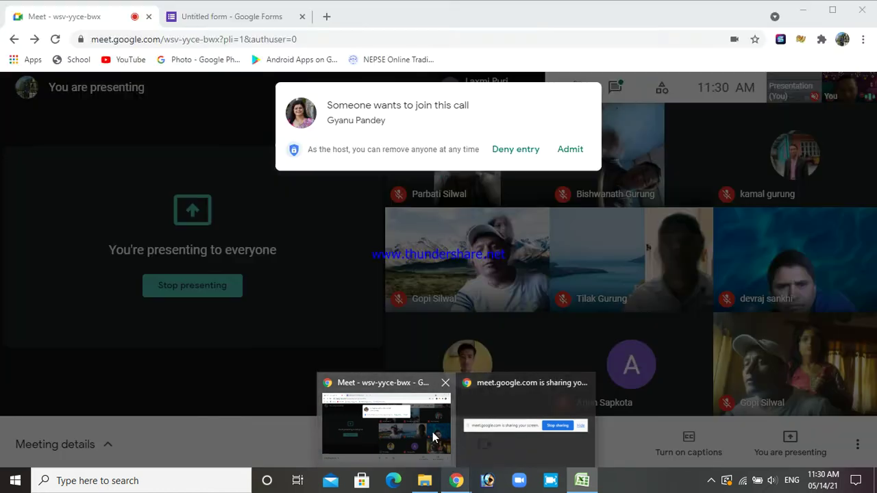
pyautogui.click(436, 439)
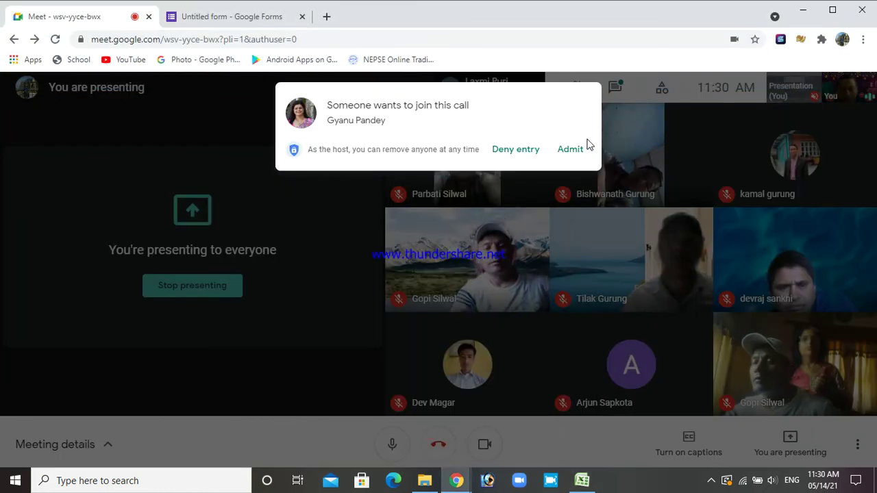
pyautogui.click(577, 150)
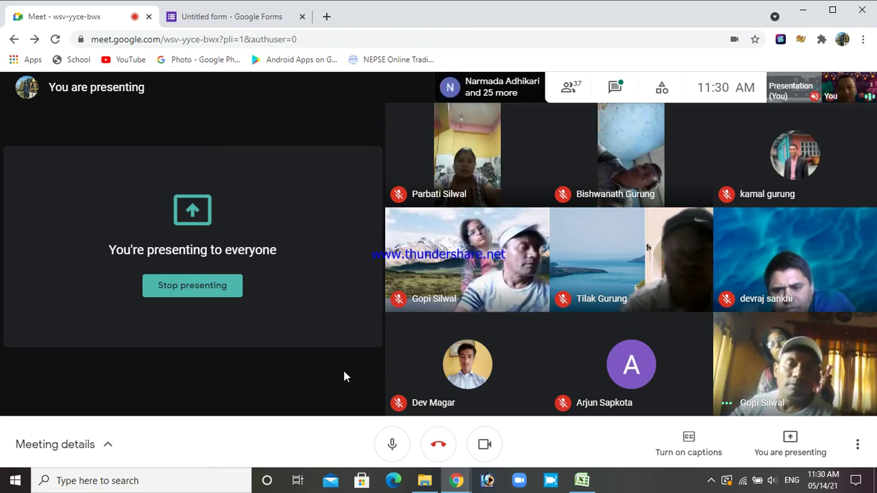
pyautogui.click(581, 480)
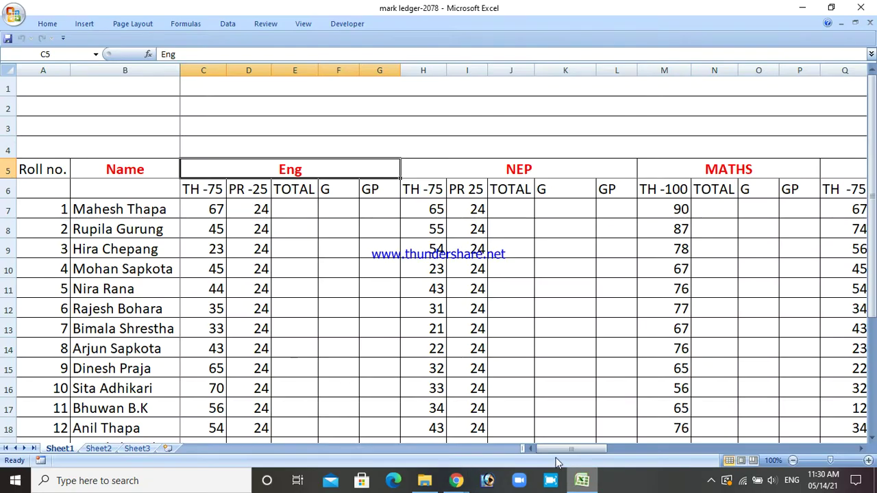
# Check the first student's row from the English theory mark back to the roll number and forward again.
pyautogui.click(206, 209)
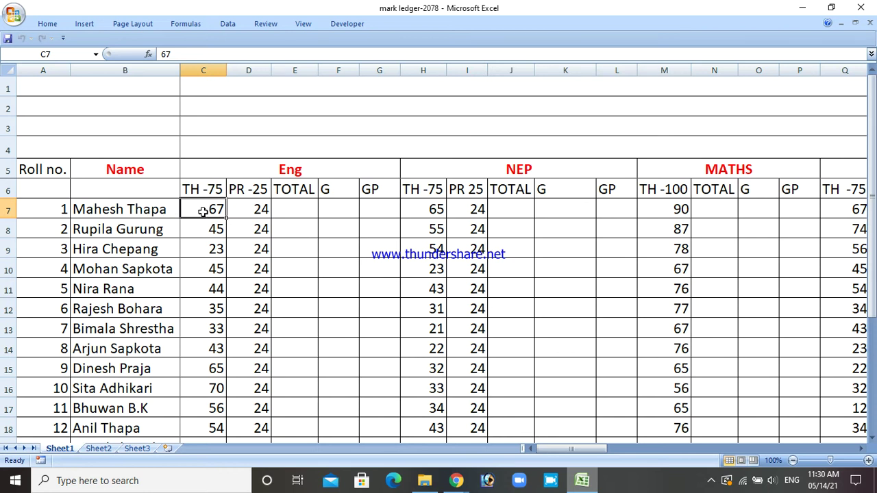
pyautogui.press('Left')
pyautogui.press('Left')
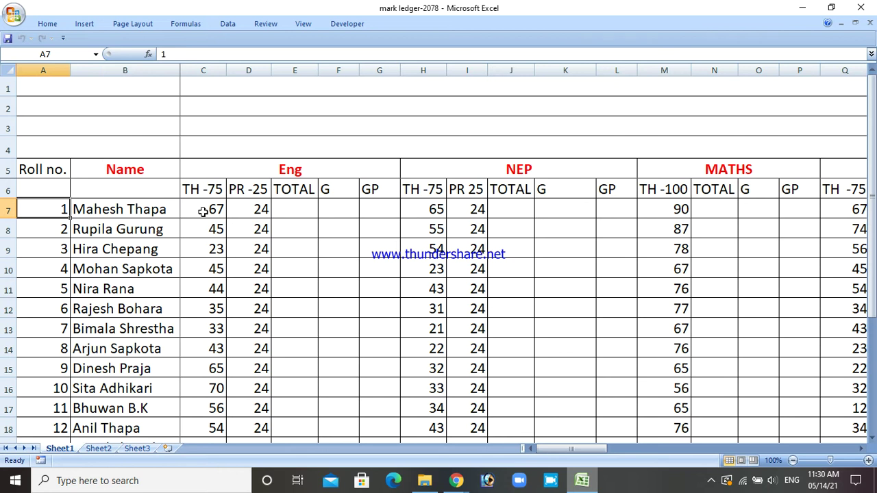
pyautogui.press('Right')
pyautogui.press('Right')
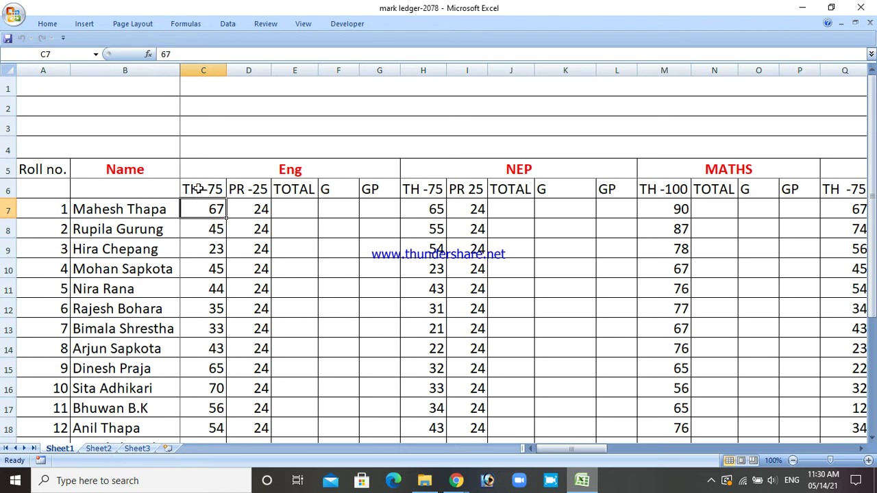
# Review the Freeze Panes options again from the English TH -75 heading in cell C6.
pyautogui.click(198, 190)
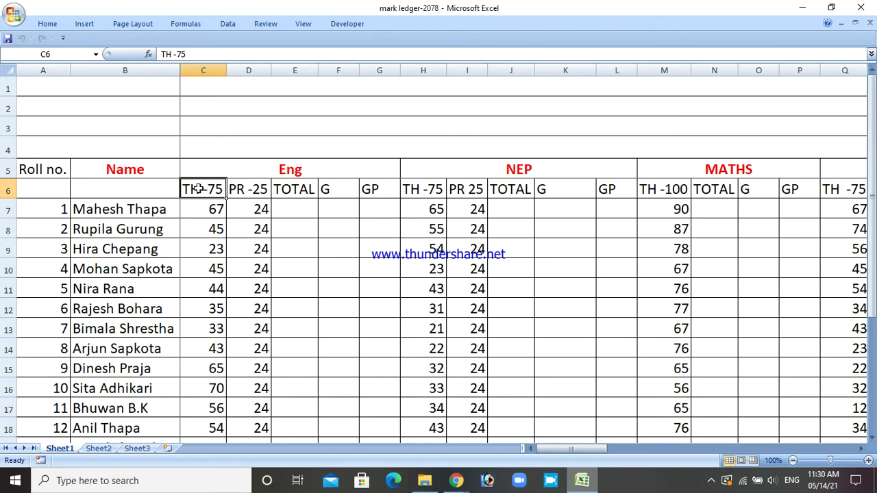
pyautogui.click(303, 24)
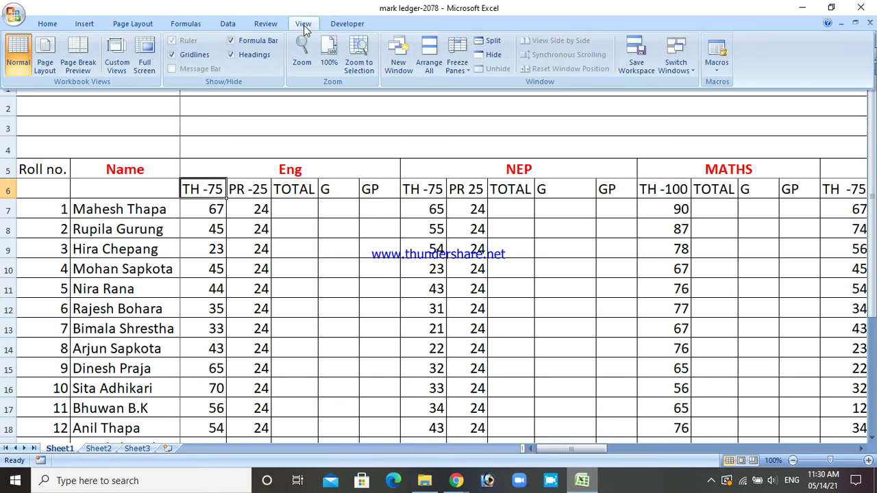
pyautogui.click(469, 67)
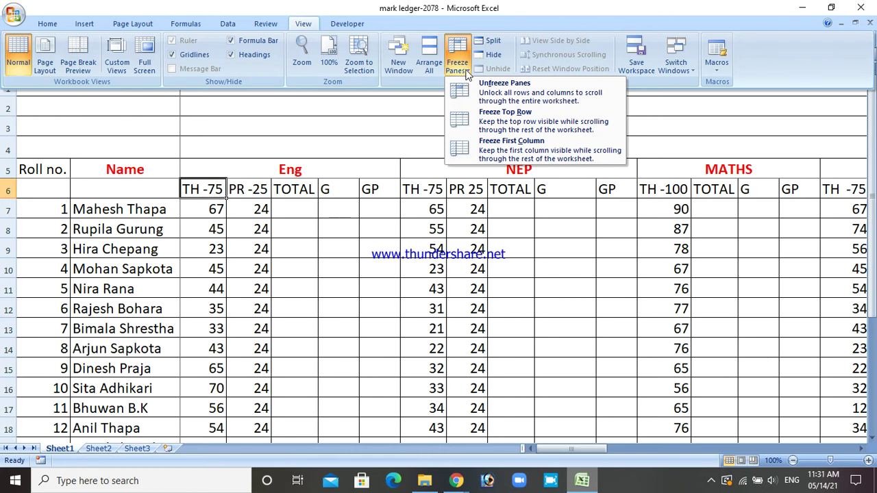
pyautogui.click(466, 74)
pyautogui.click(459, 102)
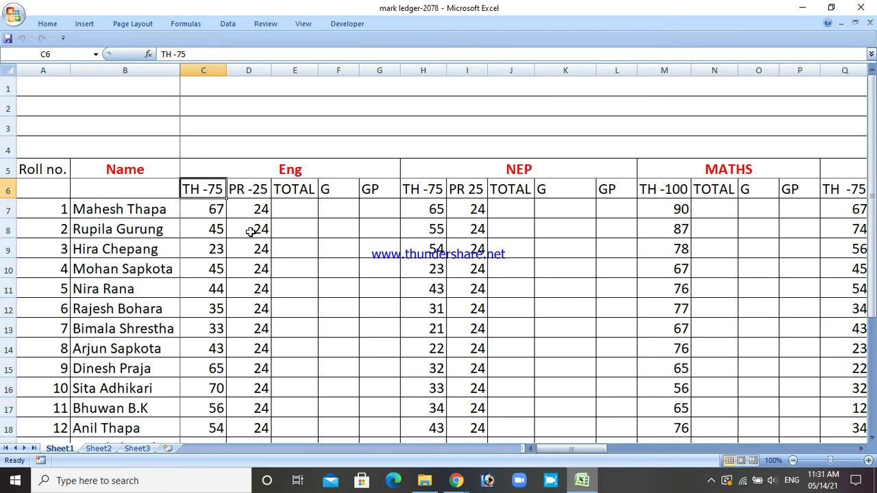
# Check the Eng heading and the first student's English theory and practical marks.
pyautogui.click(198, 213)
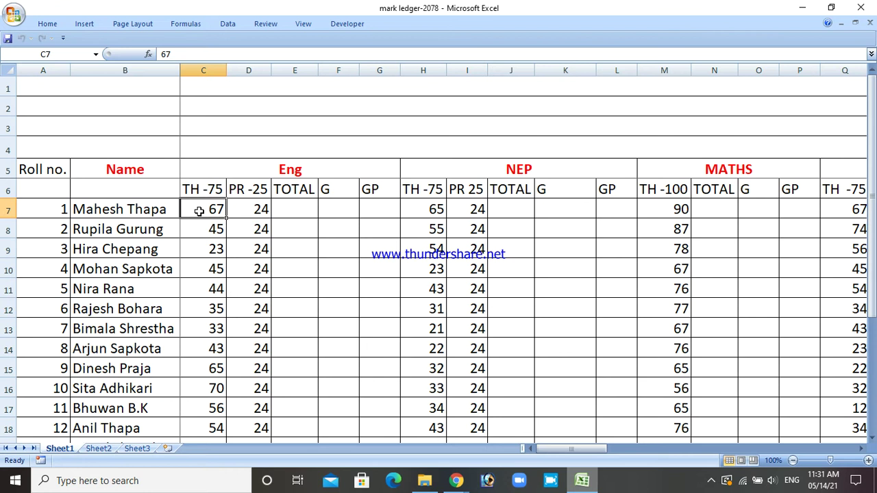
pyautogui.click(231, 162)
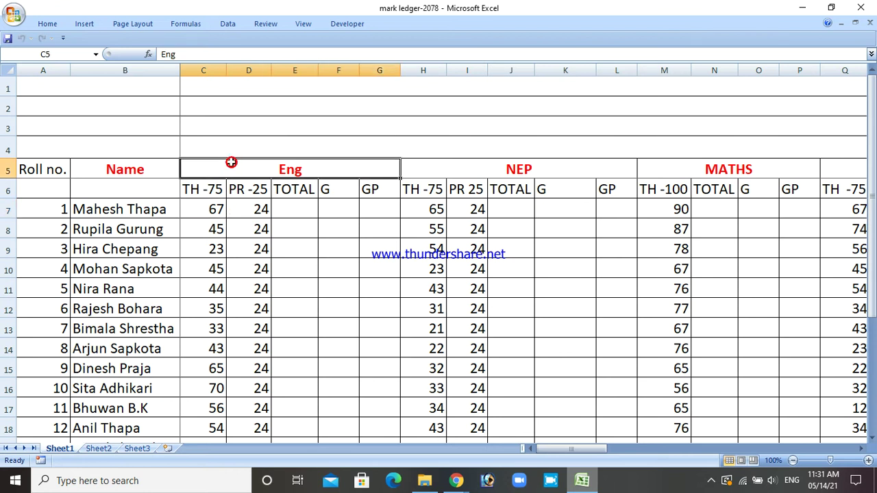
pyautogui.click(204, 204)
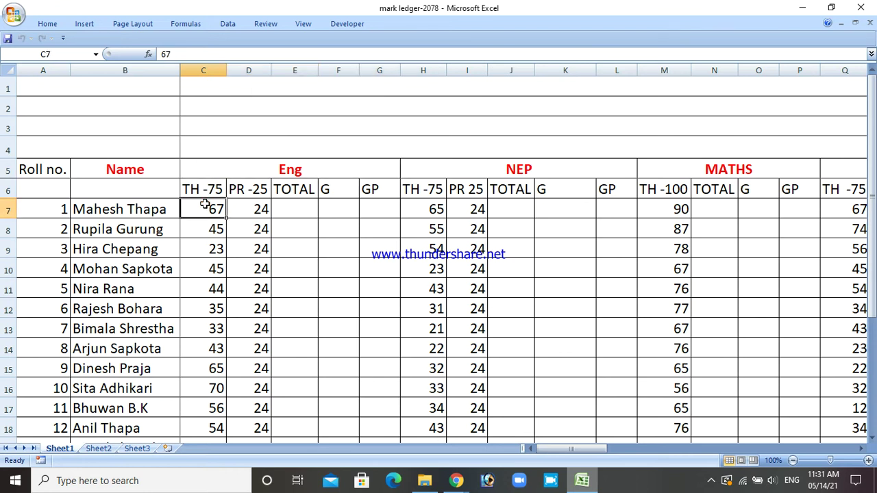
pyautogui.click(251, 212)
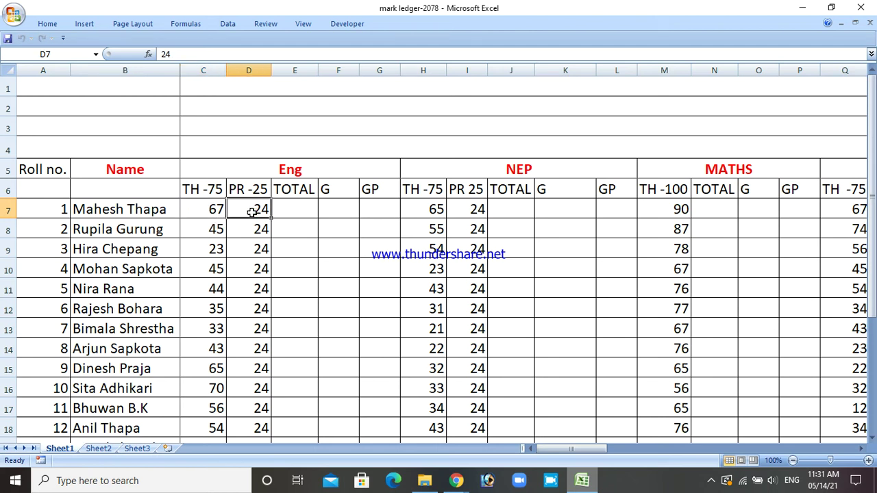
# Total the first student's English theory and practical marks in cell E7 with =SUM(C7:D7).
pyautogui.click(283, 209)
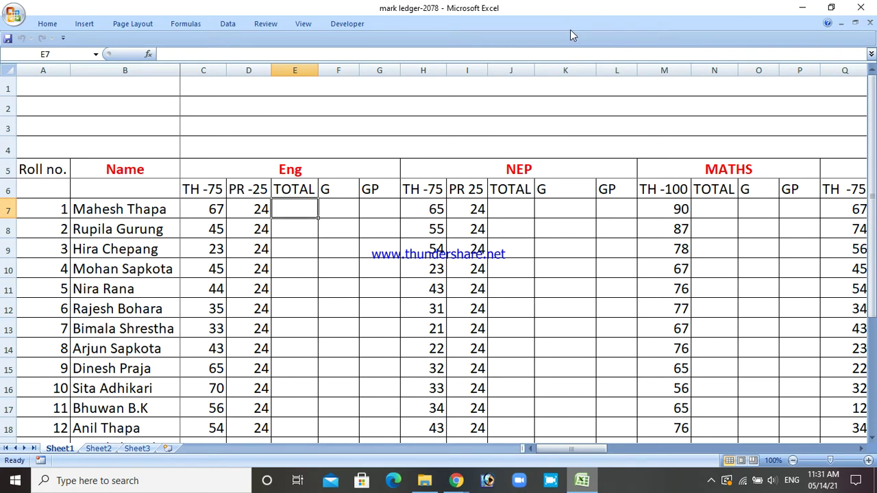
pyautogui.write('=')
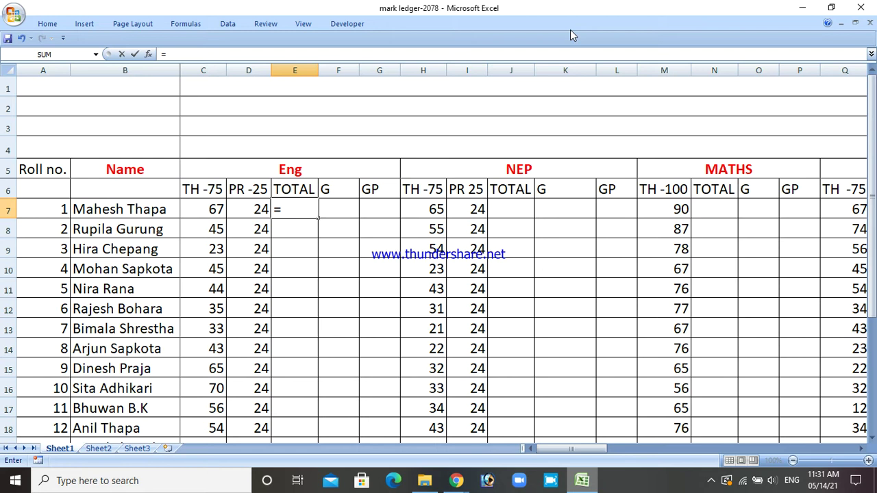
pyautogui.write('sun')
pyautogui.press('BackSpace')
pyautogui.write('m')
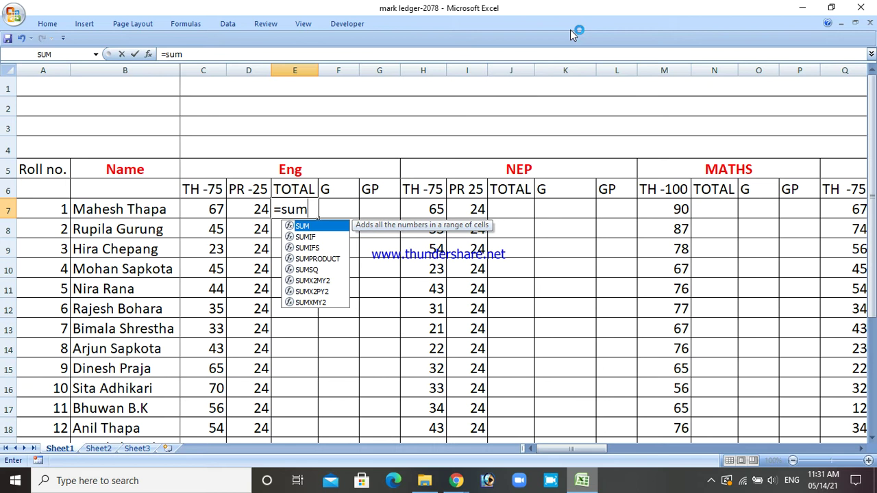
pyautogui.write('(')
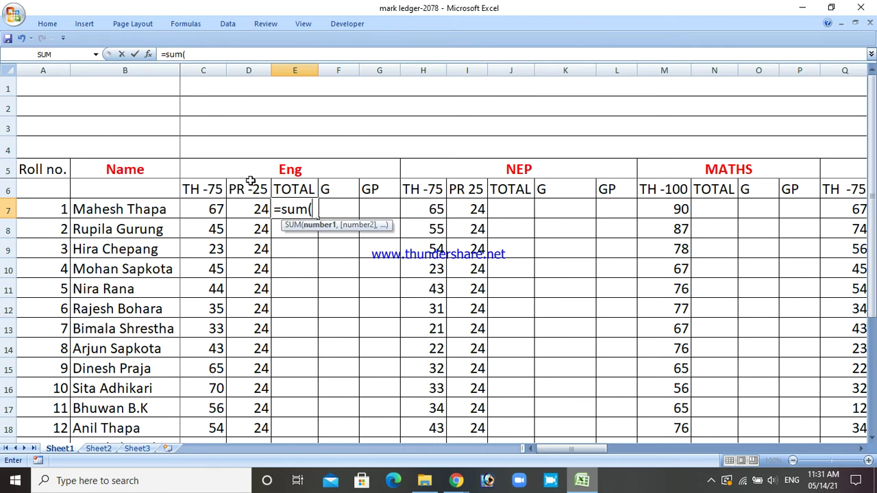
pyautogui.click(204, 212)
pyautogui.moveTo(205, 212); pyautogui.dragTo(233, 210)
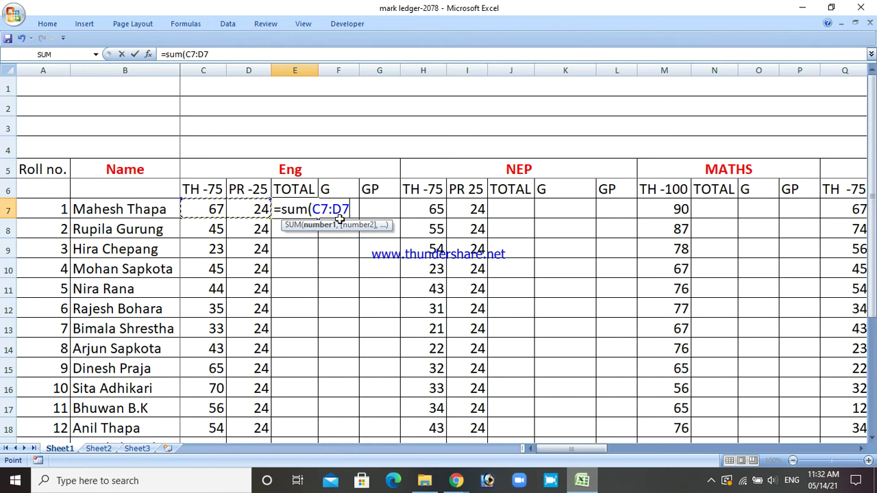
pyautogui.write(')')
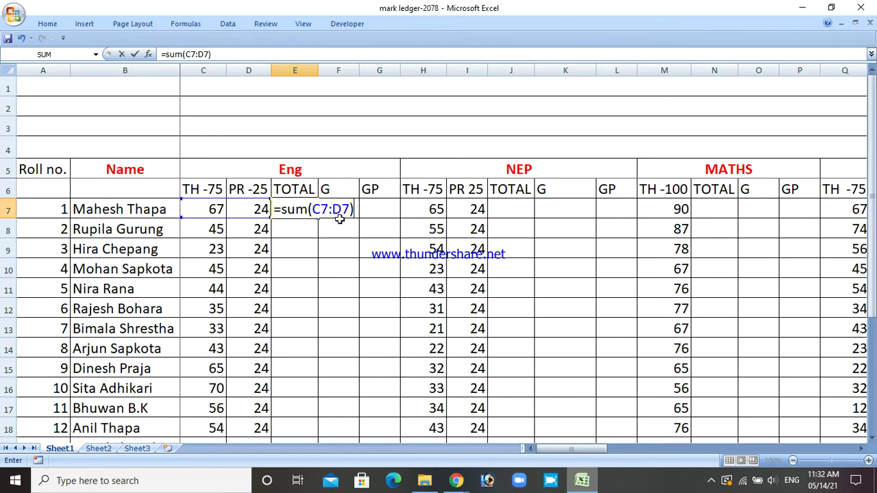
pyautogui.press('Return')
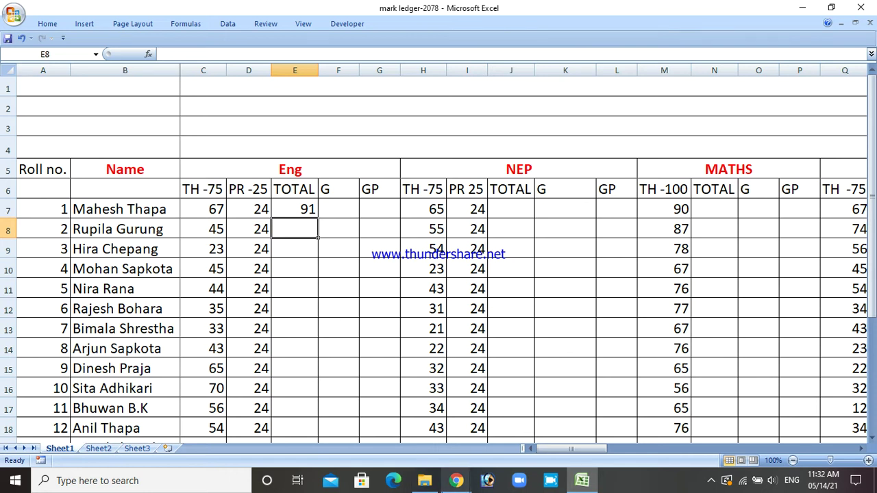
# Admit the next waiting participant in the Google Meet call and go back to the Excel mark ledger.
pyautogui.moveTo(456, 479)
pyautogui.click(399, 391)
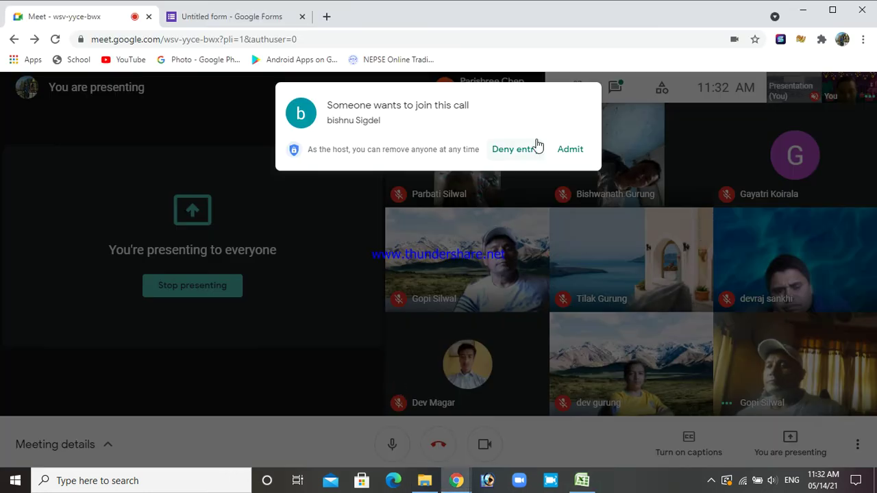
pyautogui.click(566, 150)
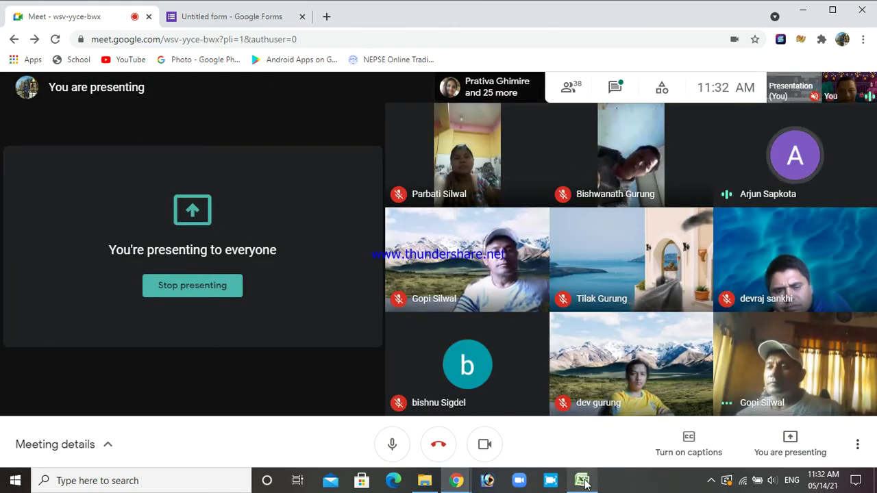
pyautogui.moveTo(585, 484)
pyautogui.click(576, 435)
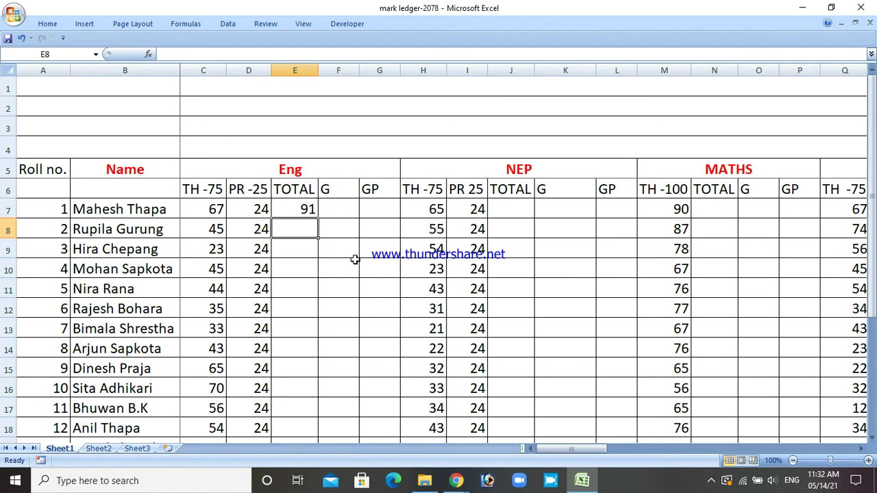
# Clear the first student's English TOTAL in cell E7 and start the formula again with =sum.
pyautogui.click(300, 211)
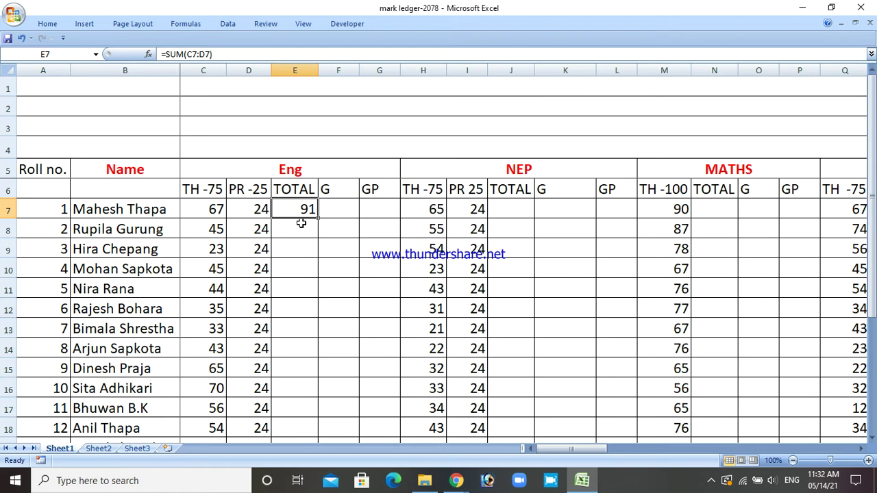
pyautogui.press('BackSpace')
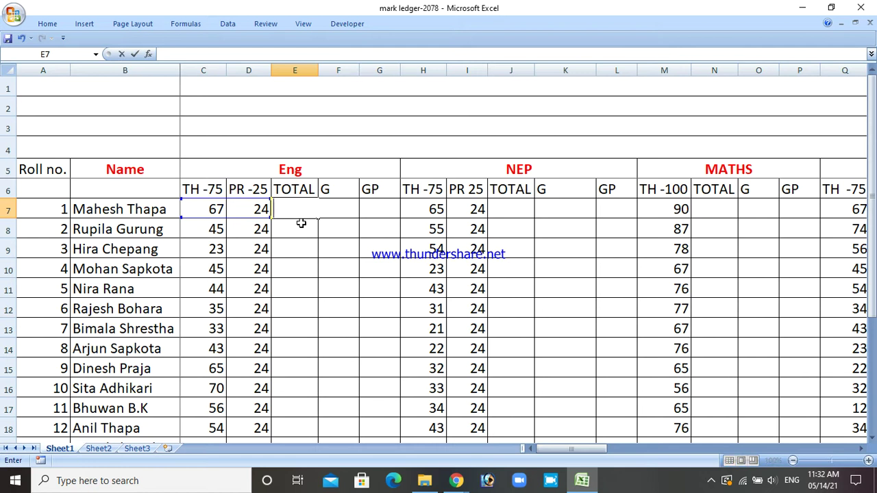
pyautogui.write('=s')
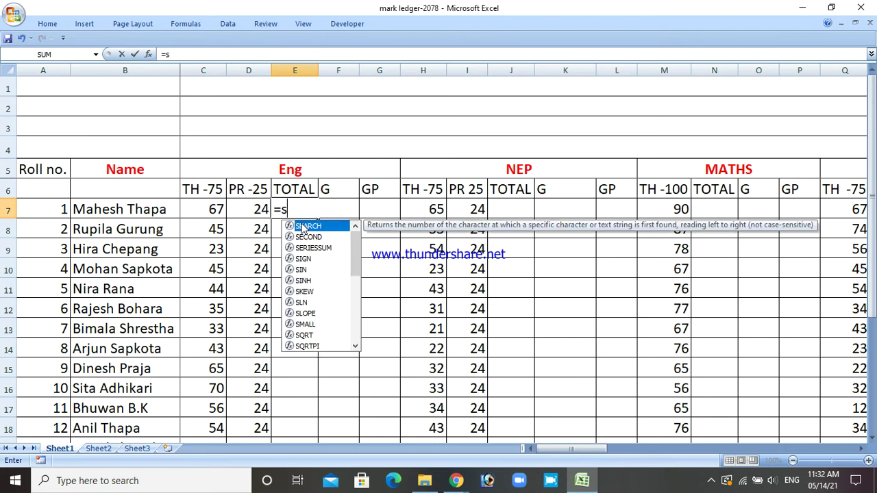
pyautogui.write('um')
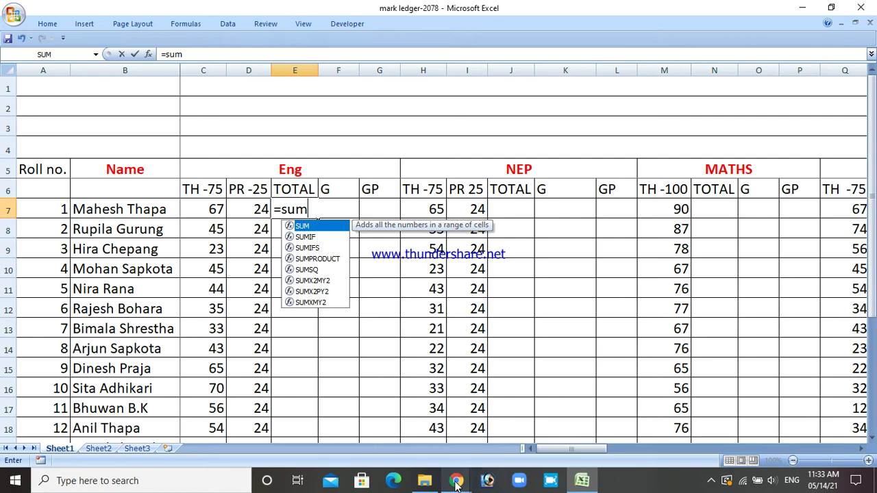
# Switch to the Google Meet call and mute the microphone.
pyautogui.moveTo(456, 480)
pyautogui.click(411, 432)
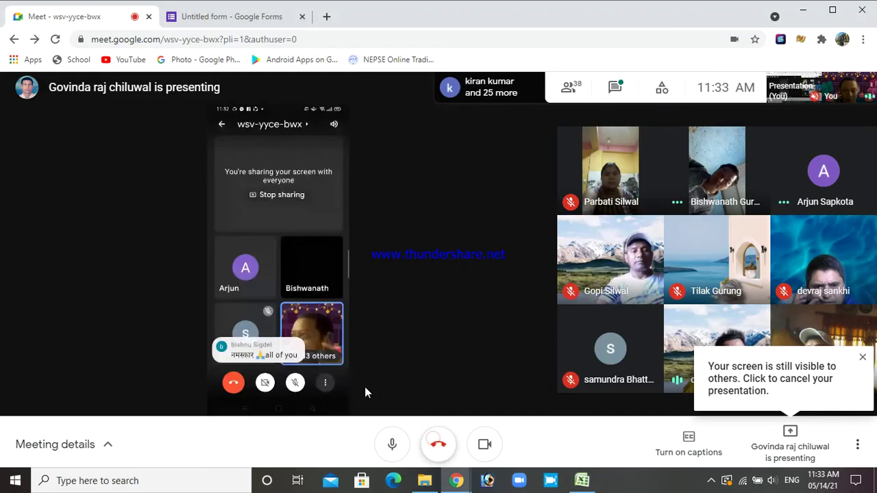
pyautogui.click(392, 444)
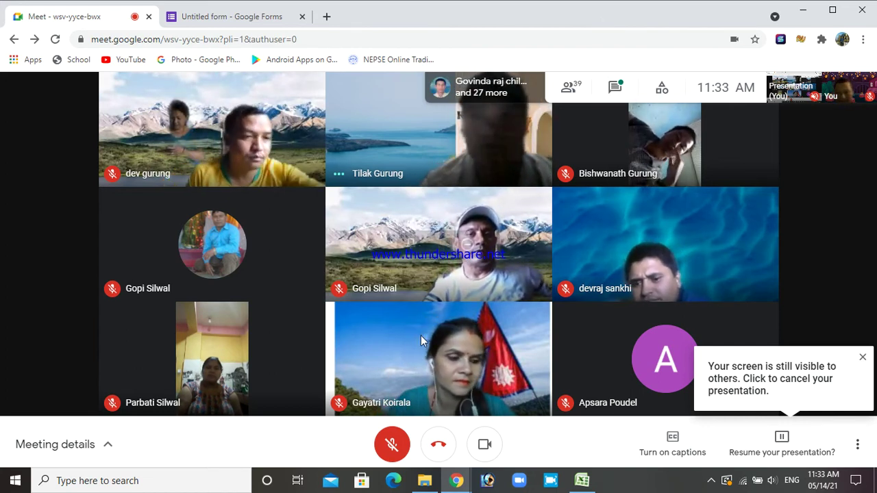
# Unmute the microphone in the Google Meet call and resume presenting the screen.
pyautogui.click(392, 444)
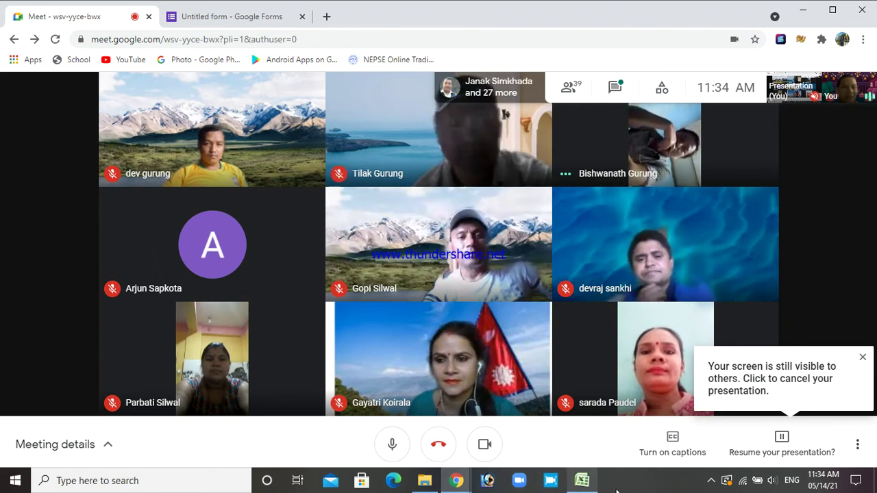
pyautogui.click(862, 358)
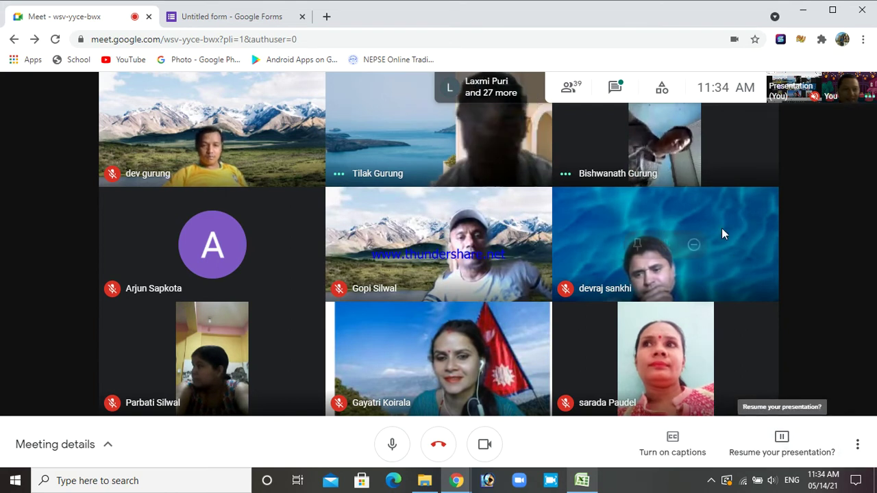
pyautogui.click(780, 443)
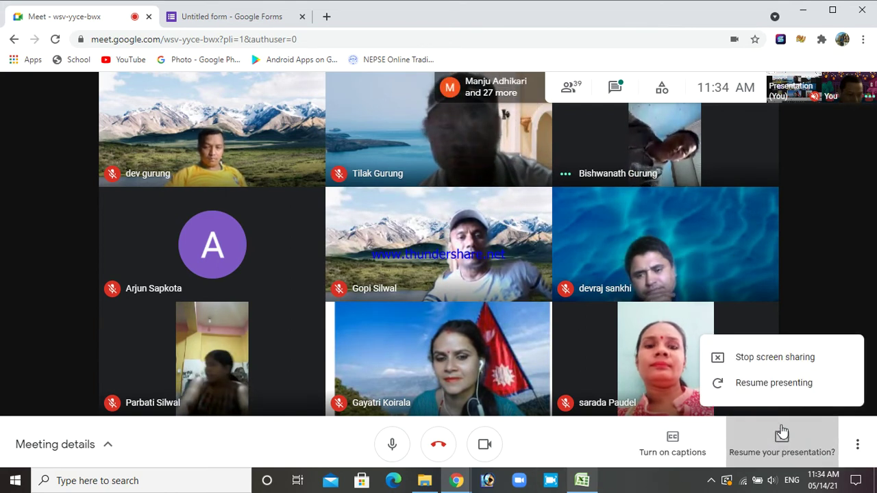
pyautogui.click(771, 388)
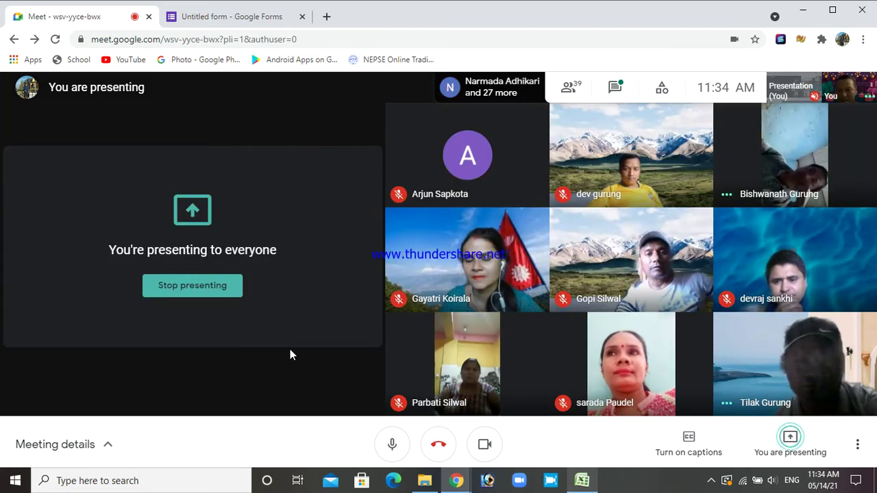
# Check the recording status in Free Screen Recorder and return to the Excel mark ledger.
pyautogui.click(809, 11)
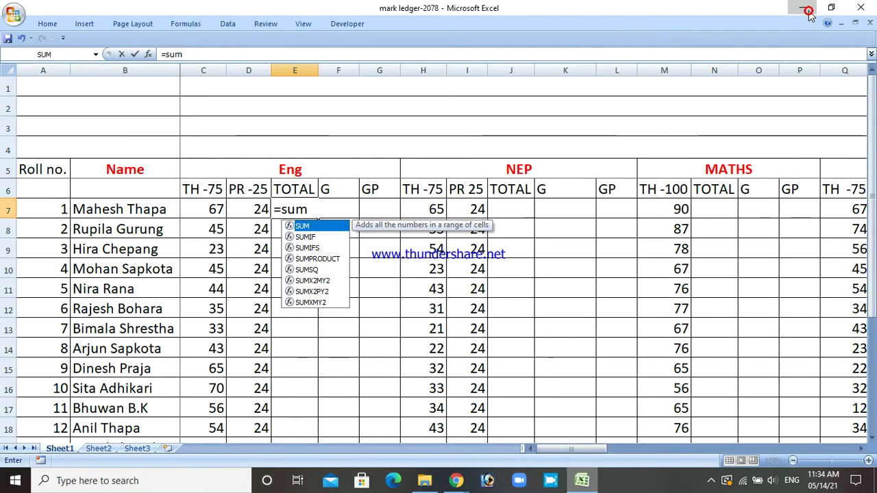
pyautogui.click(807, 10)
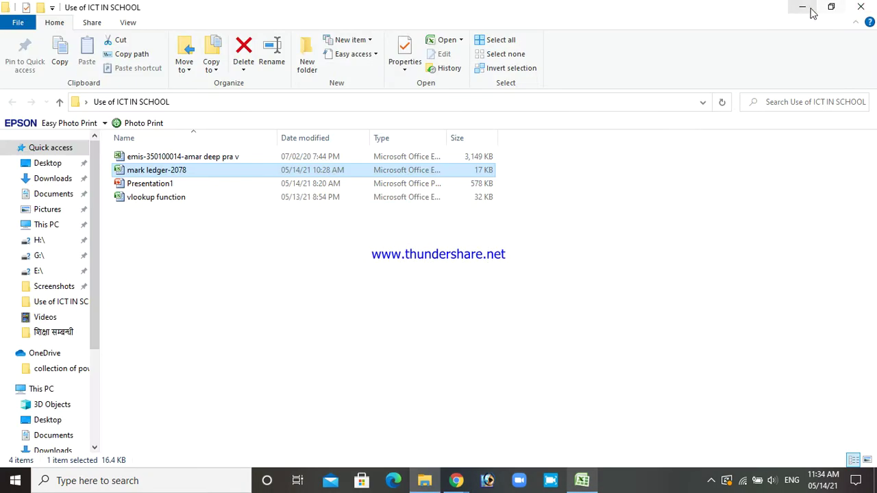
pyautogui.click(802, 7)
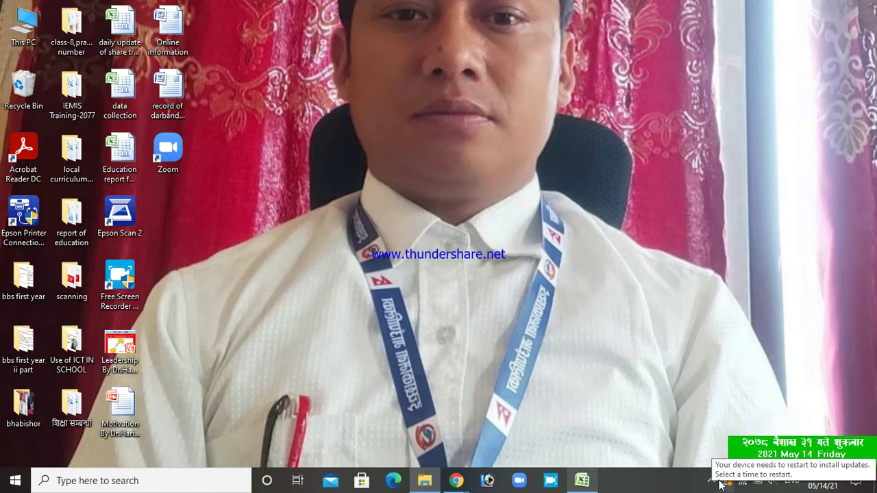
pyautogui.click(711, 481)
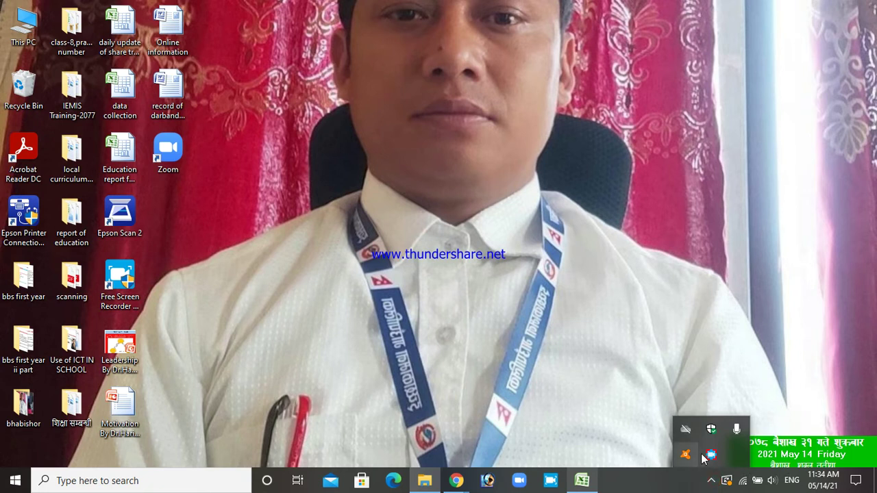
pyautogui.click(710, 455)
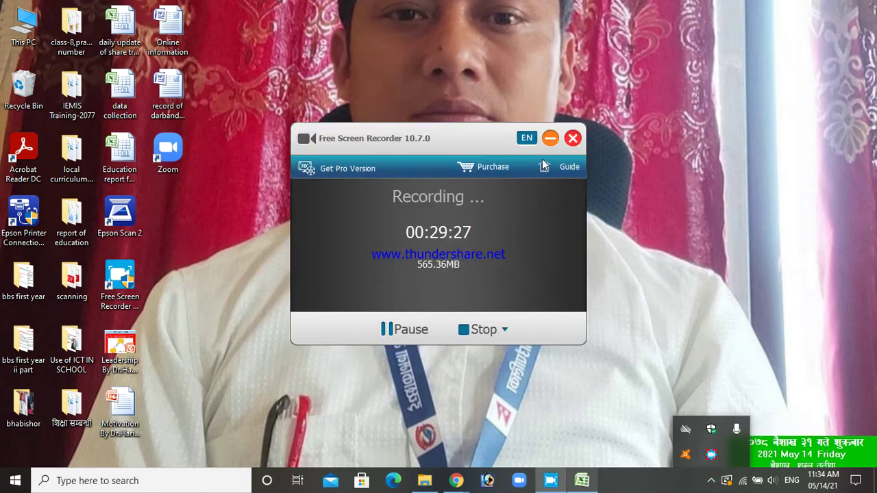
pyautogui.click(550, 139)
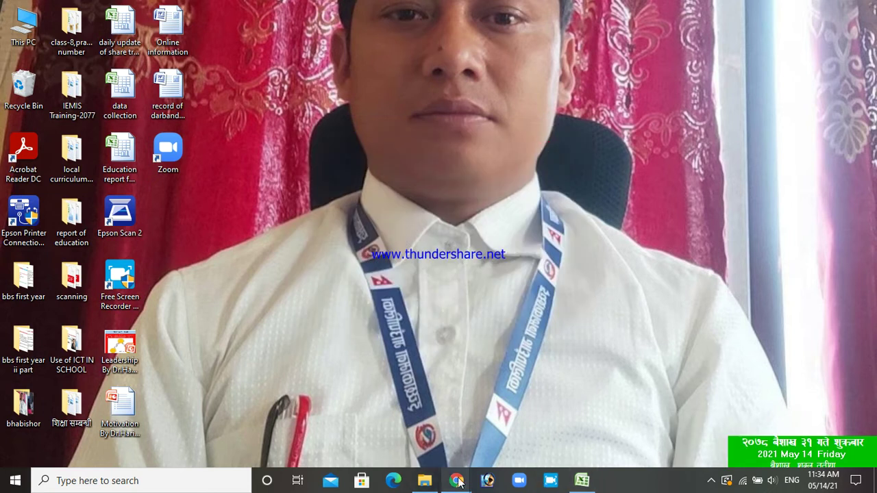
pyautogui.moveTo(457, 481)
pyautogui.moveTo(581, 482)
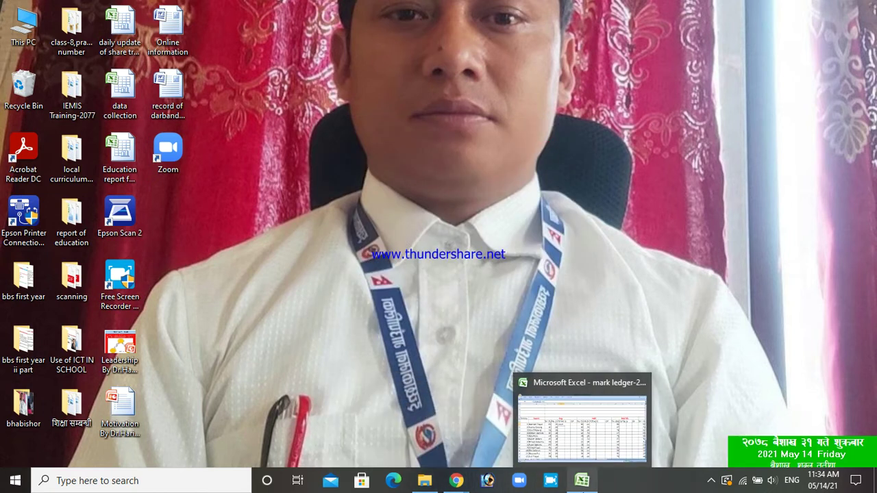
pyautogui.click(582, 482)
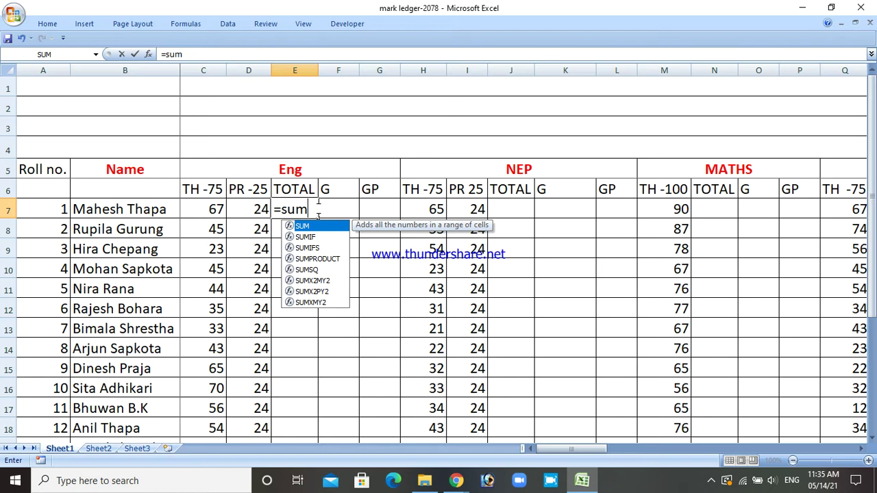
# Extend the formula in E7 to =sum(C7:D7) and erase it back to =sum(.
pyautogui.write('(')
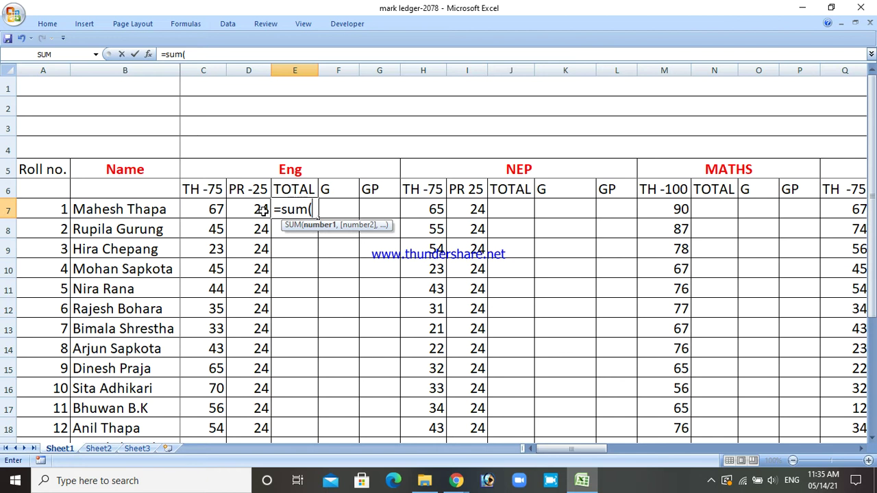
pyautogui.moveTo(210, 212); pyautogui.dragTo(269, 204)
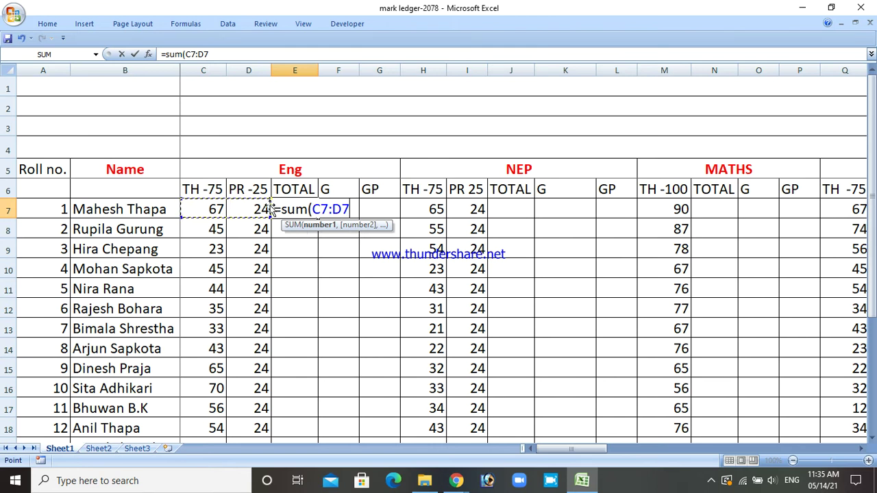
pyautogui.write(')')
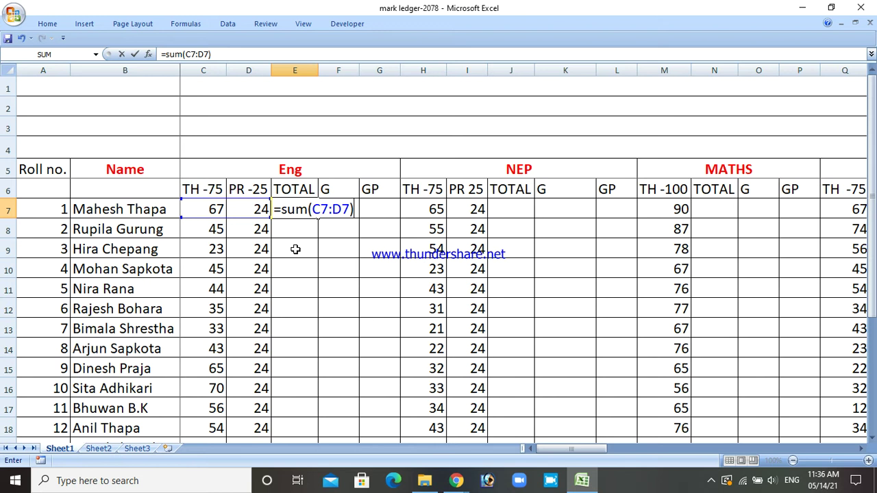
pyautogui.press('BackSpace')
pyautogui.press('BackSpace')
pyautogui.press('BackSpace')
pyautogui.press('BackSpace')
pyautogui.press('BackSpace')
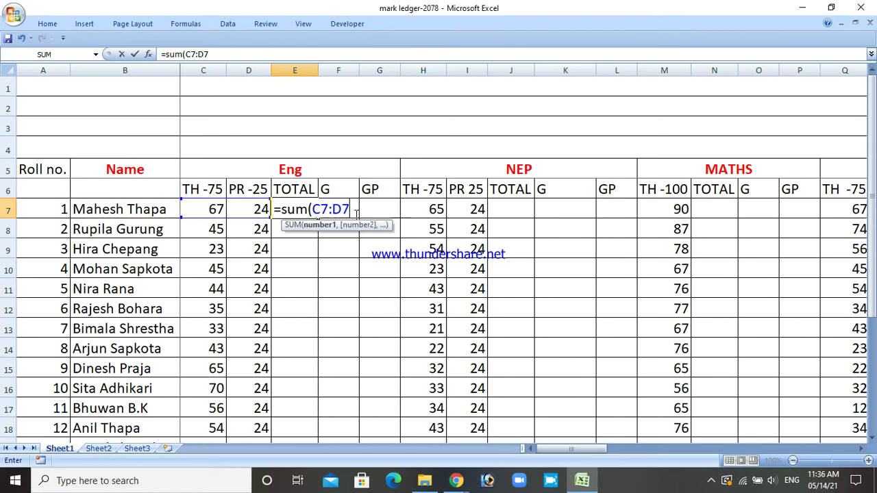
pyautogui.press('BackSpace')
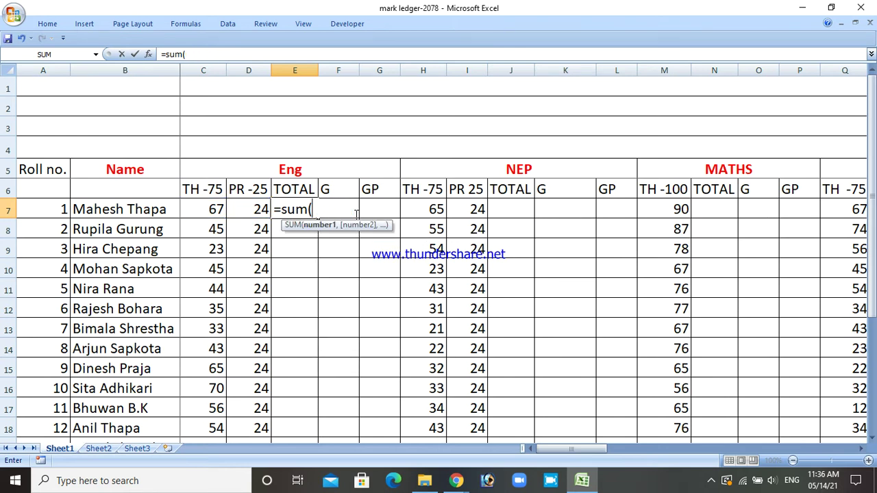
# Total the first student's English theory and practical marks by completing the formula in E7 as =sum(C7:D7).
pyautogui.click(215, 213)
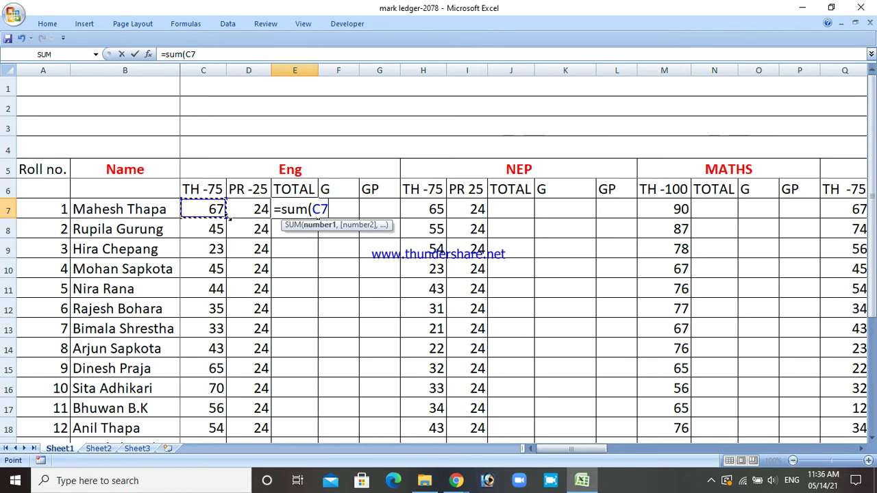
pyautogui.keyDown('shift'); pyautogui.click(255, 214); pyautogui.keyUp('shift')
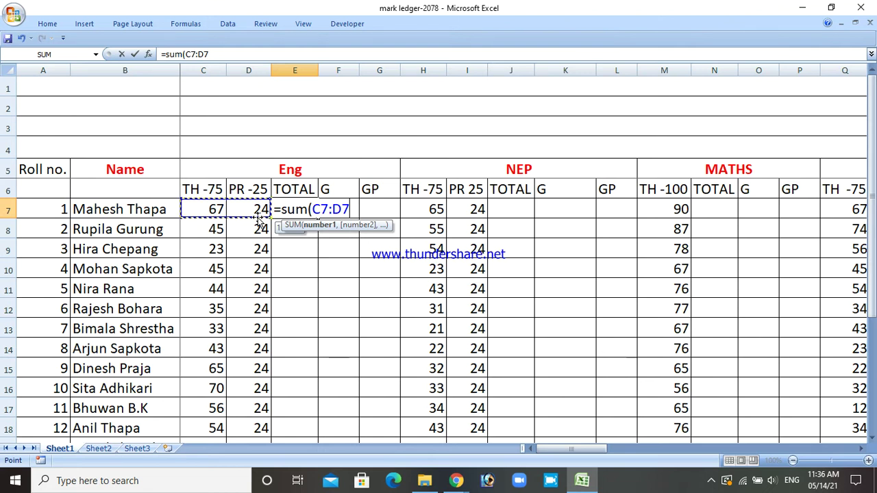
pyautogui.write(')')
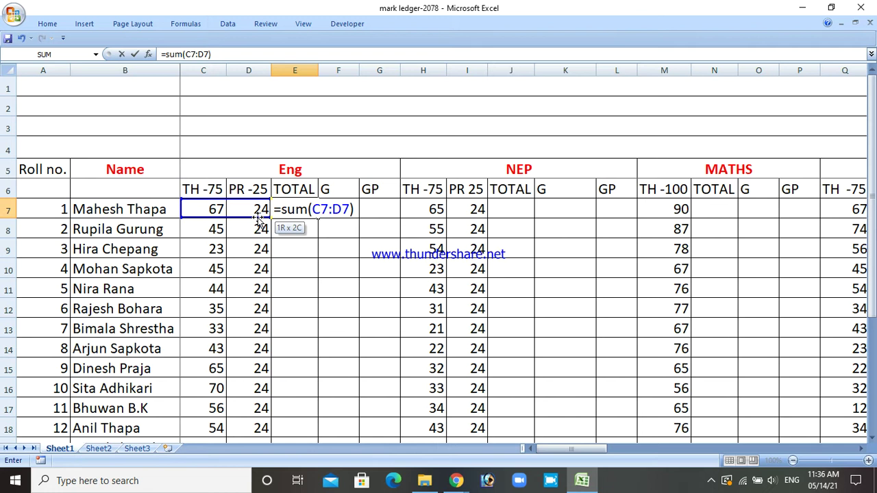
pyautogui.press('Return')
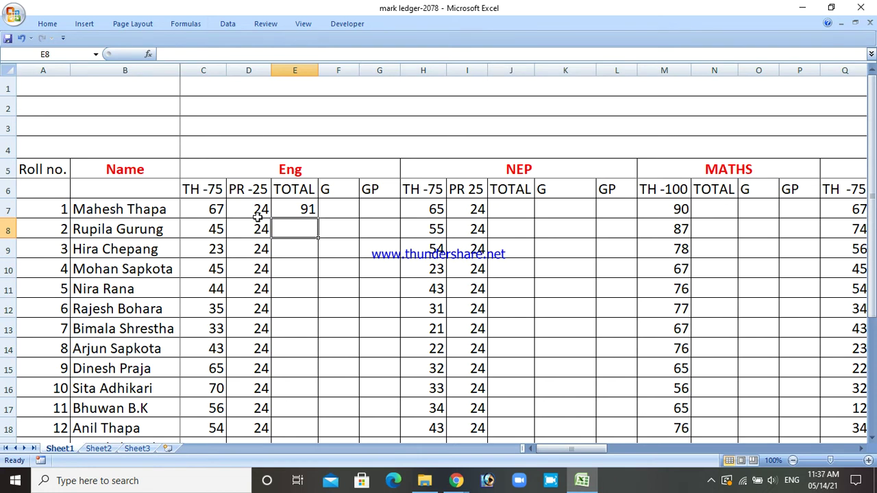
# Fill the English total formula from E7 down the TOTAL column for all the students.
pyautogui.click(292, 213)
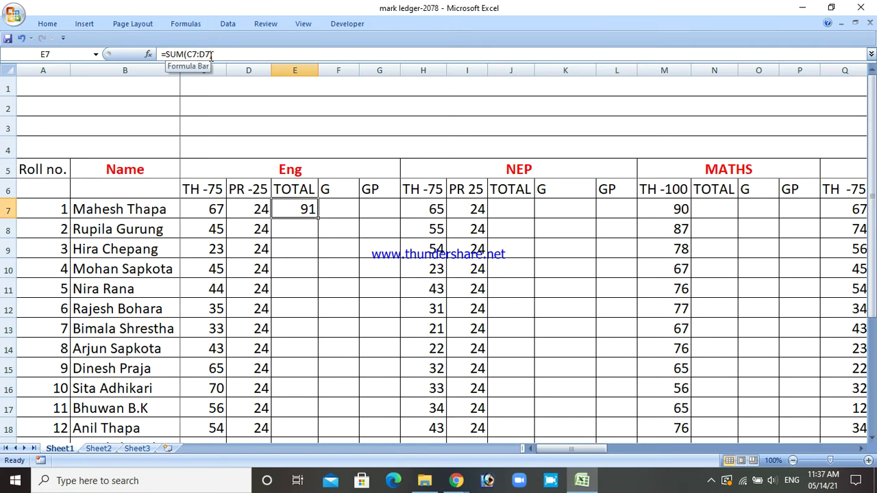
pyautogui.click(322, 203)
pyautogui.click(312, 208)
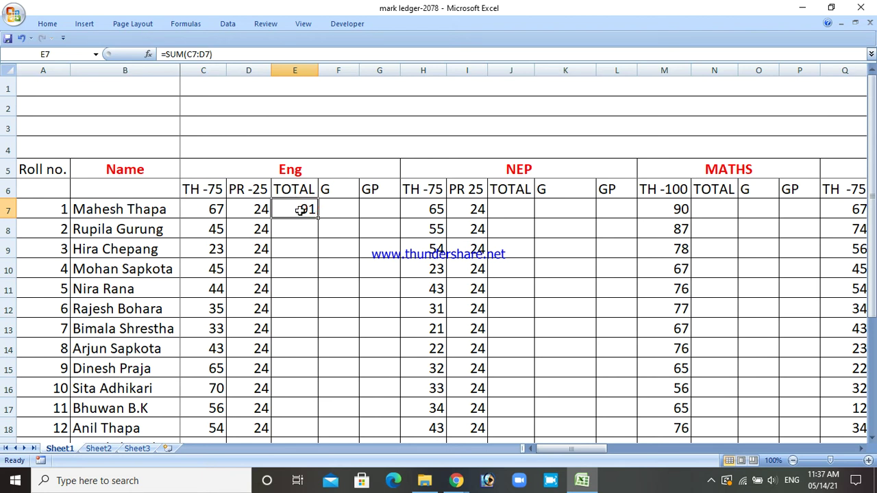
pyautogui.scroll(-1, 317, 229)
pyautogui.scroll(1, 317, 230)
pyautogui.moveTo(318, 219); pyautogui.dragTo(320, 397)
pyautogui.scroll(1, 342, 318)
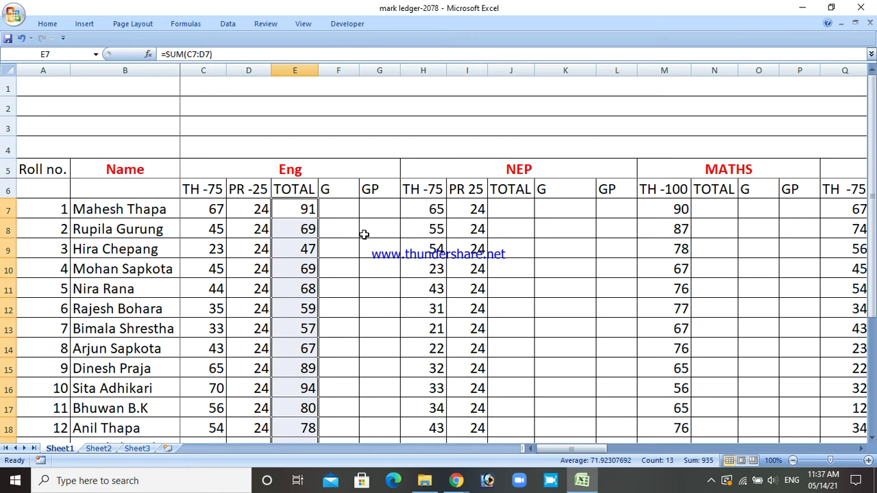
# Start a VLOOKUP formula in the first student's English grade cell F7 with E7 as the lookup value.
pyautogui.click(343, 207)
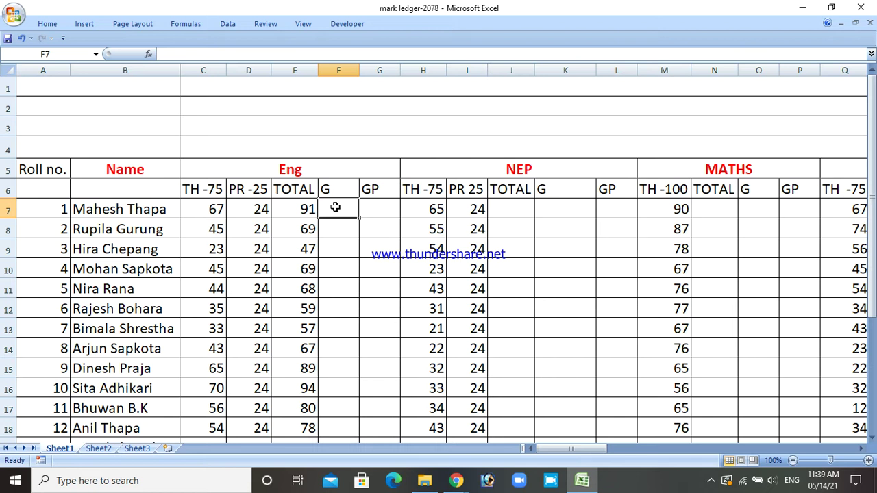
pyautogui.write('=')
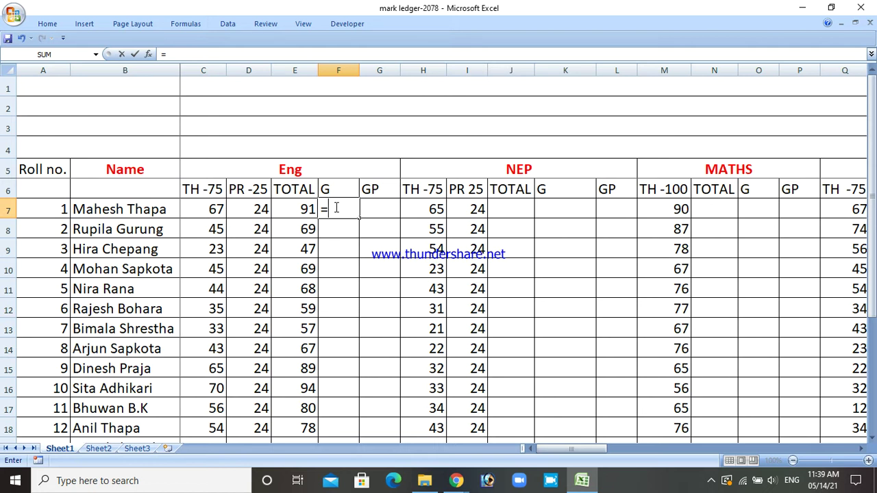
pyautogui.write('vlookup')
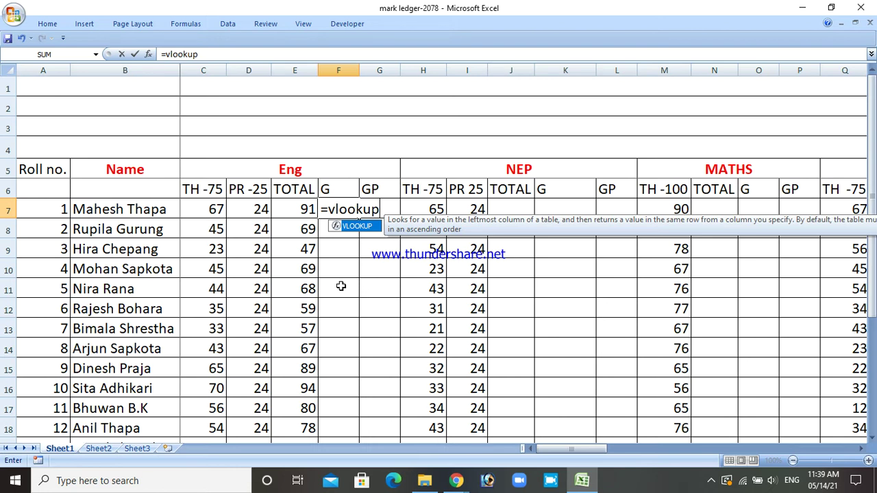
pyautogui.write('(')
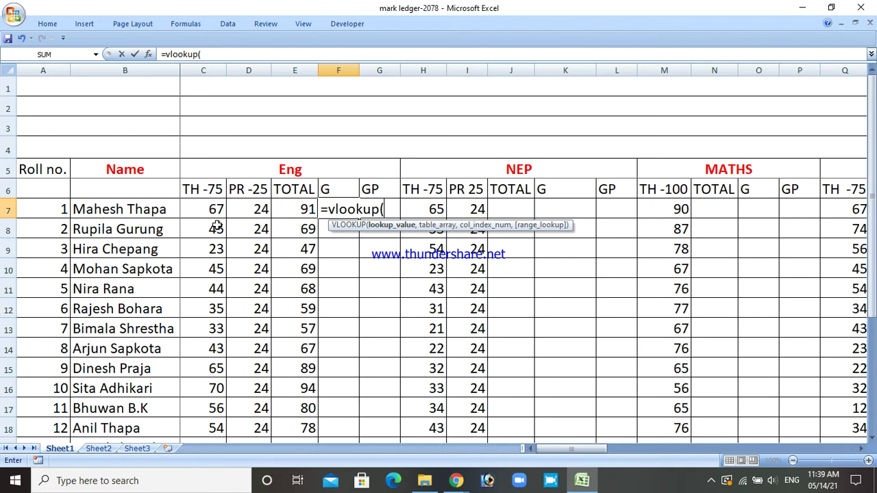
pyautogui.click(301, 213)
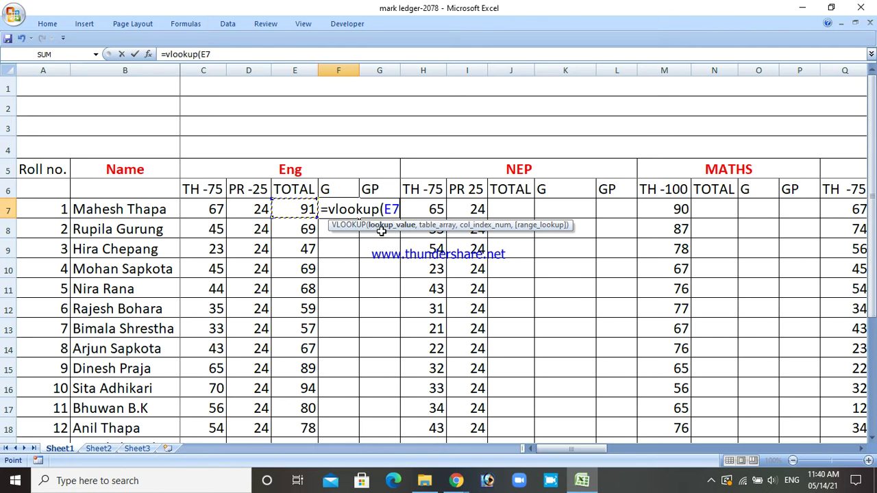
pyautogui.write(',')
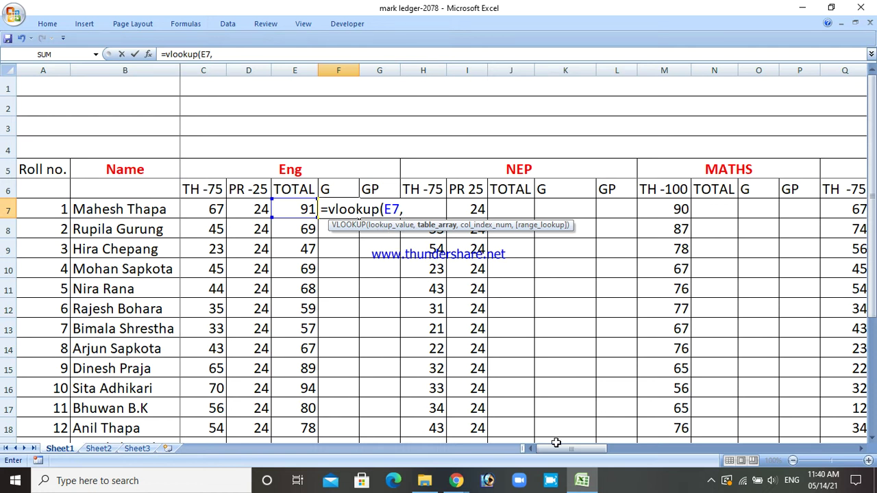
# Set the VLOOKUP table array to the marks and grades in BE6:BF14 of the 100 Marks table.
pyautogui.moveTo(556, 445); pyautogui.dragTo(796, 447)
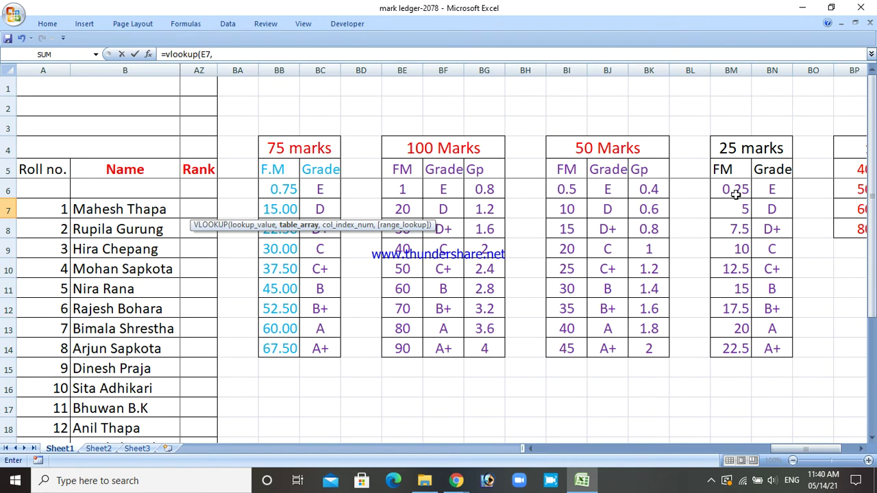
pyautogui.click(408, 190)
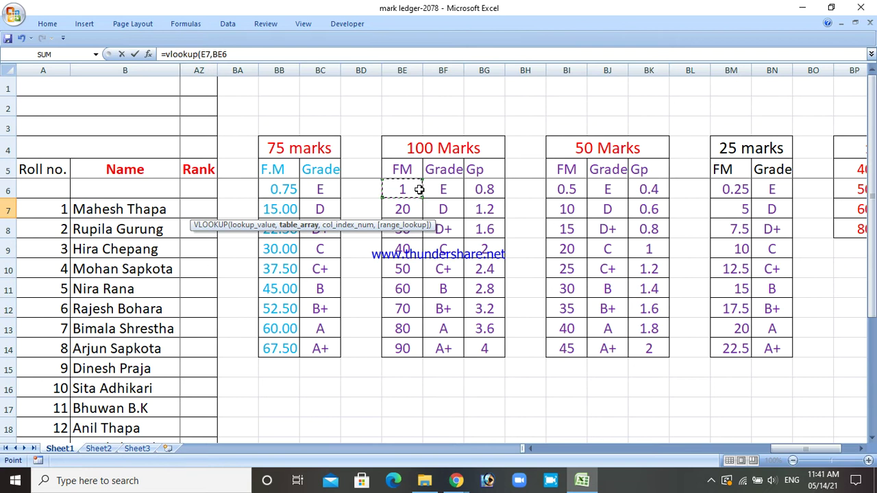
pyautogui.moveTo(387, 189); pyautogui.dragTo(457, 341)
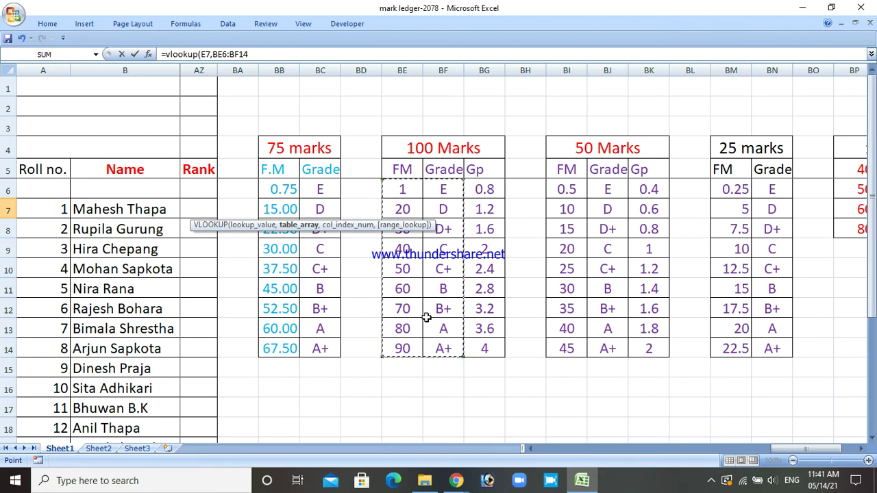
# Make the table array in the F7 VLOOKUP formula absolute as $BE$6:$BF$14.
pyautogui.moveTo(808, 450); pyautogui.dragTo(563, 470)
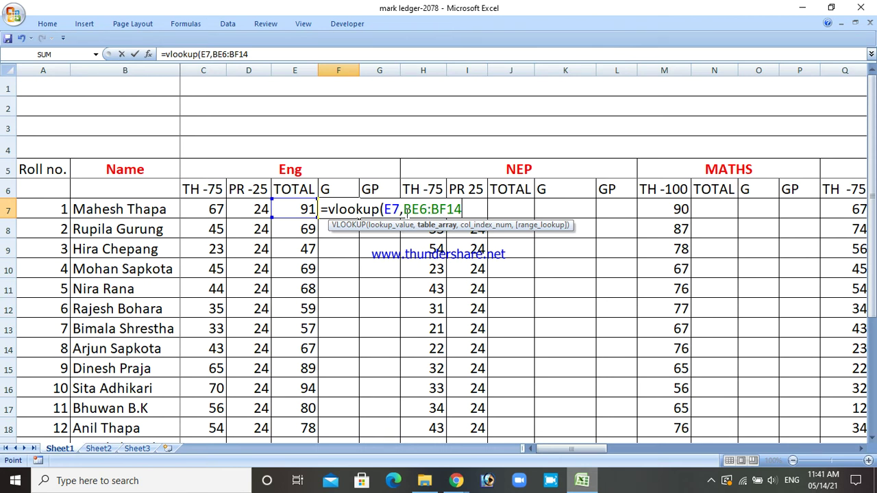
pyautogui.click(466, 209)
pyautogui.click(409, 211)
pyautogui.write('$')
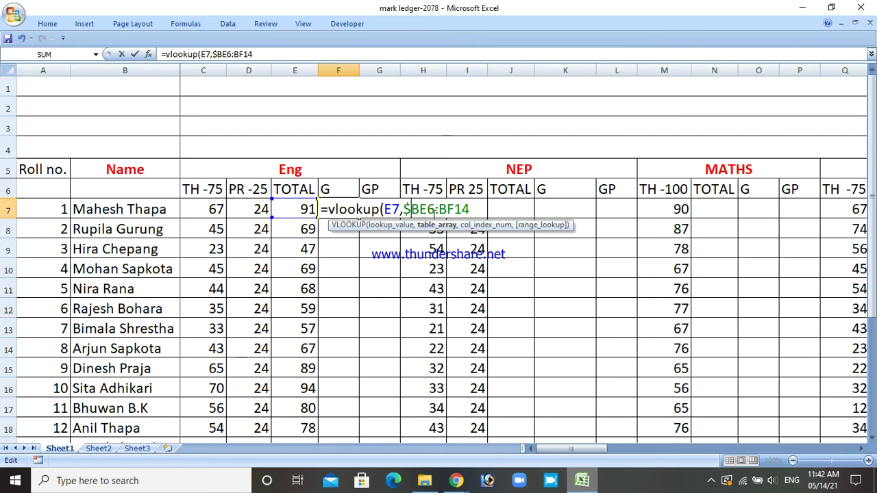
pyautogui.press('Right')
pyautogui.press('Right')
pyautogui.write('$')
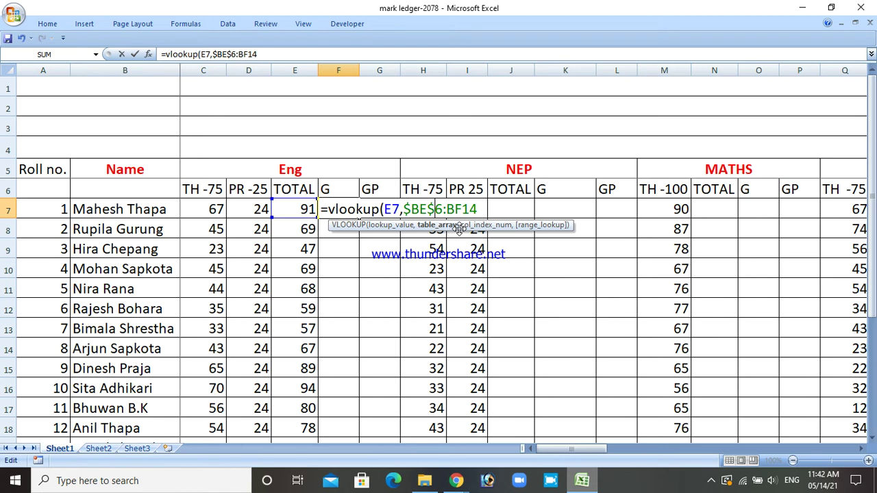
pyautogui.press('Right')
pyautogui.press('Right')
pyautogui.write('$')
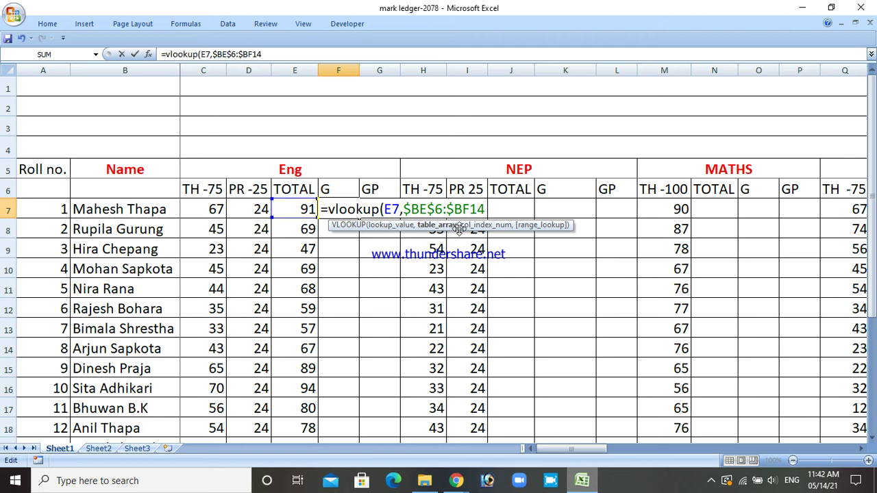
pyautogui.press('Right')
pyautogui.press('Right')
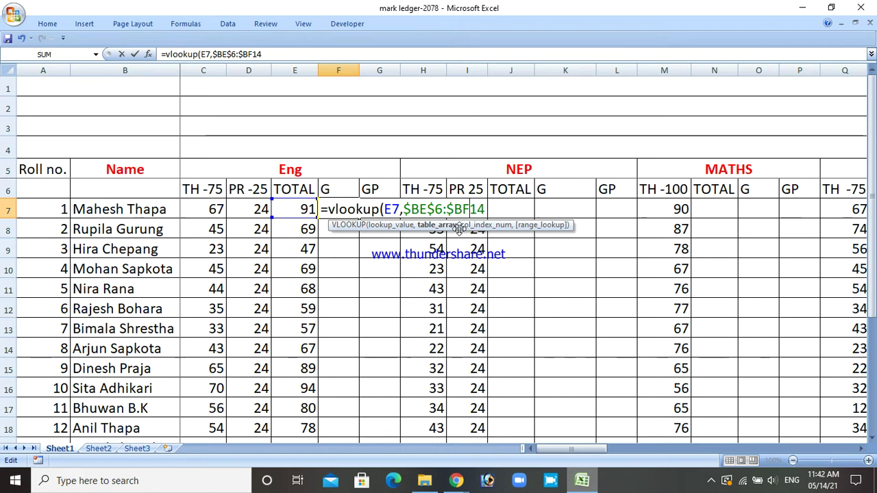
pyautogui.write('$')
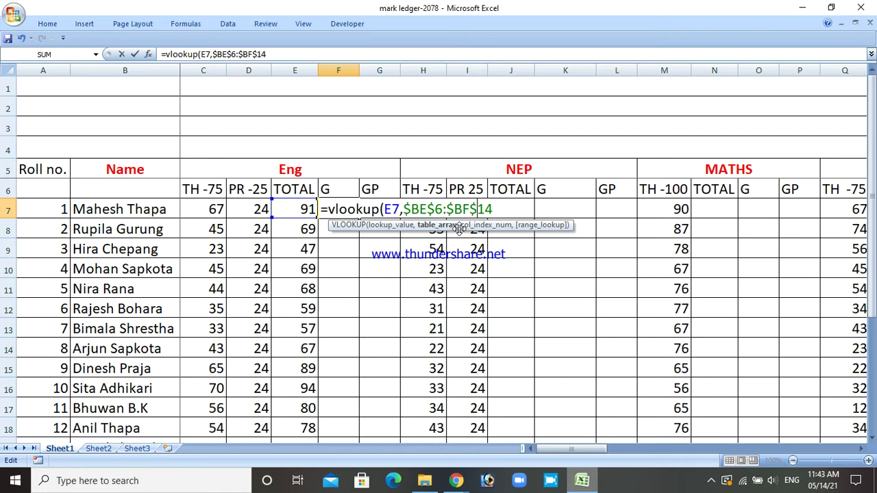
# Complete the English grade formula in F7 with column index 2.
pyautogui.press('Right')
pyautogui.press('Right')
pyautogui.write(',')
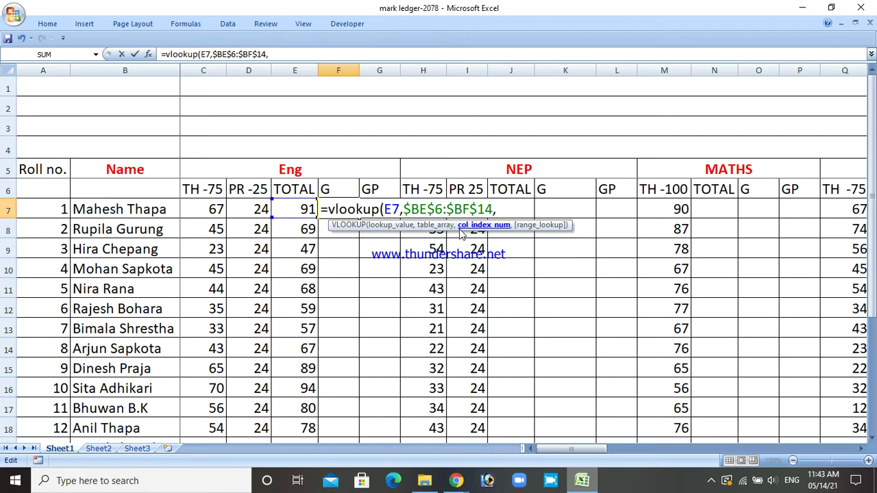
pyautogui.write('2)')
pyautogui.press('Return')
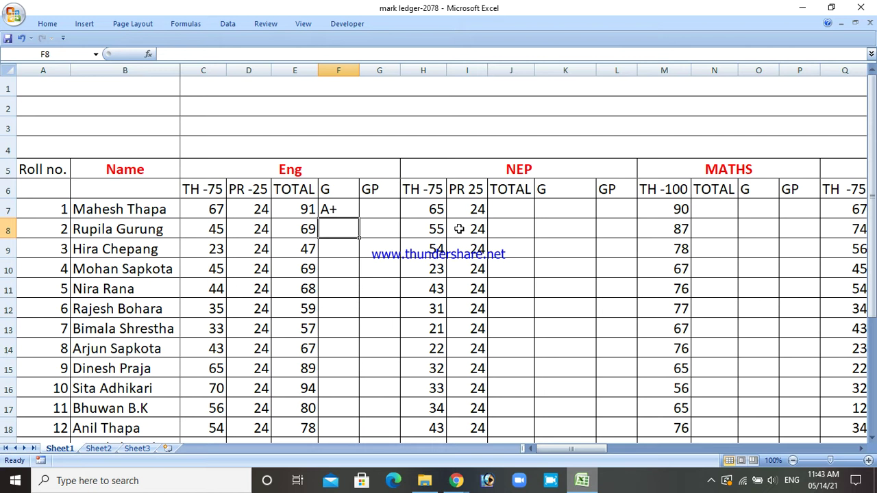
pyautogui.click(338, 207)
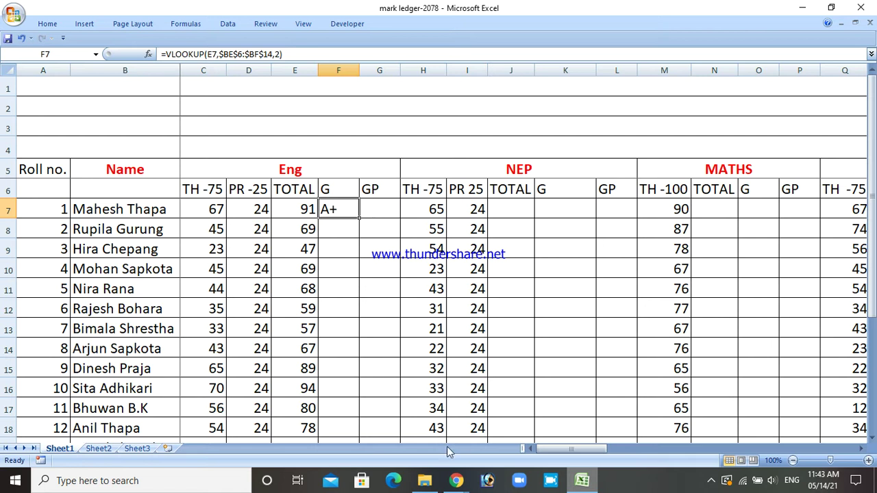
# Start a VLOOKUP formula in the first student's English GP cell G7 with E7 as the lookup value.
pyautogui.click(382, 213)
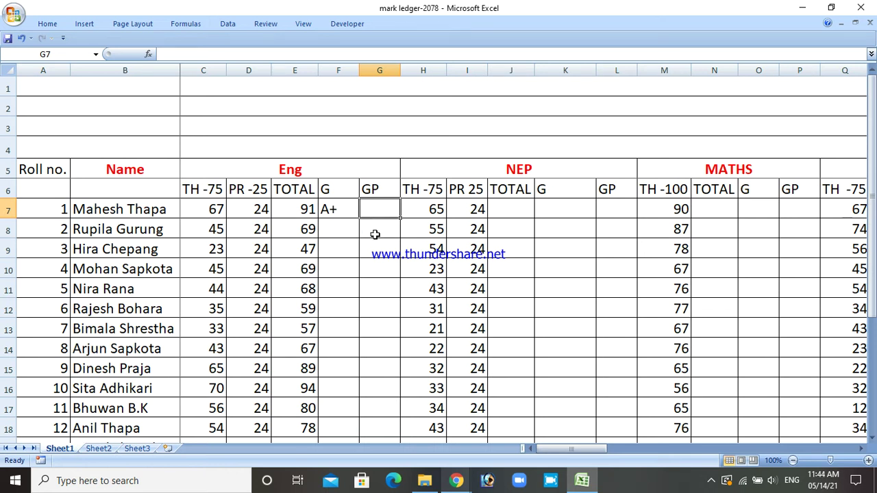
pyautogui.write('=')
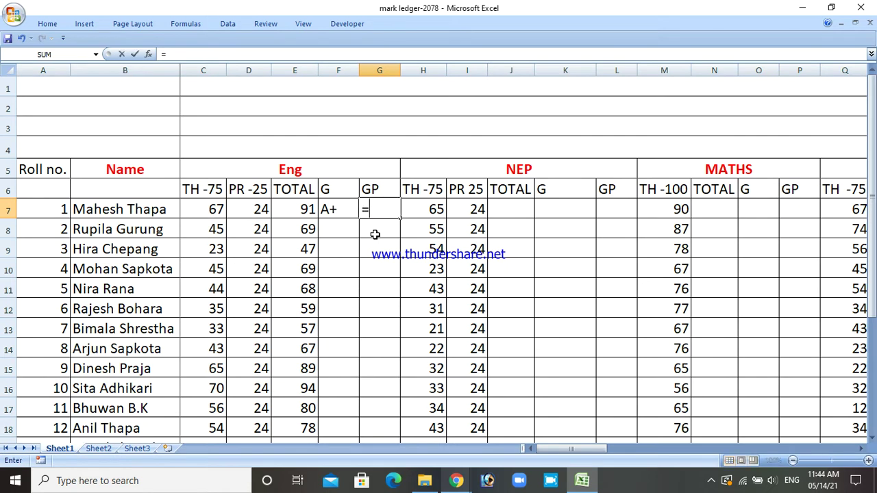
pyautogui.write('vloo')
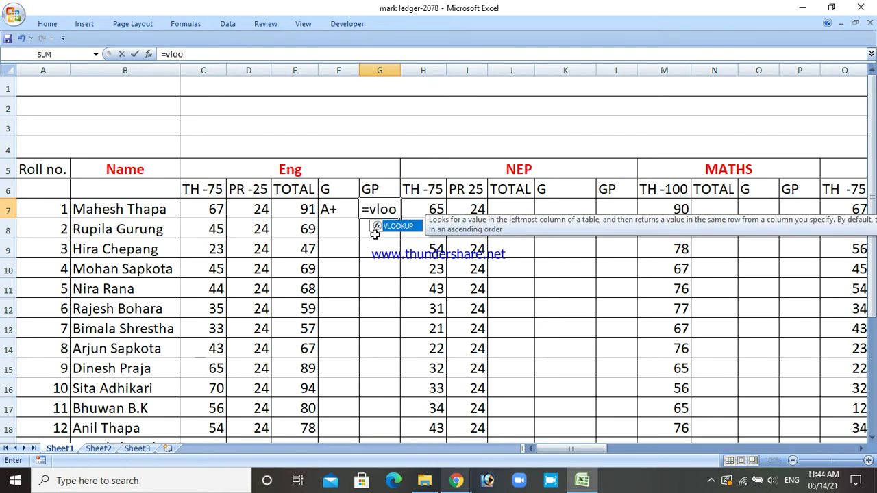
pyautogui.write('kup(')
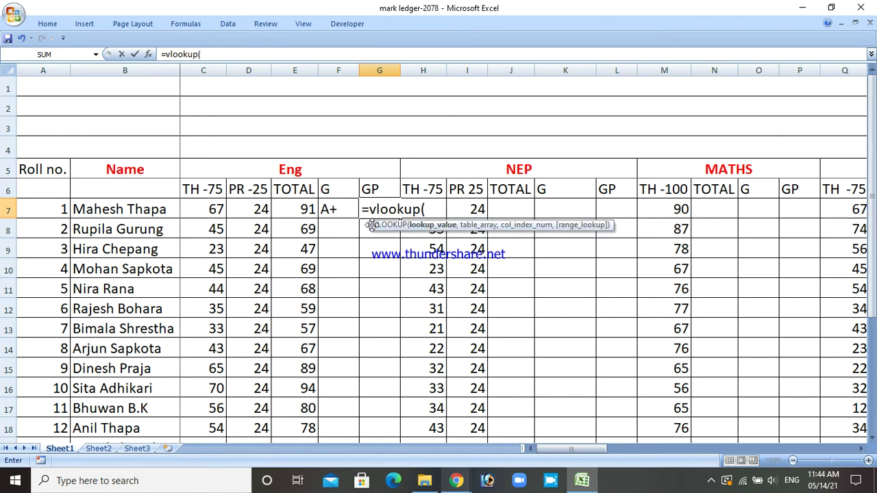
pyautogui.click(307, 211)
pyautogui.write(',')
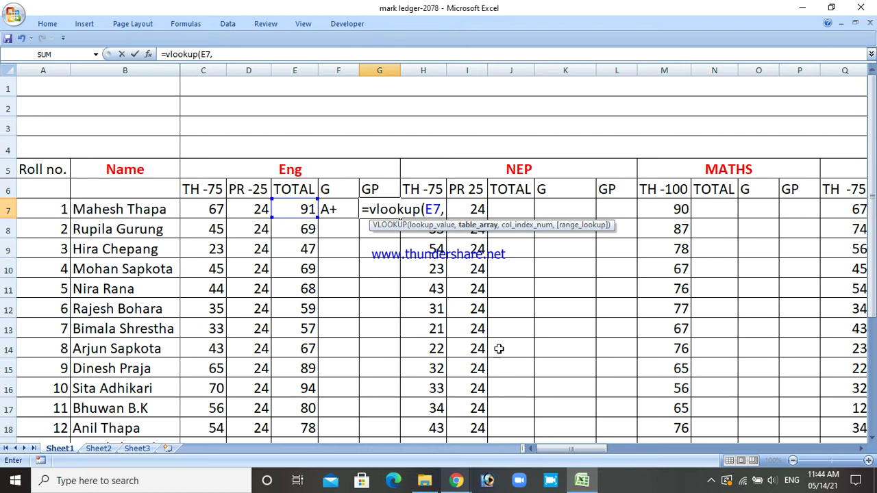
pyautogui.moveTo(574, 449); pyautogui.dragTo(797, 443)
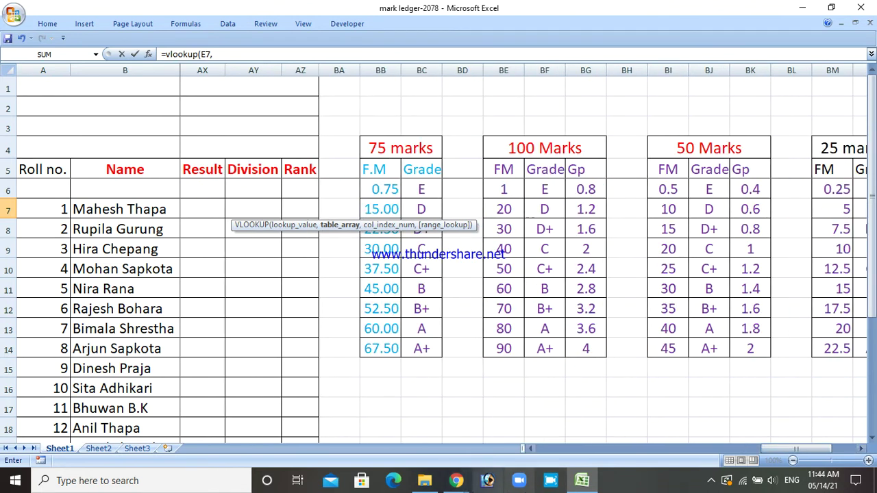
# Switch to the Google Meet call, admit the waiting participant, and return to the Excel mark ledger.
pyautogui.moveTo(455, 482)
pyautogui.click(432, 438)
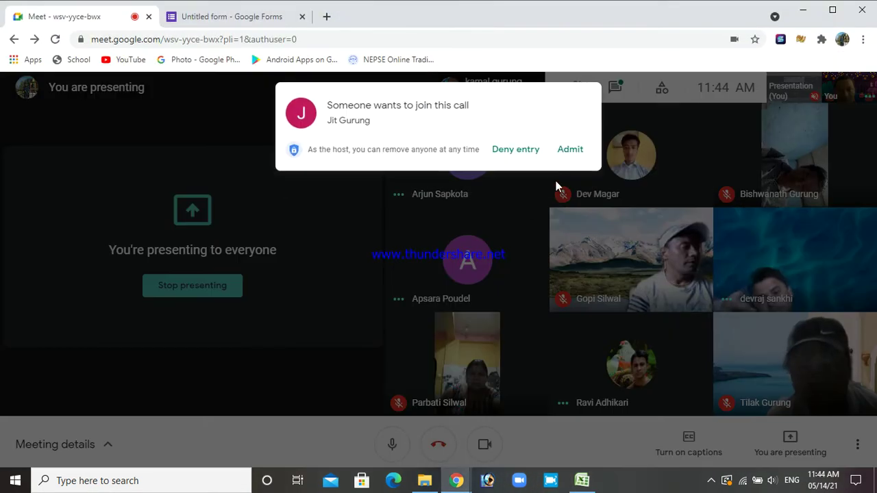
pyautogui.click(570, 150)
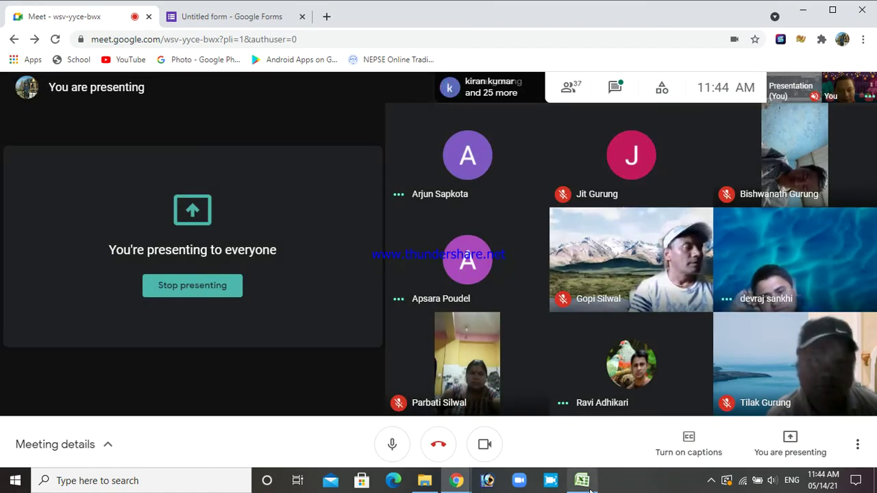
pyautogui.moveTo(582, 483)
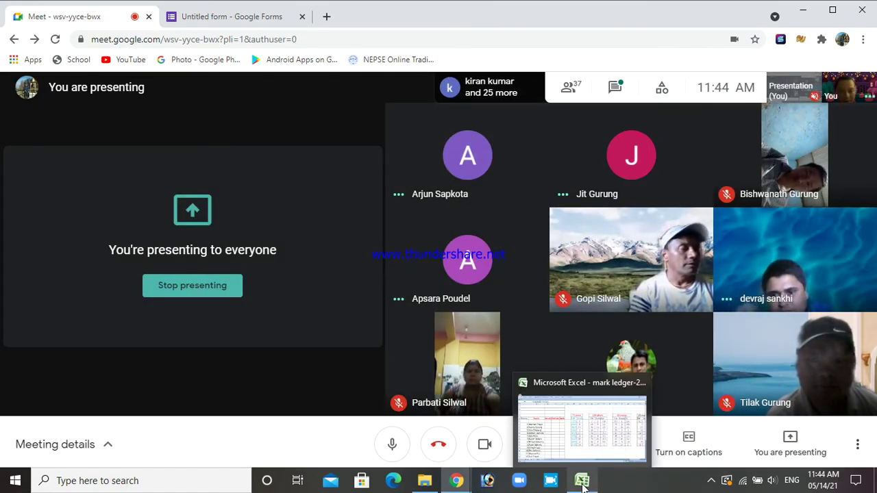
pyautogui.click(582, 481)
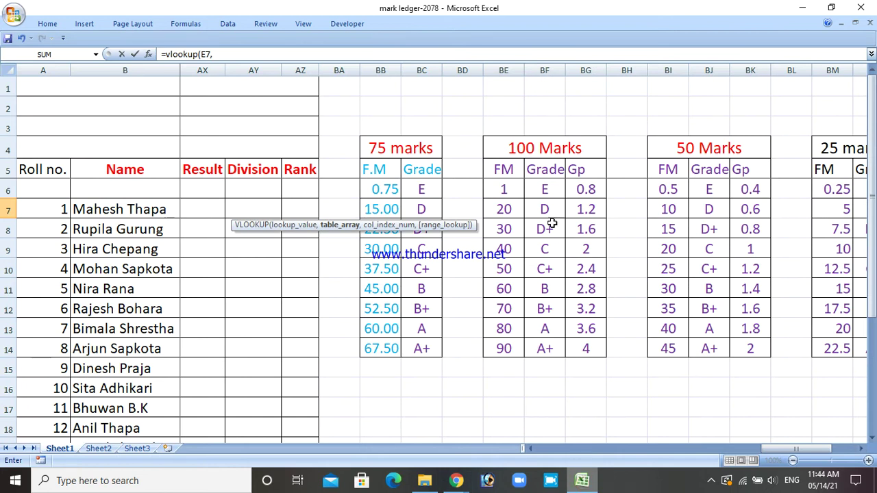
# Set the table array to the marks, grades and grade points of the 100 Marks table as the absolute range $BE$6:$BG$14.
pyautogui.moveTo(498, 191); pyautogui.dragTo(573, 346)
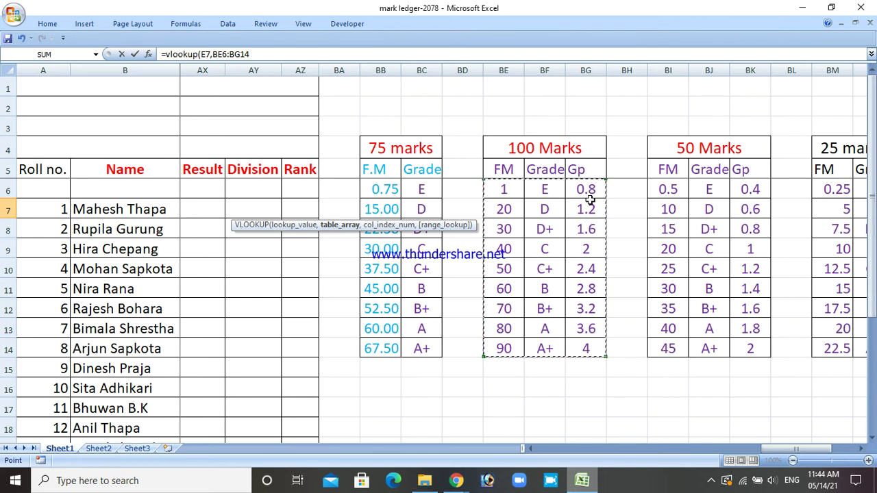
pyautogui.moveTo(786, 449); pyautogui.dragTo(554, 449)
pyautogui.press('F2')
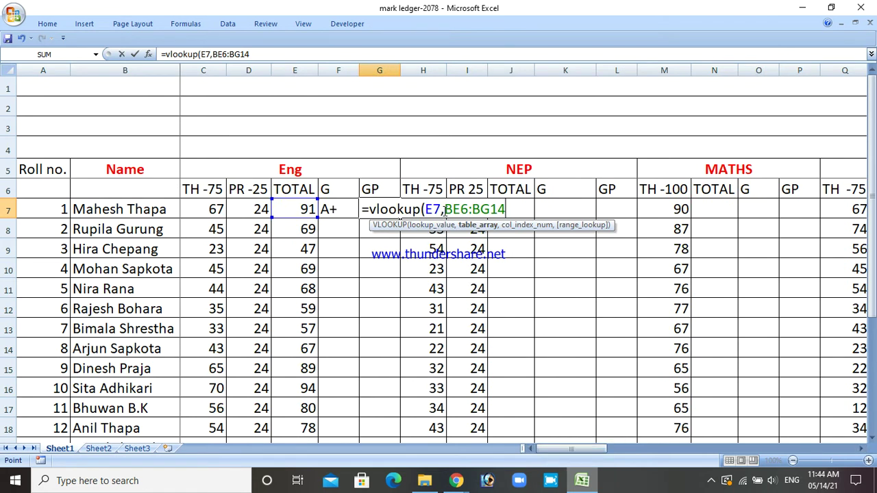
pyautogui.write('$')
pyautogui.press('Right')
pyautogui.press('Right')
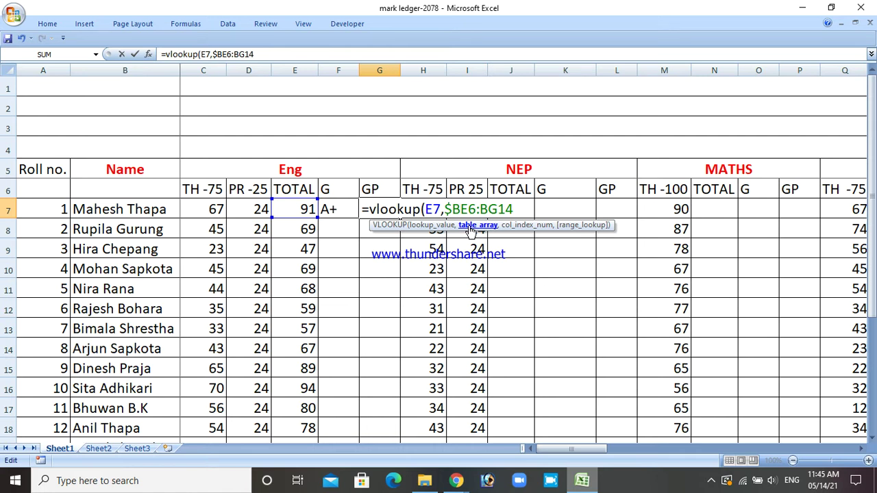
pyautogui.write('$')
pyautogui.press('Right')
pyautogui.press('Right')
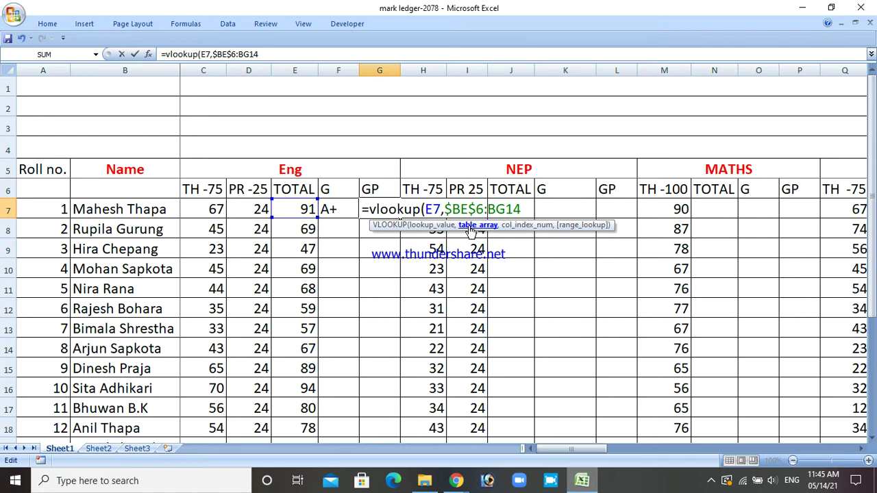
pyautogui.write('$')
pyautogui.press('Right')
pyautogui.press('Right')
pyautogui.write('$')
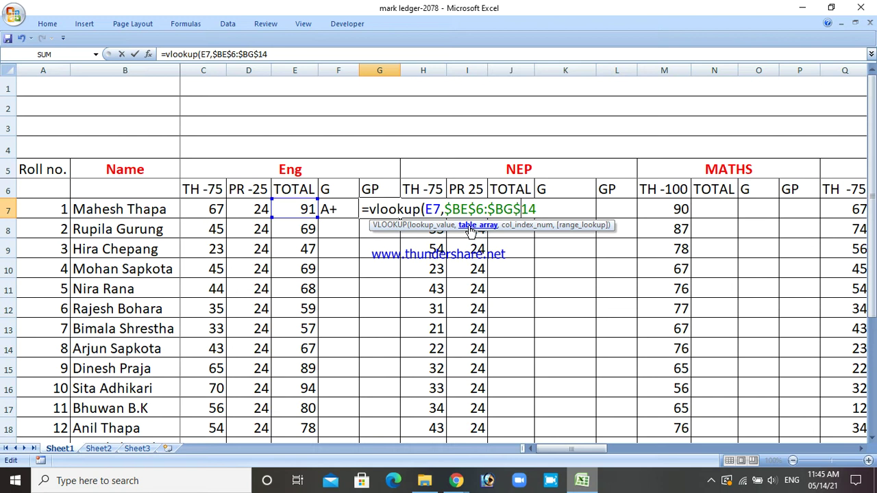
# Complete the English grade point formula in G7 with column index 3.
pyautogui.press('Right')
pyautogui.press('Right')
pyautogui.write(',')
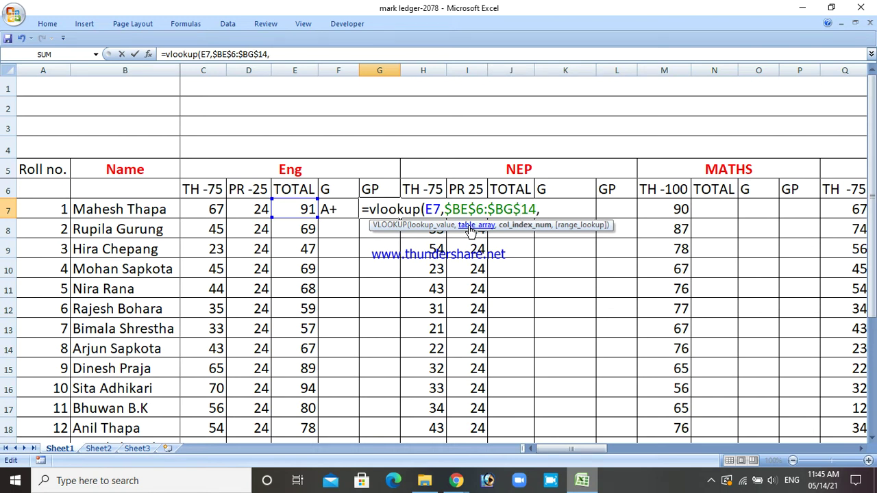
pyautogui.write('3)')
pyautogui.press('Return')
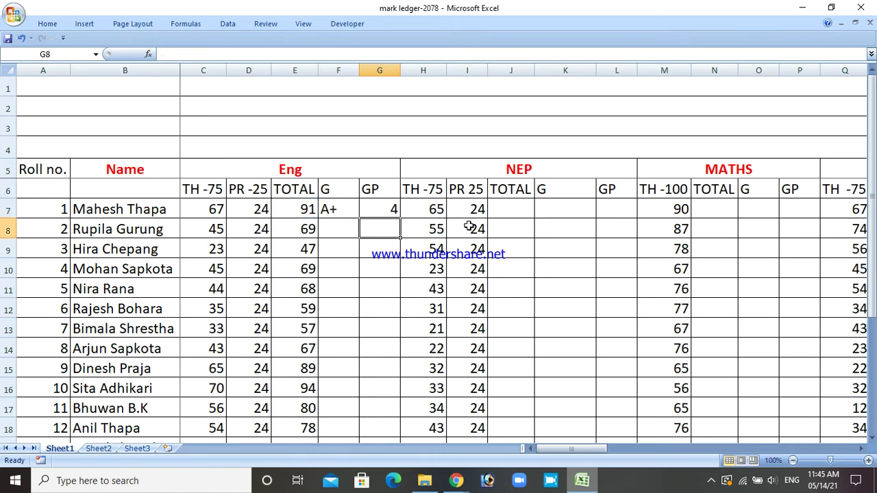
# Review the formulas in G7 and F7 against the 100 Marks grade table.
pyautogui.click(391, 208)
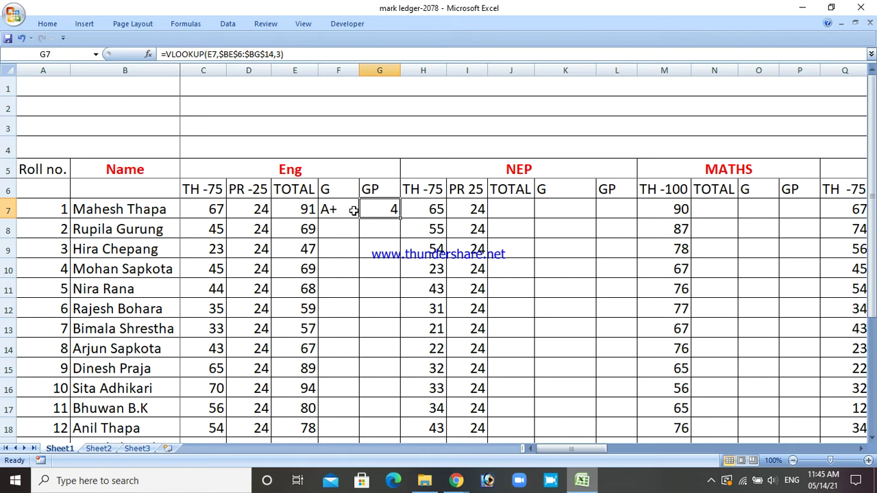
pyautogui.click(352, 208)
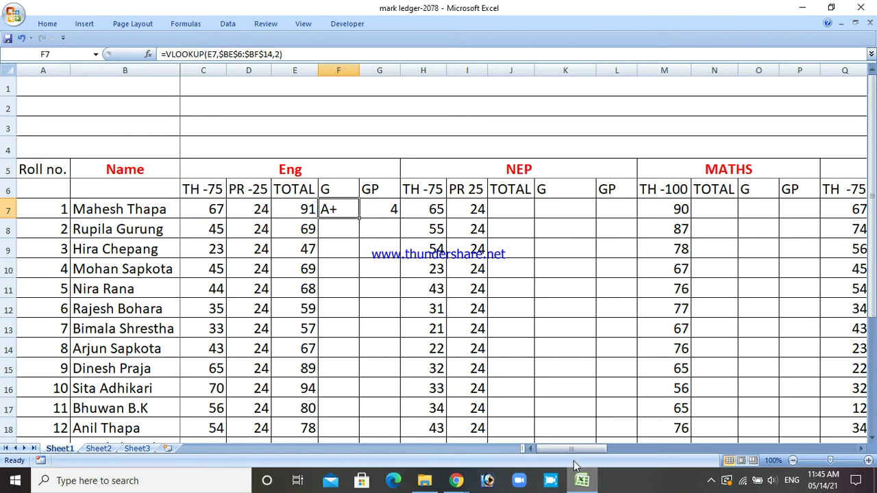
pyautogui.moveTo(559, 451); pyautogui.dragTo(781, 449)
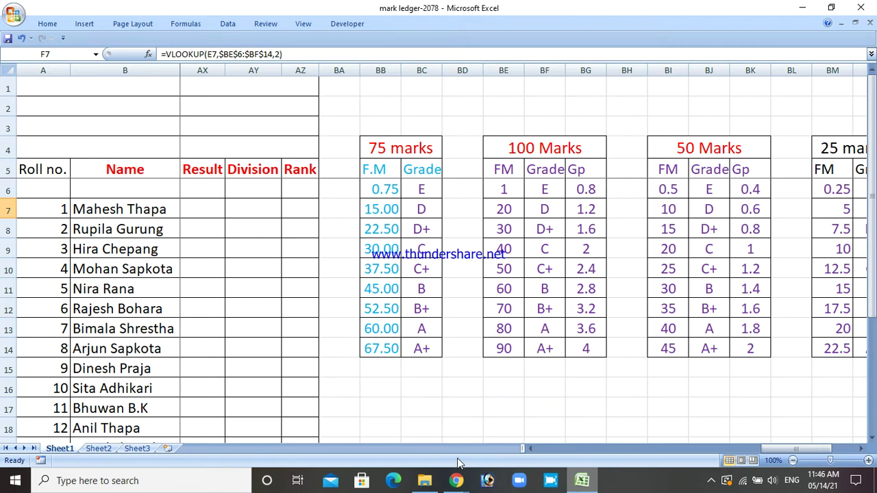
# Switch to the Google Meet call to check on the participants, and return to the Excel mark ledger.
pyautogui.moveTo(456, 481)
pyautogui.click(438, 442)
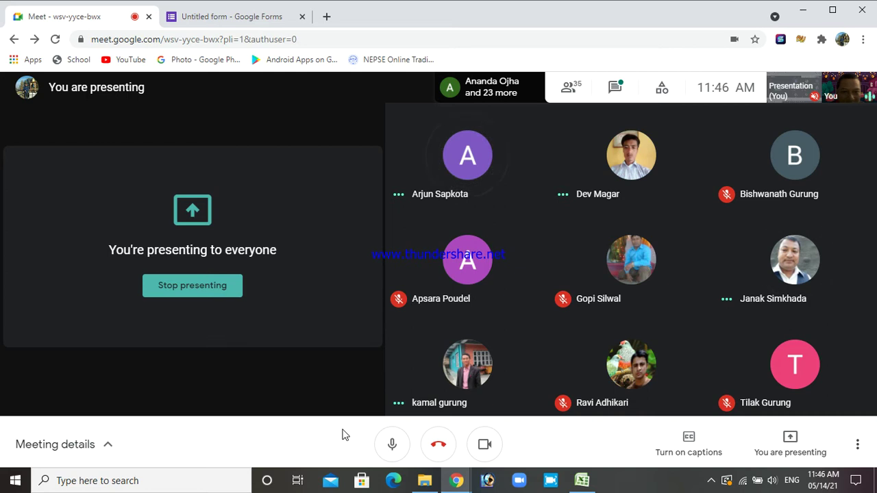
pyautogui.moveTo(588, 487)
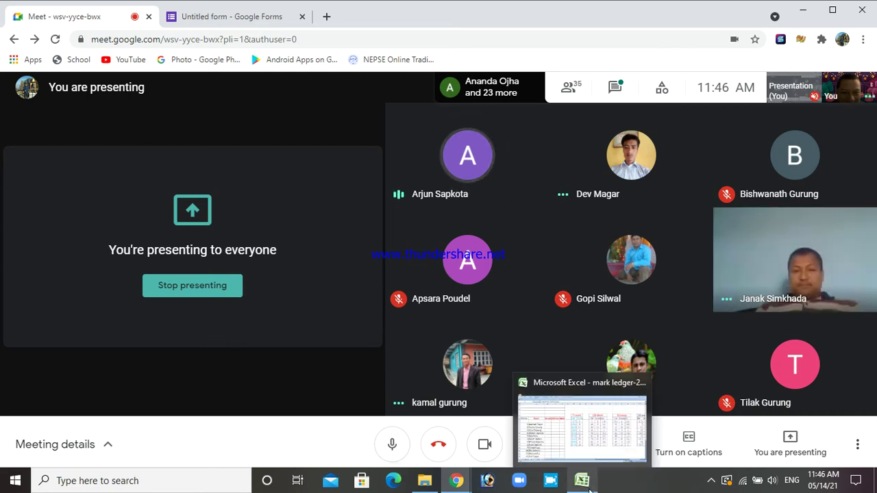
pyautogui.click(588, 449)
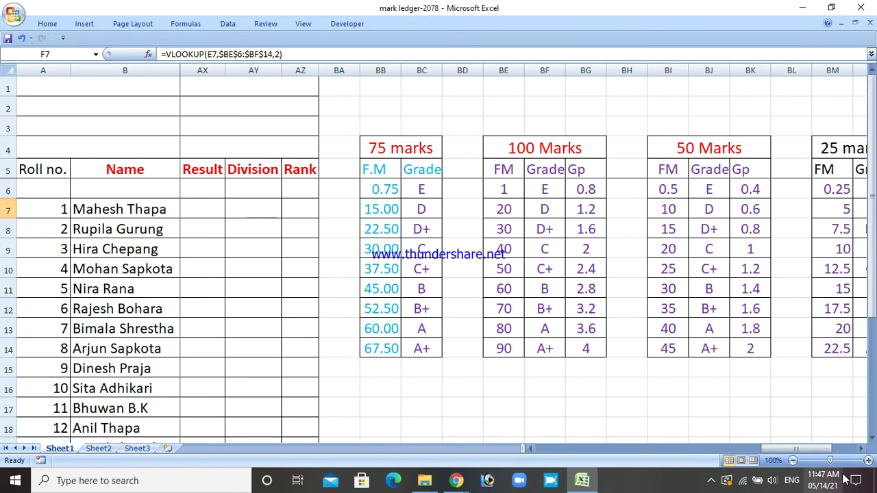
# View the 25 marks grade table, and minimize the workbook to bring up the Google Meet call.
pyautogui.click(861, 448)
pyautogui.click(861, 448)
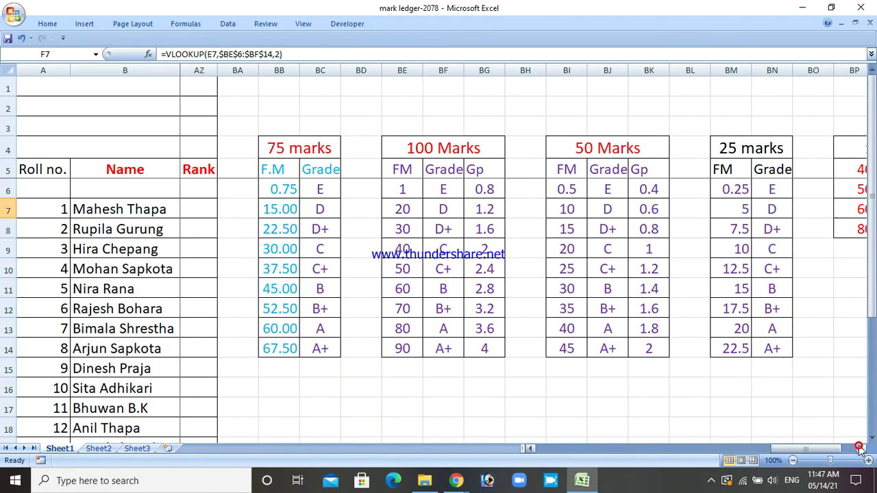
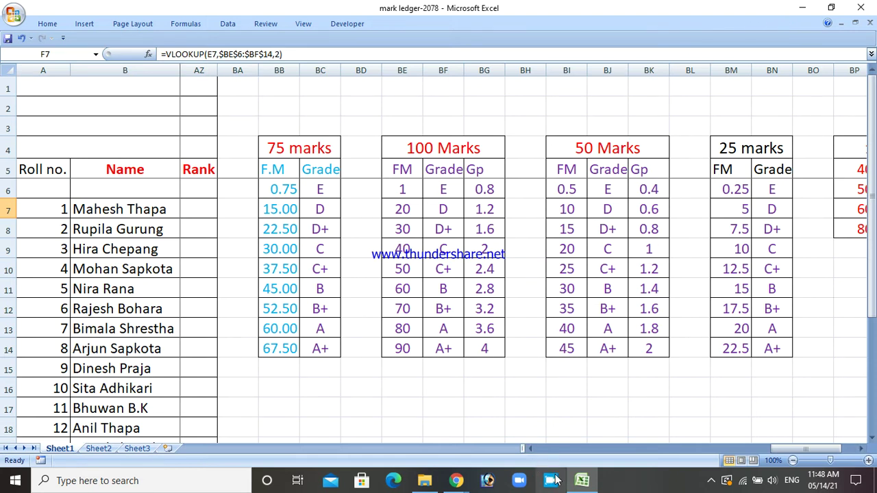
pyautogui.click(802, 7)
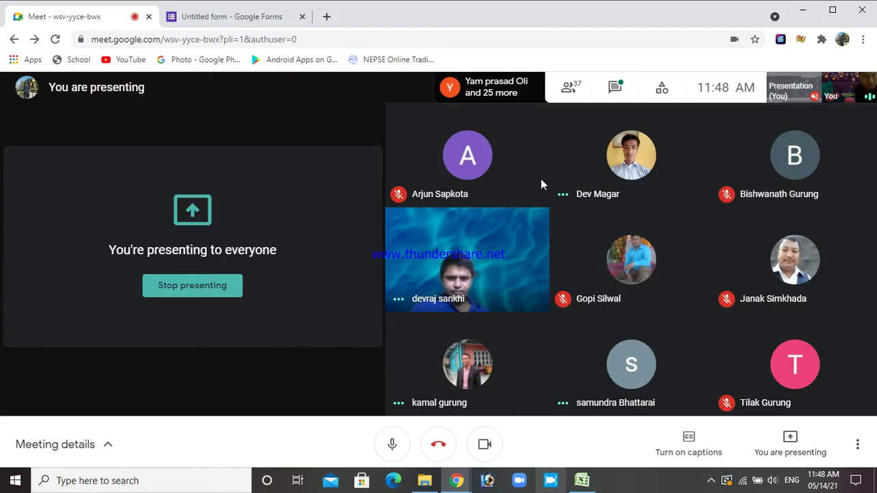
# Minimize the Meet window, pause and resume the recording in Free Screen Recorder, and switch back to the Excel mark ledger.
pyautogui.click(803, 10)
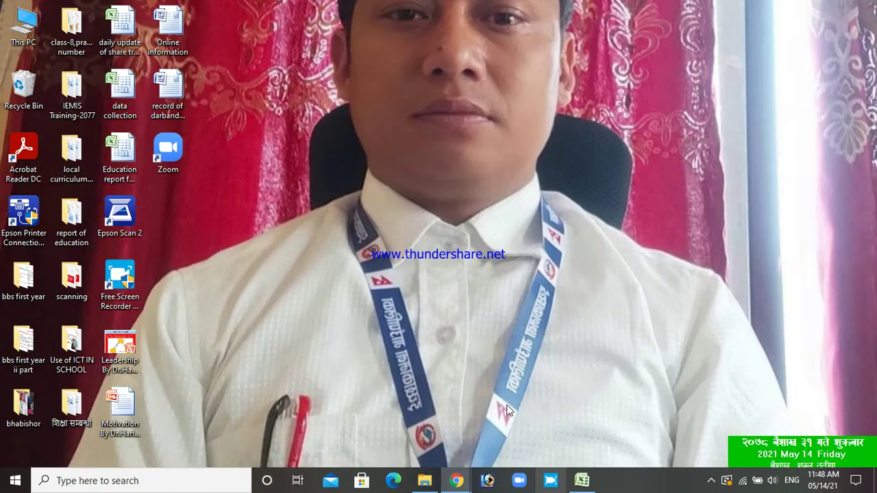
pyautogui.click(713, 483)
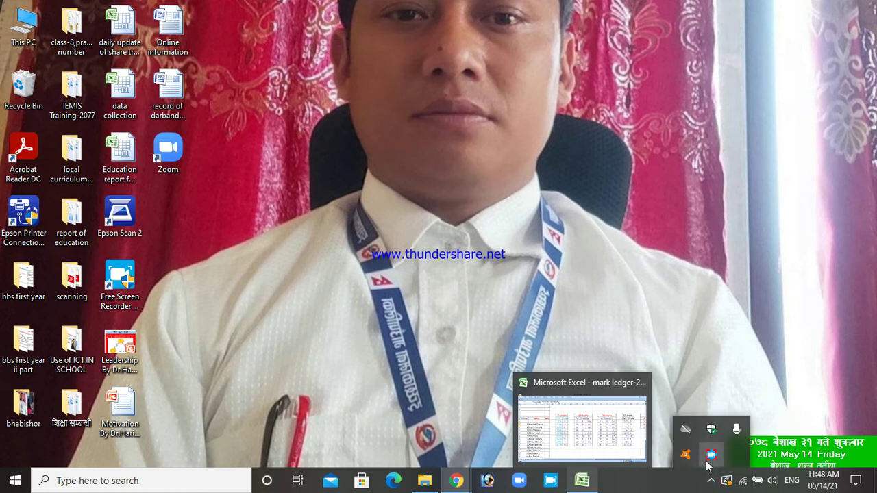
pyautogui.click(711, 454)
pyautogui.click(401, 329)
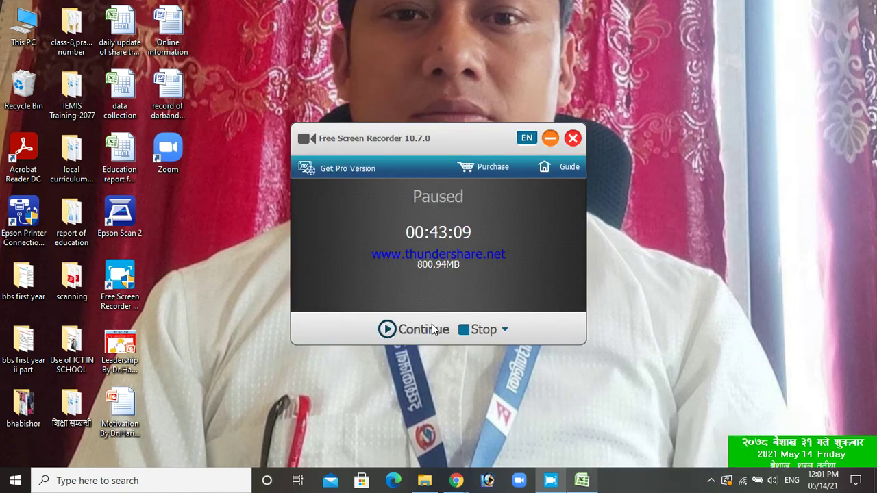
pyautogui.click(411, 328)
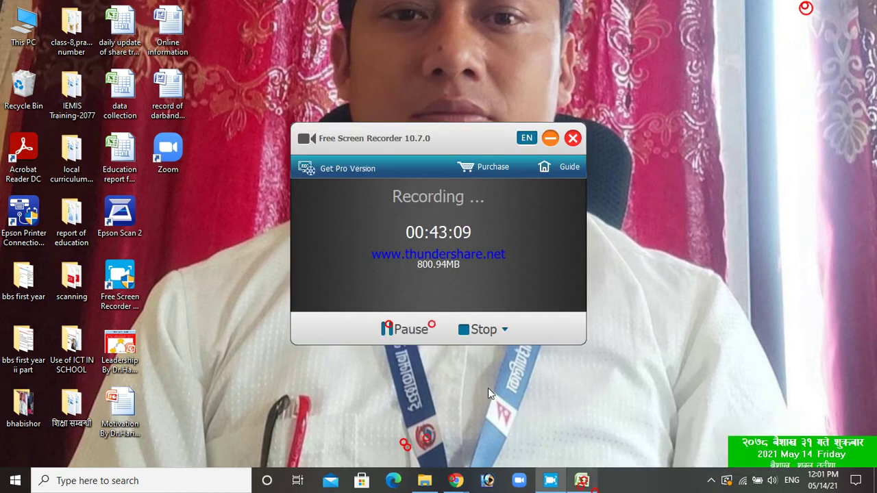
pyautogui.click(594, 473)
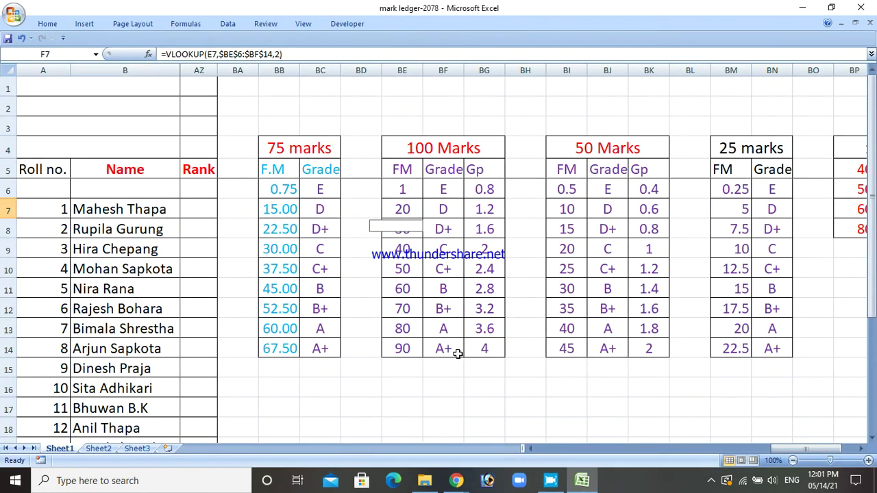
# Review the FM, Grade and Gp columns of the 100 Marks grade table.
pyautogui.click(457, 353)
pyautogui.click(475, 381)
pyautogui.click(436, 381)
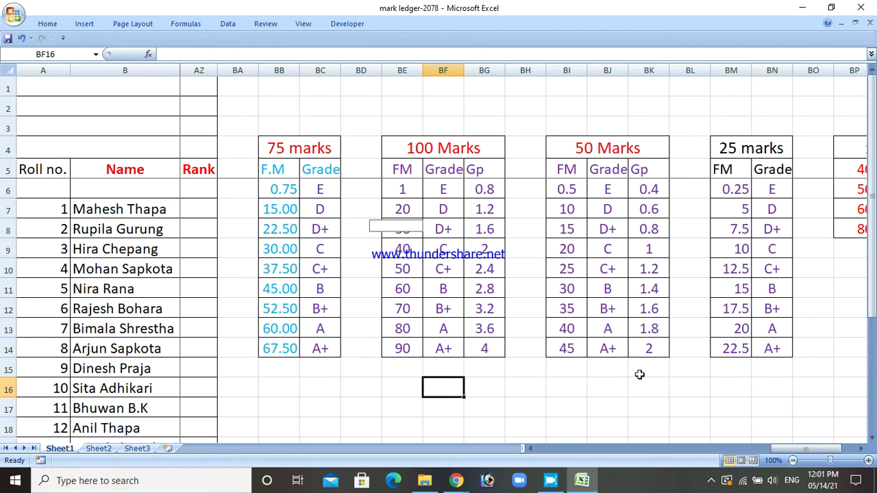
pyautogui.moveTo(800, 446); pyautogui.dragTo(802, 449)
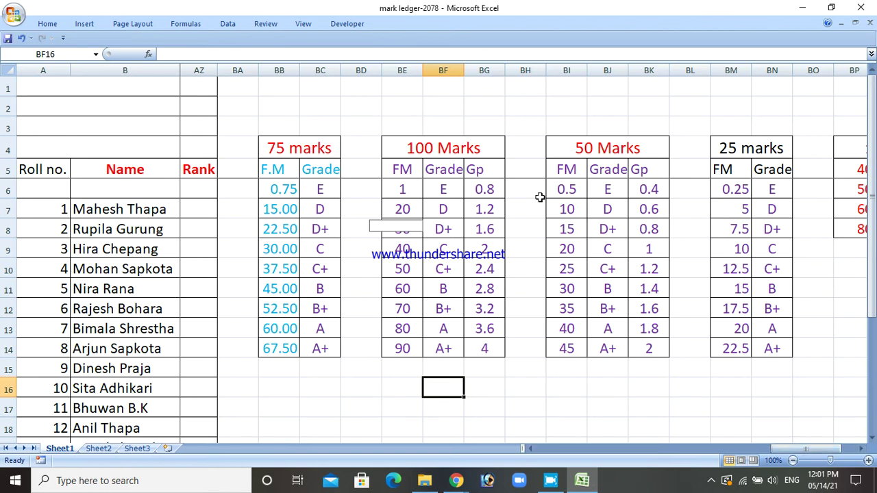
pyautogui.click(403, 173)
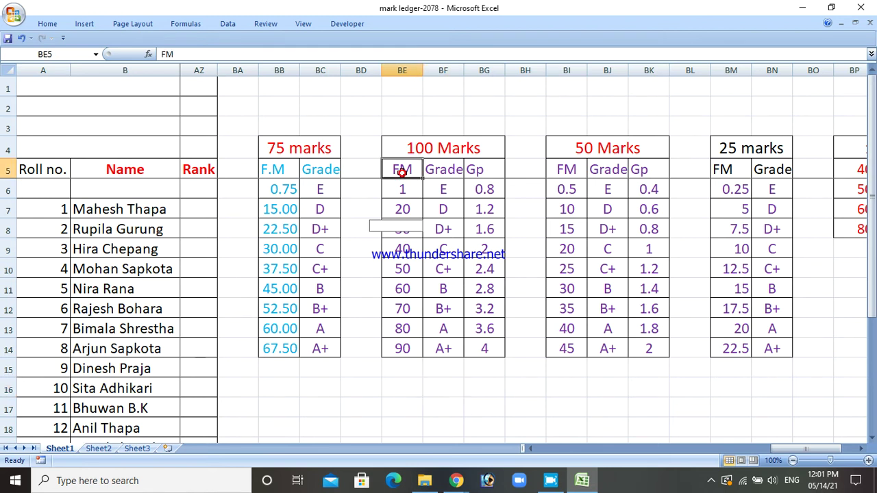
pyautogui.click(402, 189)
pyautogui.click(404, 211)
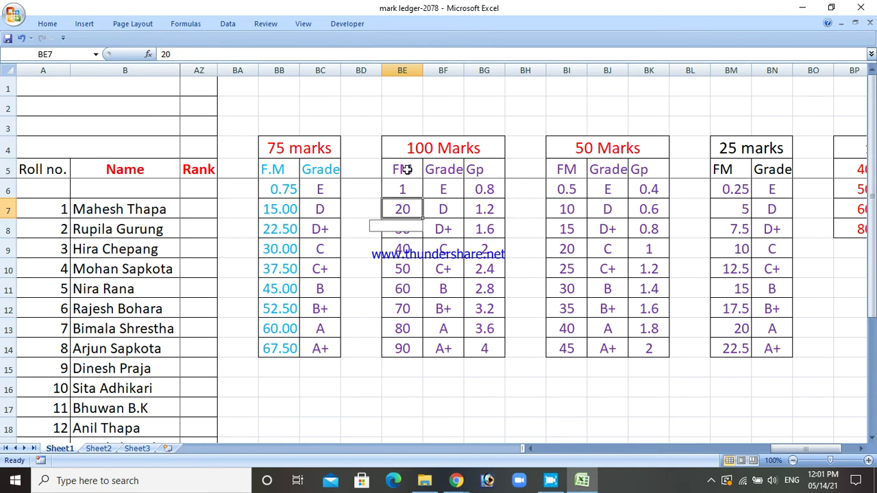
pyautogui.click(446, 171)
pyautogui.click(483, 174)
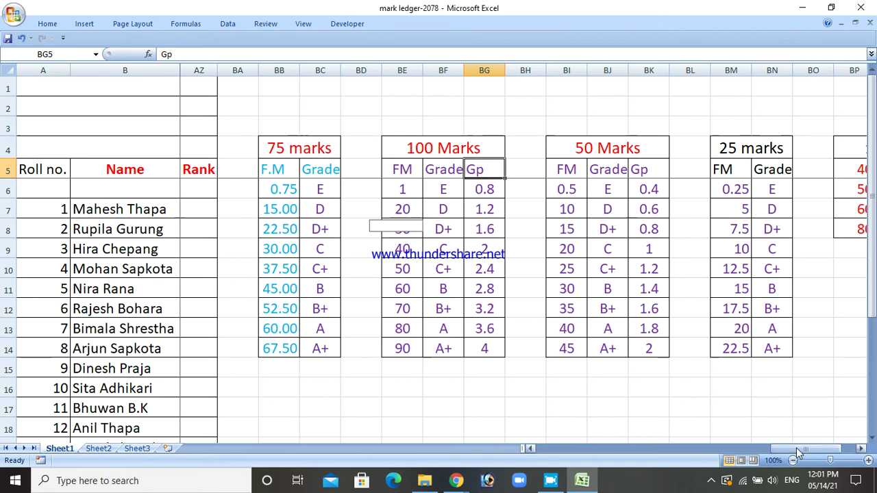
# Clear the English grade point formula in G7 and the grade formula in F7.
pyautogui.moveTo(798, 452); pyautogui.dragTo(526, 438)
pyautogui.click(379, 207)
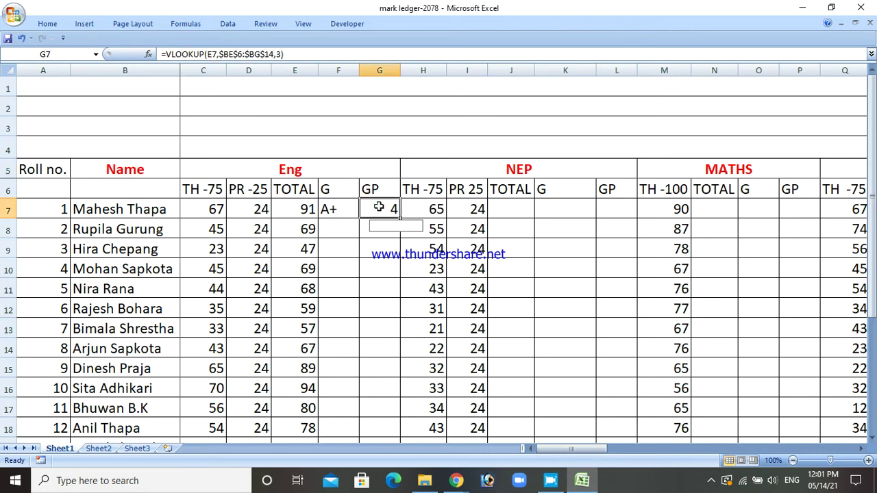
pyautogui.press('Delete')
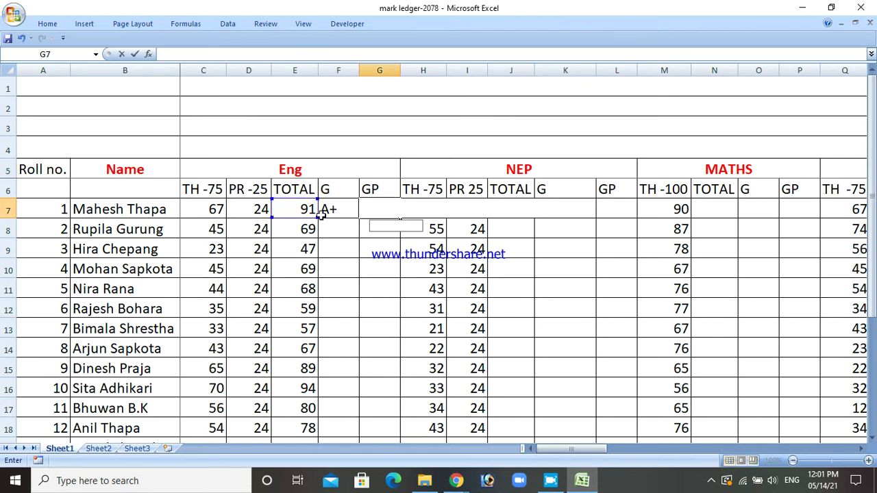
pyautogui.click(330, 211)
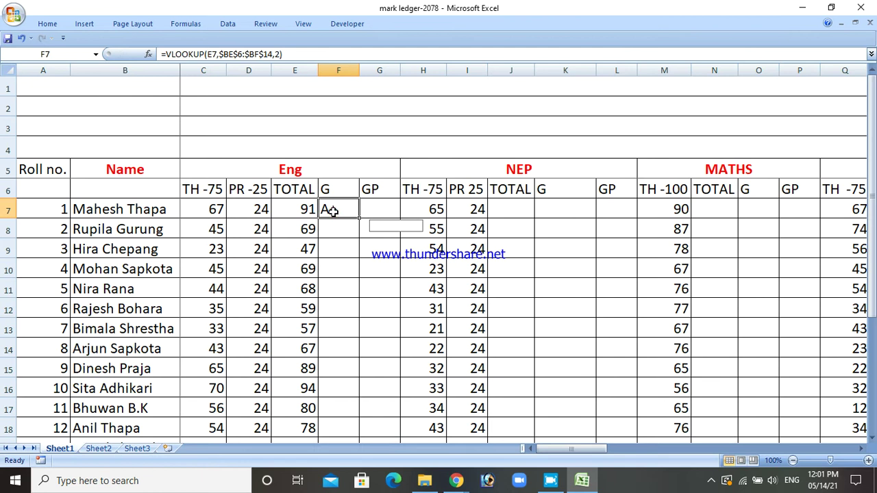
pyautogui.press('Delete')
pyautogui.click(335, 228)
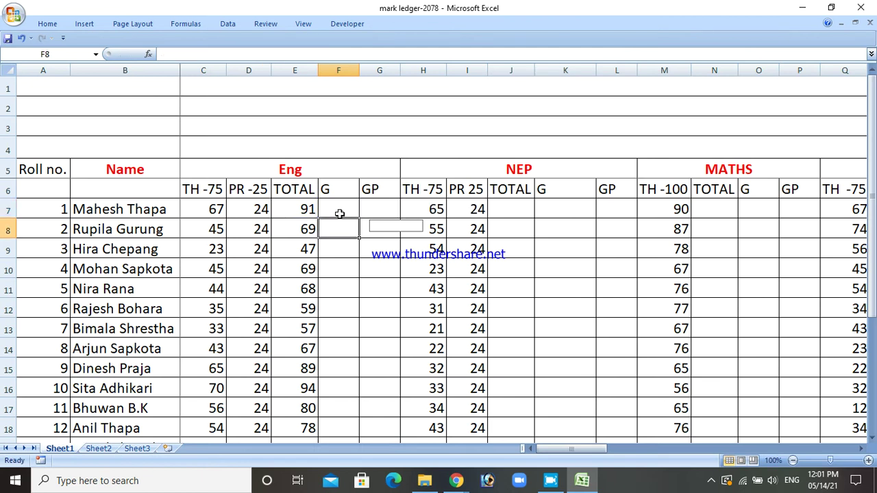
# Begin a VLOOKUP formula in the English grade cell F7 with the total in E7 as the lookup value.
pyautogui.click(340, 214)
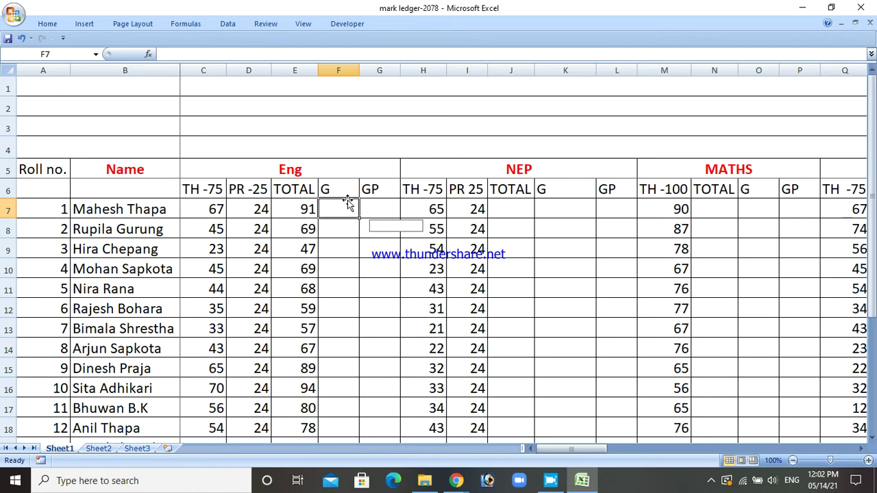
pyautogui.write('=')
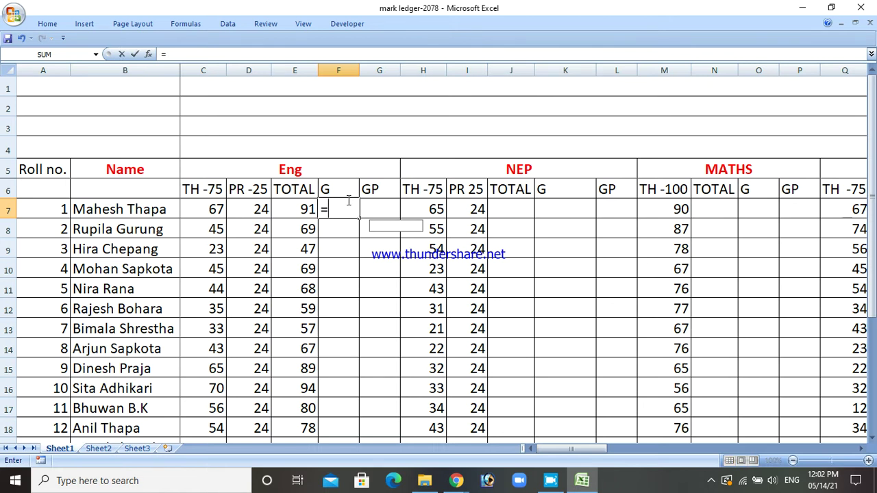
pyautogui.write('vlo')
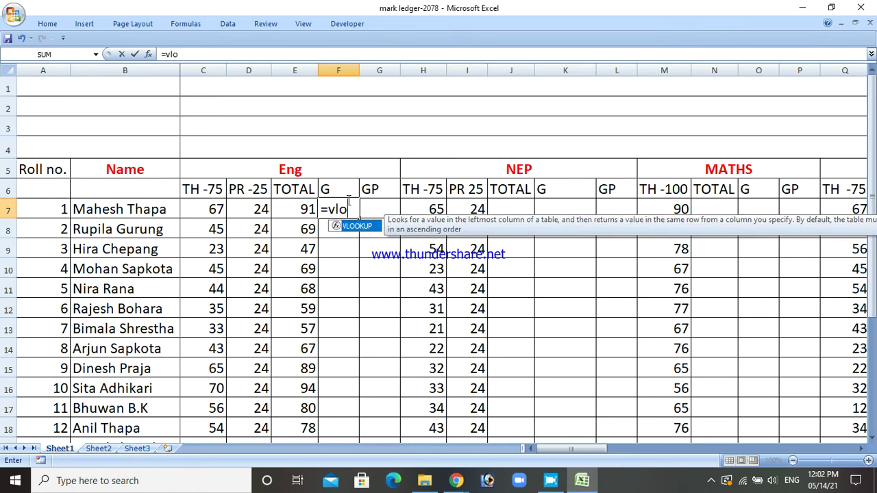
pyautogui.write('okup')
pyautogui.write('(')
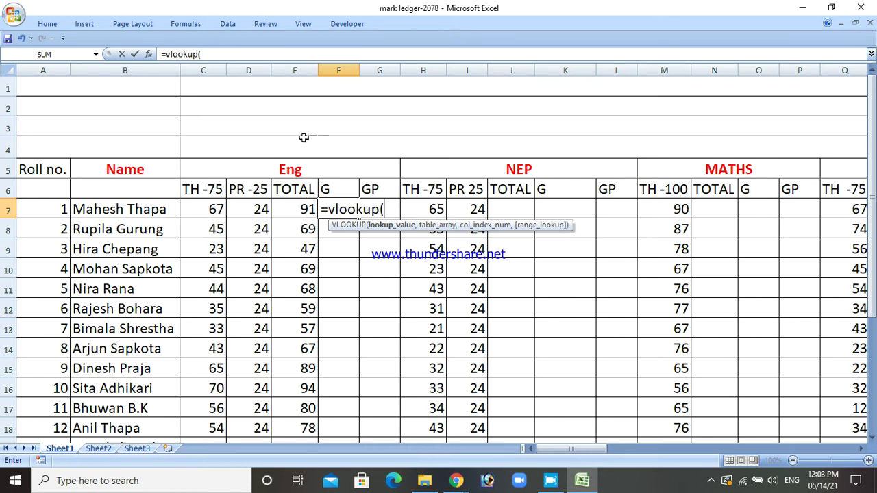
pyautogui.click(305, 213)
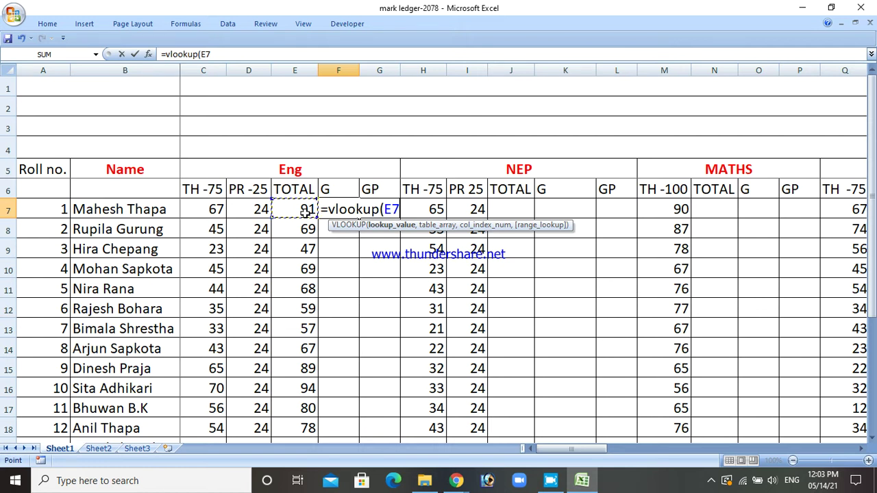
pyautogui.write(',')
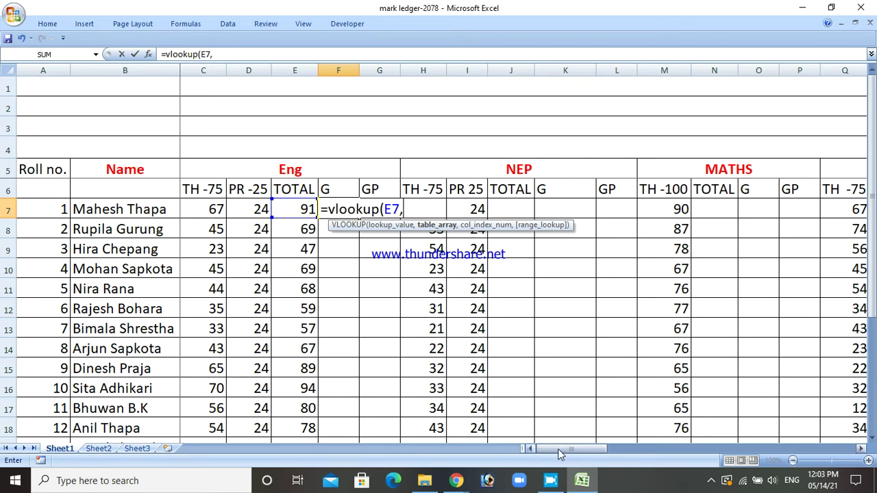
# Add the FM and Grade columns of the 100 Marks table, BE6:BF14, as the formula's table array.
pyautogui.moveTo(561, 449); pyautogui.dragTo(783, 444)
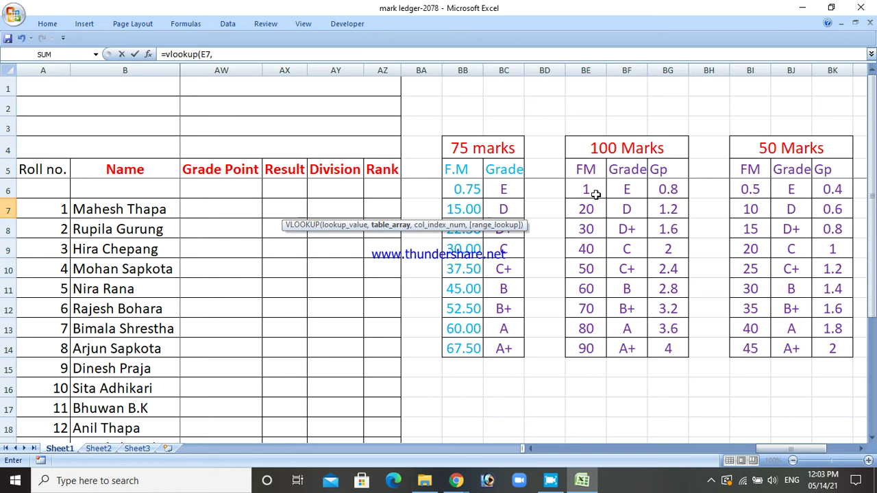
pyautogui.moveTo(583, 190); pyautogui.dragTo(617, 343)
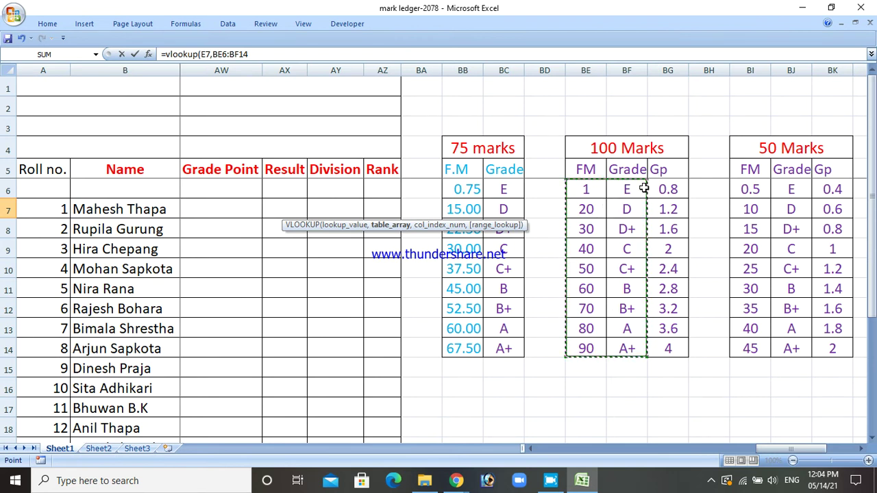
pyautogui.moveTo(773, 448); pyautogui.dragTo(567, 466)
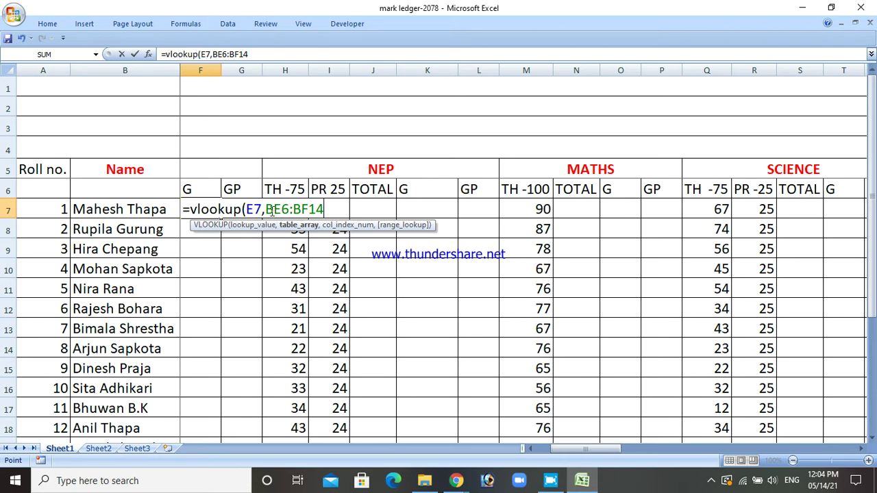
# Make the table array in the F7 formula absolute as $BE$6:$BF$14.
pyautogui.click(328, 209)
pyautogui.click(265, 209)
pyautogui.write('$')
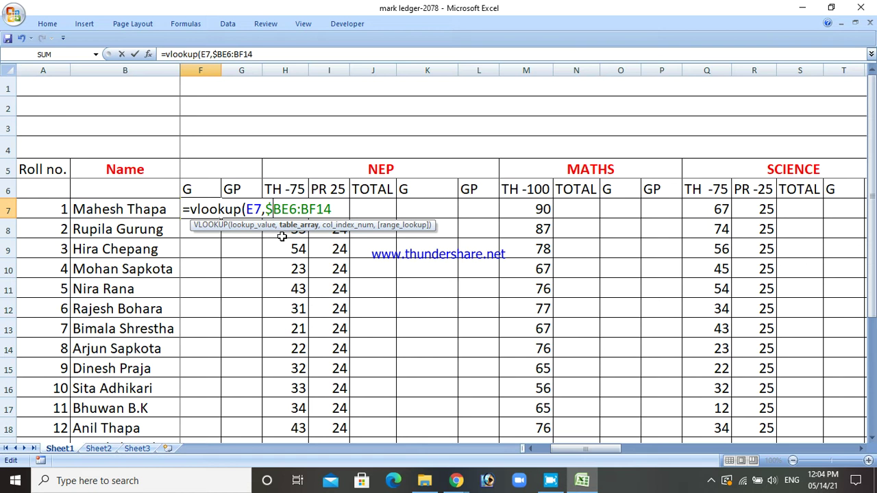
pyautogui.press('Right')
pyautogui.press('Right')
pyautogui.write('$')
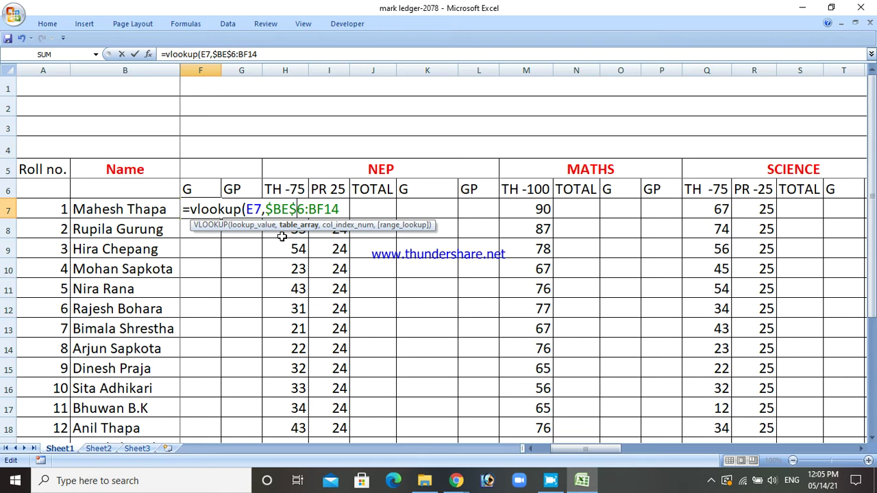
pyautogui.press('Right')
pyautogui.press('Right')
pyautogui.write('$')
pyautogui.press('Right')
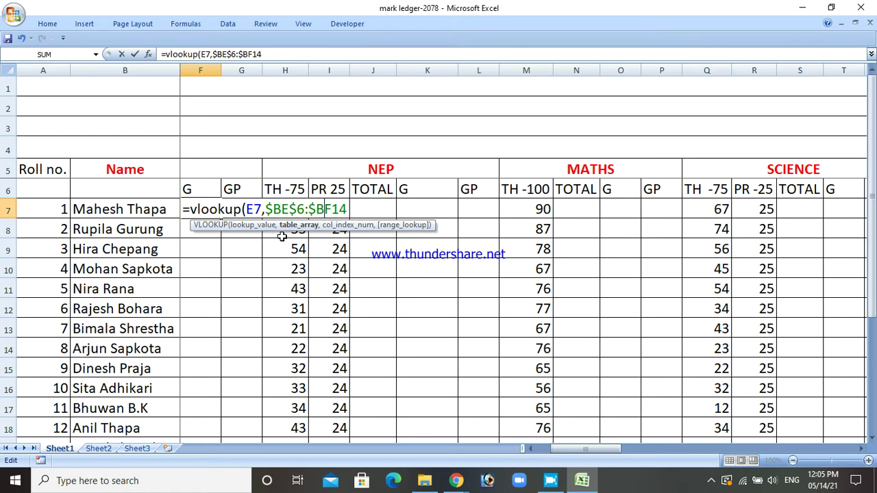
pyautogui.press('Right')
pyautogui.write('$')
pyautogui.press('Right')
pyautogui.press('Right')
# Complete the F7 grade formula with column index 2 and enter it.
pyautogui.write(',')
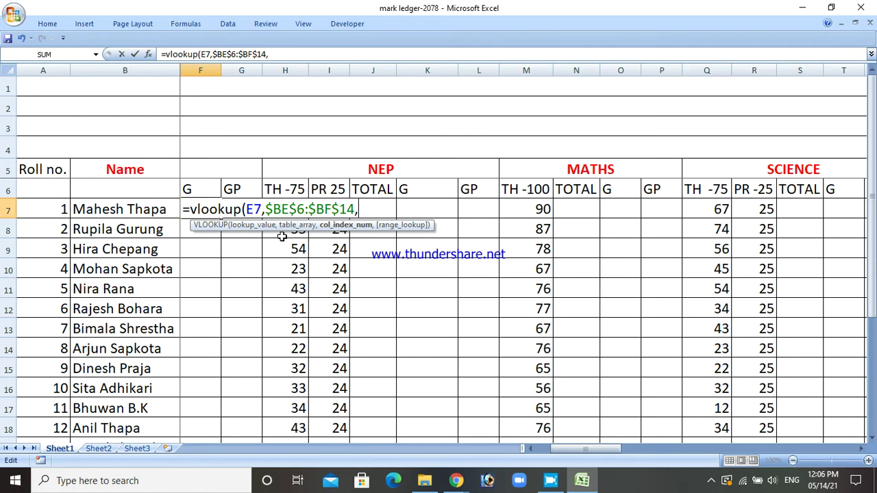
pyautogui.write('2)')
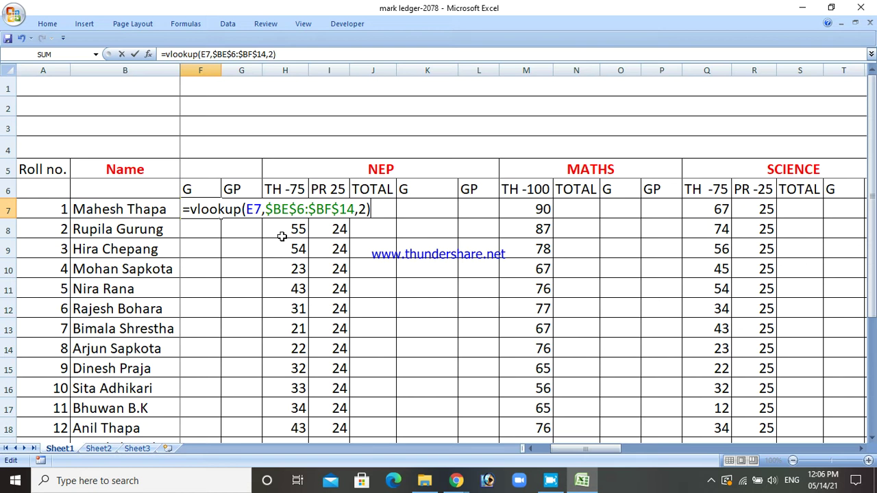
pyautogui.press('Return')
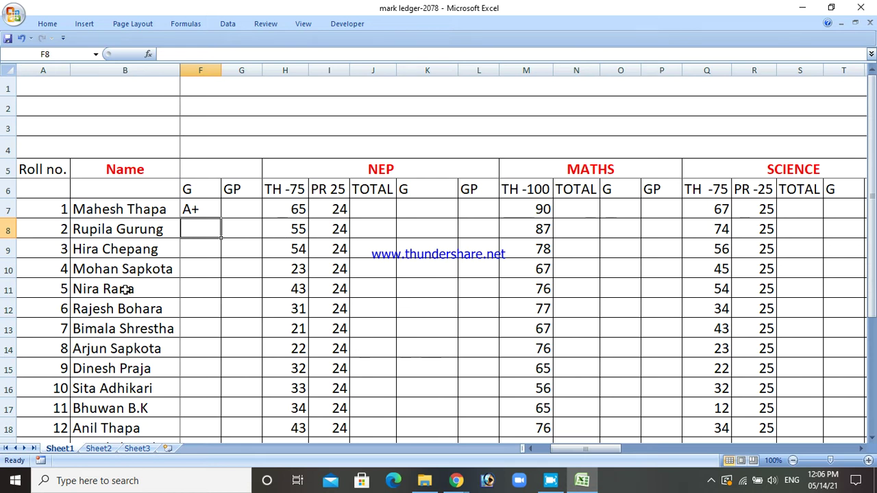
# Fill the F7 grade formula down to F19 for all students and check the resulting grades.
pyautogui.click(194, 213)
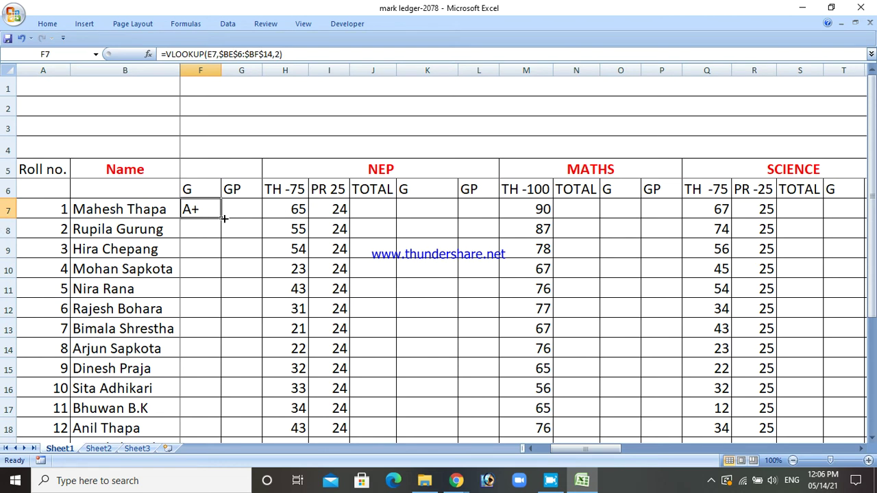
pyautogui.moveTo(220, 218); pyautogui.dragTo(209, 424)
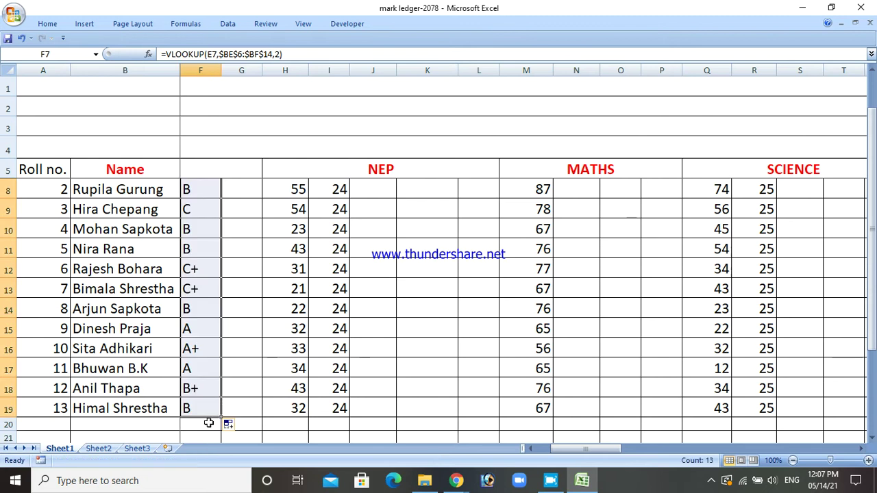
pyautogui.scroll(1, 245, 361)
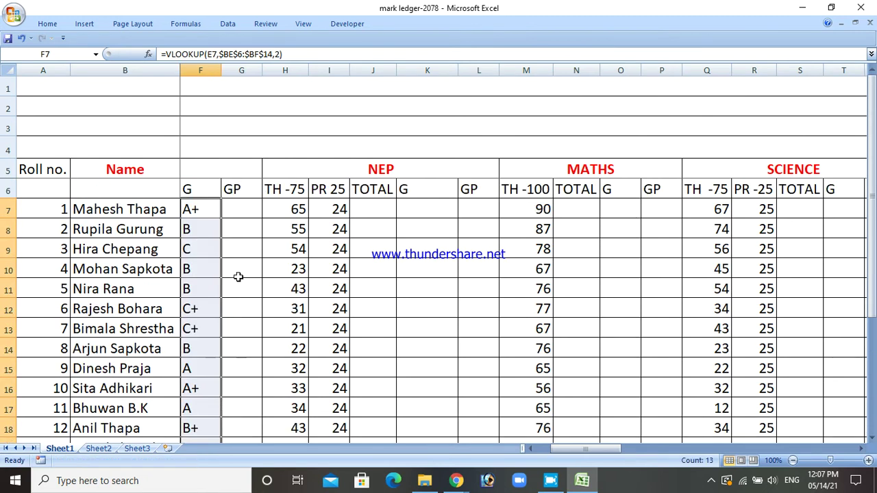
pyautogui.scroll(-1, 238, 277)
pyautogui.scroll(1, 226, 227)
pyautogui.scroll(-1, 220, 306)
pyautogui.scroll(1, 220, 307)
# Check the grade formula in F7 and select the empty English grade point cell G7.
pyautogui.click(248, 213)
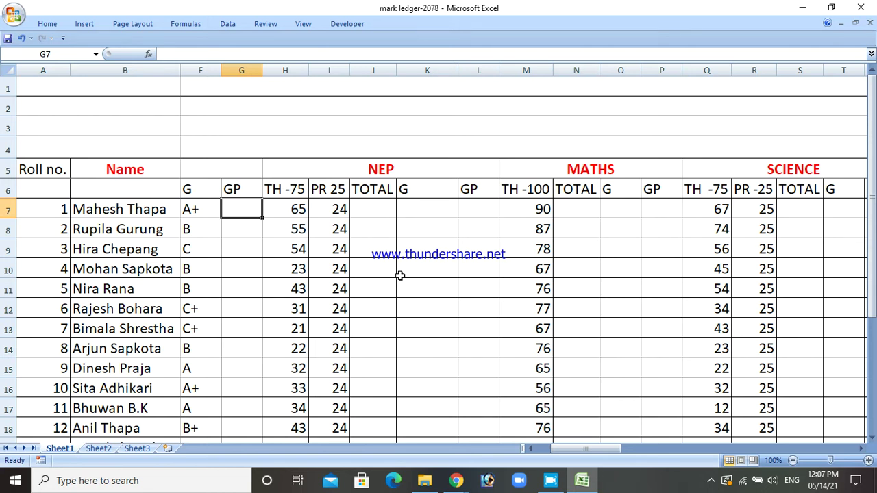
pyautogui.click(209, 218)
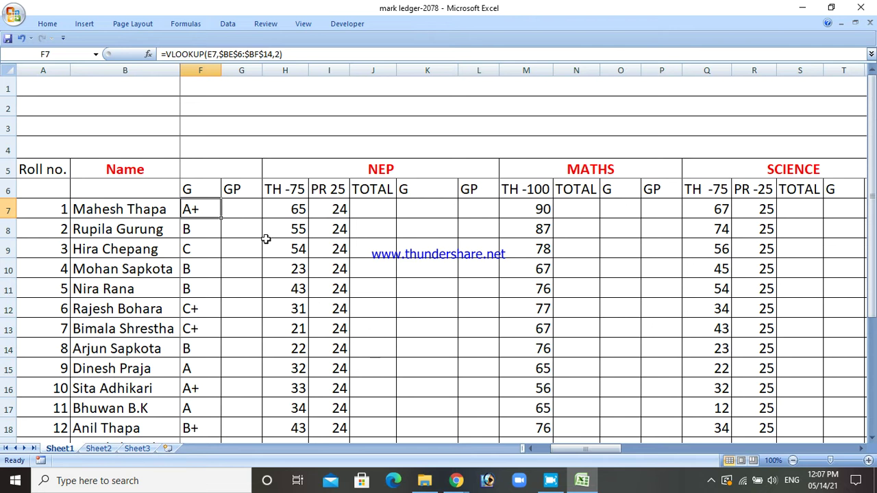
pyautogui.click(240, 211)
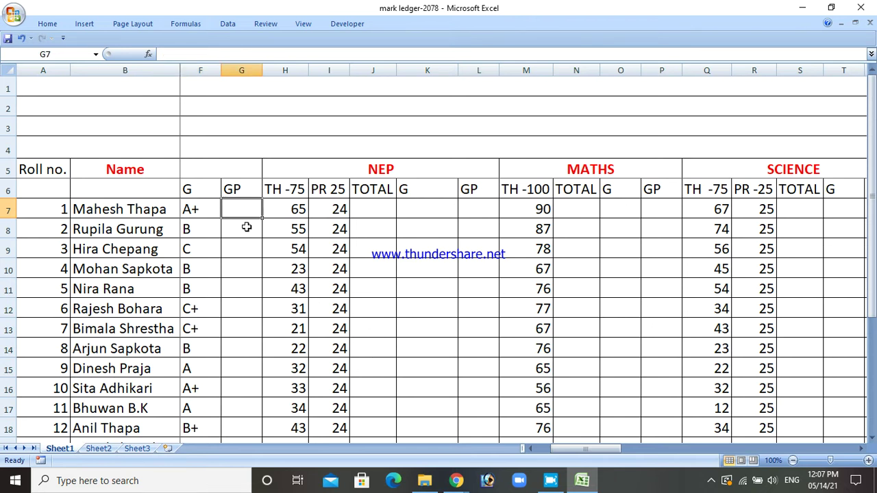
# Start a VLOOKUP formula in G7 with E7 as the lookup value and the 100 Marks range BE6:BG14 as the table array.
pyautogui.write('=')
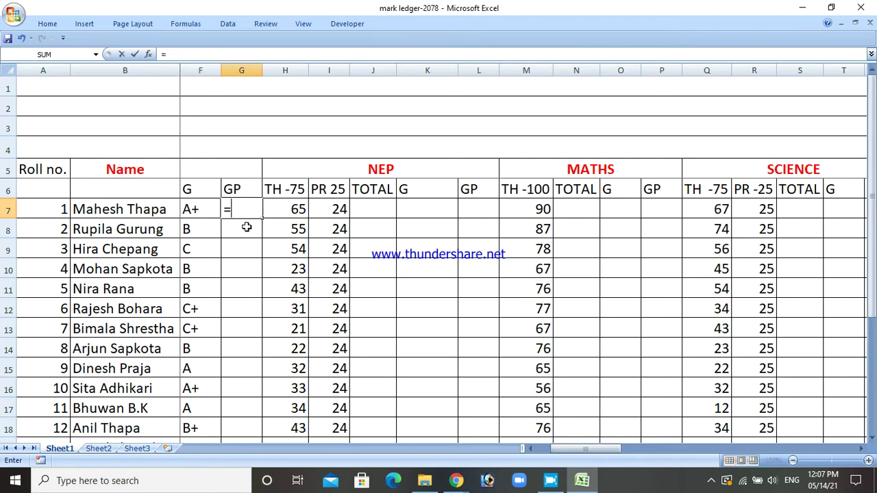
pyautogui.write('vlookup')
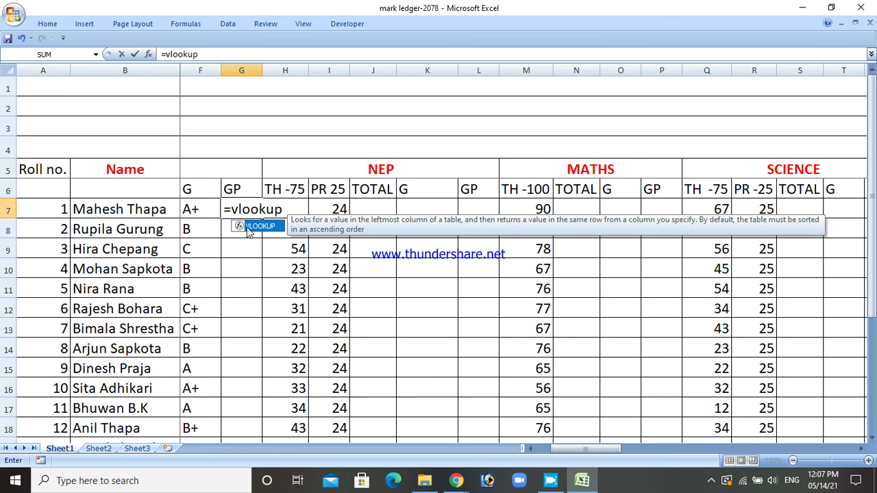
pyautogui.write('(')
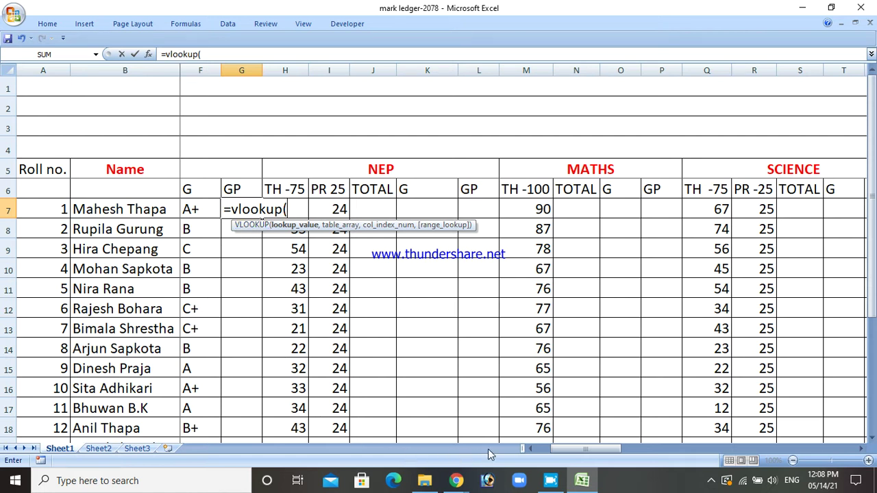
pyautogui.click(530, 451)
pyautogui.click(530, 450)
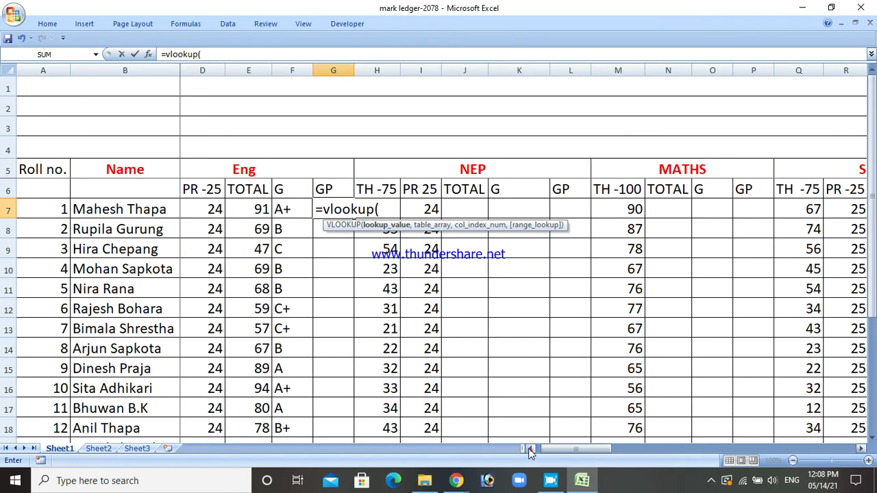
pyautogui.click(253, 209)
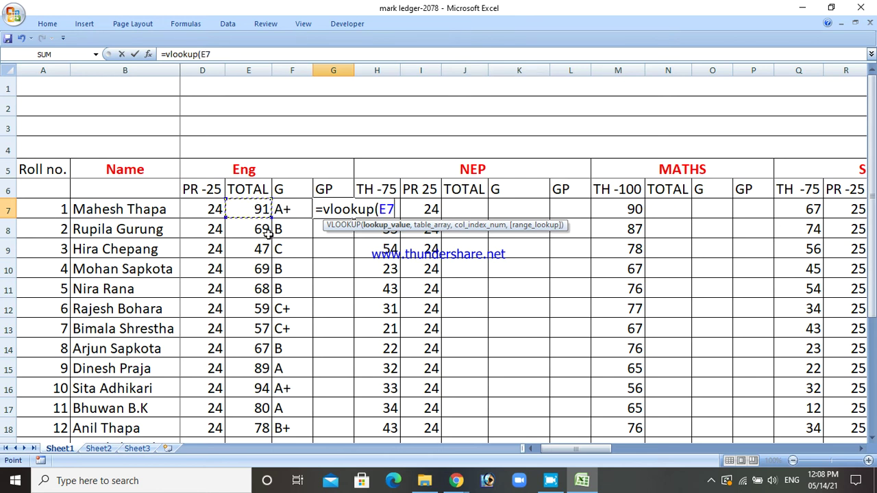
pyautogui.write(',')
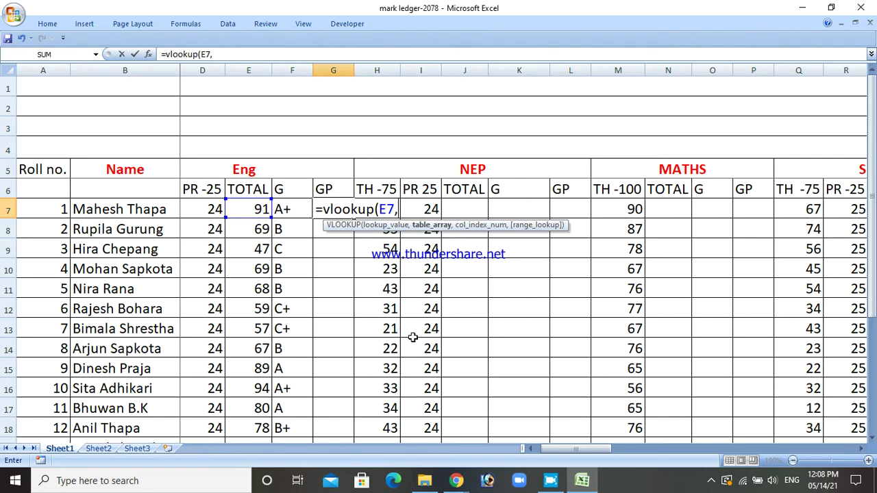
pyautogui.moveTo(548, 451); pyautogui.dragTo(763, 449)
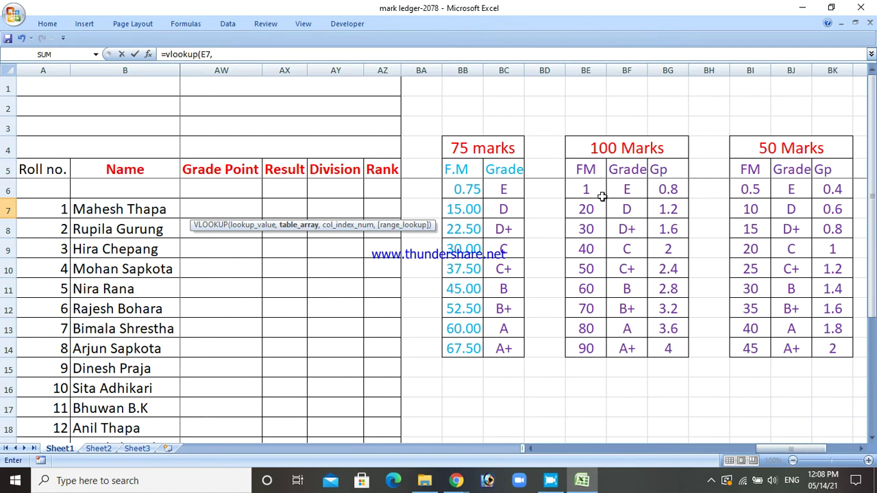
pyautogui.moveTo(579, 190); pyautogui.dragTo(670, 346)
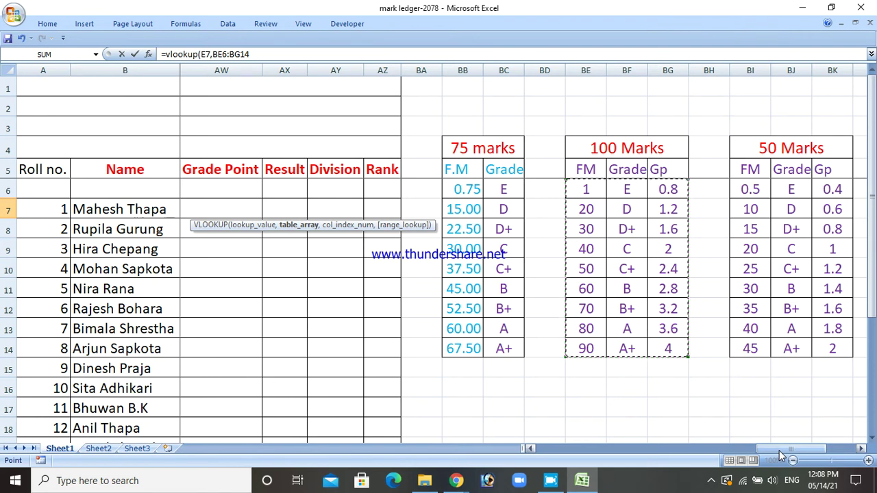
# Make the G7 formula's table array absolute as $BE$6:$BG$14 and enter the formula with column index 3.
pyautogui.moveTo(780, 451); pyautogui.dragTo(546, 457)
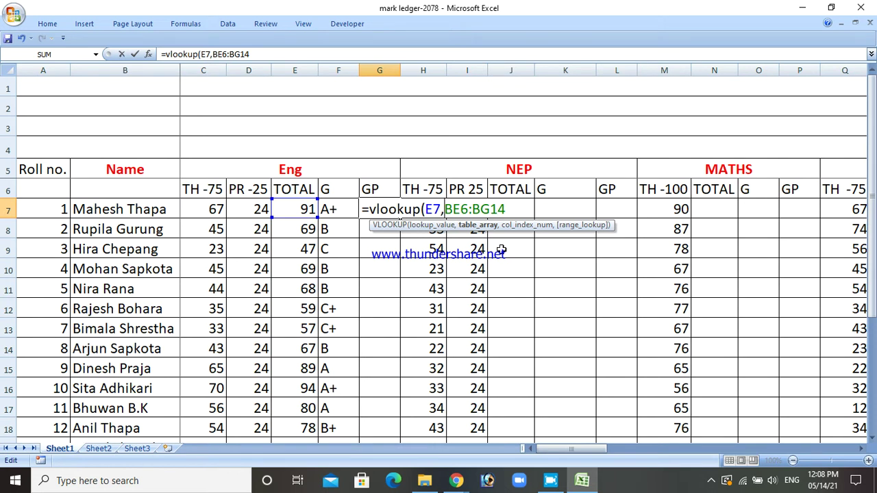
pyautogui.write('$')
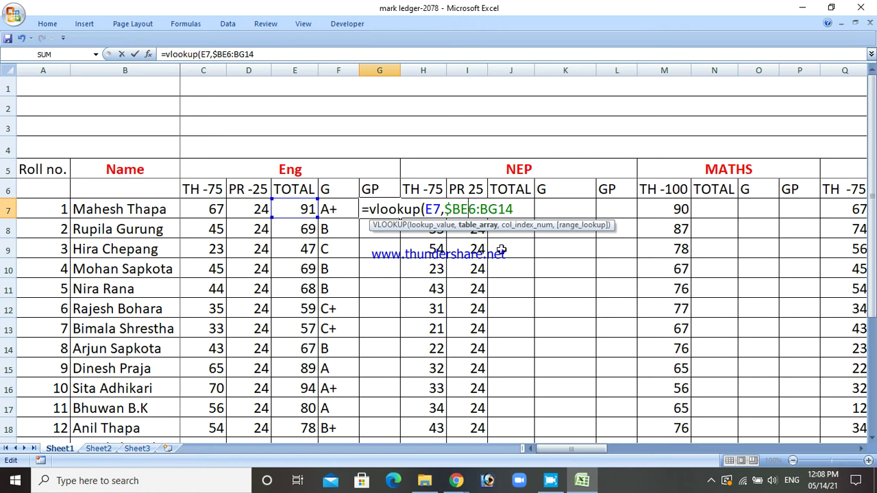
pyautogui.write('$')
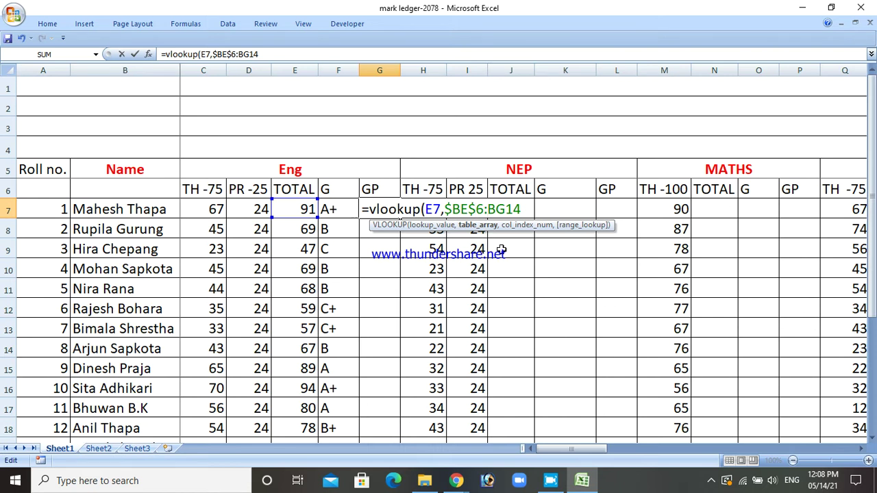
pyautogui.write('$')
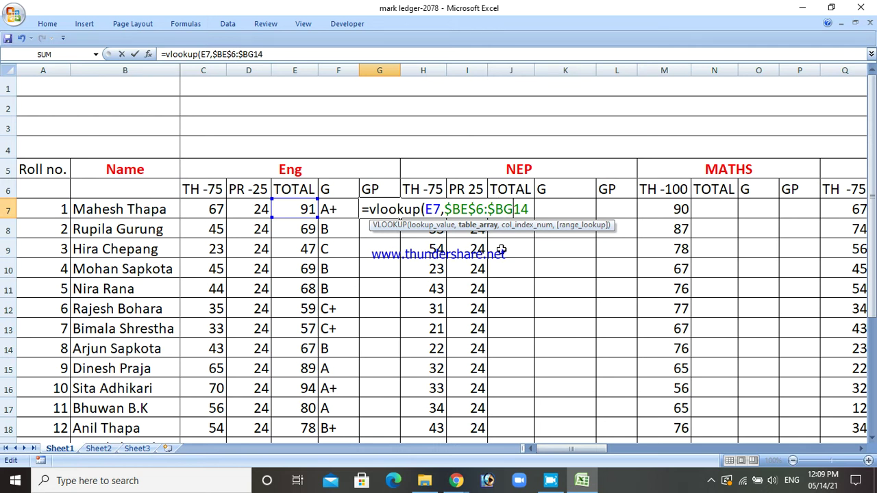
pyautogui.write('$14,3')
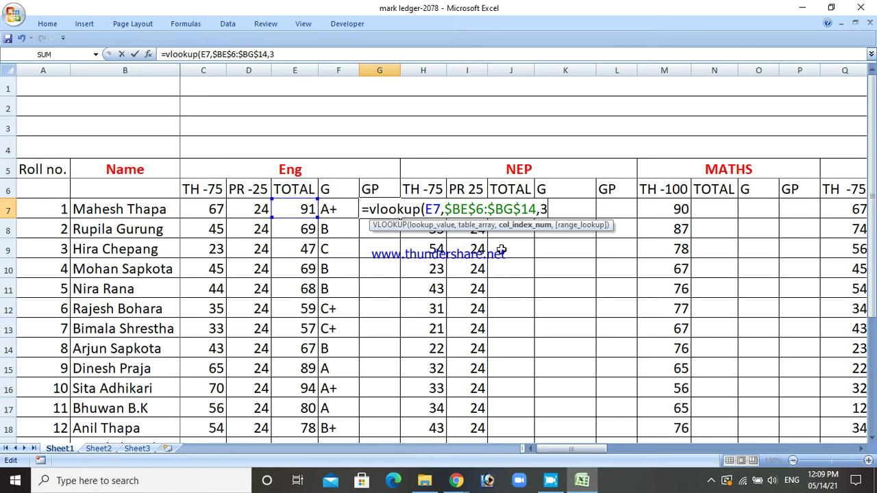
pyautogui.write(')')
pyautogui.press('Return')
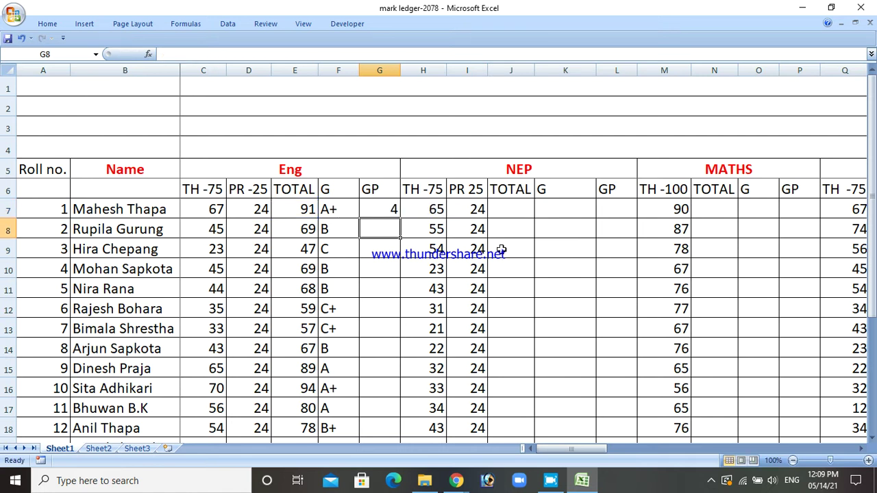
pyautogui.click(388, 212)
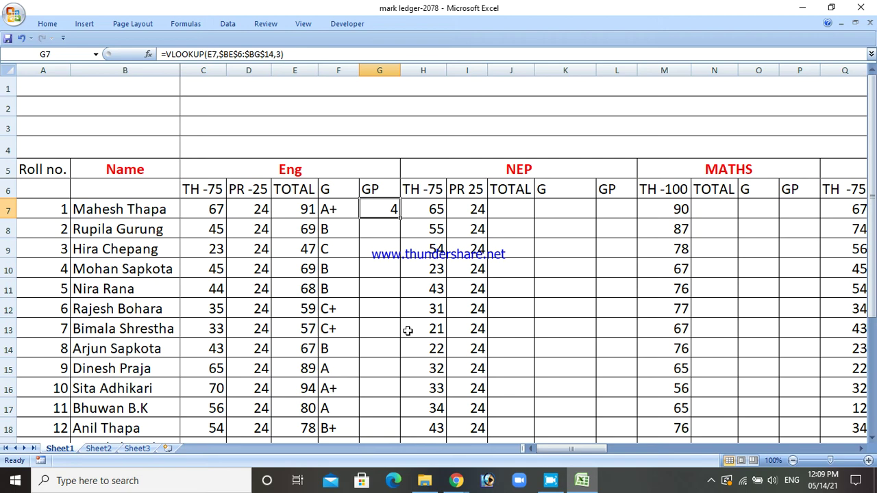
# Minimise the workbook, switch to the Google Meet call in Chrome, and check the meeting chat.
pyautogui.click(800, 8)
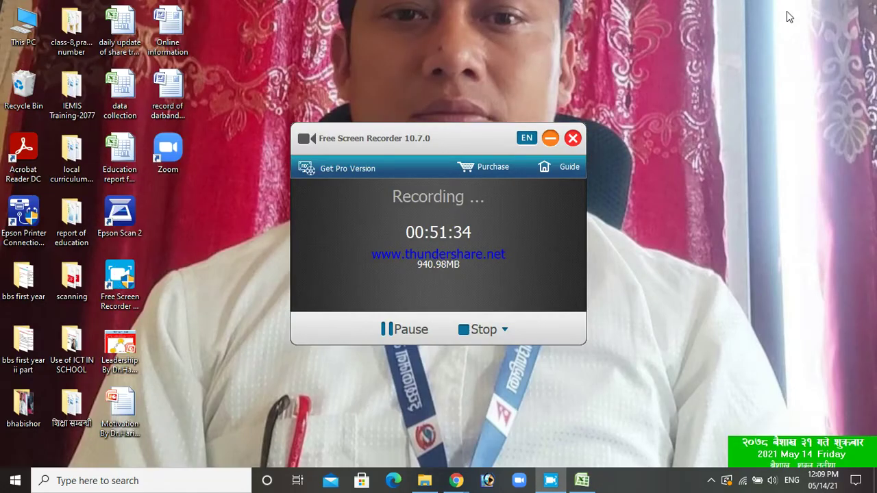
pyautogui.click(419, 331)
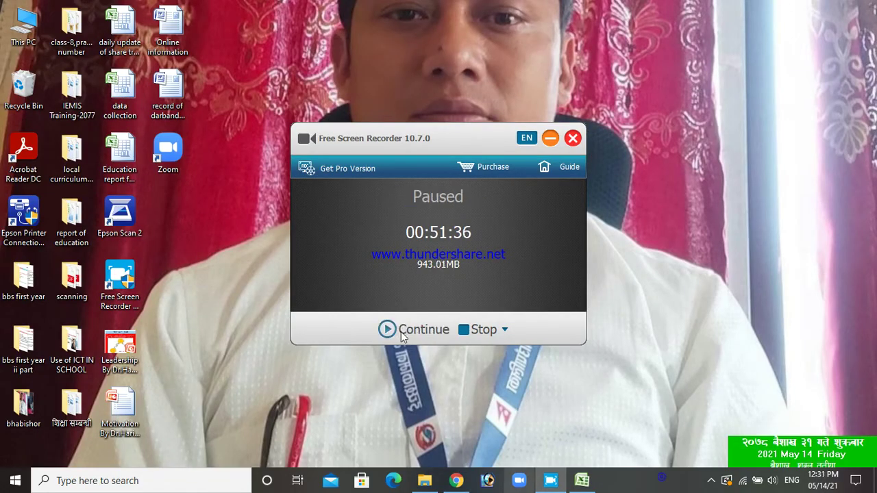
pyautogui.click(402, 329)
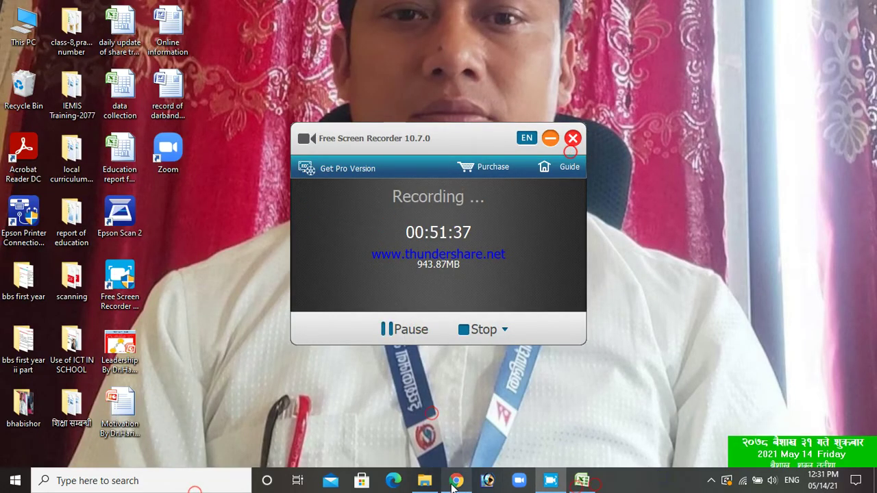
pyautogui.moveTo(452, 485)
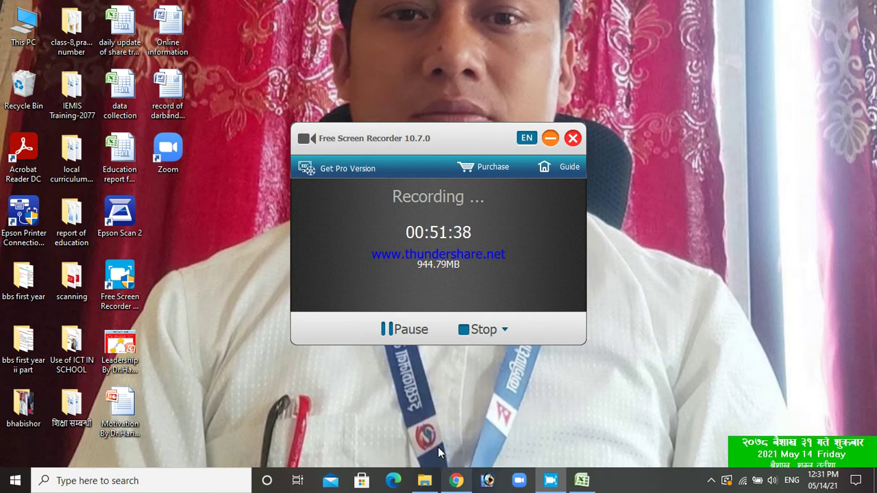
pyautogui.click(437, 447)
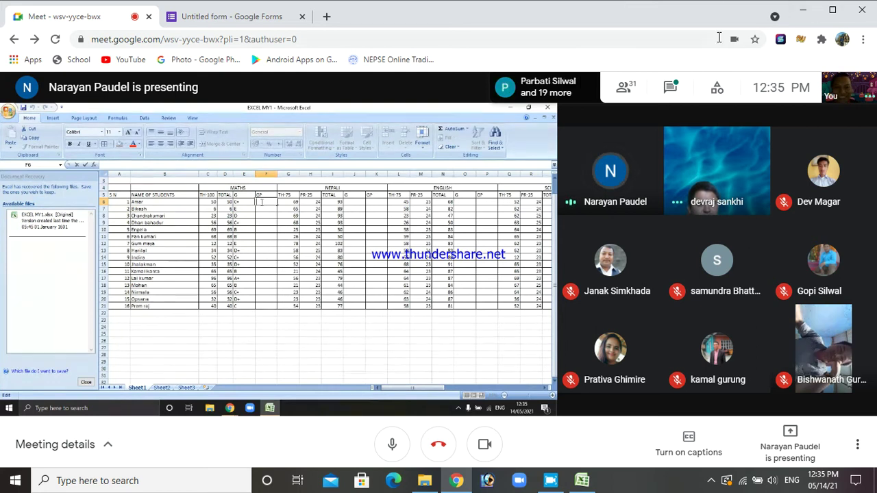
pyautogui.click(671, 96)
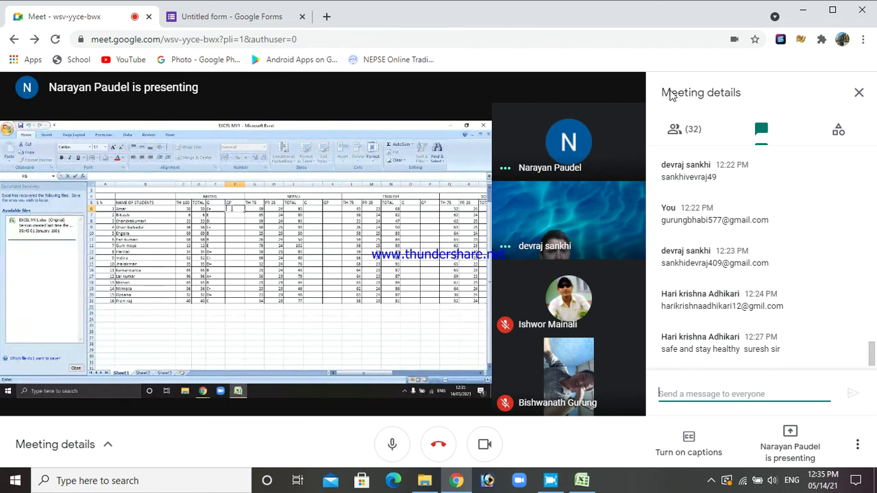
pyautogui.click(857, 91)
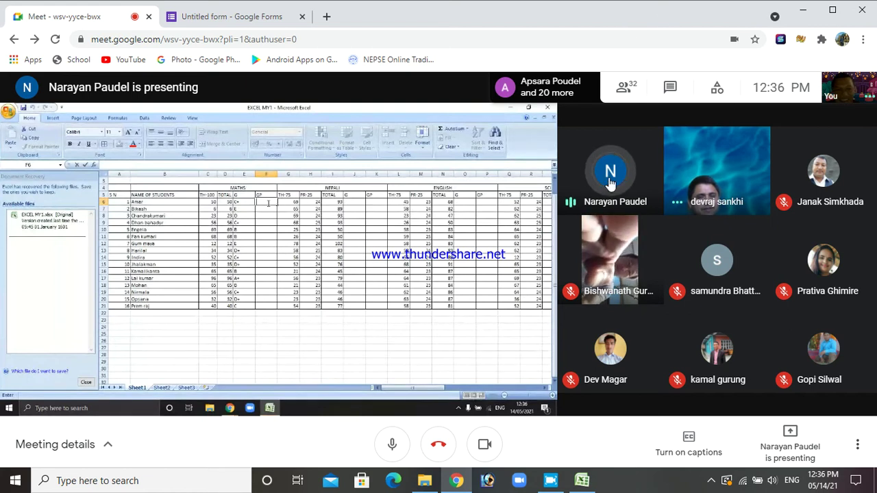
# Mute the presenting participant for everyone in the call.
pyautogui.moveTo(609, 172)
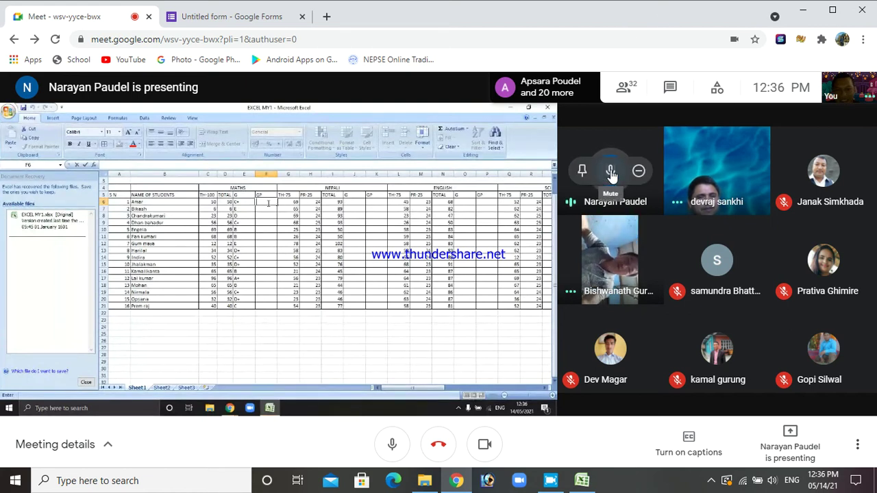
pyautogui.click(611, 171)
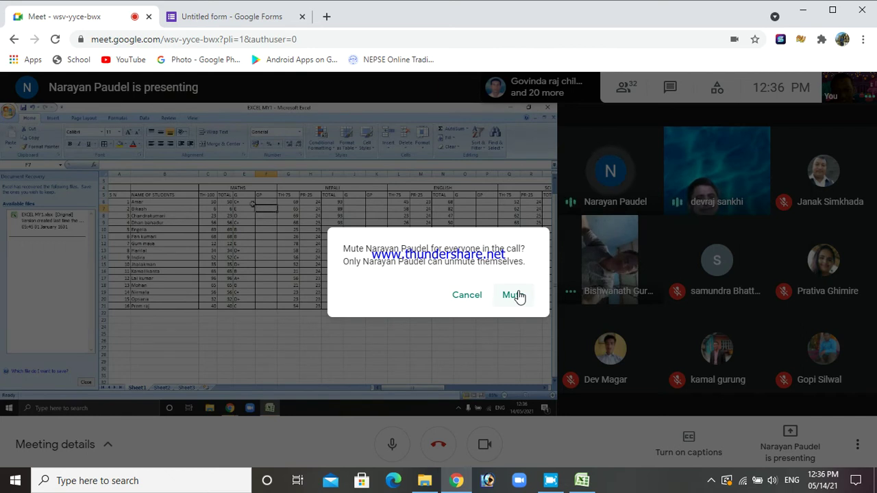
pyautogui.click(519, 296)
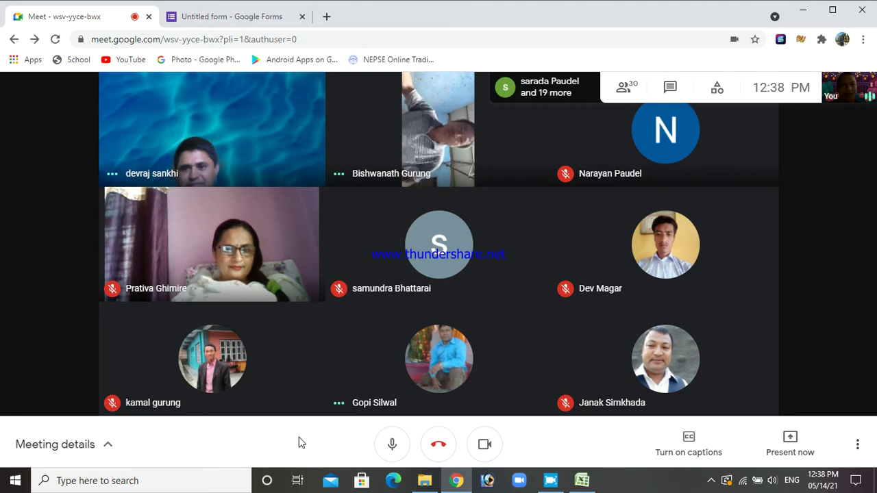
# Present the entire screen to the meeting.
pyautogui.moveTo(491, 362)
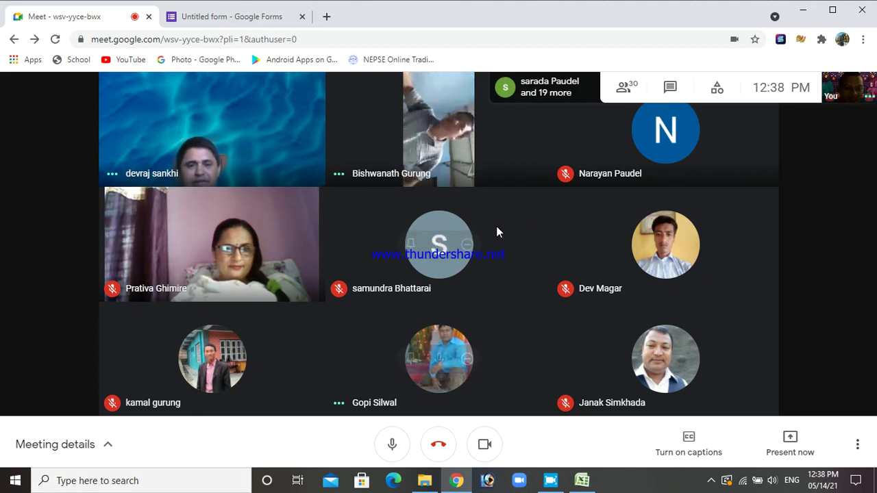
pyautogui.moveTo(542, 237)
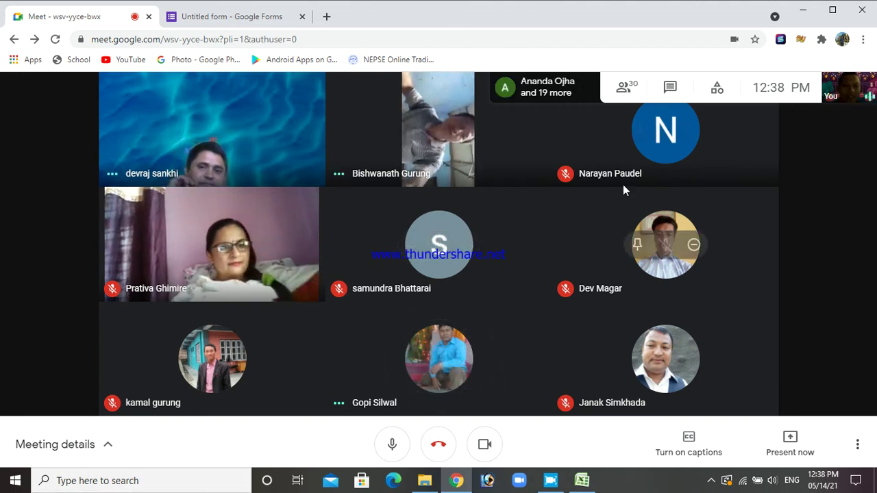
pyautogui.moveTo(567, 364)
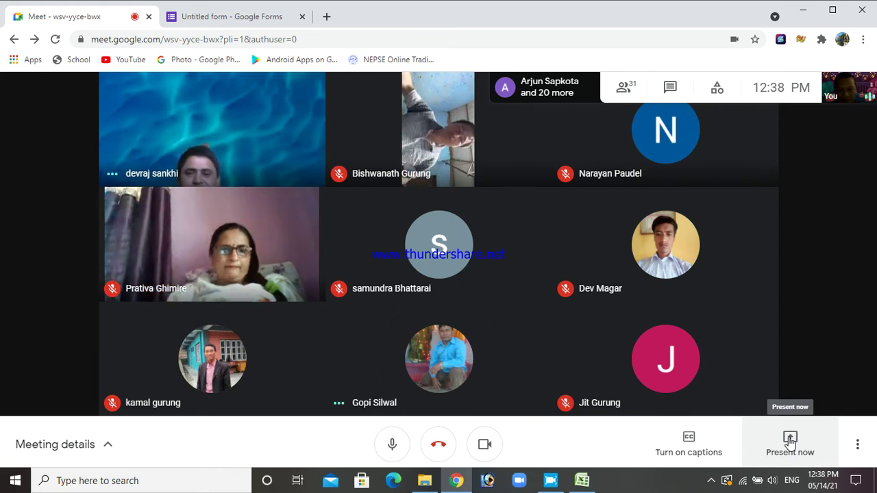
pyautogui.click(790, 441)
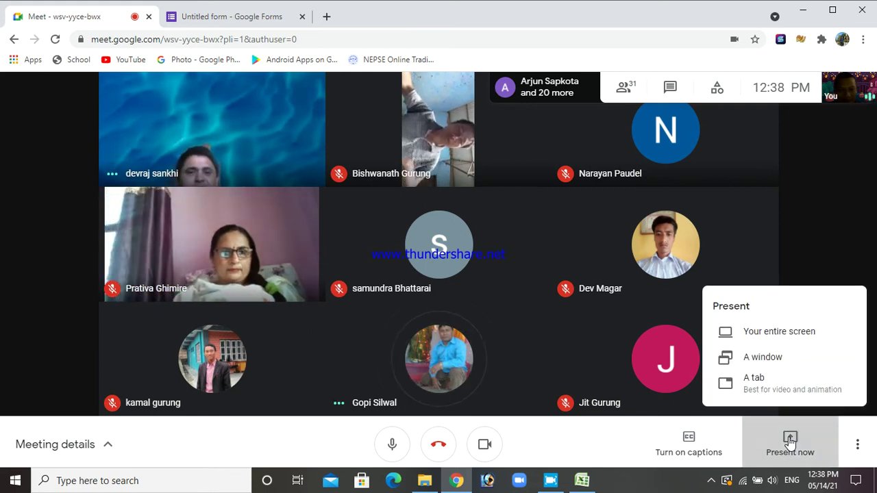
pyautogui.click(774, 336)
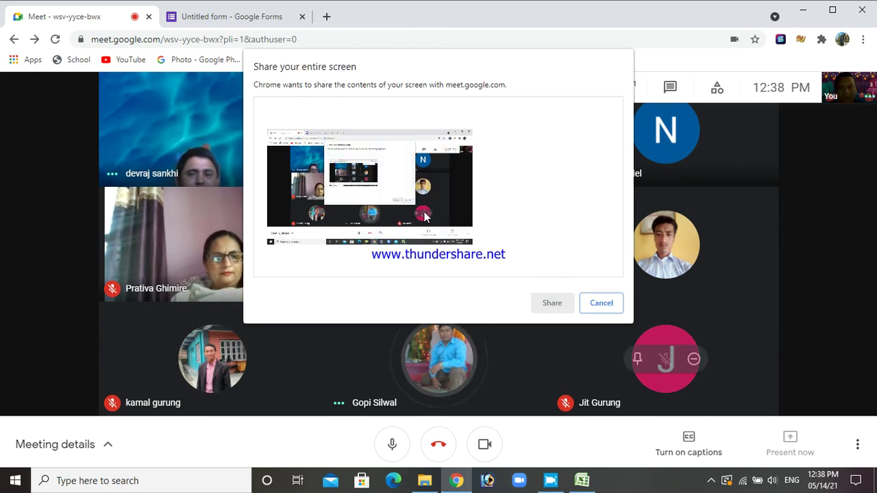
pyautogui.click(552, 302)
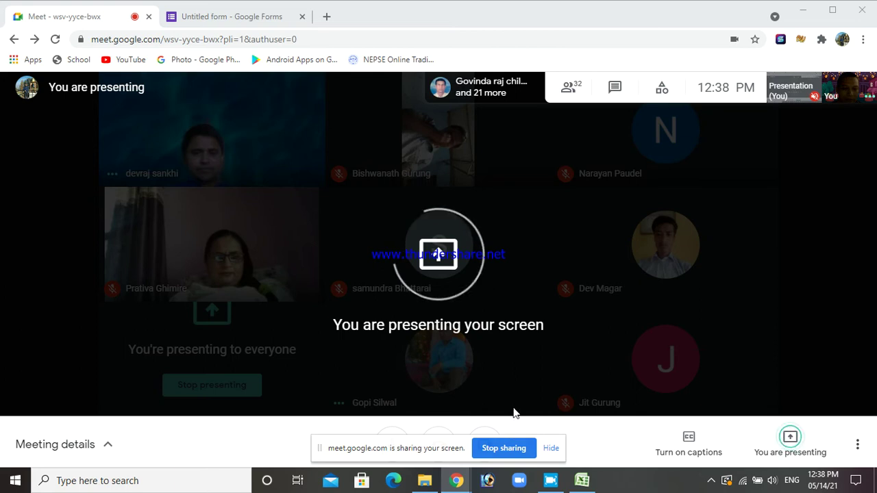
# Hide the screen-sharing notice in the meeting window and turn off the microphone.
pyautogui.moveTo(446, 484)
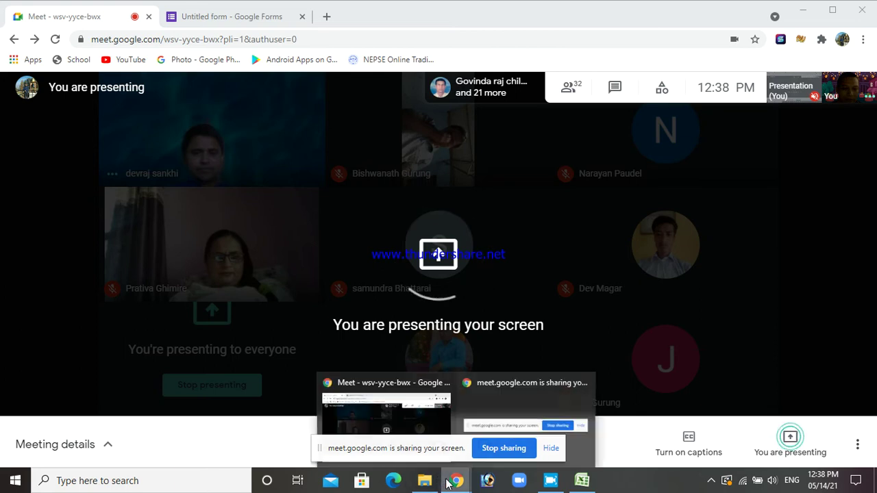
pyautogui.click(418, 431)
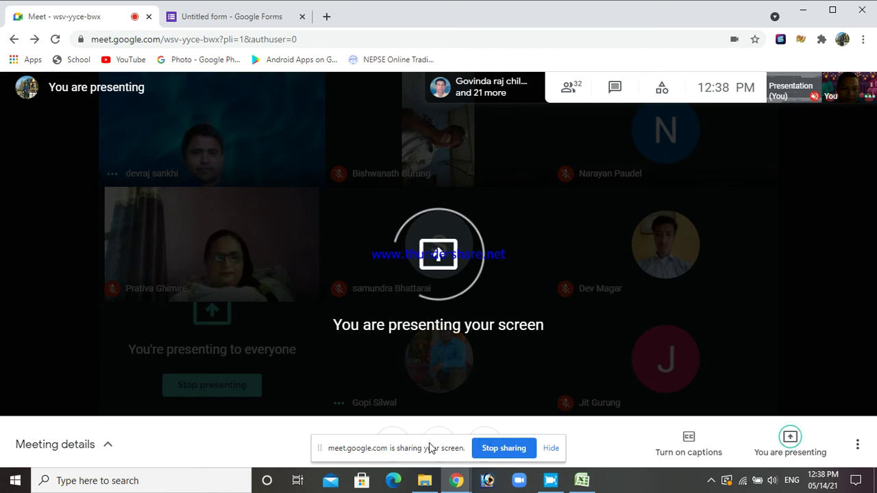
pyautogui.click(551, 449)
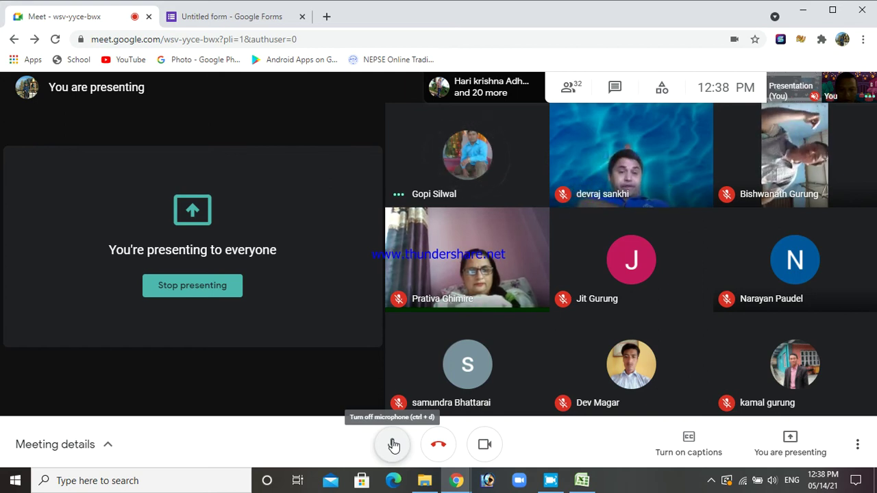
pyautogui.click(393, 445)
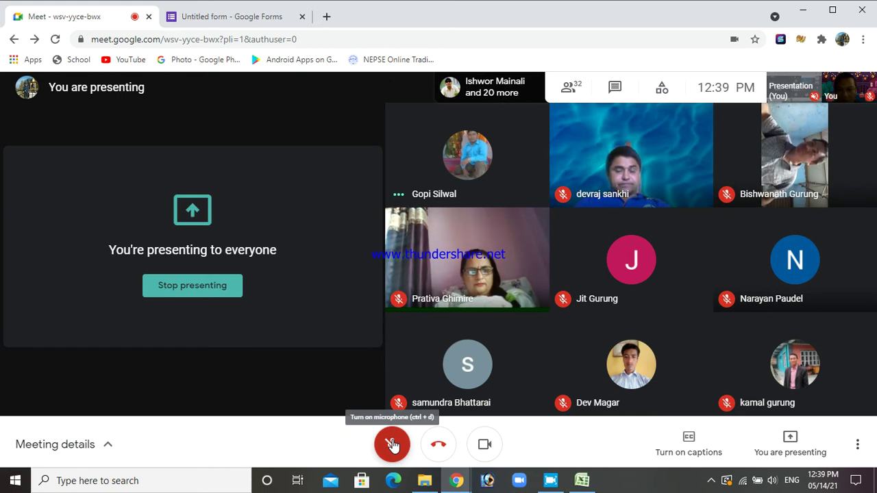
# Turn on the microphone in the meeting and switch to the mark ledger workbook in Excel.
pyautogui.click(391, 445)
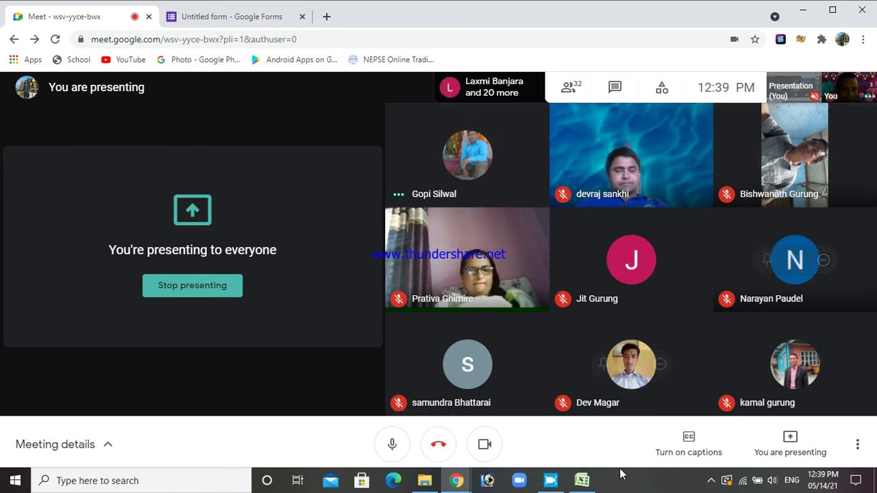
pyautogui.click(583, 480)
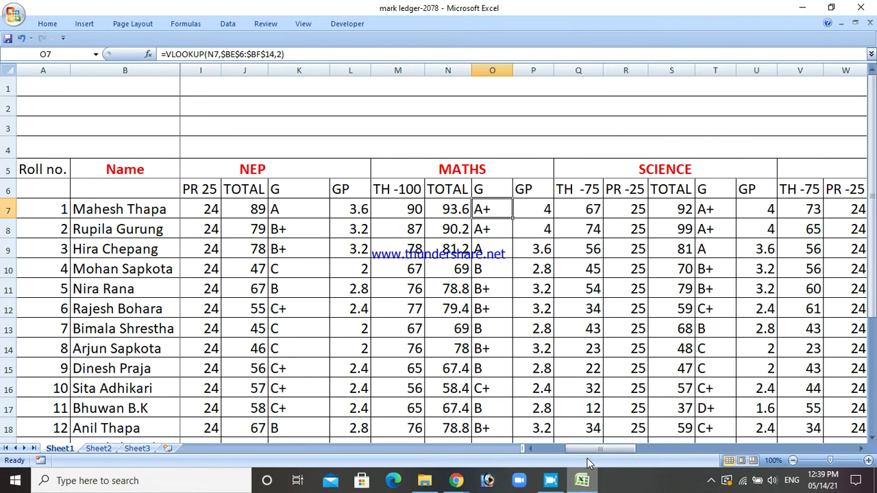
pyautogui.moveTo(589, 449); pyautogui.dragTo(726, 444)
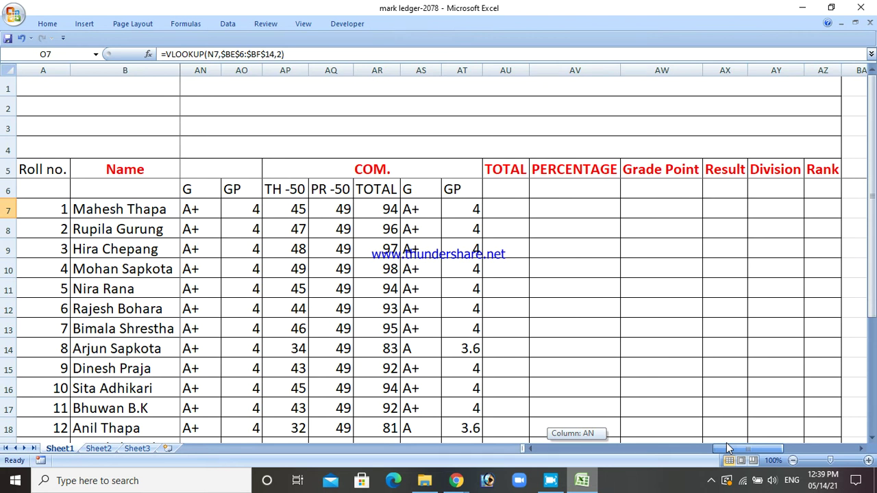
pyautogui.moveTo(726, 443); pyautogui.dragTo(745, 448)
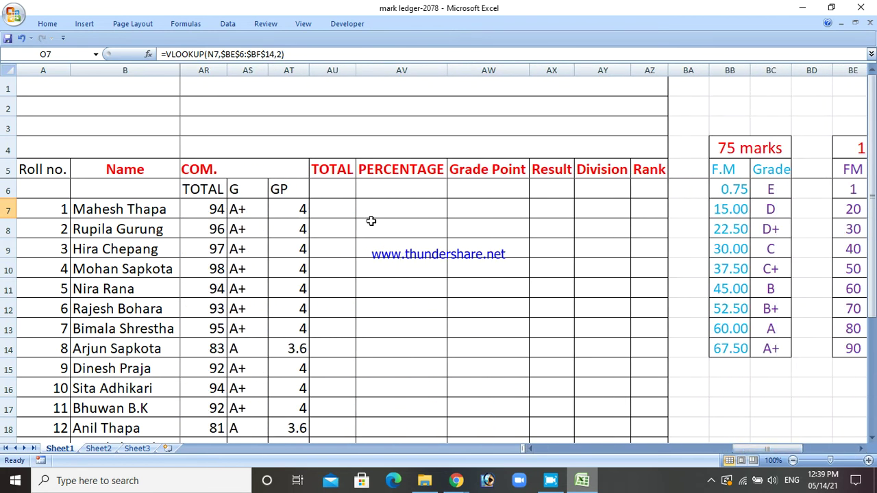
pyautogui.click(340, 194)
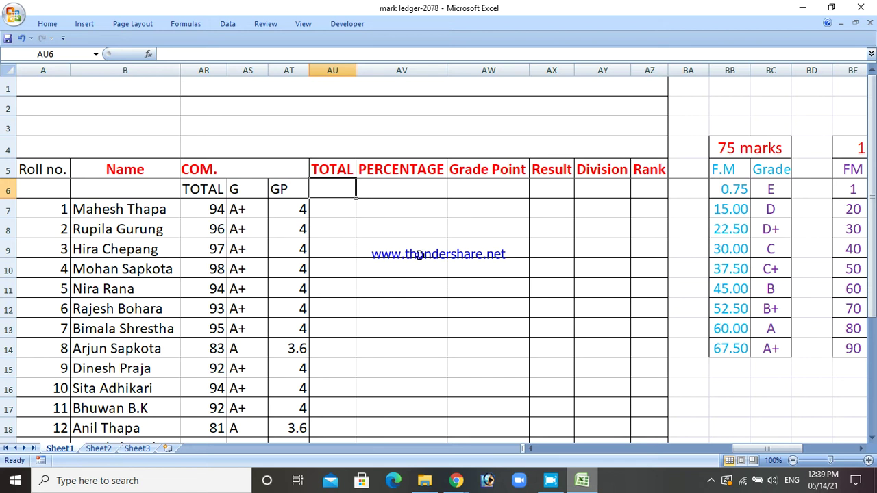
pyautogui.click(338, 215)
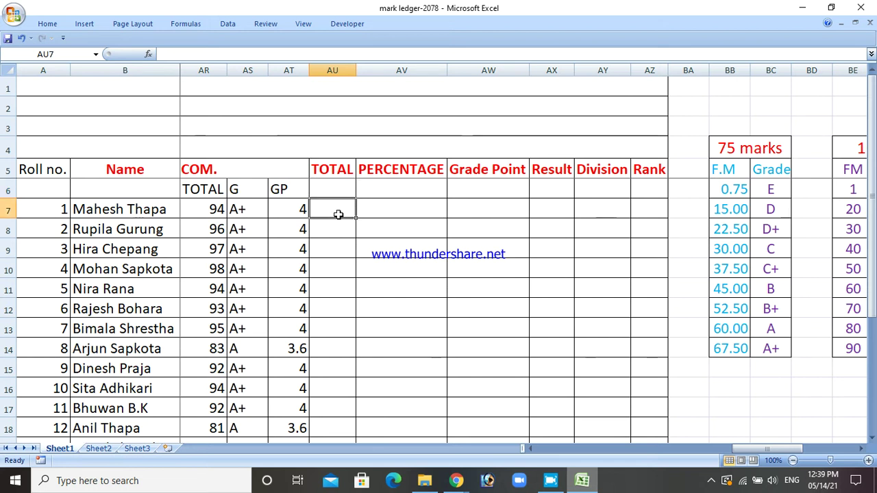
pyautogui.write('=')
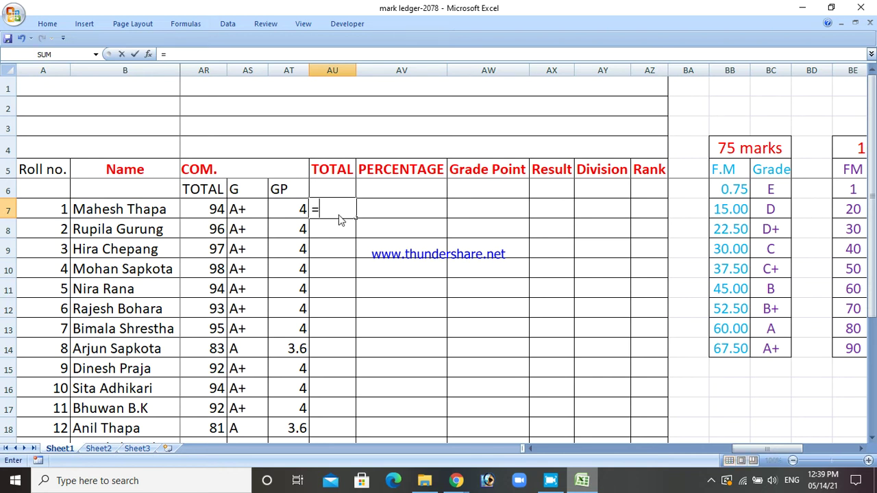
pyautogui.write('sum')
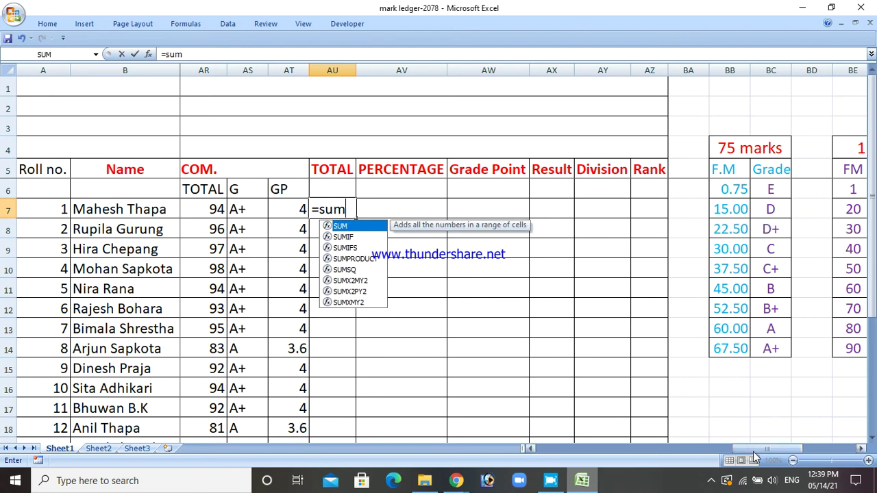
pyautogui.moveTo(754, 457); pyautogui.dragTo(548, 459)
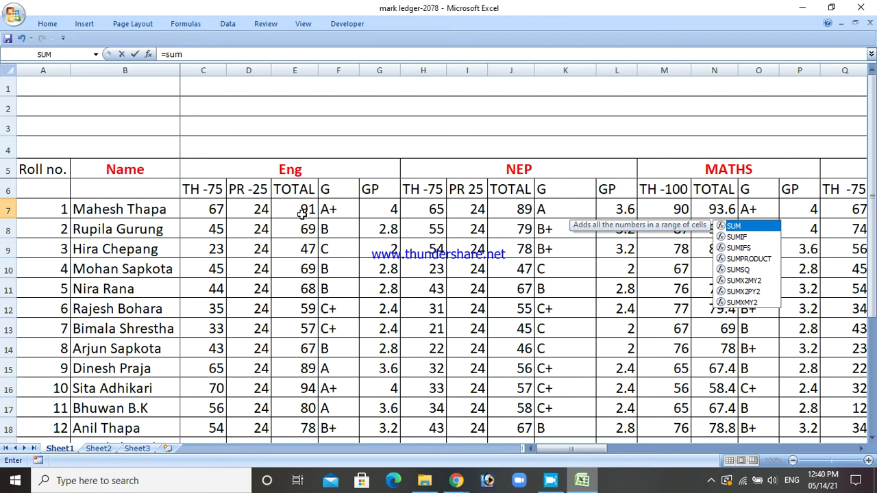
pyautogui.moveTo(562, 447); pyautogui.dragTo(733, 450)
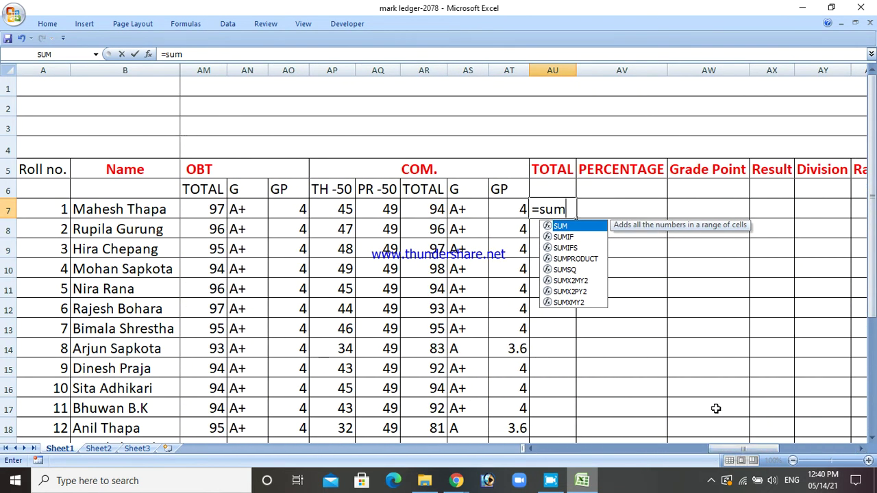
pyautogui.write('(')
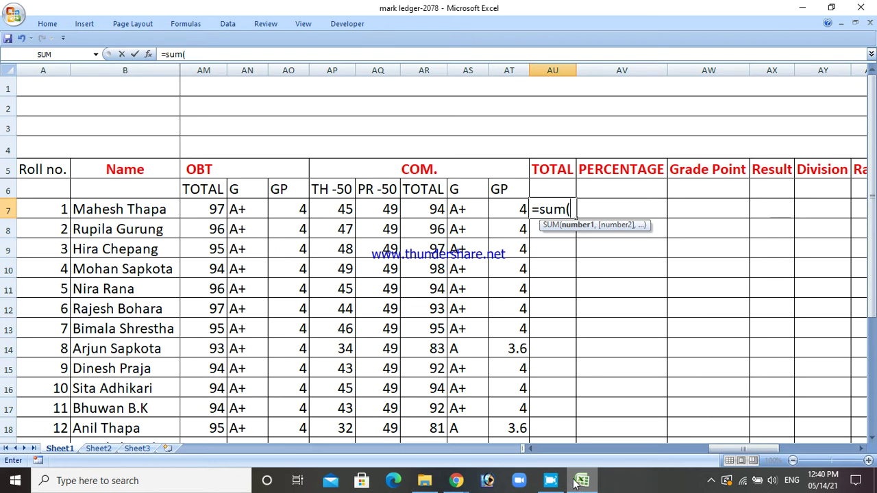
pyautogui.moveTo(735, 448); pyautogui.dragTo(550, 465)
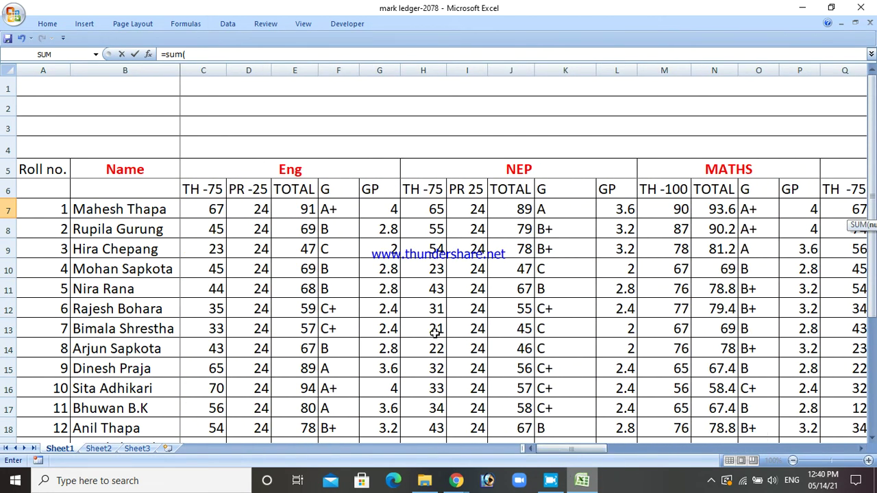
pyautogui.click(307, 209)
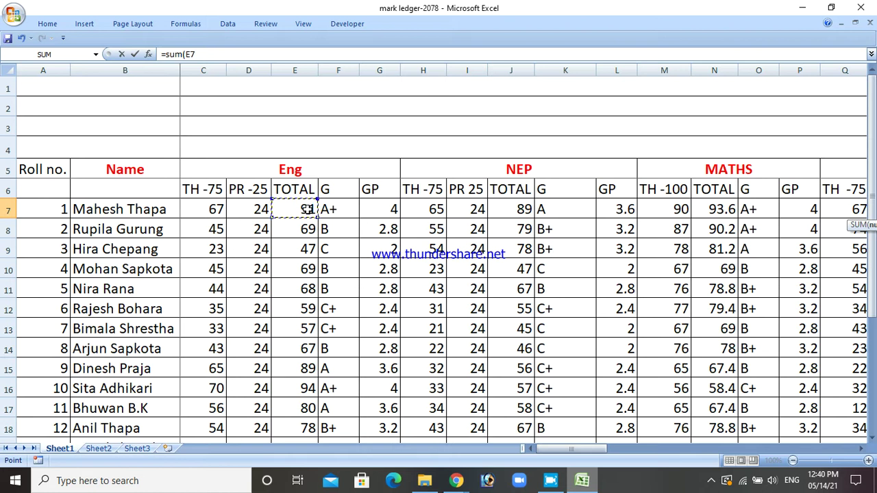
pyautogui.write('+')
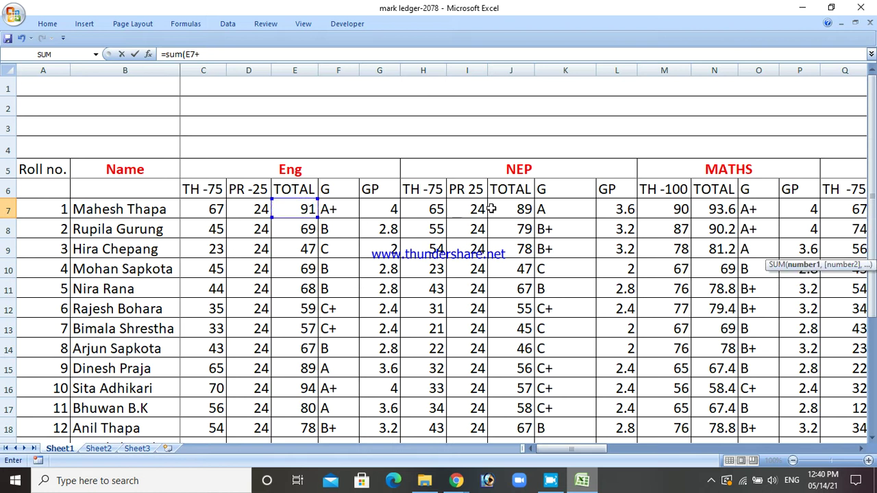
pyautogui.click(514, 212)
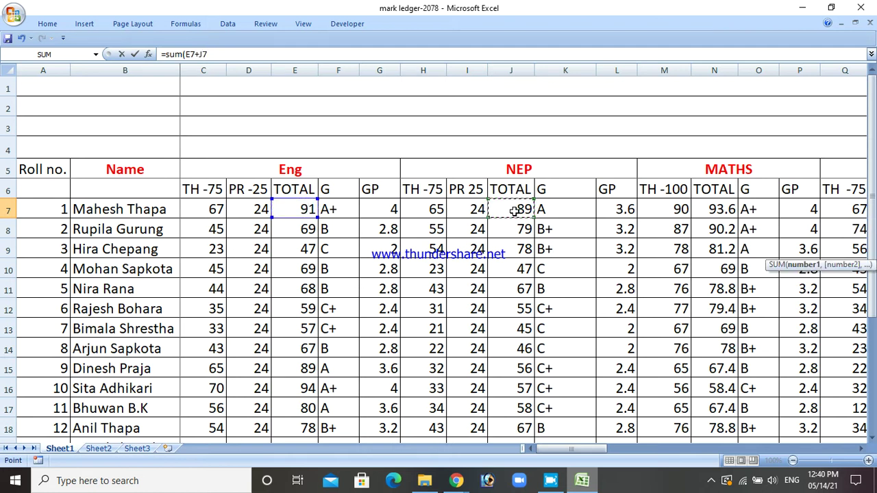
pyautogui.write('+')
pyautogui.moveTo(591, 454); pyautogui.dragTo(603, 452)
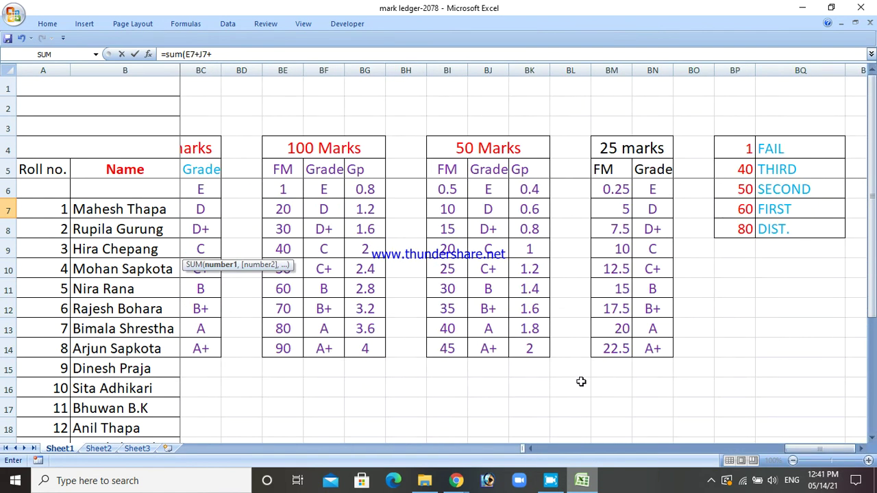
pyautogui.moveTo(821, 449); pyautogui.dragTo(754, 450)
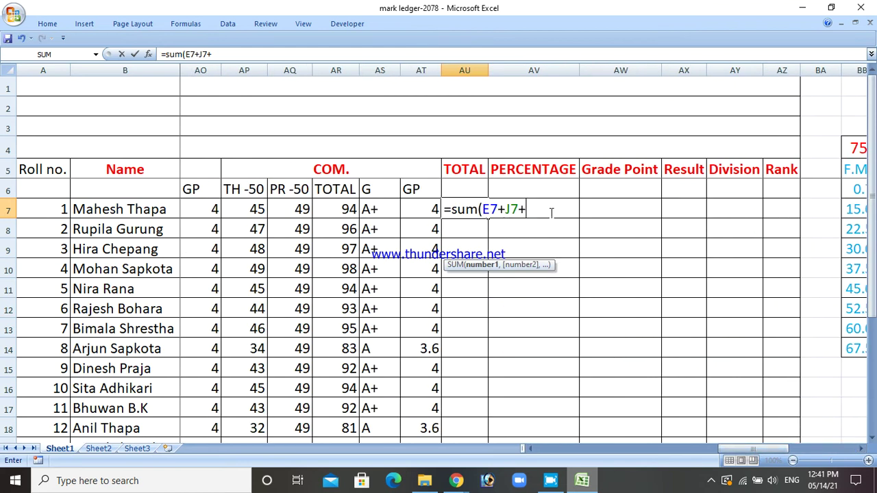
pyautogui.press('BackSpace')
pyautogui.press('BackSpace')
pyautogui.press('BackSpace')
pyautogui.press('BackSpace')
pyautogui.press('BackSpace')
pyautogui.press('BackSpace')
pyautogui.press('BackSpace')
pyautogui.press('BackSpace')
pyautogui.press('BackSpace')
pyautogui.press('BackSpace')
pyautogui.press('BackSpace')
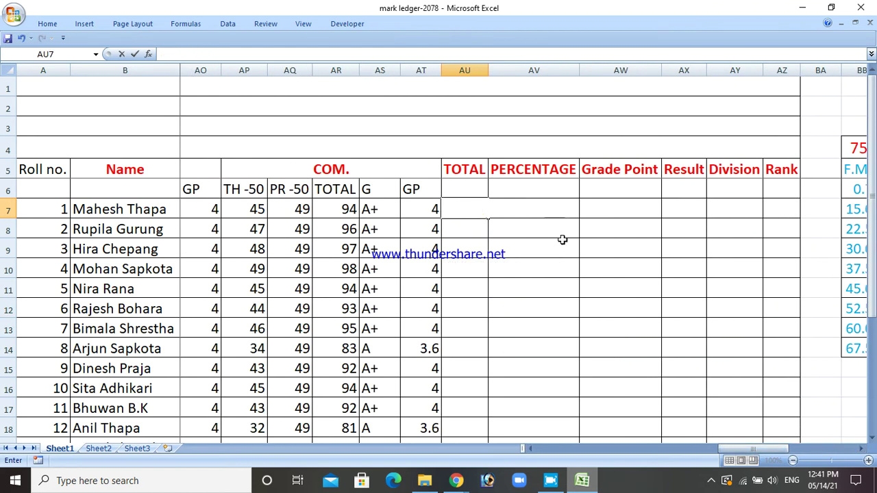
# Replace the first student's MATHS total in N7 with the formula =SUM(M7).
pyautogui.moveTo(746, 449); pyautogui.dragTo(553, 461)
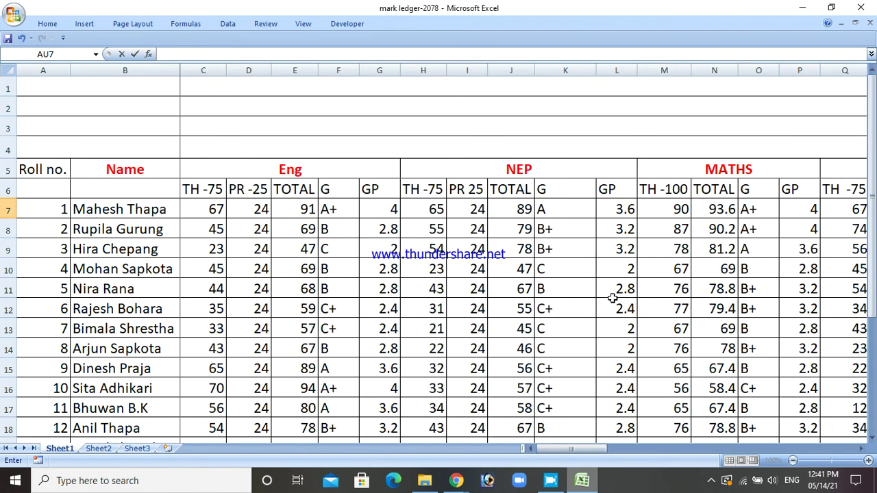
pyautogui.click(675, 210)
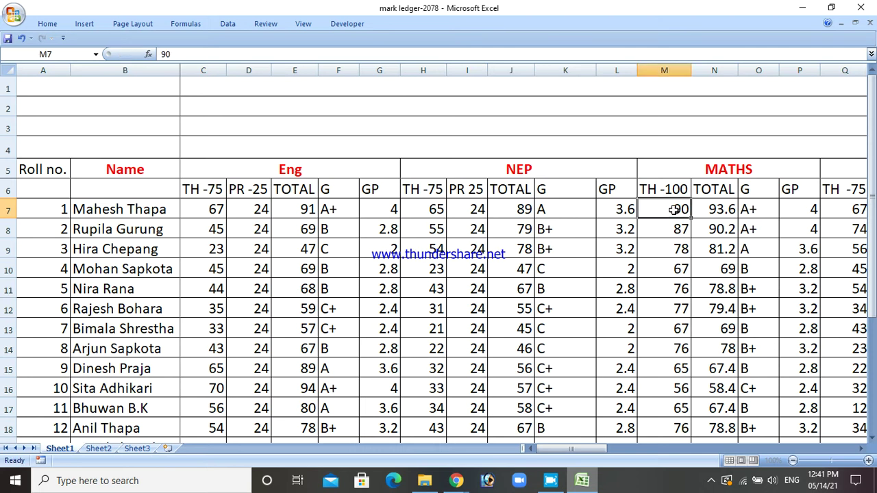
pyautogui.click(716, 213)
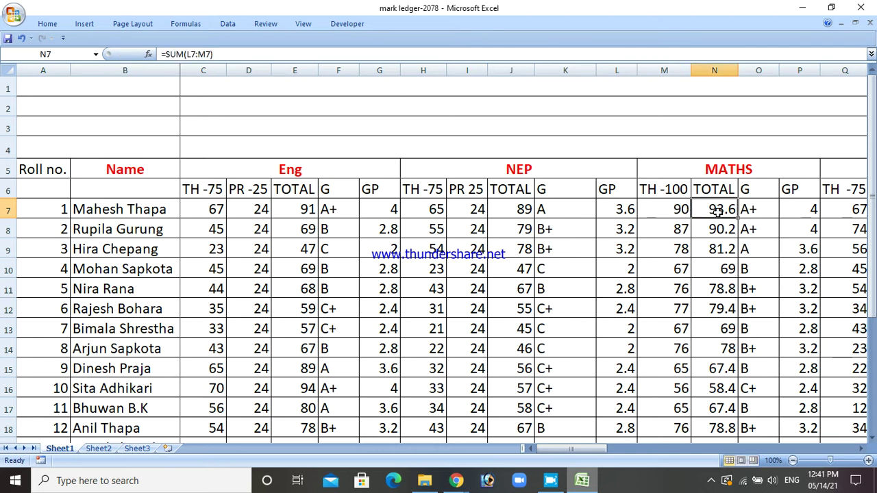
pyautogui.write('=')
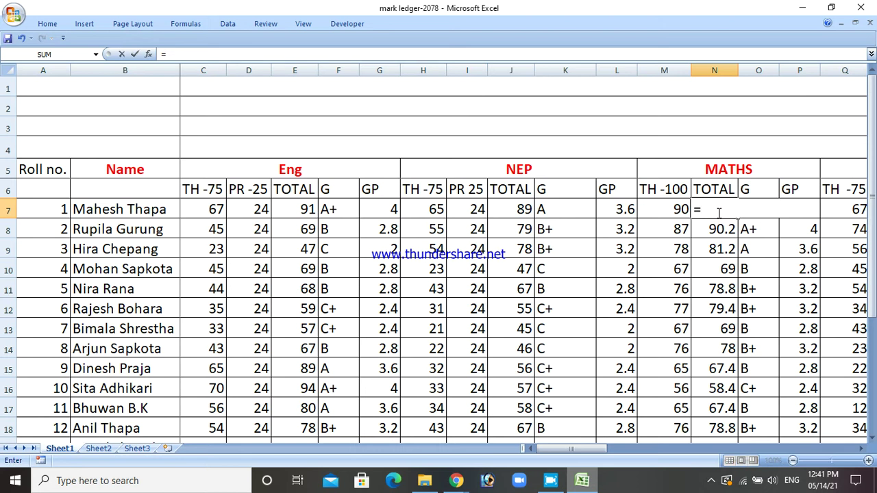
pyautogui.write('sum')
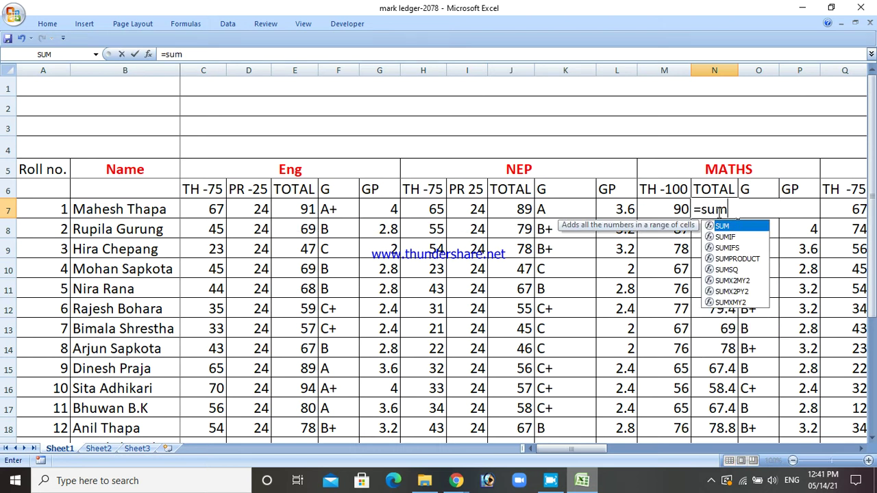
pyautogui.write('(')
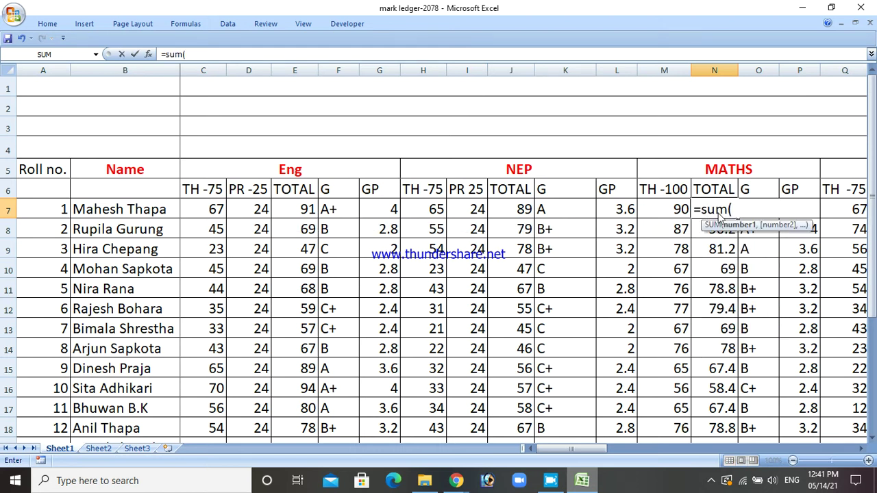
pyautogui.click(676, 209)
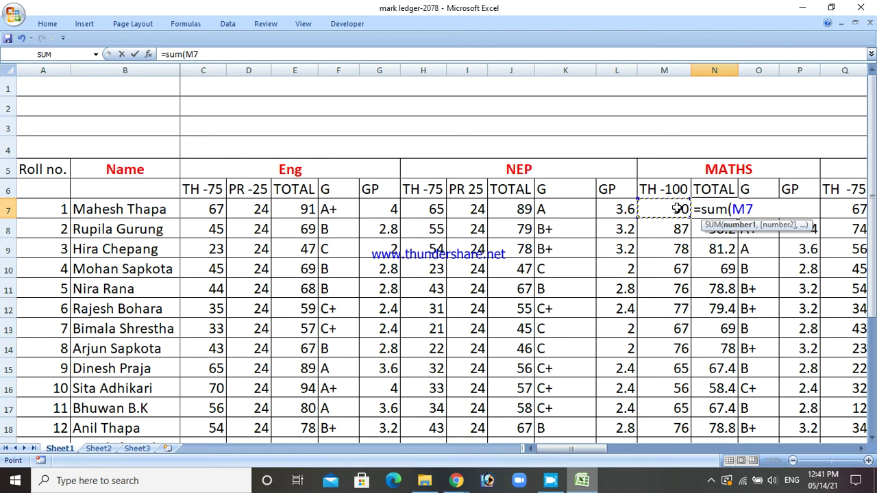
pyautogui.write(')')
pyautogui.press('Return')
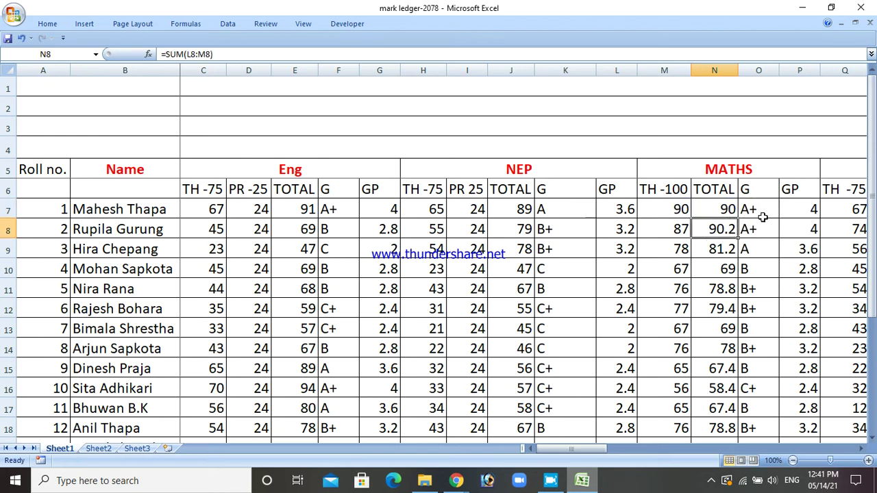
# Check the first student's MATHS total, grade and grade point formulas in N7, O7 and P7.
pyautogui.click(762, 210)
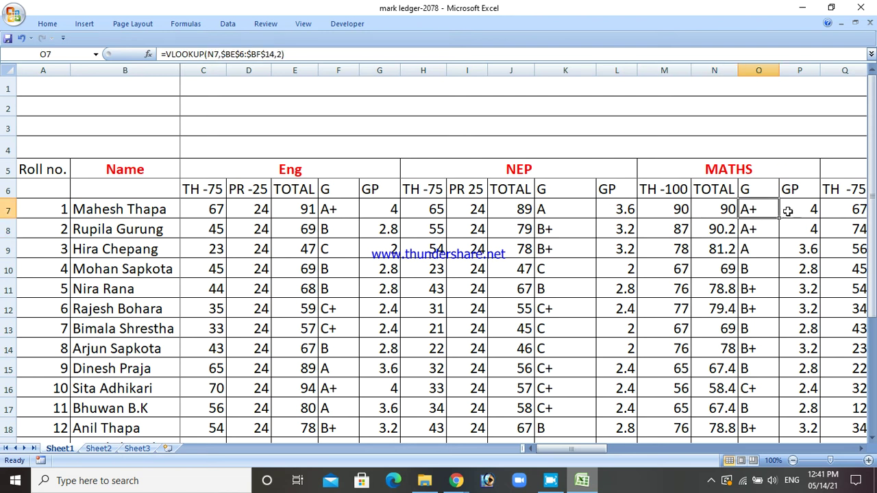
pyautogui.click(725, 211)
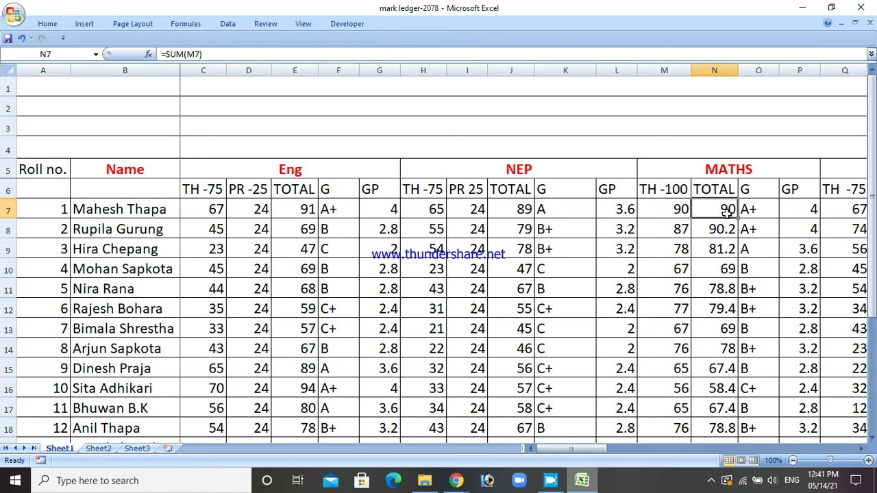
pyautogui.moveTo(738, 214); pyautogui.dragTo(811, 214)
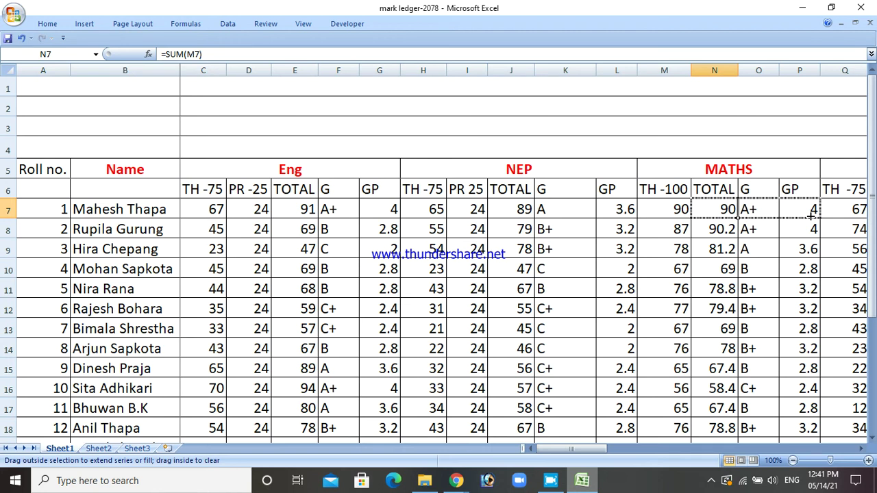
pyautogui.moveTo(811, 215); pyautogui.dragTo(739, 223)
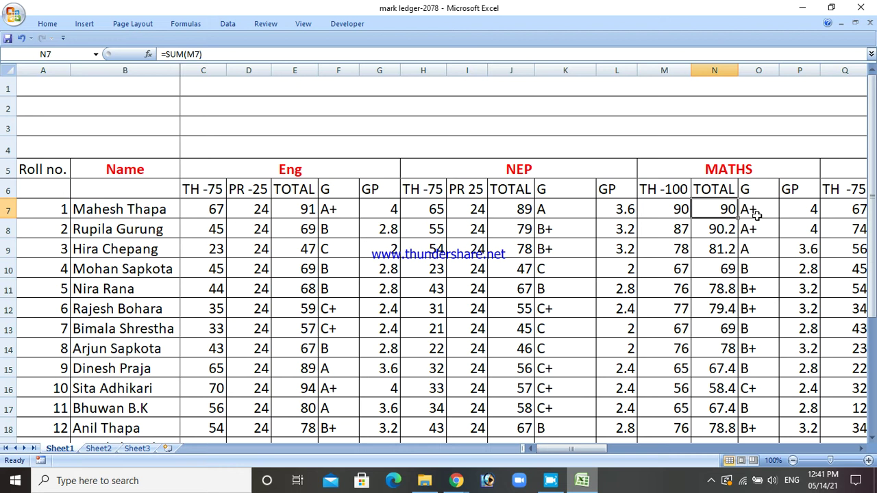
pyautogui.click(758, 211)
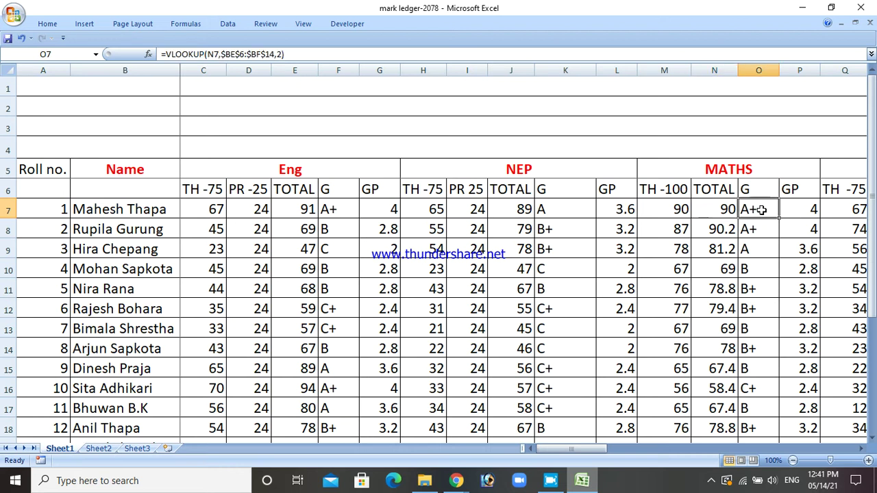
pyautogui.click(794, 212)
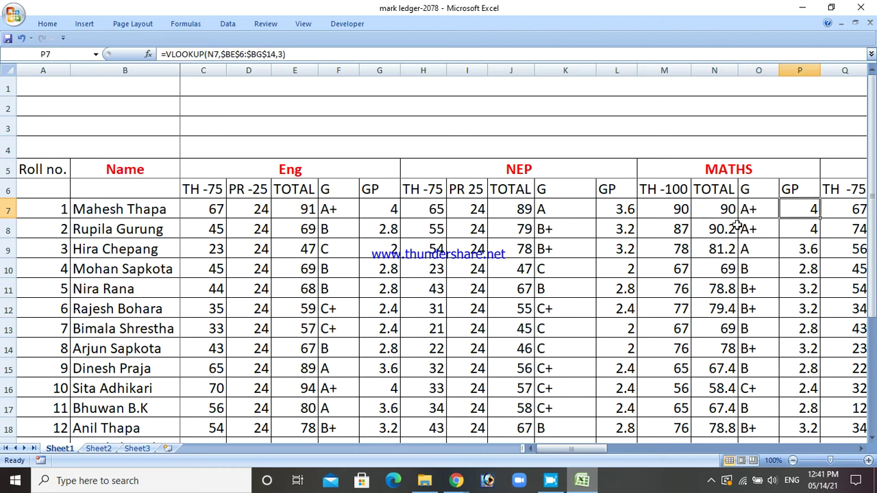
pyautogui.click(711, 211)
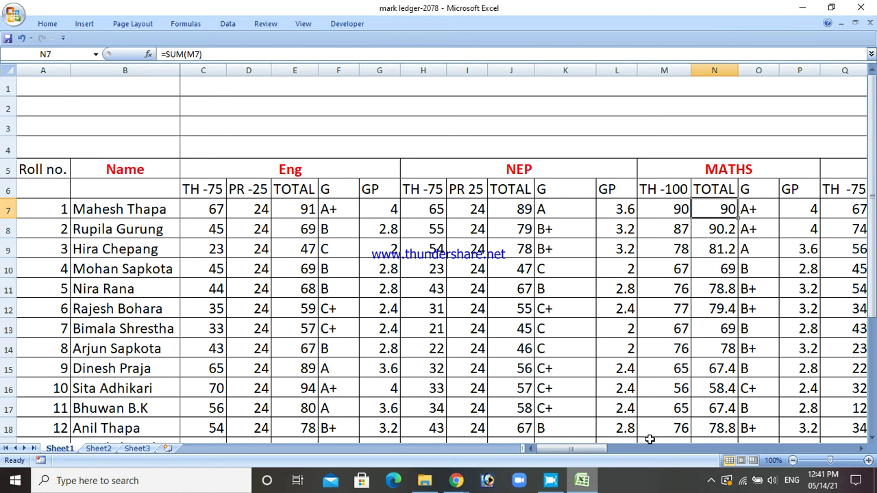
# Start a SUM formula in AU6, directly below the overall TOTAL heading.
pyautogui.moveTo(565, 446); pyautogui.dragTo(722, 439)
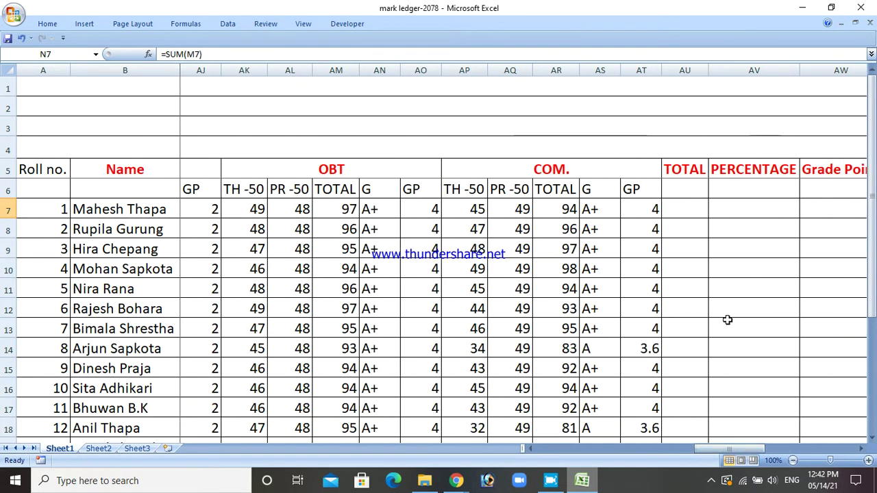
pyautogui.click(686, 189)
pyautogui.write('=d')
pyautogui.press('BackSpace')
pyautogui.write('s')
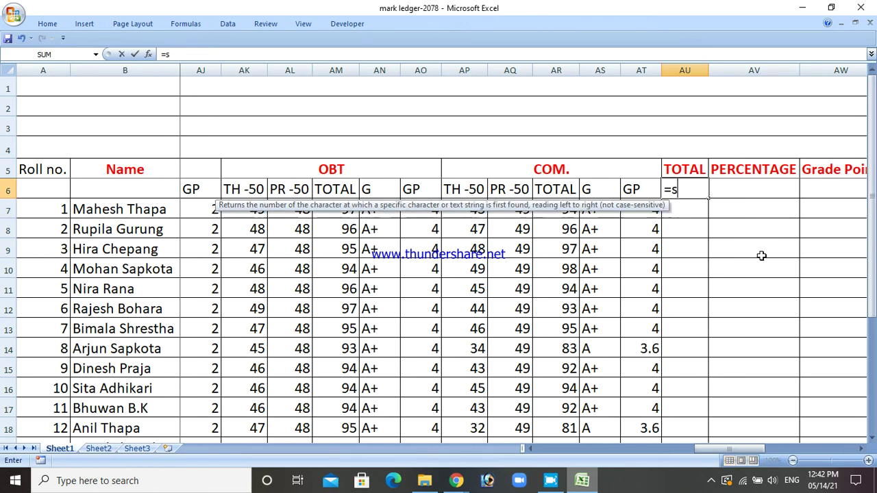
pyautogui.write('um')
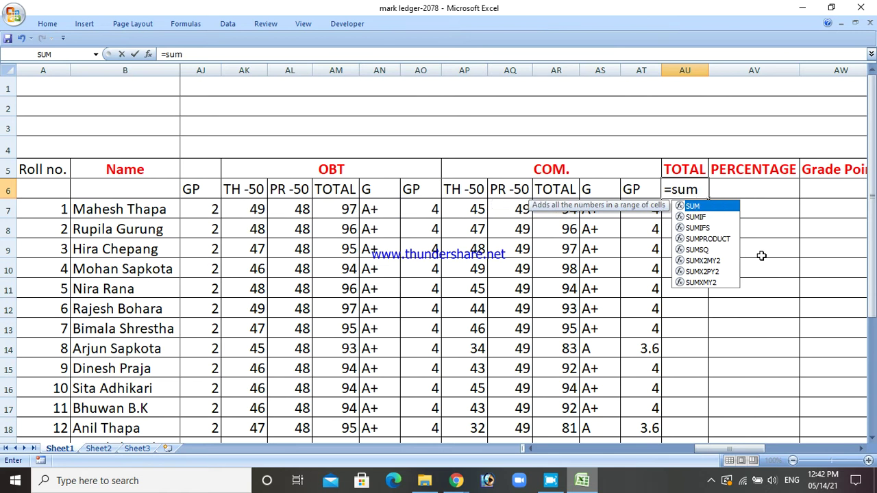
pyautogui.write('(')
# Add the first student's Eng, NEP and MATHS totals to the SUM formula as E7+J7+N7.
pyautogui.moveTo(729, 448); pyautogui.dragTo(558, 459)
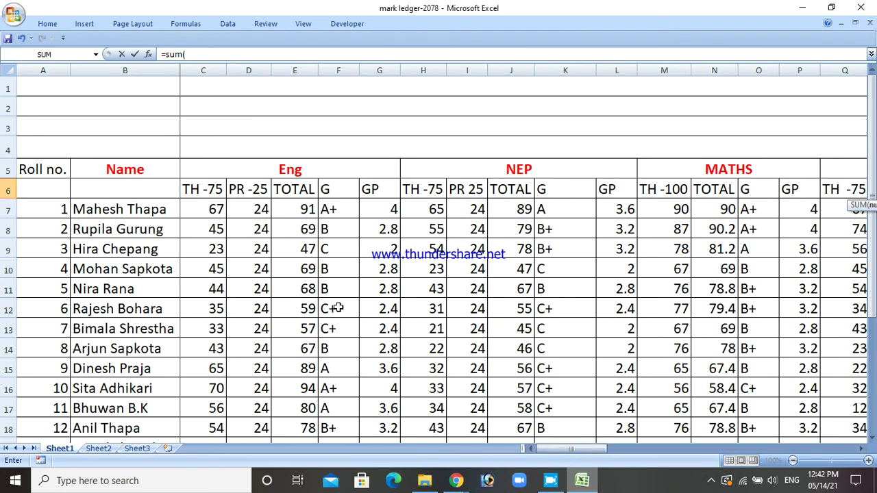
pyautogui.click(293, 209)
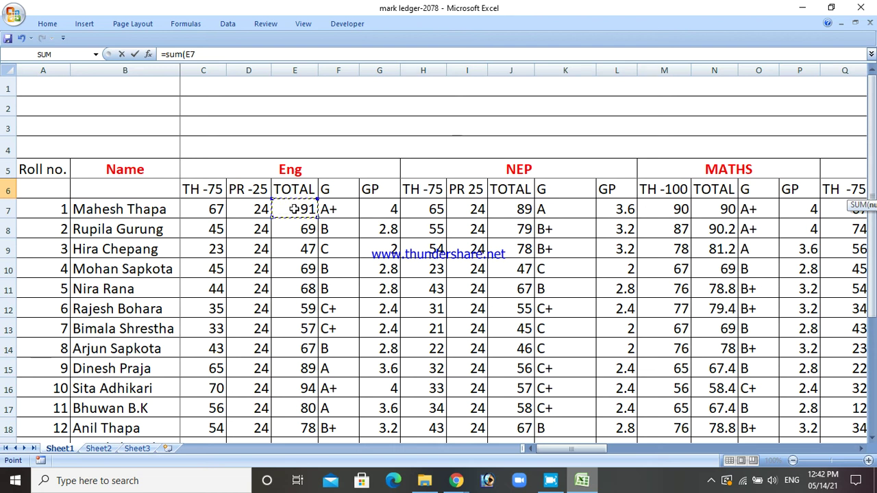
pyautogui.write('+')
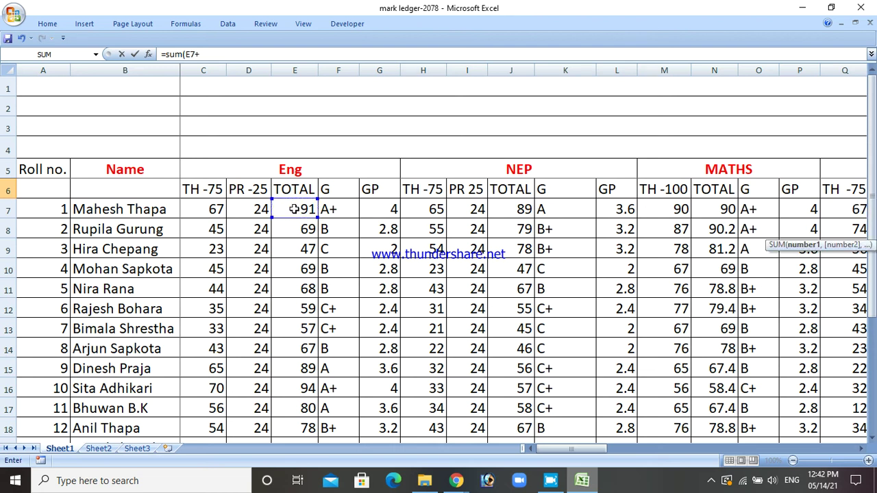
pyautogui.click(516, 208)
pyautogui.write('+')
pyautogui.click(708, 209)
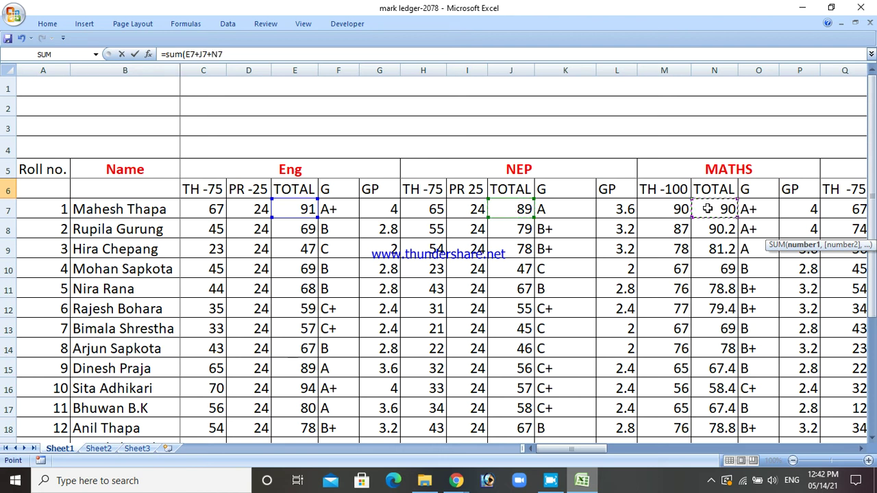
# Extend the SUM formula with the first student's SCIENCE and SOCIAL totals, S7 and X7.
pyautogui.write('+')
pyautogui.click(862, 454)
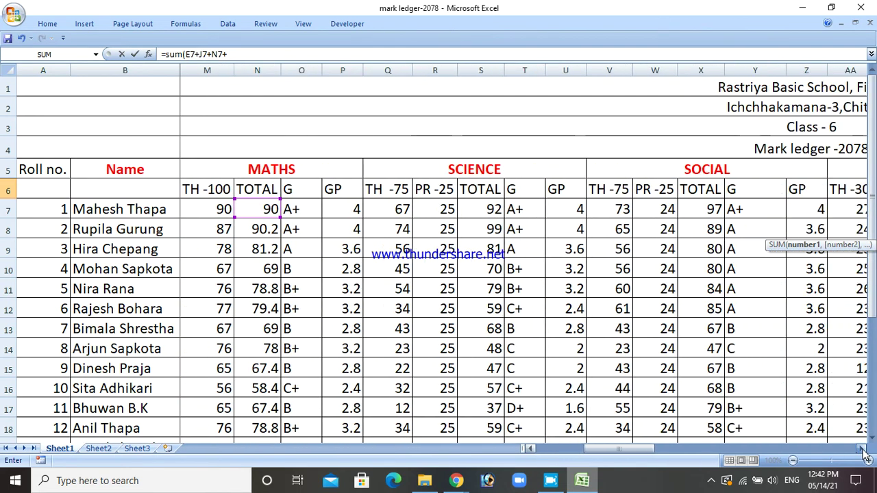
pyautogui.click(492, 213)
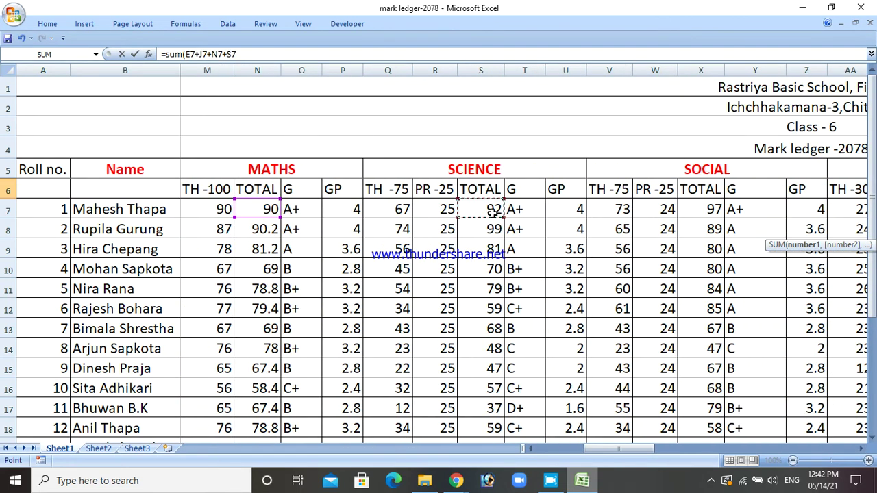
pyautogui.write('+')
pyautogui.click(712, 209)
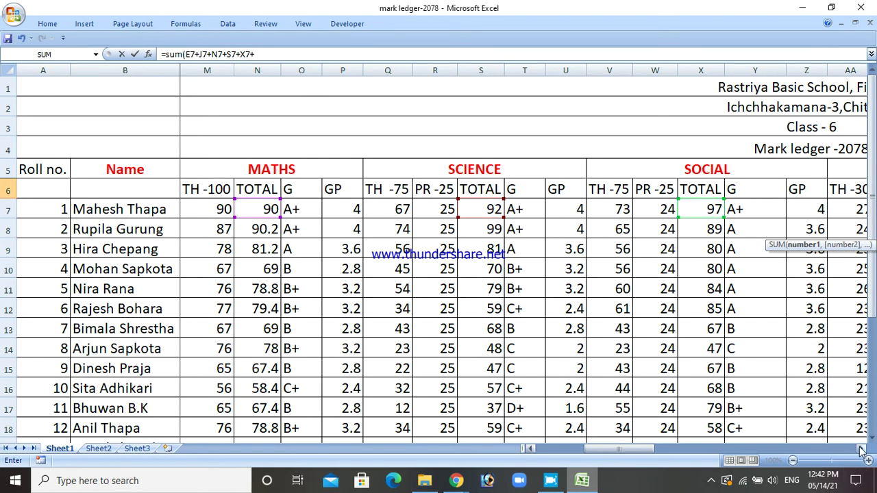
# Complete the grand total formula by adding the Health, Moral, OBT and Com. totals AC7, AH7, AM7 and AR7 to the sum.
pyautogui.moveTo(862, 452); pyautogui.dragTo(862, 452)
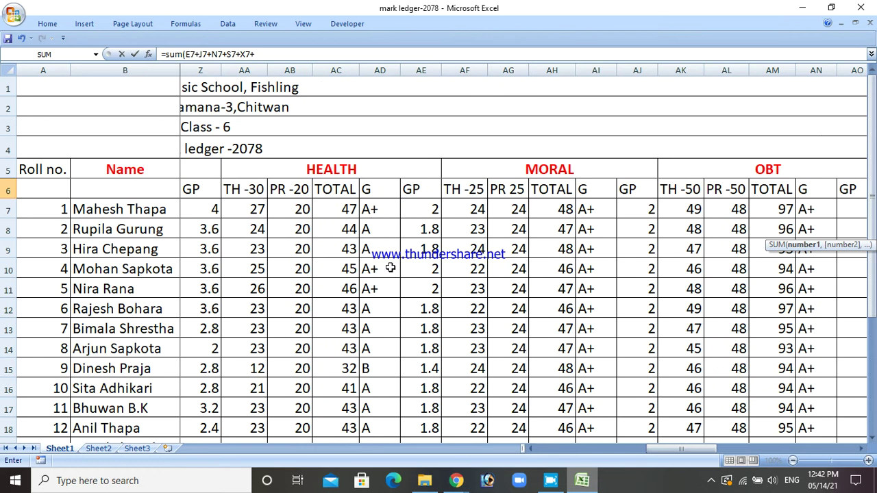
pyautogui.click(346, 209)
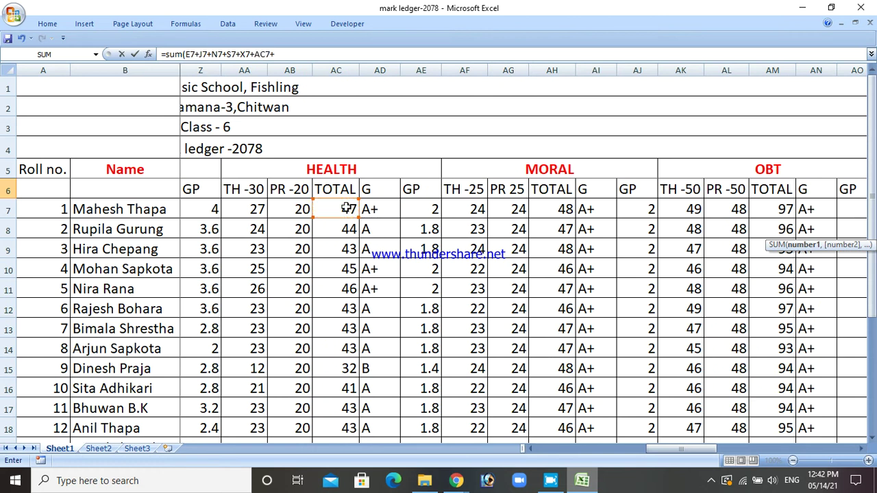
pyautogui.click(552, 210)
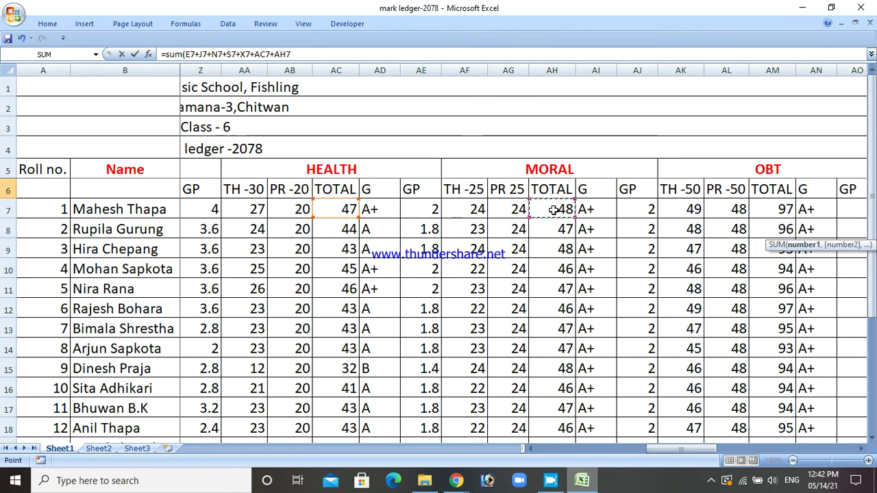
pyautogui.write('+')
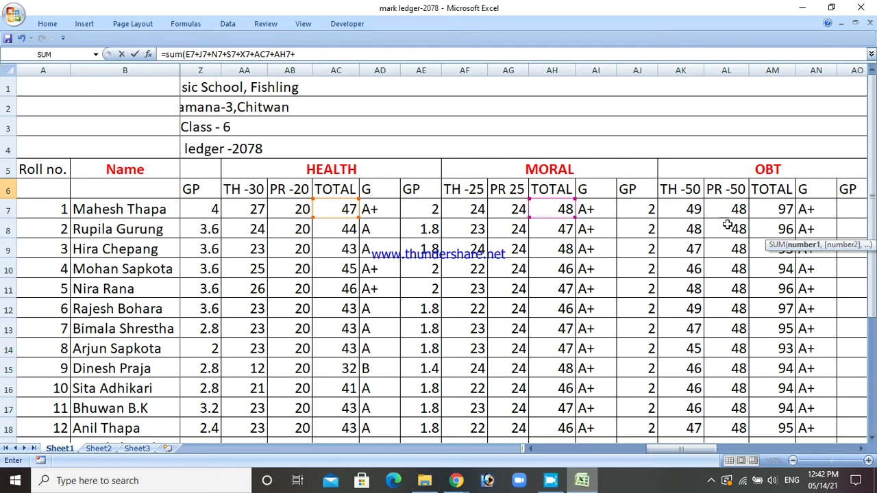
pyautogui.click(780, 214)
pyautogui.write('+')
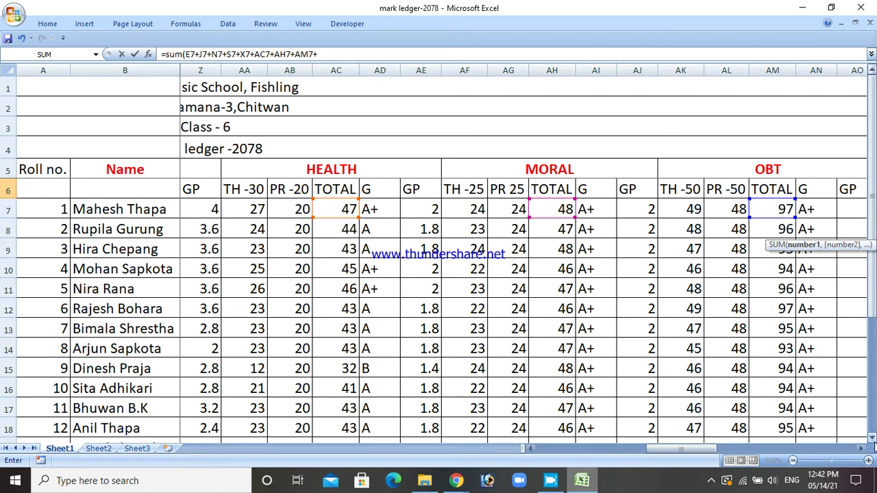
pyautogui.click(861, 449)
pyautogui.moveTo(861, 449); pyautogui.dragTo(861, 448)
pyautogui.click(647, 208)
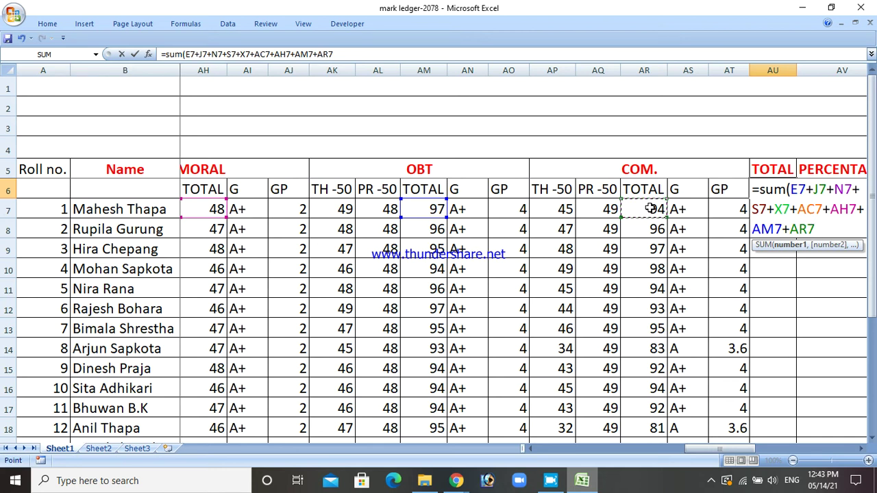
pyautogui.write(')')
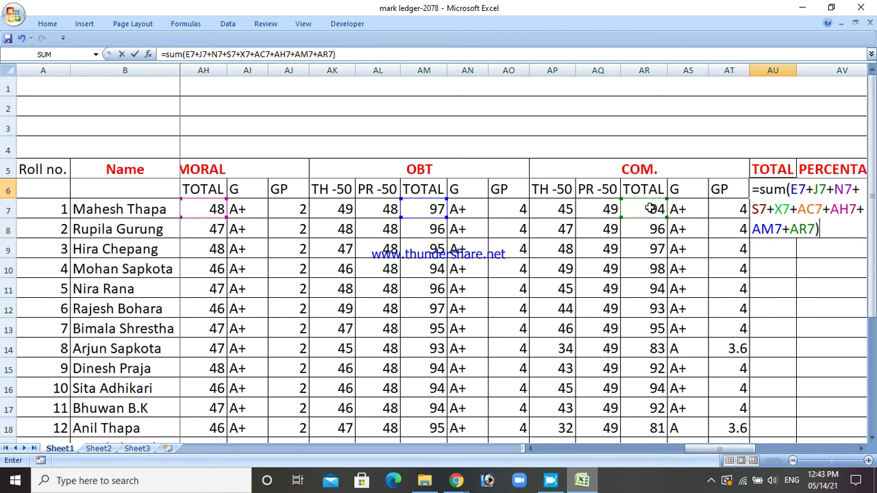
pyautogui.press('Return')
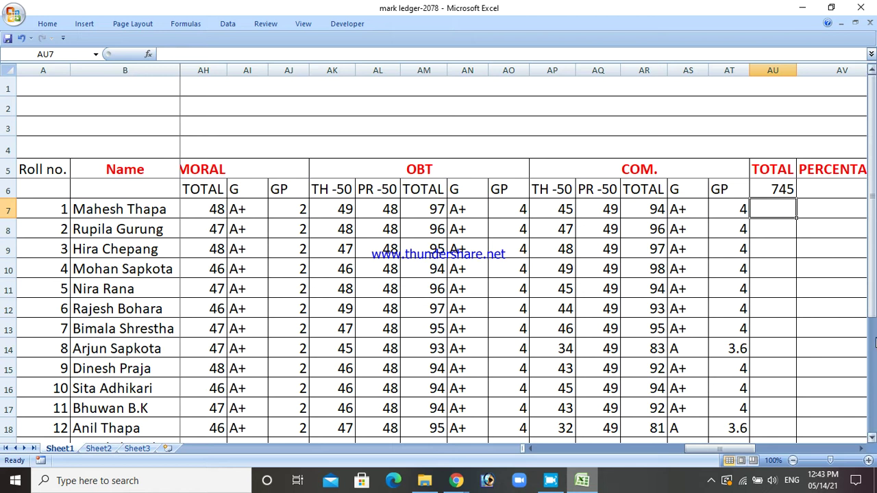
# Move the grand total formula from cell AU6 to AU7, the first student's row, with cut and paste.
pyautogui.click(861, 448)
pyautogui.click(861, 448)
pyautogui.click(861, 448)
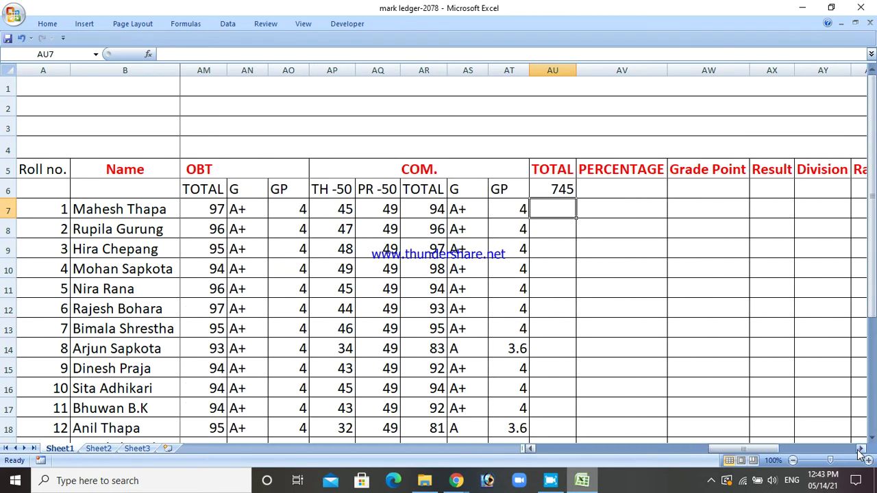
pyautogui.click(561, 191)
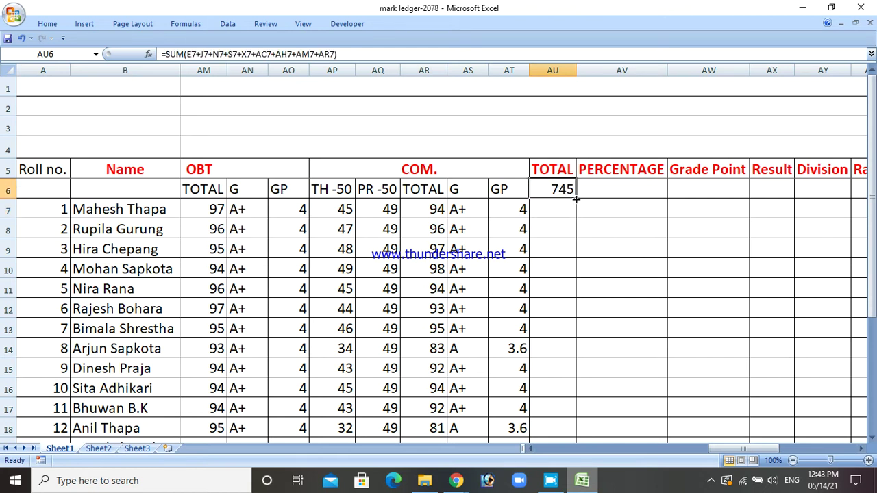
pyautogui.moveTo(576, 199); pyautogui.dragTo(568, 196)
pyautogui.rightClick(558, 194)
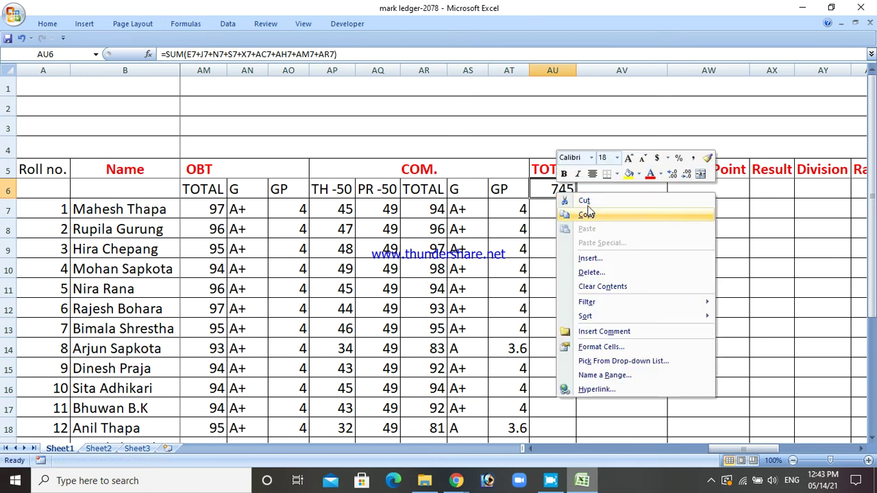
pyautogui.click(587, 201)
pyautogui.rightClick(558, 206)
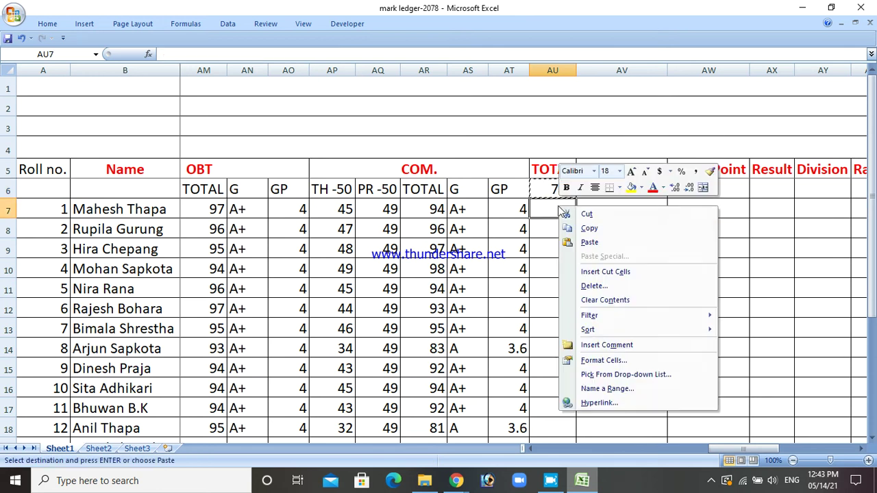
pyautogui.click(588, 242)
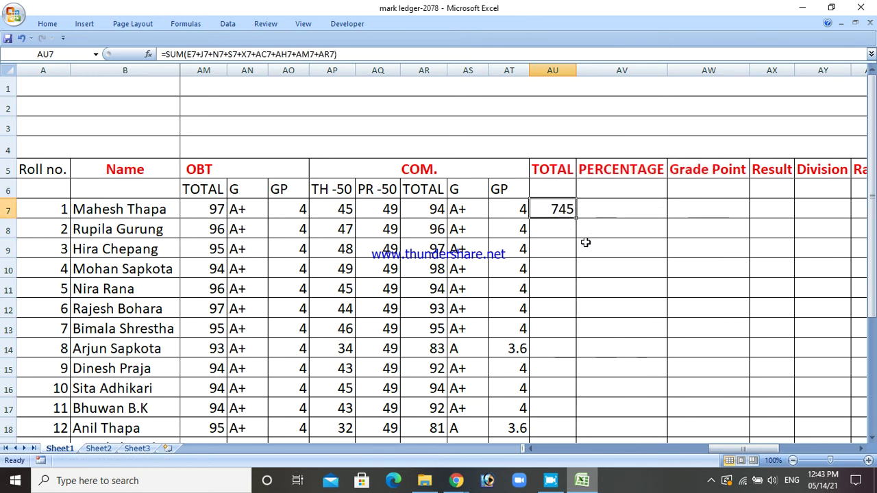
# Fill the grand total formula in AU7 down to row 19 for all students.
pyautogui.click(552, 233)
pyautogui.click(547, 208)
pyautogui.click(862, 449)
pyautogui.click(862, 449)
pyautogui.click(862, 449)
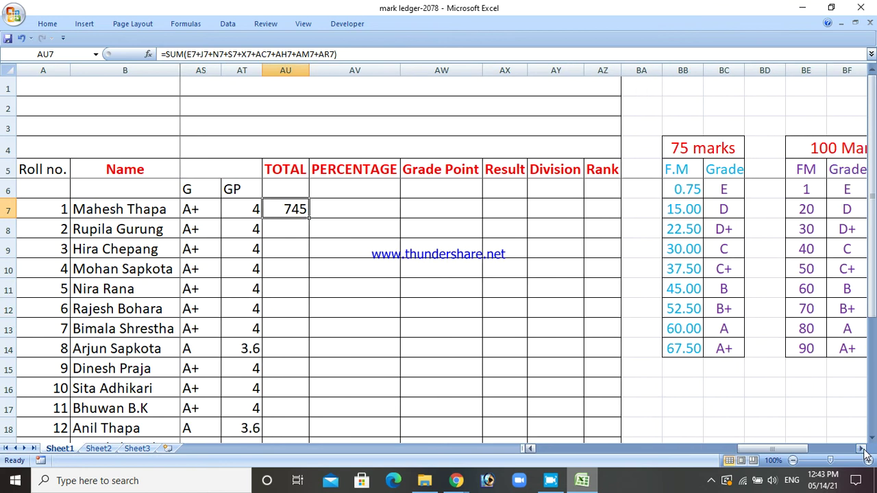
pyautogui.click(862, 448)
pyautogui.click(862, 449)
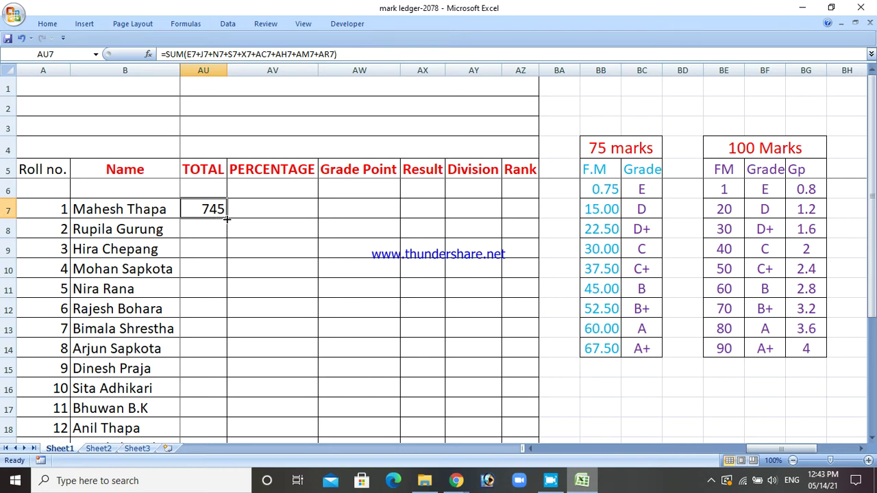
pyautogui.moveTo(227, 219); pyautogui.dragTo(217, 399)
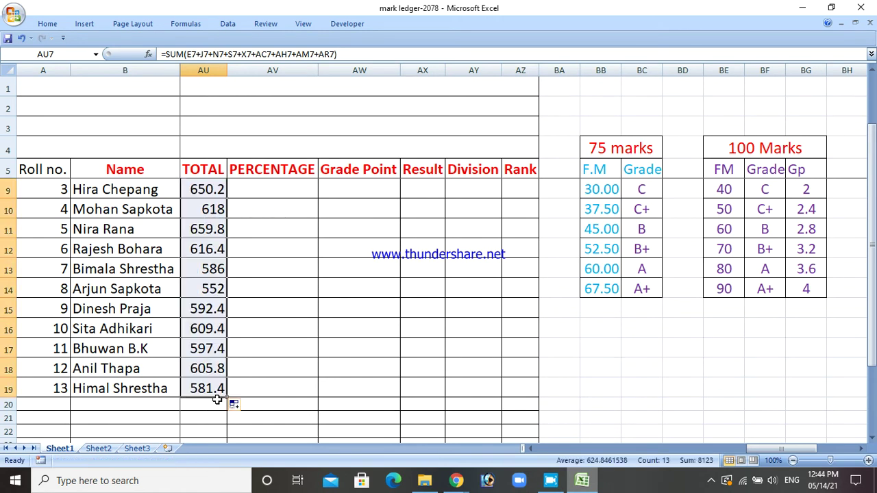
pyautogui.scroll(1, 216, 400)
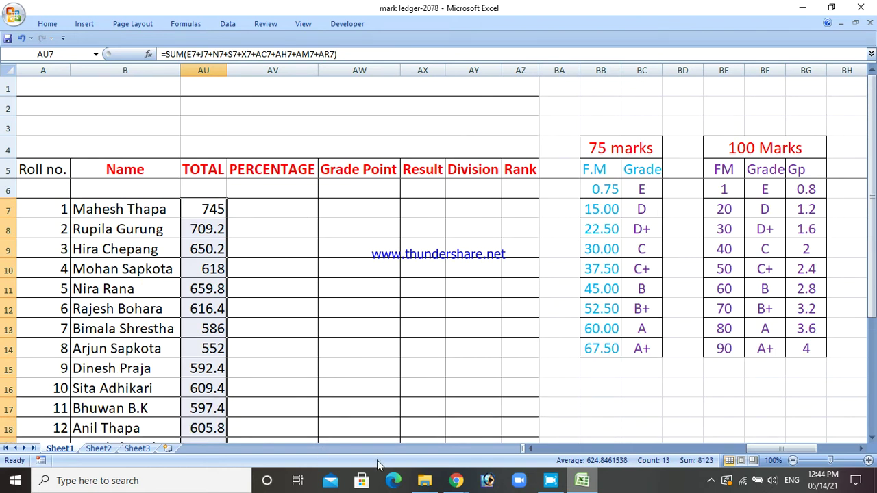
# Fill the Maths total formula =SUM(M7) from N7 down to N19, and check the TOTAL column.
pyautogui.moveTo(775, 451); pyautogui.dragTo(586, 458)
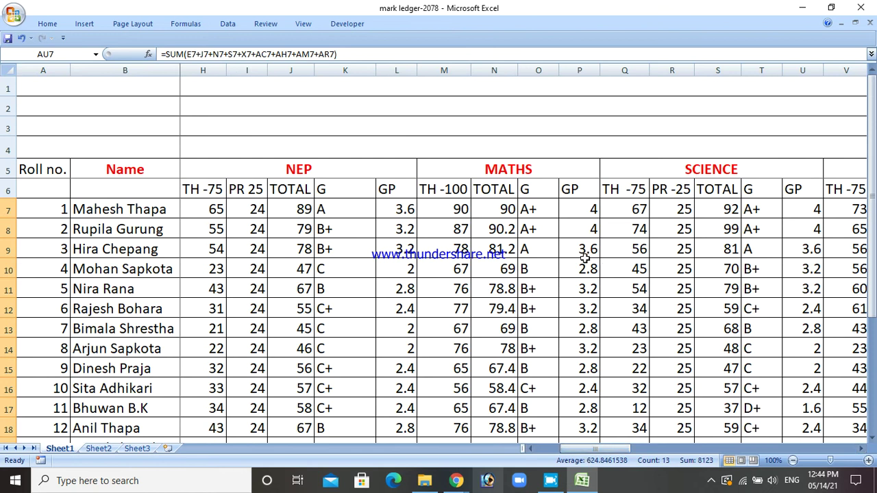
pyautogui.click(496, 215)
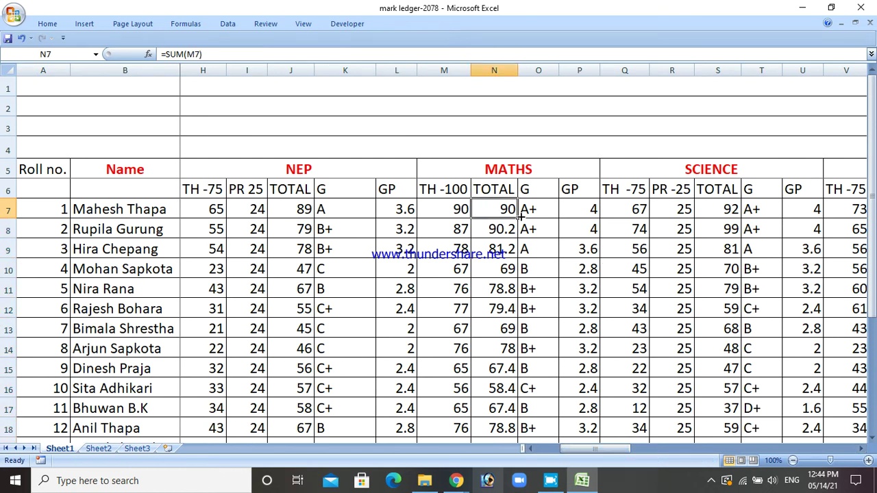
pyautogui.moveTo(520, 218); pyautogui.dragTo(514, 424)
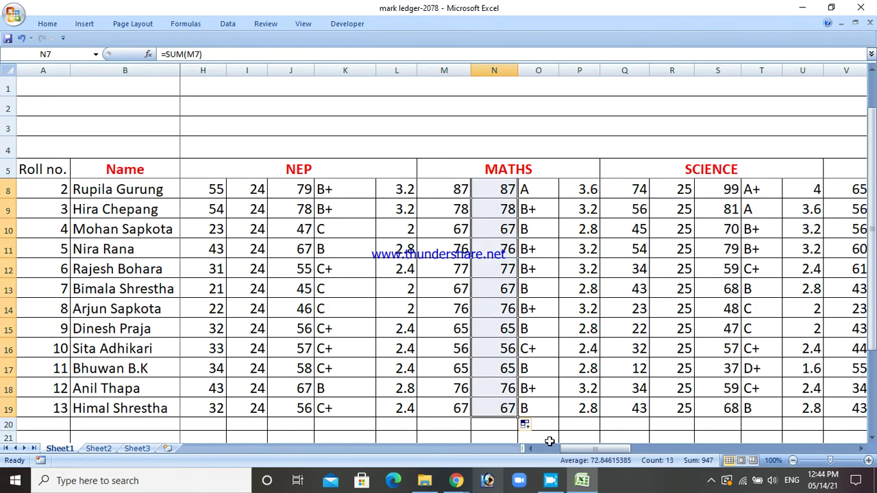
pyautogui.moveTo(565, 449); pyautogui.dragTo(738, 465)
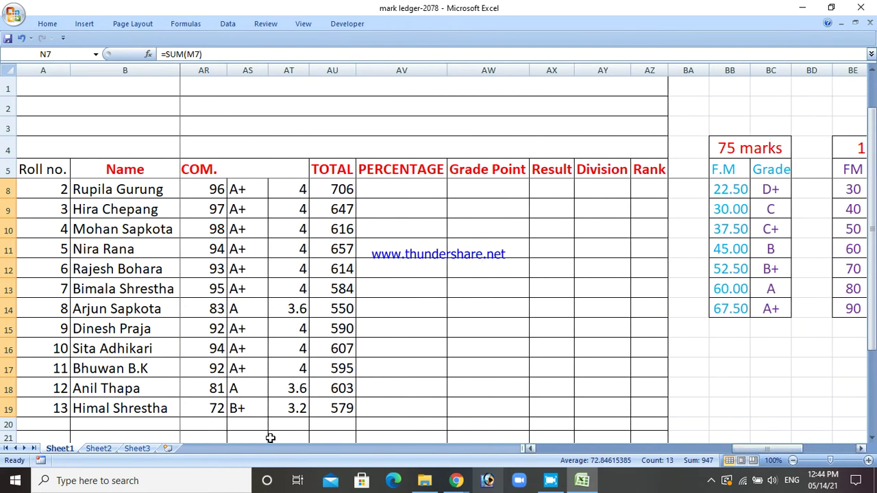
pyautogui.click(860, 450)
pyautogui.click(861, 449)
pyautogui.click(861, 449)
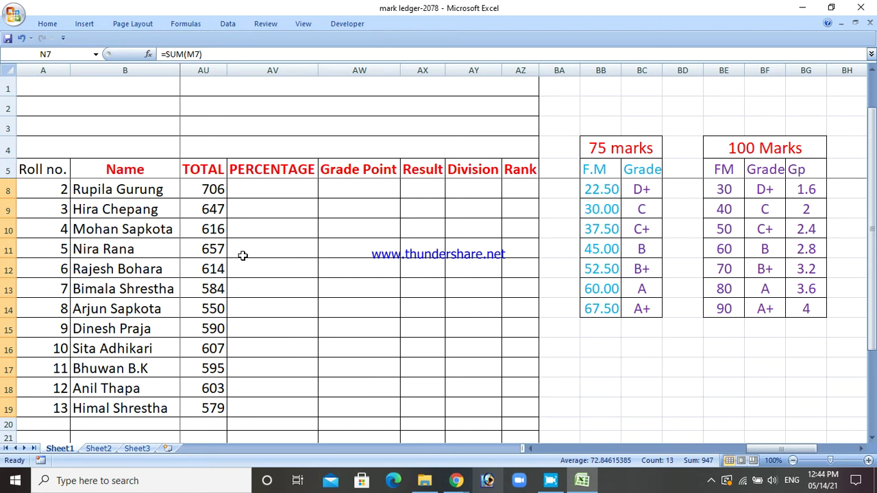
pyautogui.scroll(1, 243, 255)
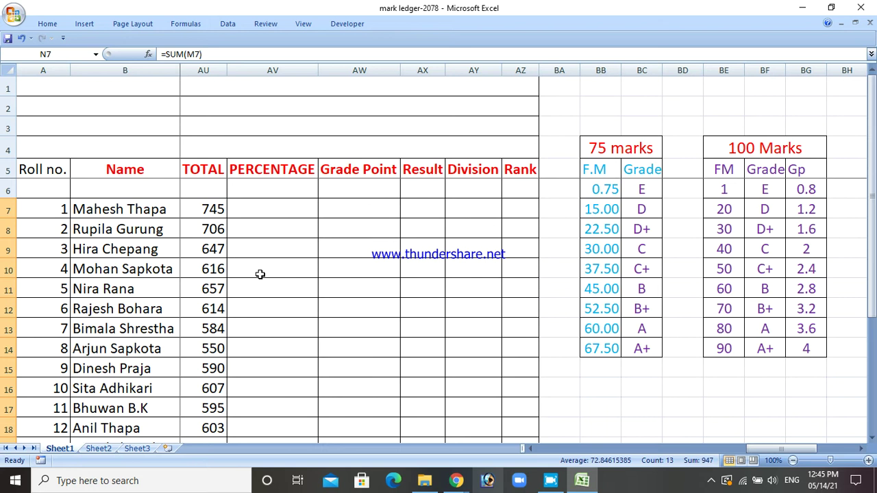
# Enter the formula =sum(AU7/8) in AV7 to calculate the first student's percentage.
pyautogui.click(263, 215)
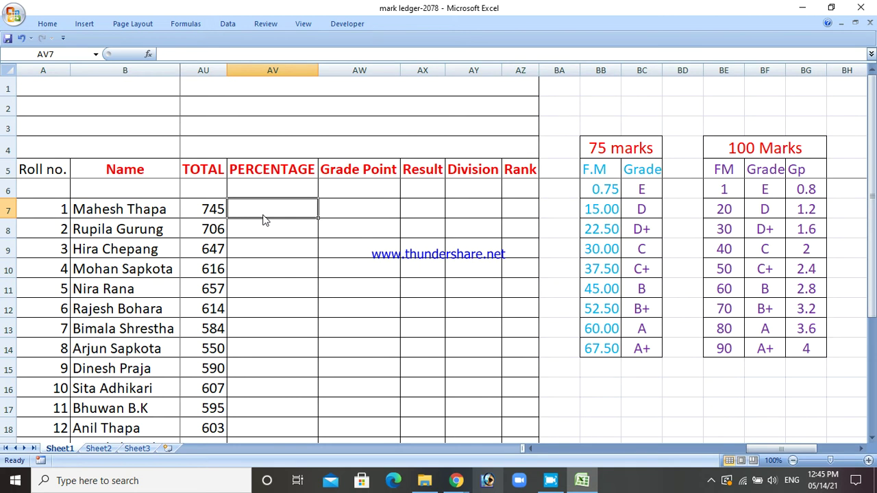
pyautogui.write('=')
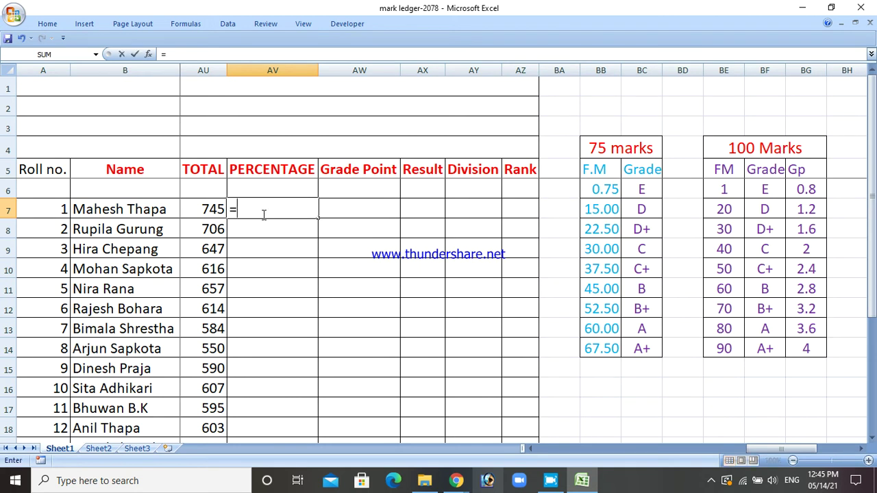
pyautogui.write('sum')
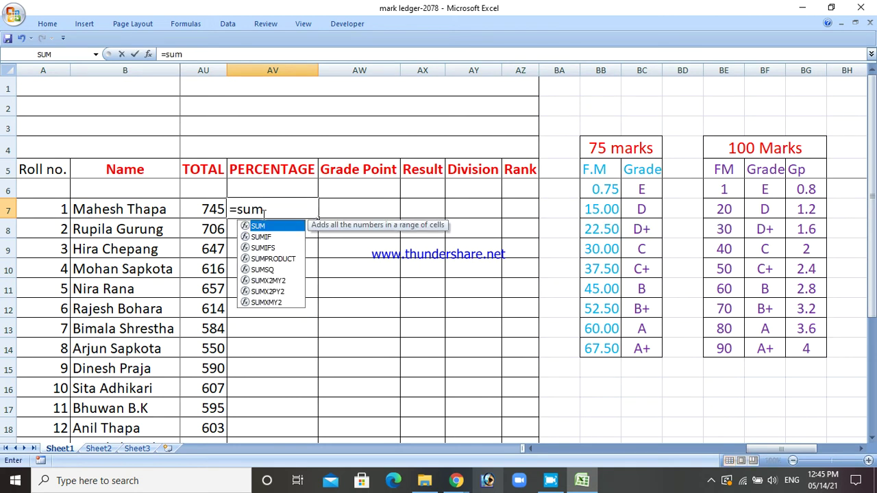
pyautogui.write('(')
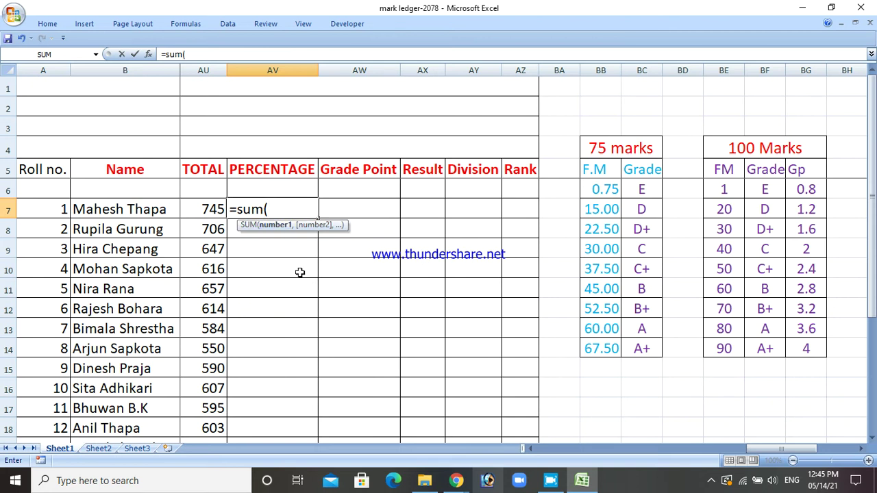
pyautogui.click(218, 209)
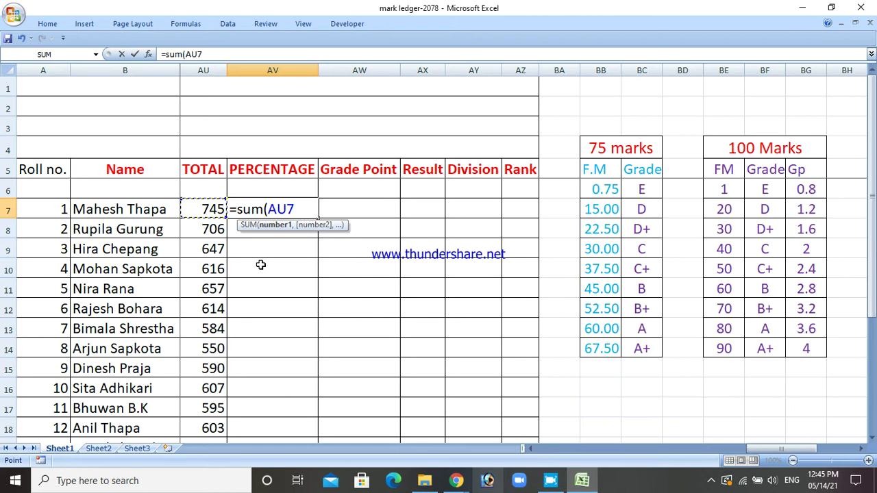
pyautogui.write('/8)')
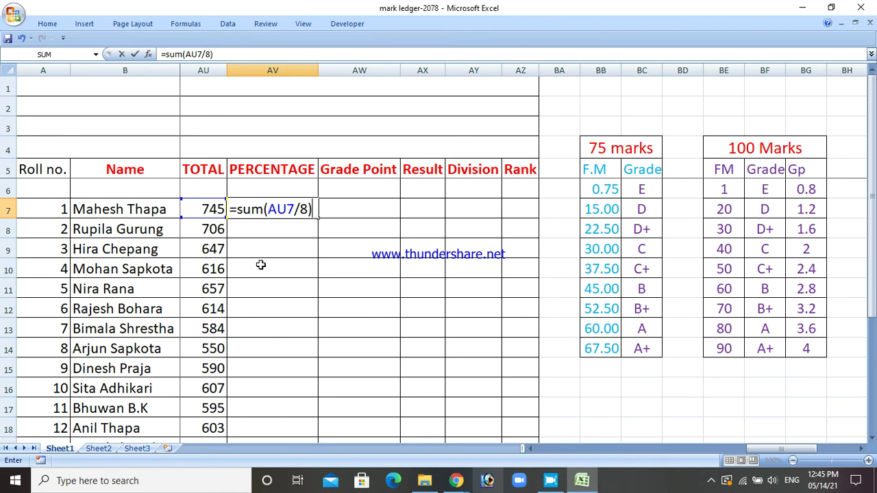
pyautogui.press('Return')
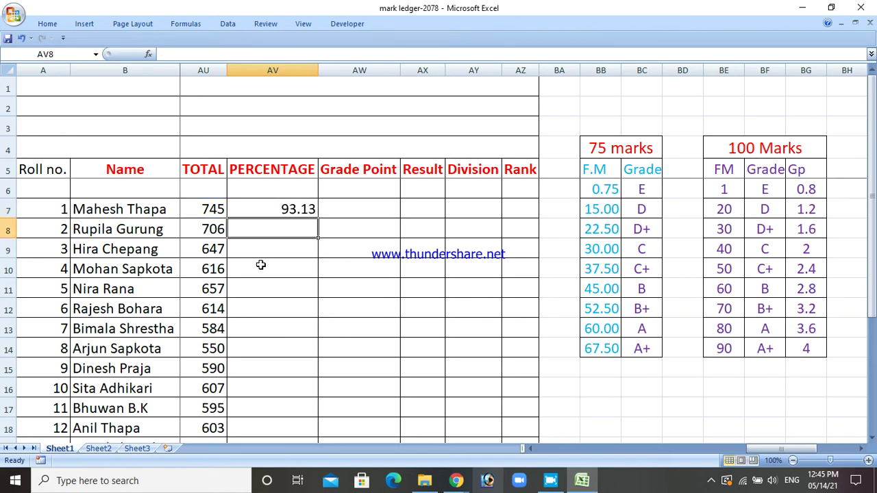
# Fill the percentage formula from AV7 down to AV19.
pyautogui.click(271, 217)
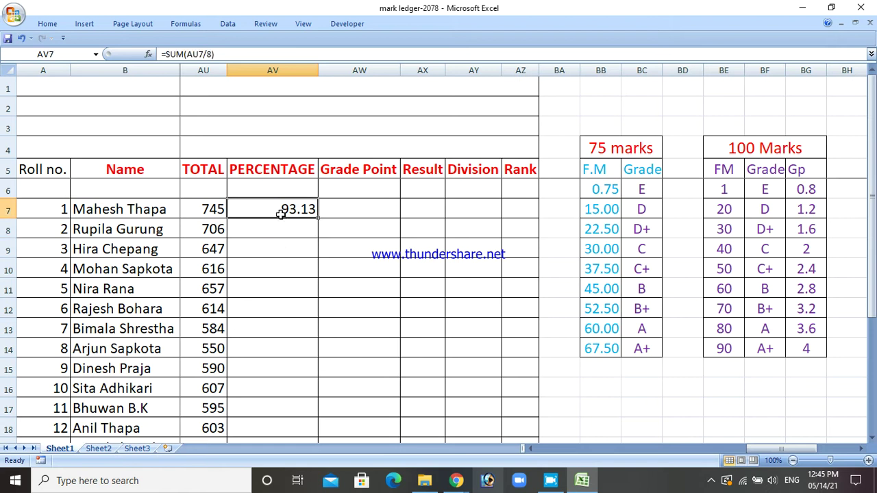
pyautogui.moveTo(318, 219); pyautogui.dragTo(303, 361)
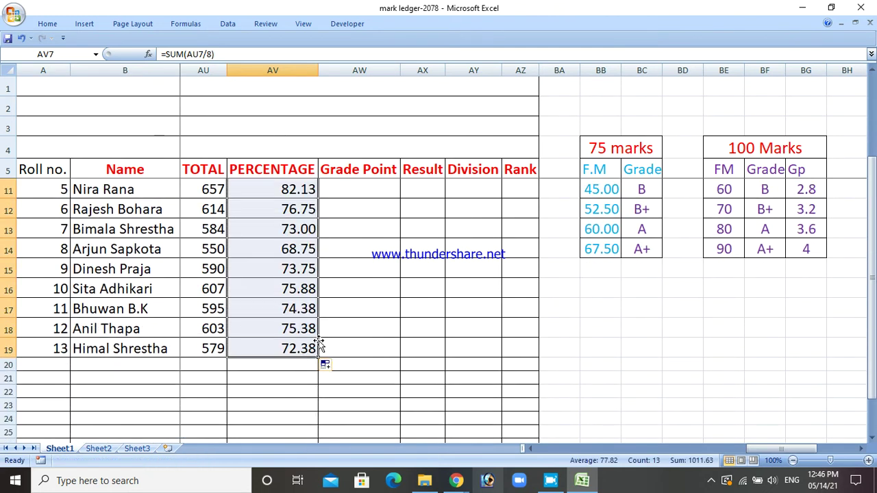
pyautogui.scroll(2, 314, 328)
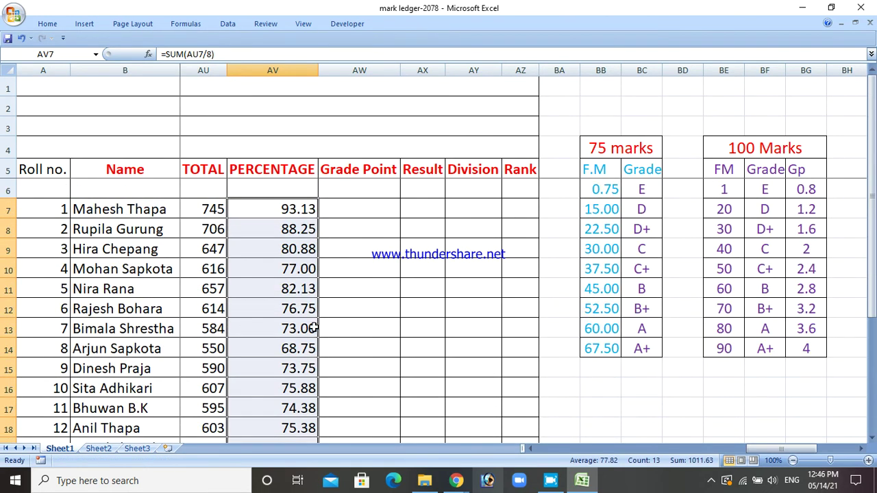
# Start a SUM formula in AW7 that adds the first student's English, Nepali and Maths grade points (G7+L7+P7).
pyautogui.click(353, 213)
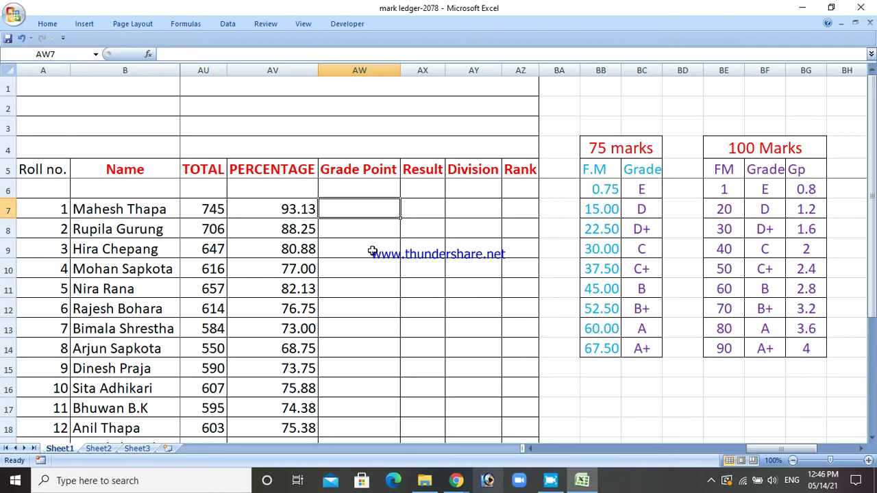
pyautogui.write('=')
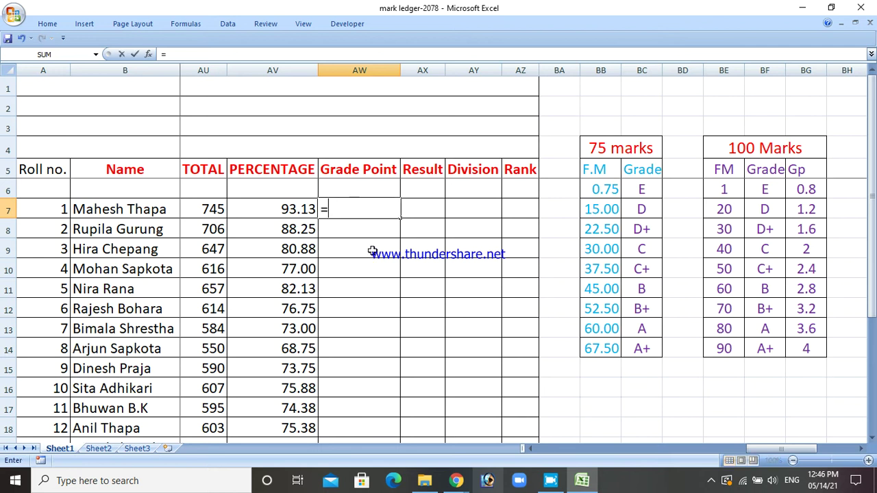
pyautogui.write('sum')
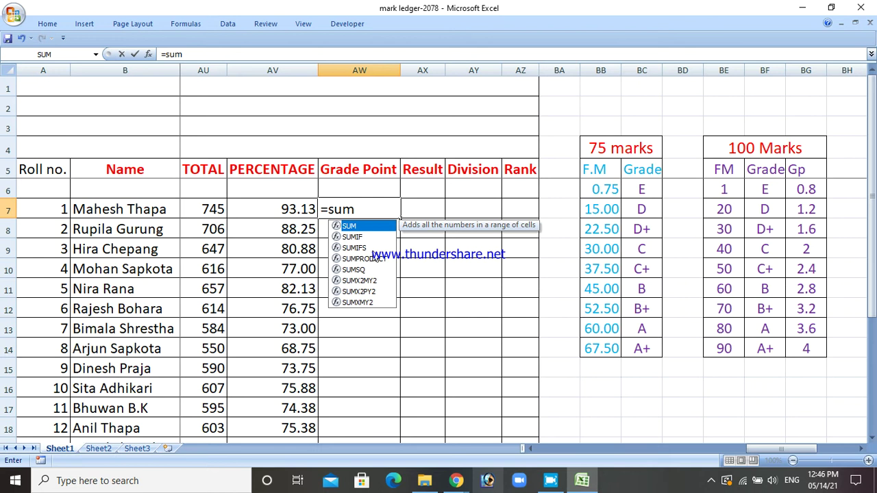
pyautogui.write('(')
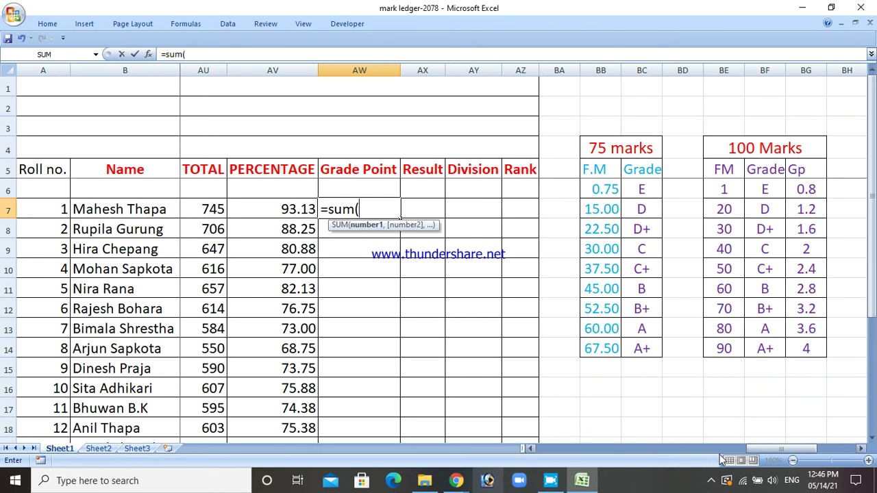
pyautogui.moveTo(757, 448); pyautogui.dragTo(553, 458)
pyautogui.moveTo(541, 457); pyautogui.dragTo(545, 455)
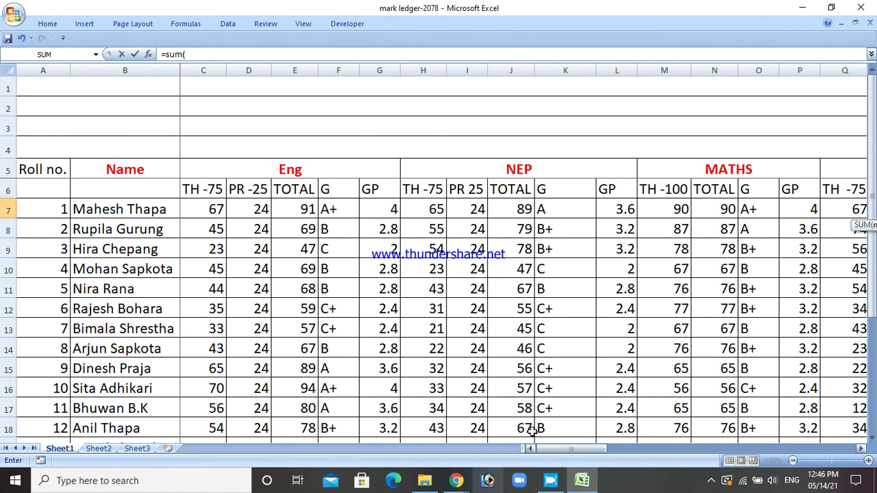
pyautogui.click(379, 213)
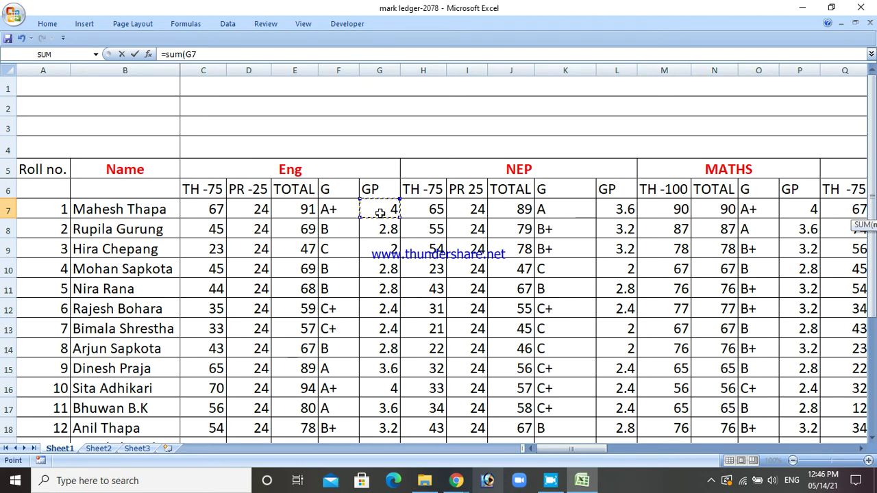
pyautogui.write('+')
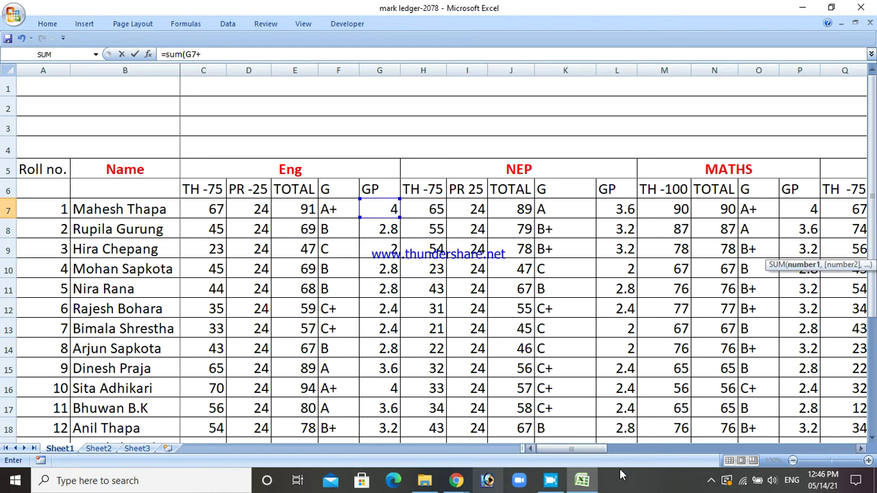
pyautogui.moveTo(569, 448)
pyautogui.mouseDown()
pyautogui.moveTo(762, 445)
pyautogui.moveTo(575, 448)
pyautogui.mouseUp()
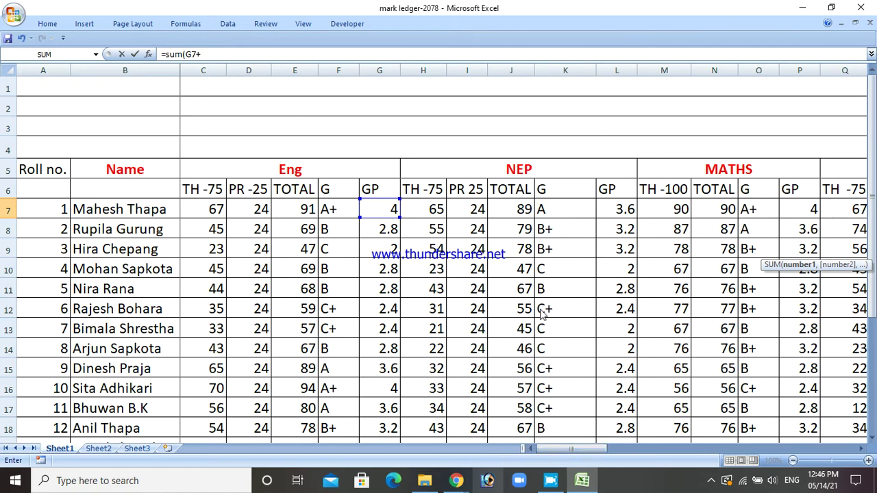
pyautogui.click(615, 210)
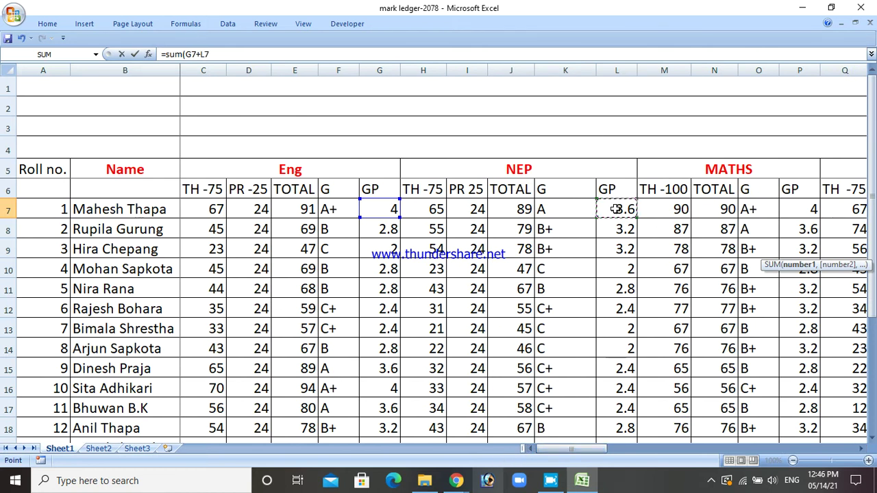
pyautogui.write('+')
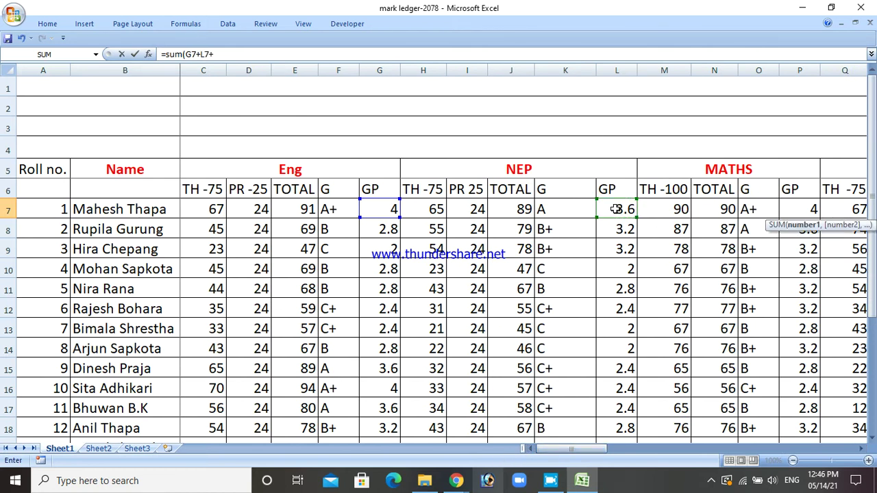
pyautogui.click(803, 209)
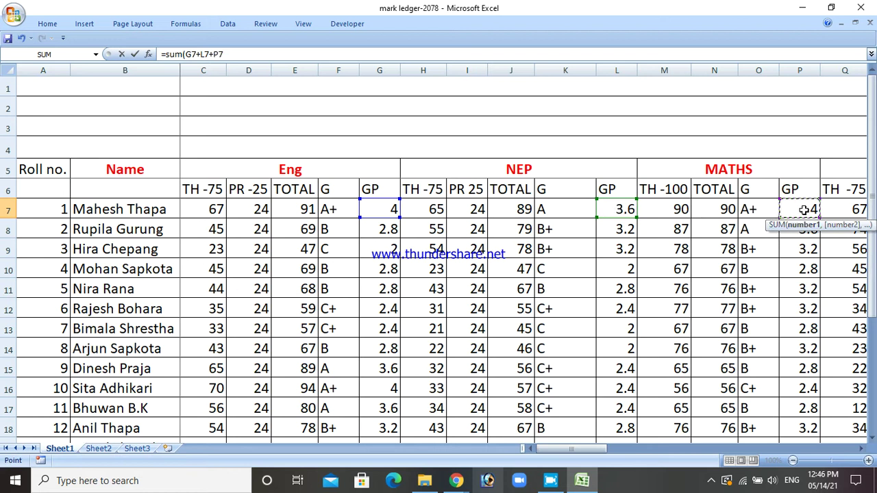
pyautogui.write('+')
# Extend the AW7 formula with the Science and Social grade points, U7 and Z7.
pyautogui.click(861, 449)
pyautogui.click(861, 450)
pyautogui.click(862, 449)
pyautogui.click(861, 450)
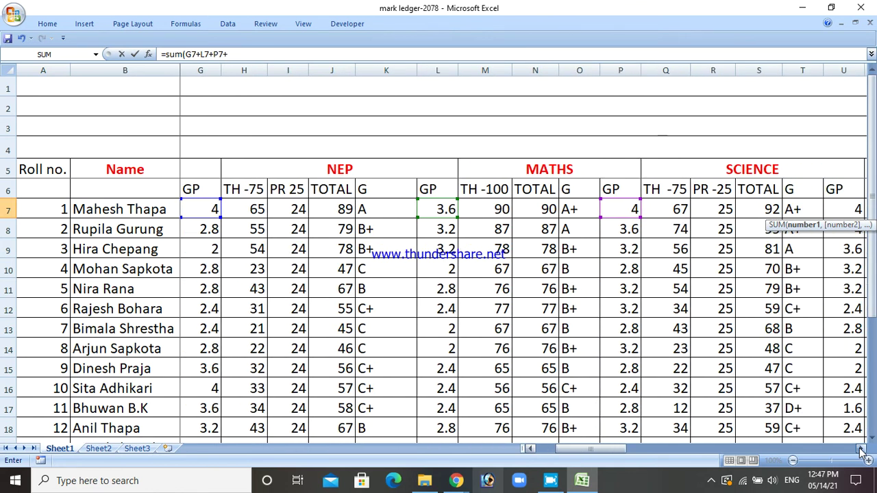
pyautogui.click(861, 450)
pyautogui.click(861, 449)
pyautogui.click(861, 449)
pyautogui.click(861, 449)
pyautogui.click(861, 450)
pyautogui.click(861, 449)
pyautogui.click(861, 449)
pyautogui.click(861, 449)
pyautogui.click(861, 450)
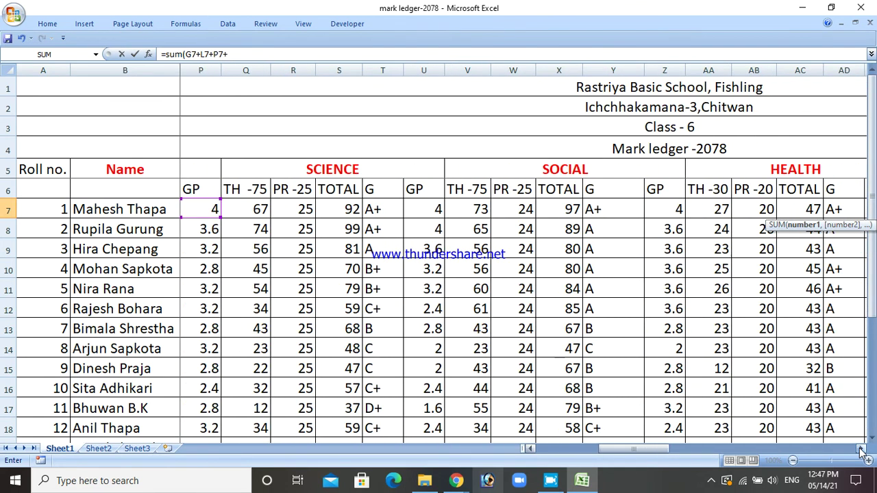
pyautogui.click(861, 449)
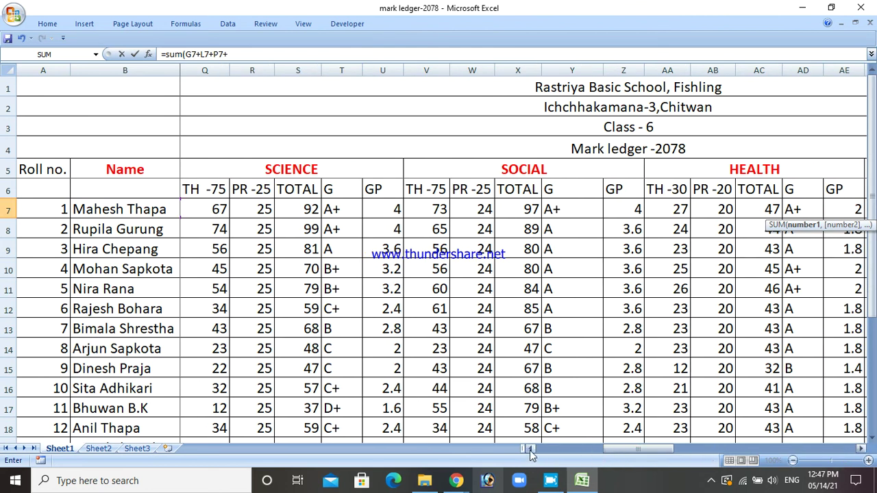
pyautogui.click(530, 450)
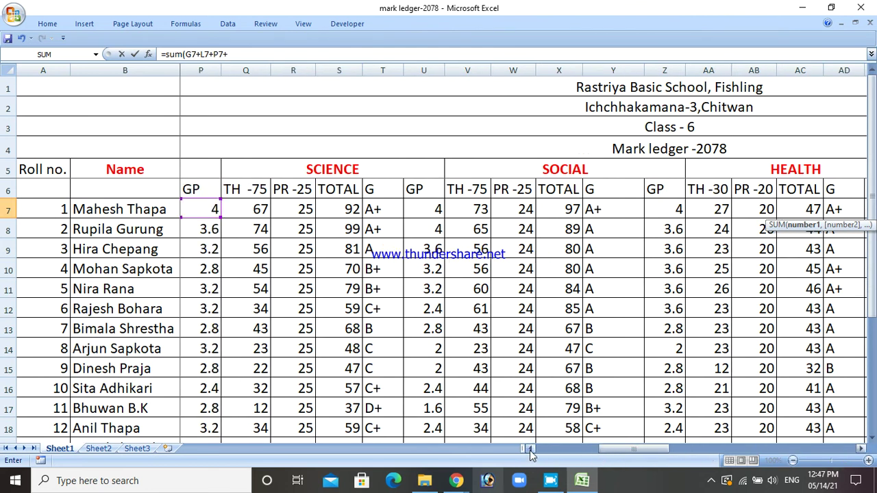
pyautogui.click(427, 209)
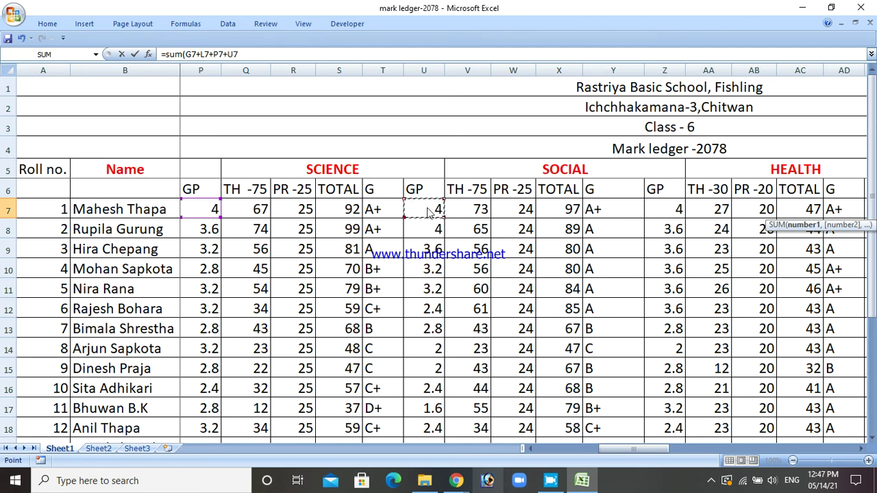
pyautogui.write('+')
pyautogui.click(662, 209)
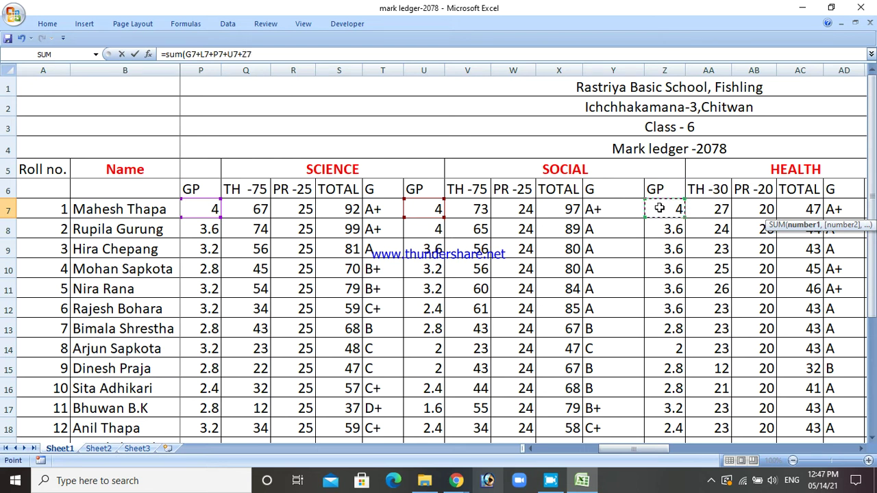
# Add the Health and Moral grade points, AE7 and AJ7, to the AW7 formula.
pyautogui.click(861, 448)
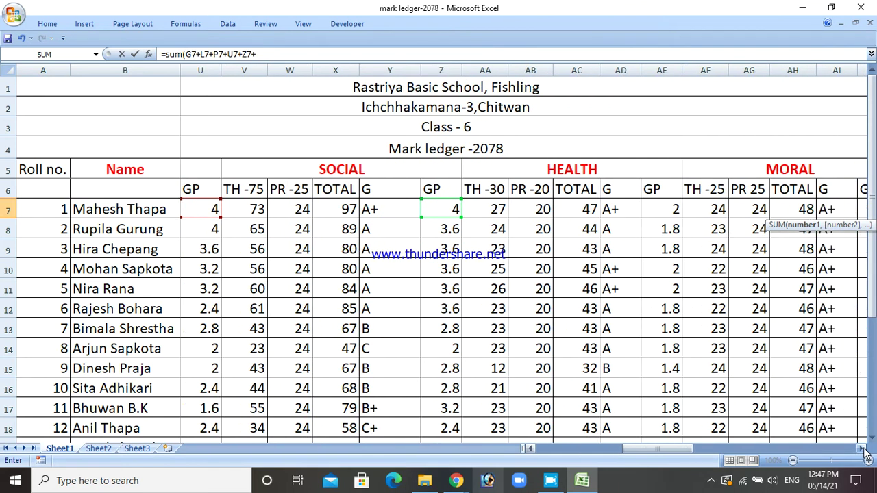
pyautogui.write('+')
pyautogui.click(521, 216)
pyautogui.write('+')
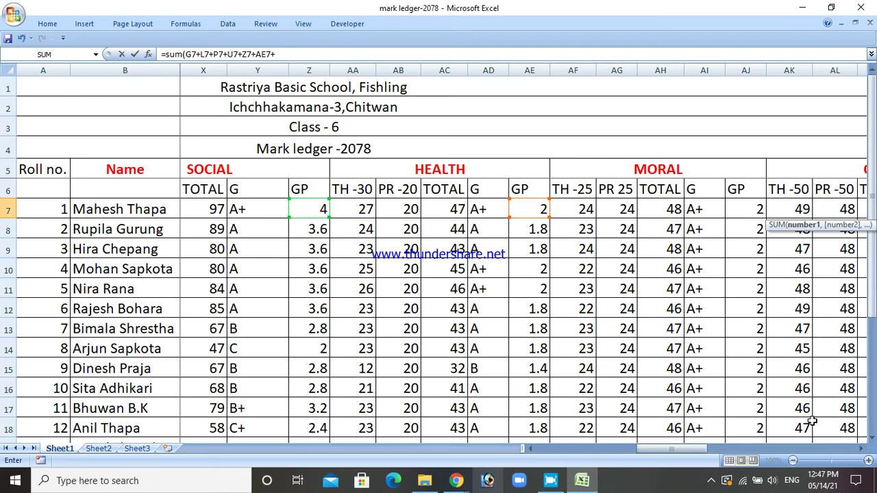
pyautogui.click(860, 448)
pyautogui.click(860, 448)
pyautogui.click(861, 448)
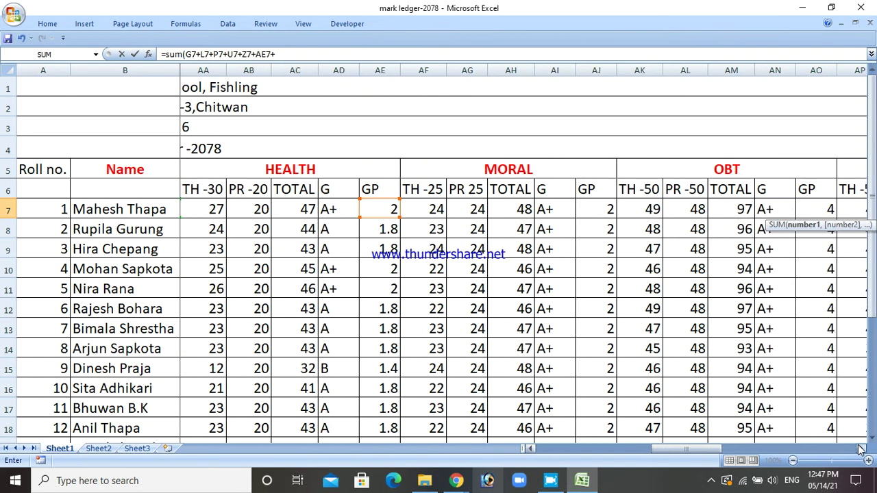
pyautogui.click(592, 206)
pyautogui.write('+')
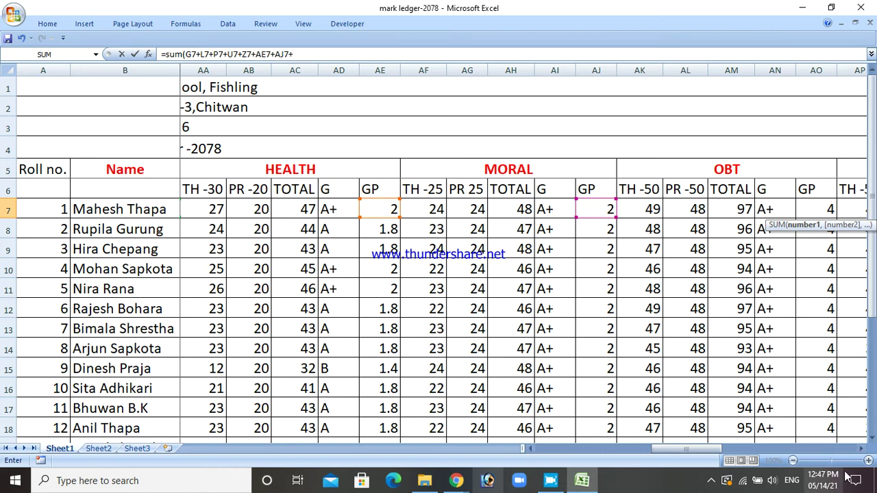
# Add the OBT and COM. grade points, AO7 and AT7, to the AW7 formula.
pyautogui.click(860, 448)
pyautogui.click(860, 448)
pyautogui.click(860, 448)
pyautogui.click(861, 448)
pyautogui.click(860, 448)
pyautogui.click(861, 448)
pyautogui.click(861, 448)
pyautogui.click(516, 213)
pyautogui.write('+')
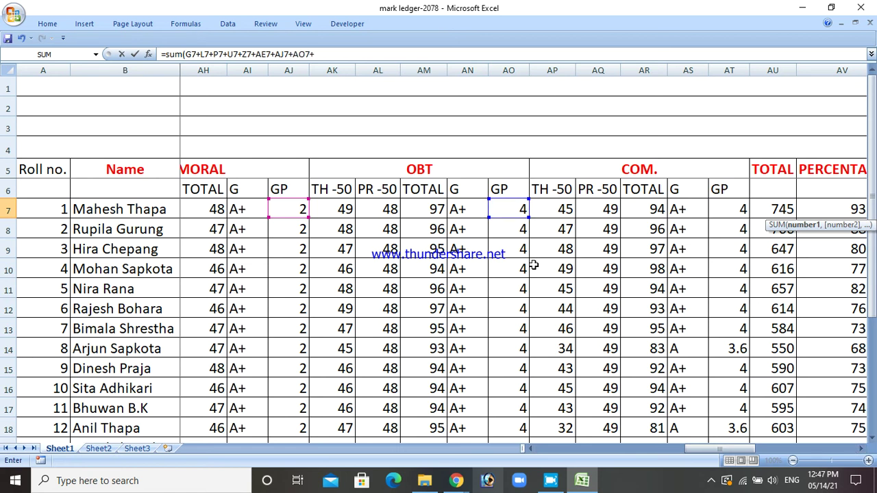
pyautogui.click(732, 209)
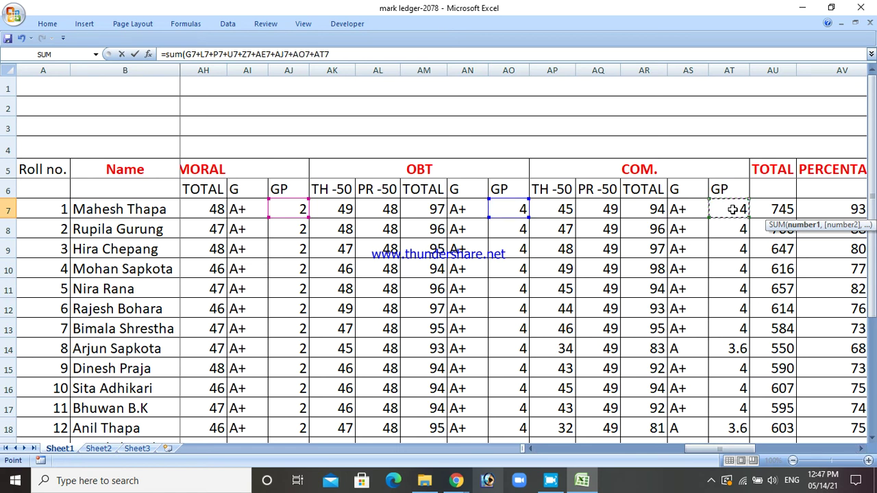
# Close the sum in the AW7 formula, divide it by 8 and enter it.
pyautogui.click(861, 448)
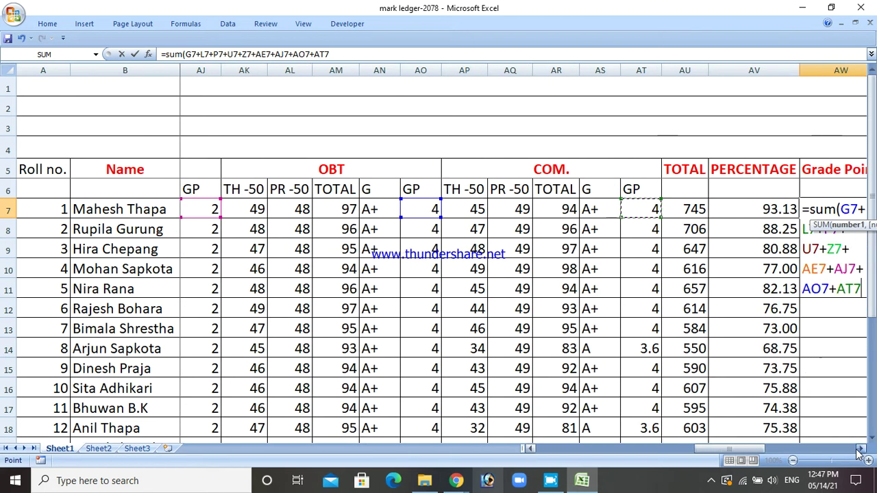
pyautogui.click(861, 448)
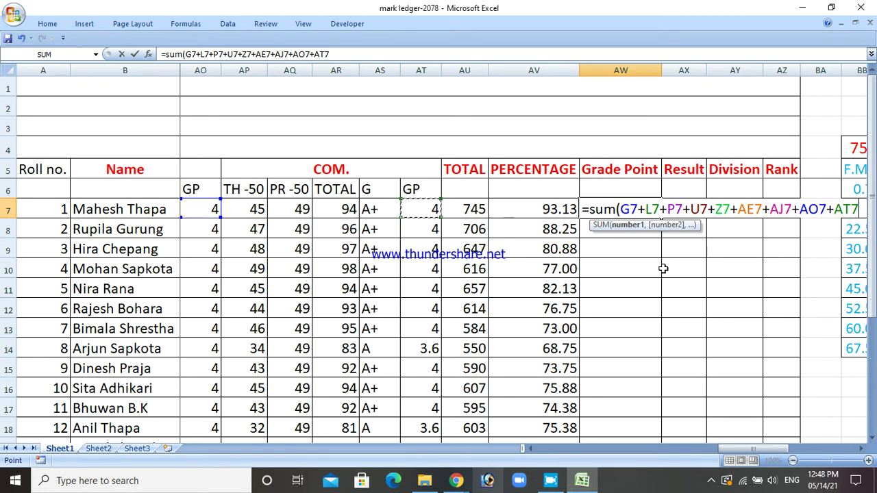
pyautogui.write(')')
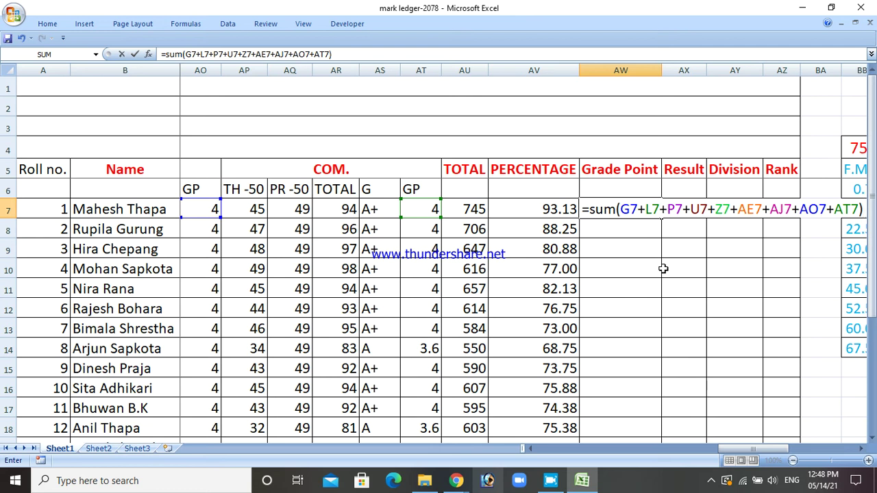
pyautogui.write('/')
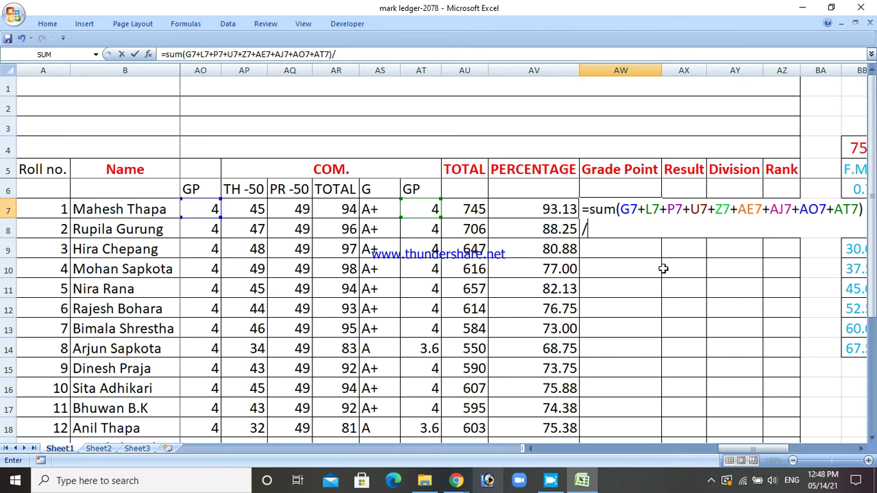
pyautogui.write('8')
pyautogui.press('Return')
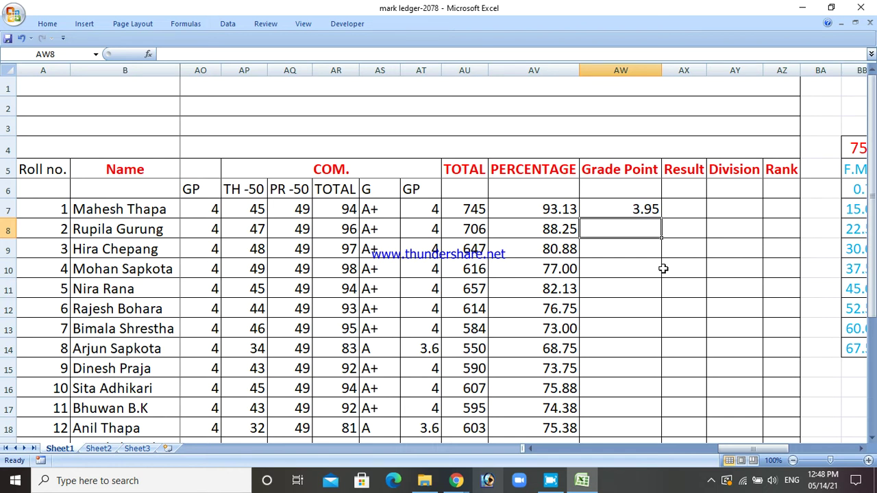
# Review the grade point formula in AW7 and the Moral GP lookup formula in AJ7.
pyautogui.click(621, 208)
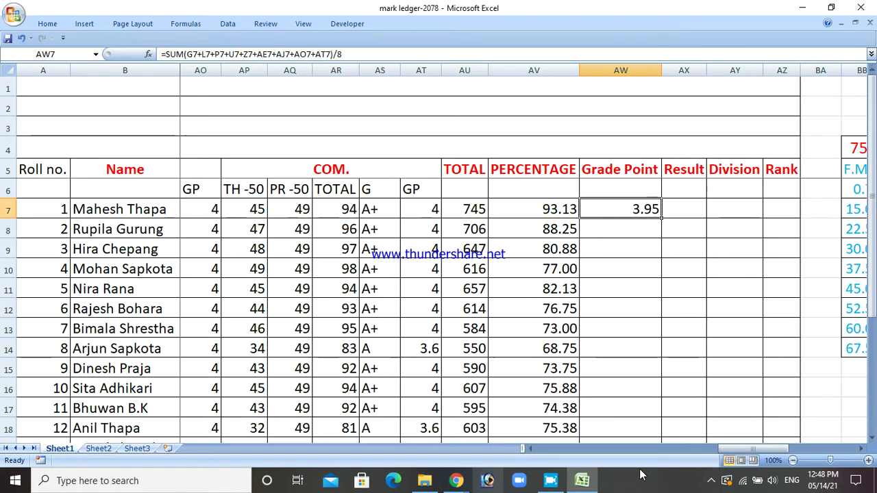
pyautogui.click(531, 448)
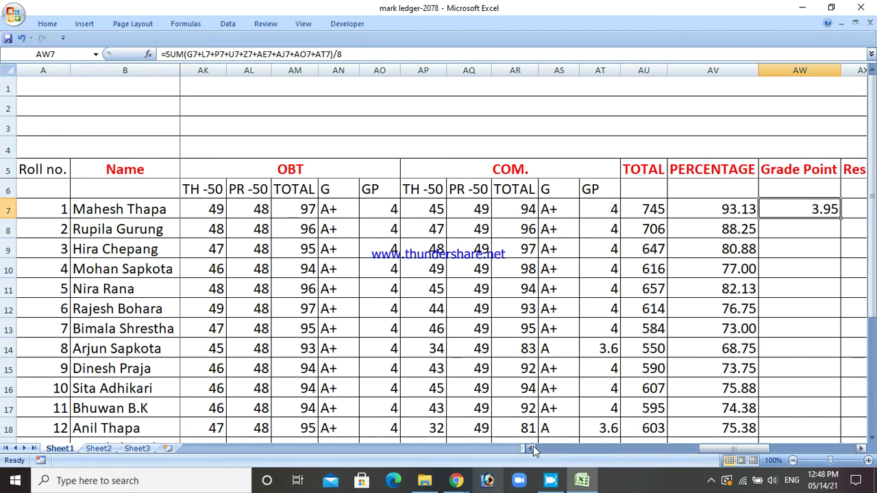
pyautogui.click(533, 448)
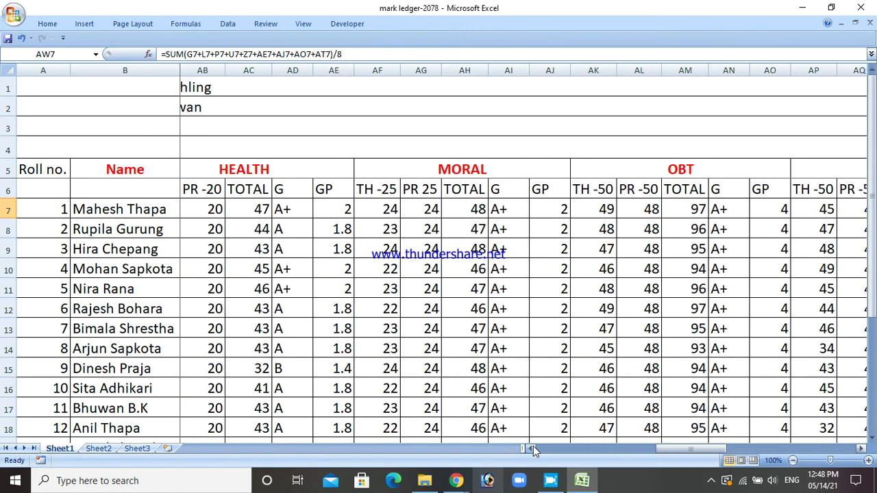
pyautogui.click(550, 217)
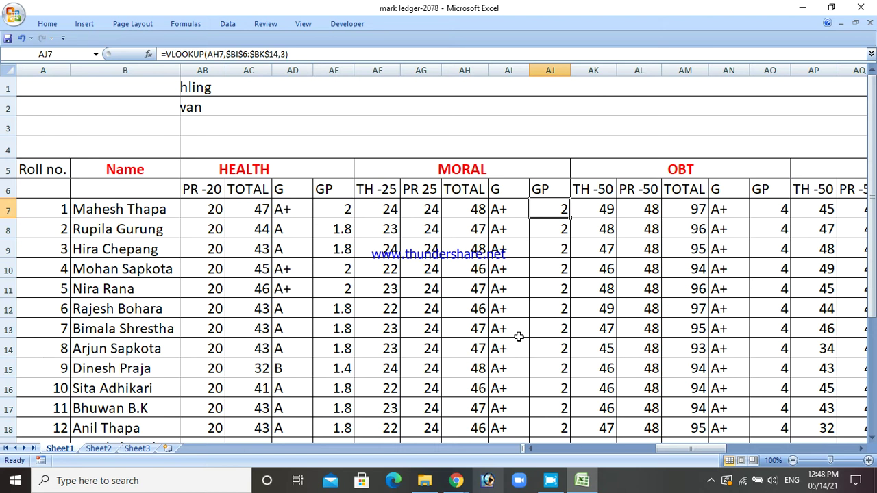
# Switch to the Google Meet window in Chrome to view the meeting participants.
pyautogui.moveTo(454, 477)
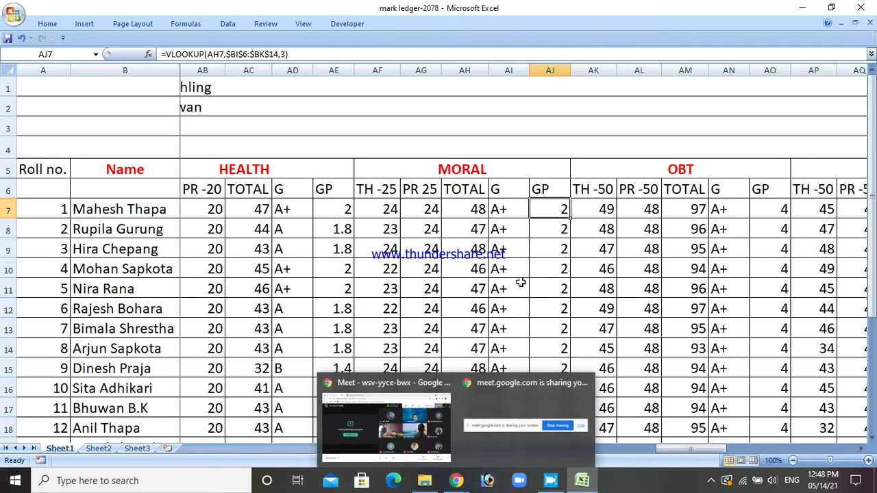
pyautogui.click(423, 429)
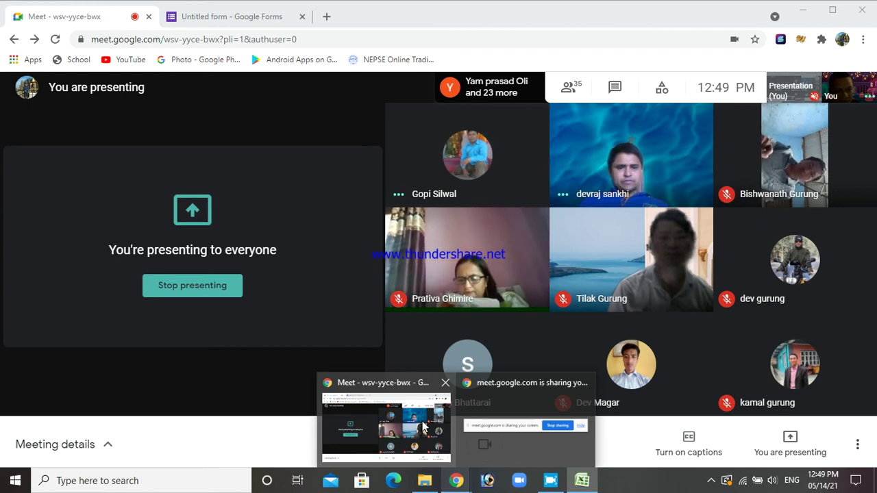
pyautogui.click(423, 427)
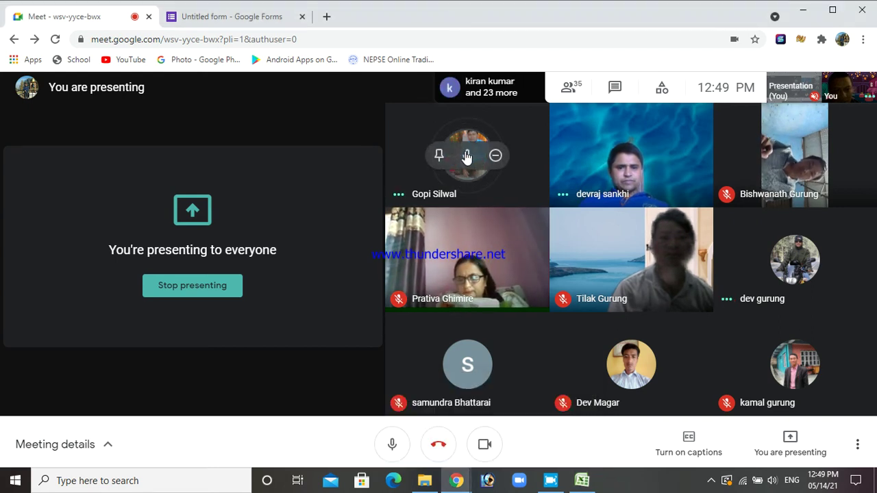
# Mute the participant in the first meeting tile and switch back to the mark ledger-2078 workbook in Excel.
pyautogui.click(466, 154)
pyautogui.click(510, 294)
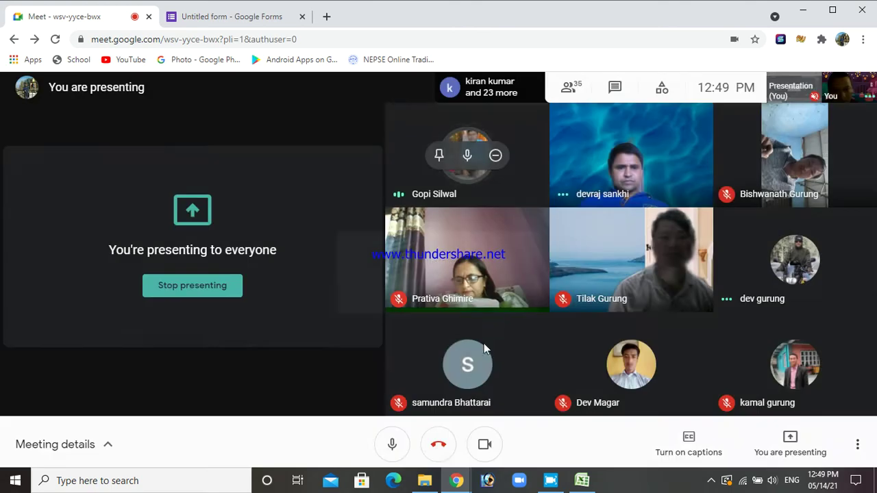
pyautogui.click(581, 481)
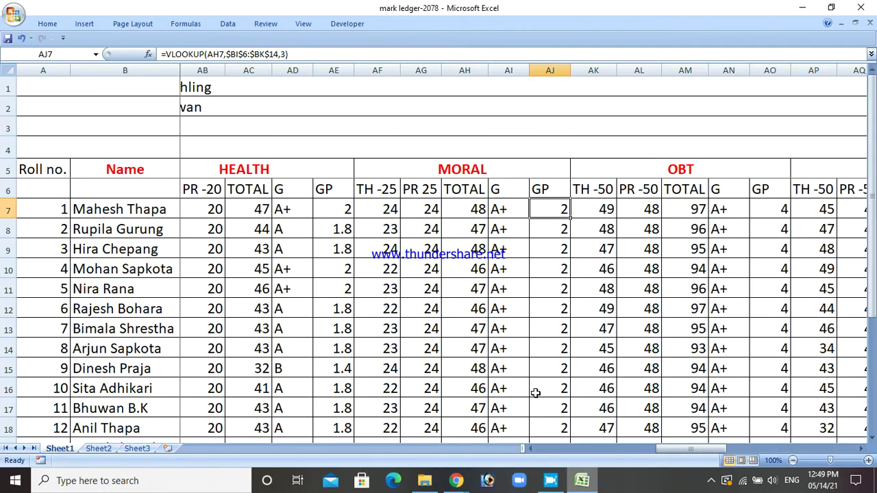
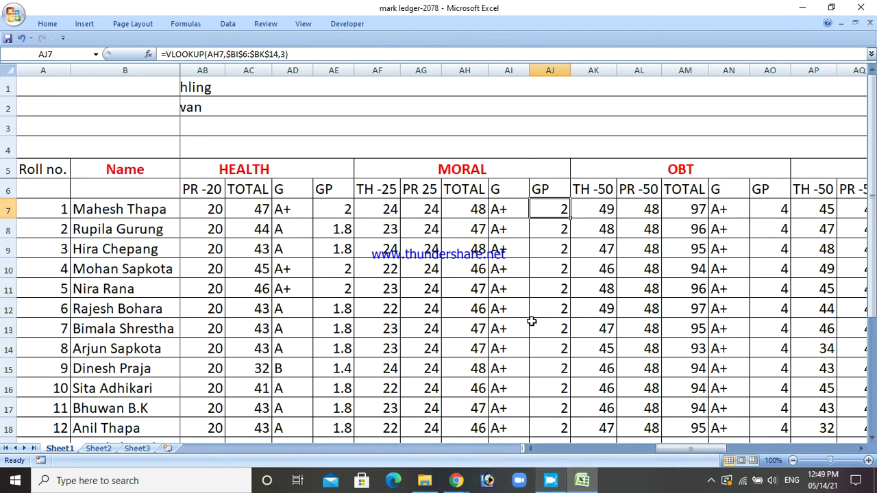
# Look through the ledger's student rows and its subject, total, percentage and grade point columns.
pyautogui.scroll(-2, 527, 326)
pyautogui.scroll(2, 527, 326)
pyautogui.click(529, 448)
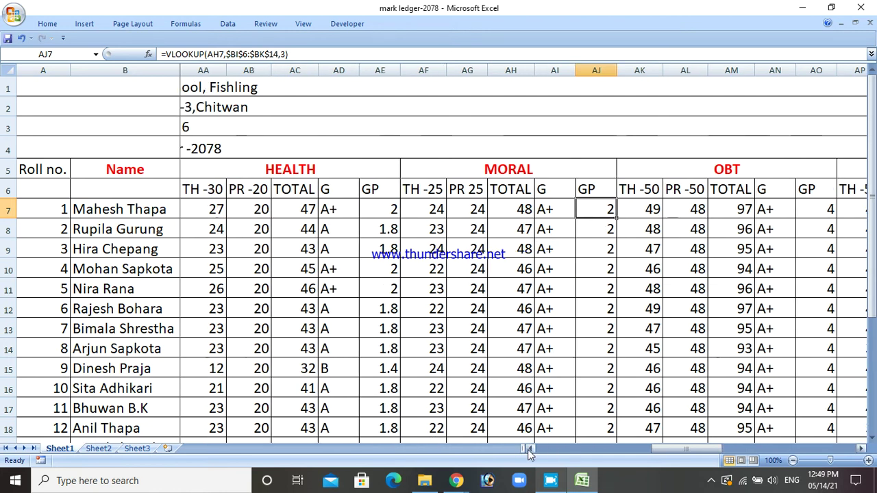
pyautogui.click(529, 449)
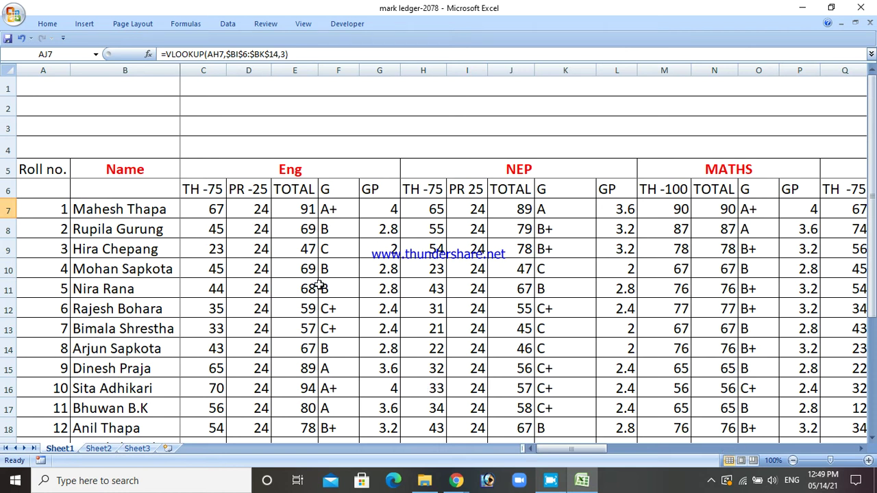
pyautogui.scroll(-3, 368, 337)
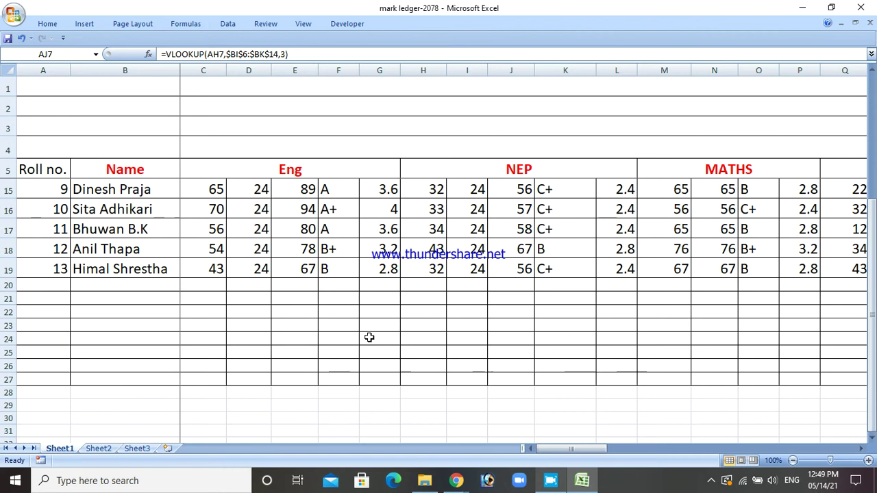
pyautogui.scroll(3, 369, 337)
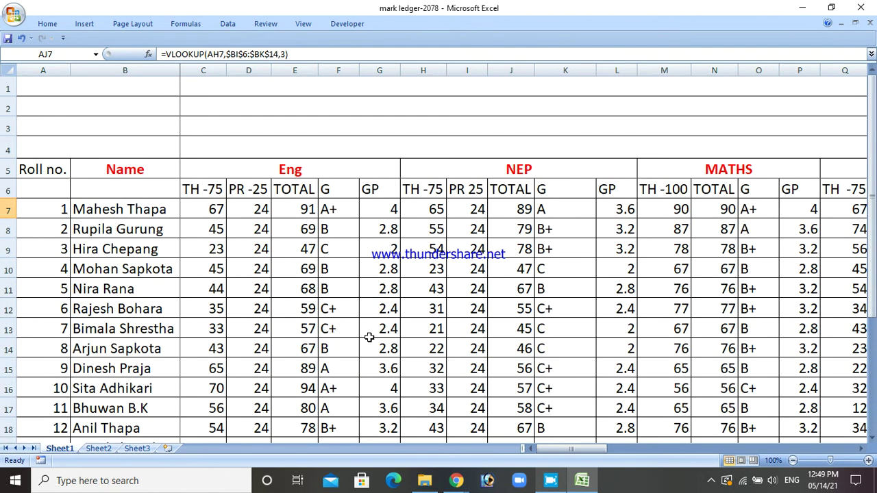
pyautogui.scroll(-8, 368, 337)
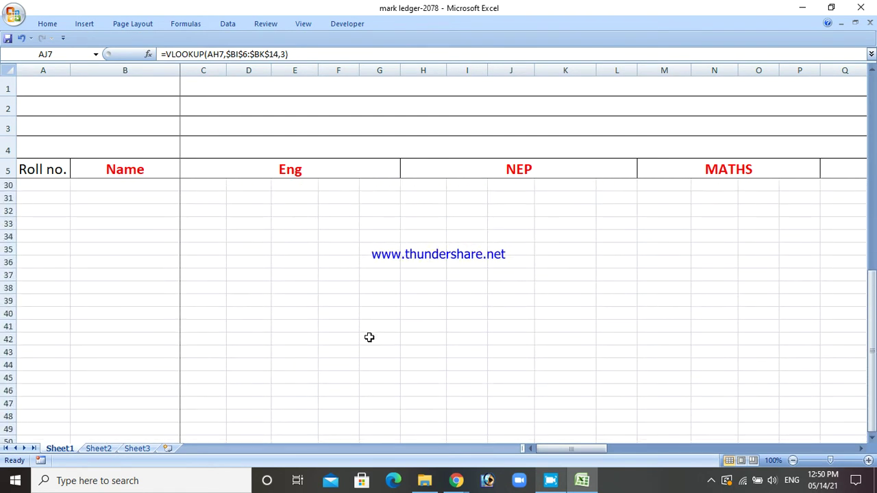
pyautogui.scroll(8, 368, 337)
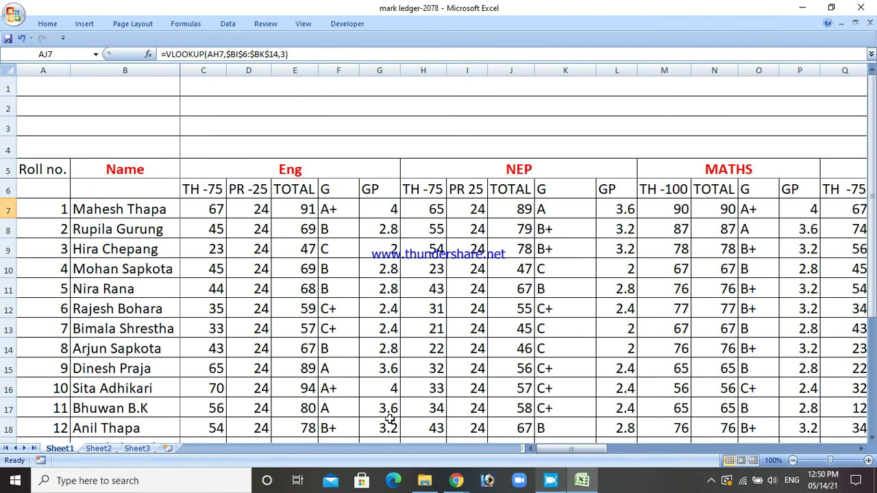
pyautogui.moveTo(548, 453); pyautogui.dragTo(708, 453)
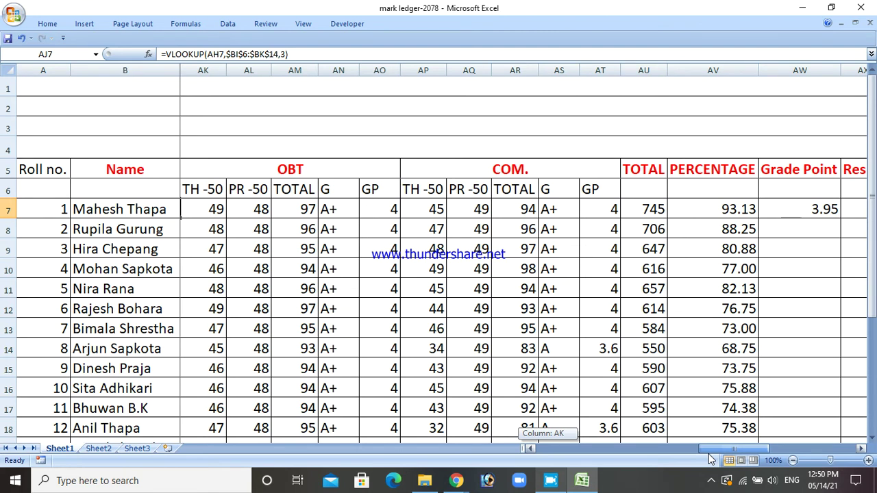
pyautogui.moveTo(711, 459); pyautogui.dragTo(411, 469)
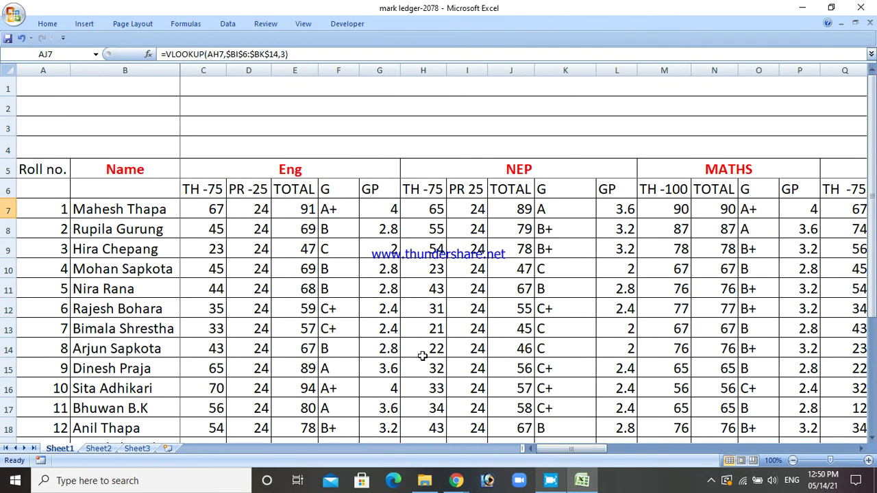
pyautogui.scroll(-1, 422, 355)
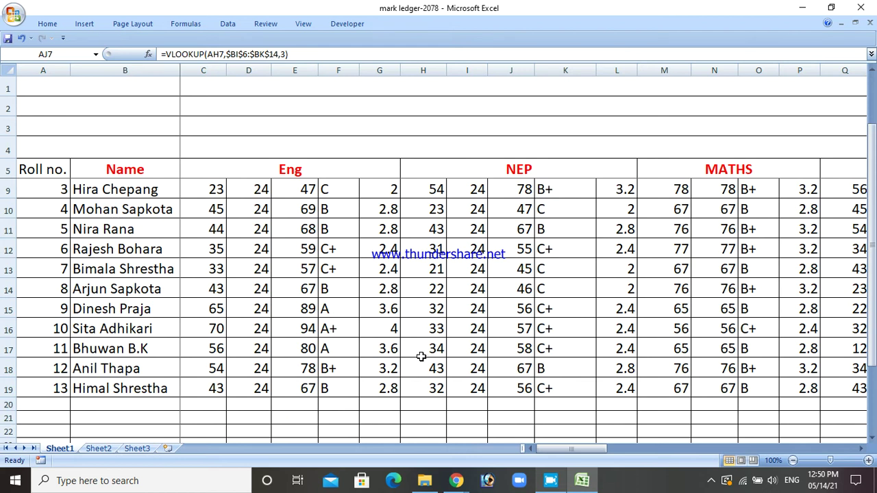
pyautogui.scroll(1, 420, 356)
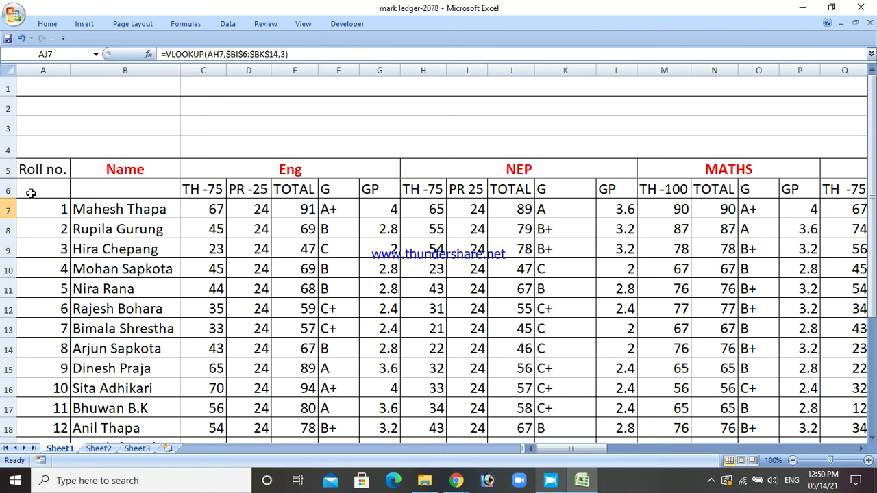
# Try applying all borders to the entire worksheet, inspect the student rows, and undo the border change.
pyautogui.hscroll(6, 34, 185)
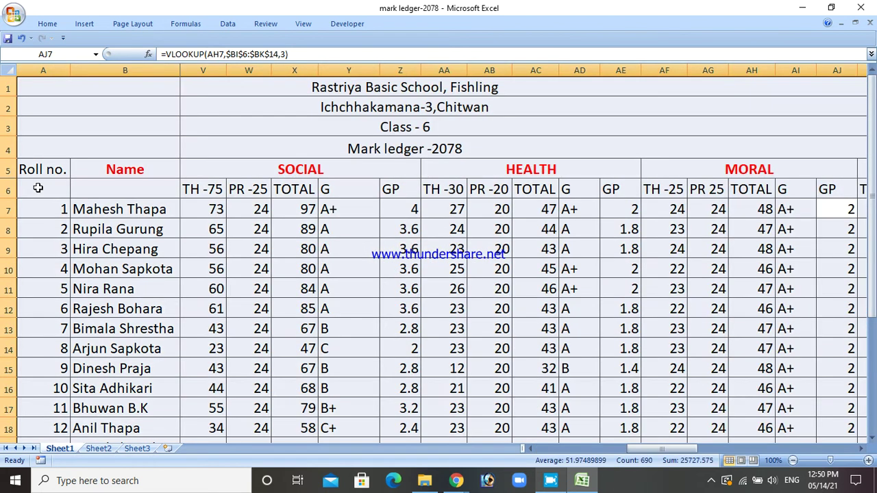
pyautogui.click(45, 23)
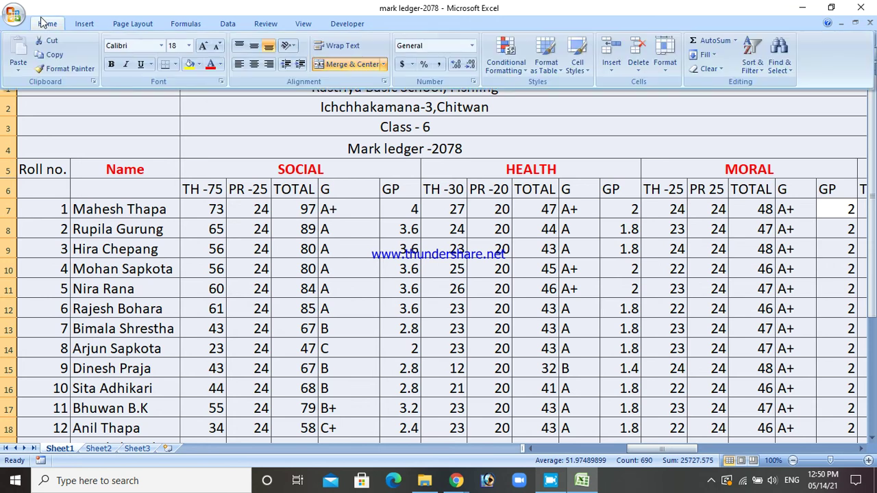
pyautogui.click(176, 67)
pyautogui.click(198, 164)
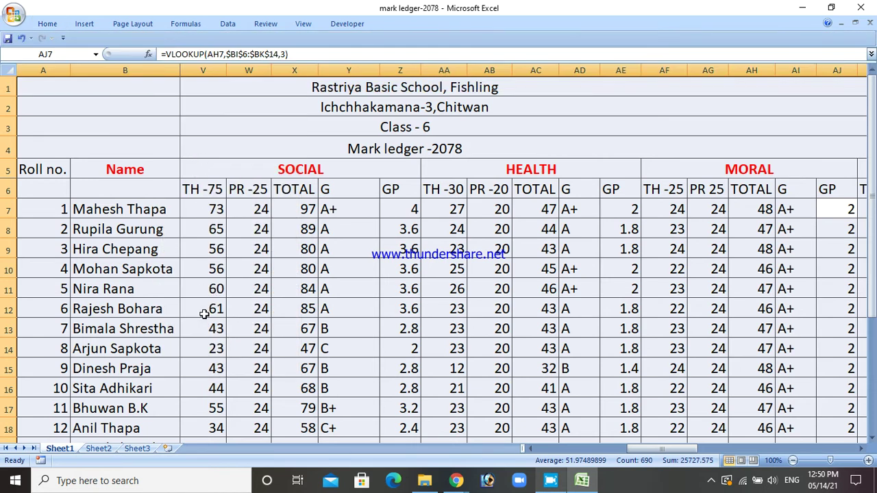
pyautogui.click(140, 314)
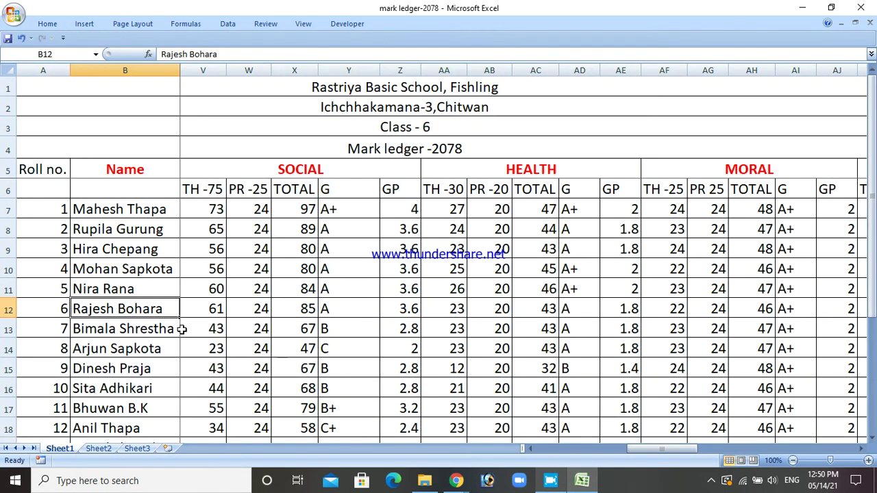
pyautogui.scroll(-3, 227, 343)
pyautogui.scroll(3, 227, 342)
pyautogui.hotkey('ctrl', 'z')
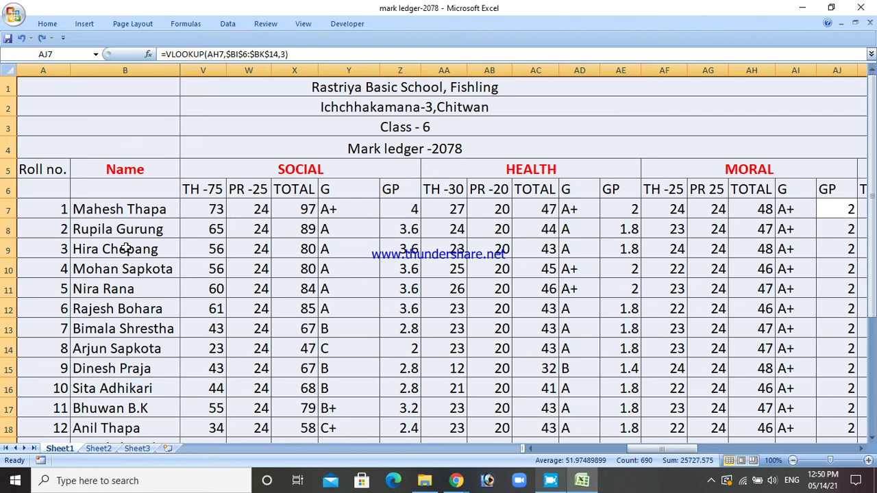
# Apply all borders to the ledger table from the Roll no. header in A5 to the Rank column in AZ19.
pyautogui.click(48, 165)
pyautogui.moveTo(48, 166); pyautogui.dragTo(765, 326)
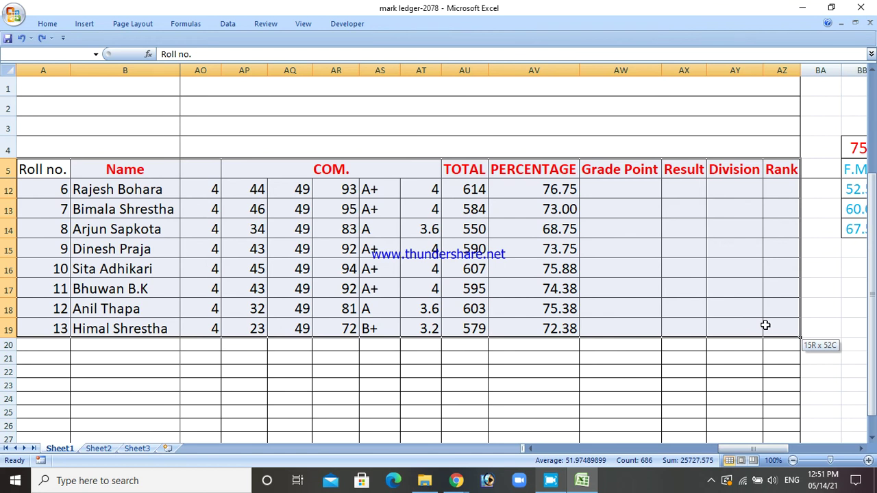
pyautogui.moveTo(765, 325); pyautogui.dragTo(765, 325)
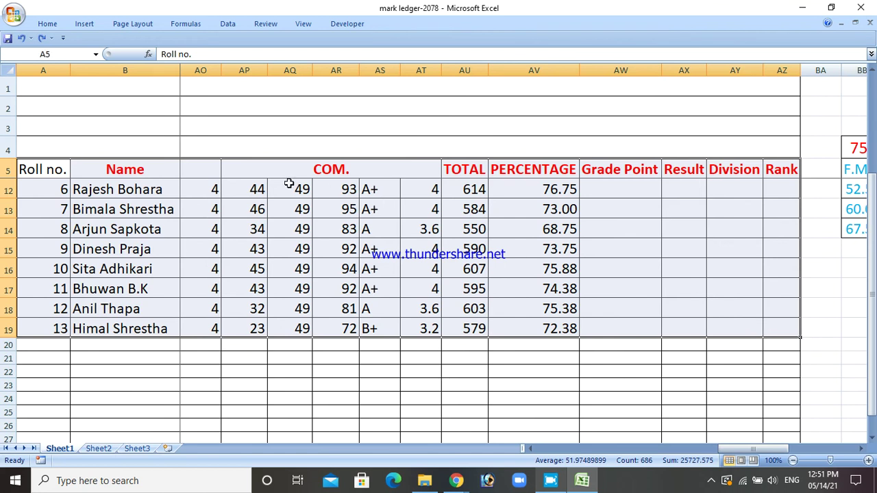
pyautogui.click(45, 24)
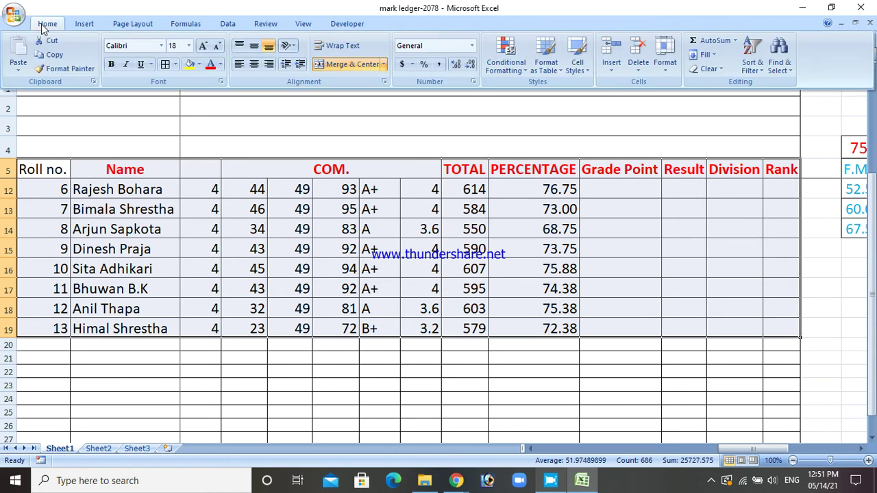
pyautogui.click(165, 64)
pyautogui.click(173, 249)
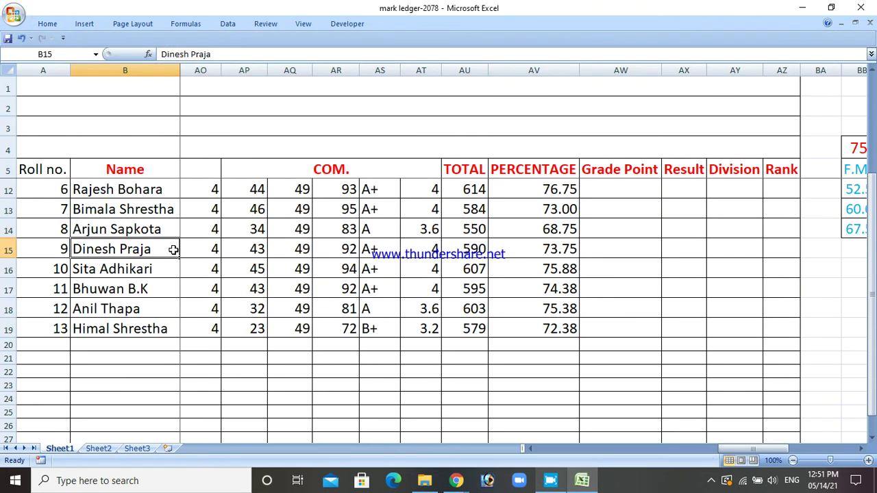
# Check the bordered ledger from the roll numbers and names across to the result columns, ending on the first student's Result cell, AX7.
pyautogui.scroll(2, 148, 297)
pyautogui.scroll(-11, 148, 296)
pyautogui.scroll(11, 148, 296)
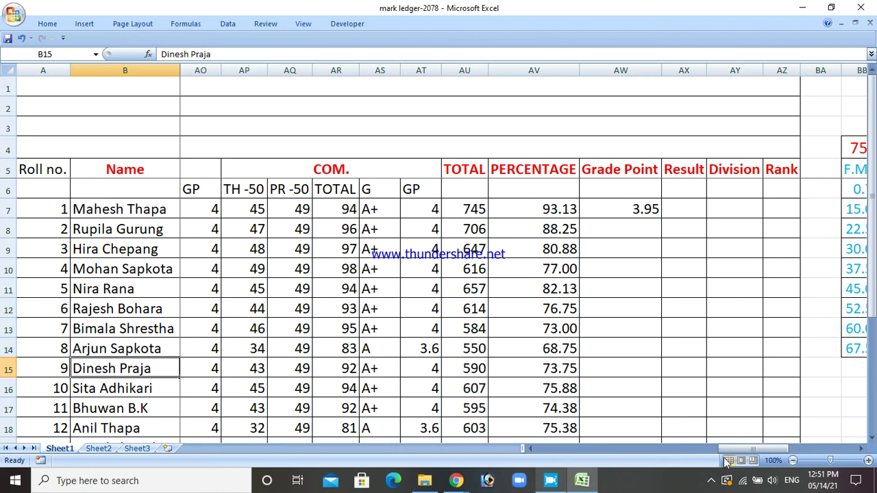
pyautogui.moveTo(732, 451); pyautogui.dragTo(522, 452)
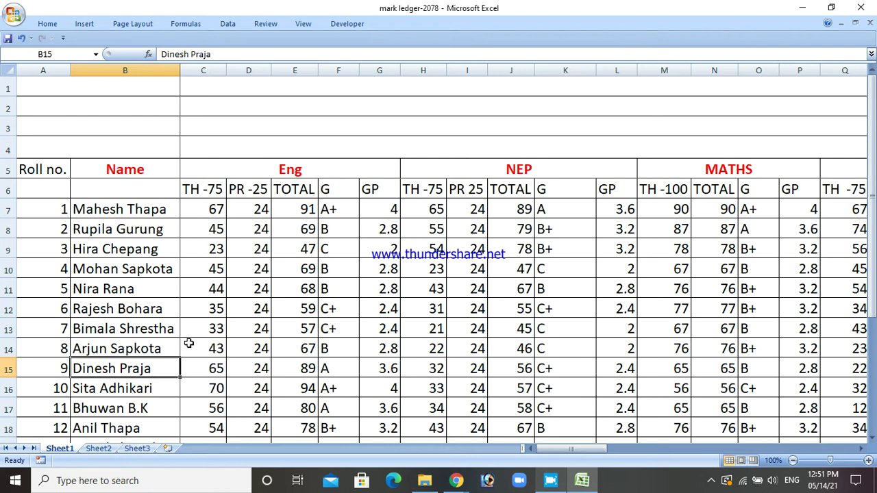
pyautogui.click(157, 207)
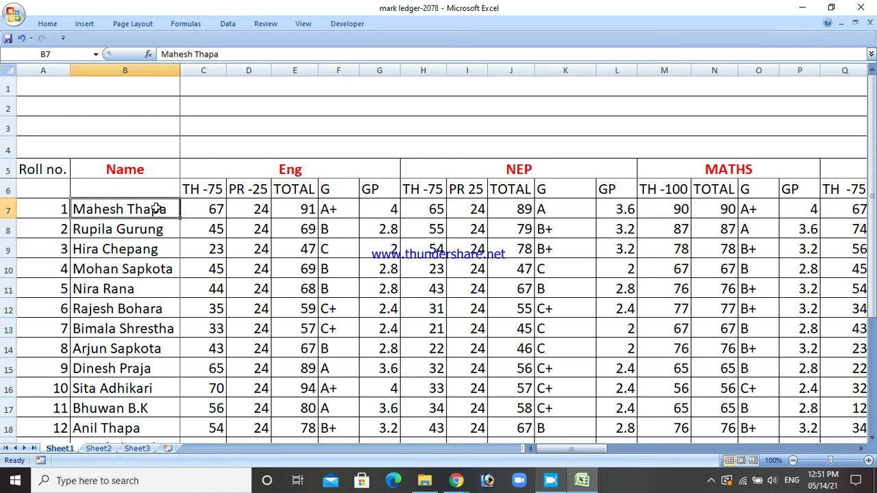
pyautogui.click(64, 209)
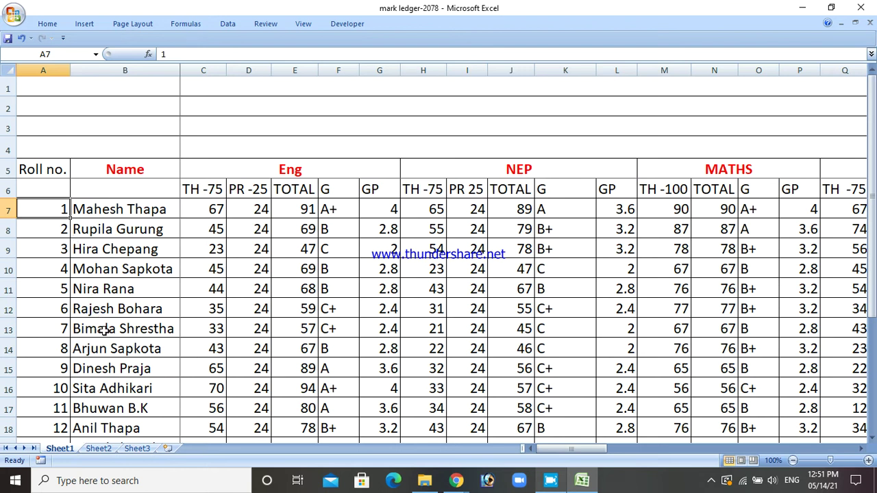
pyautogui.scroll(-1, 103, 331)
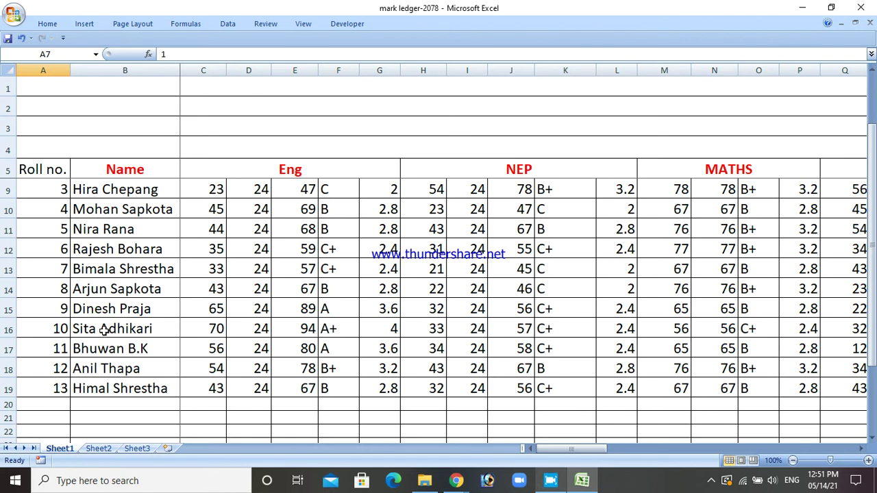
pyautogui.scroll(1, 103, 331)
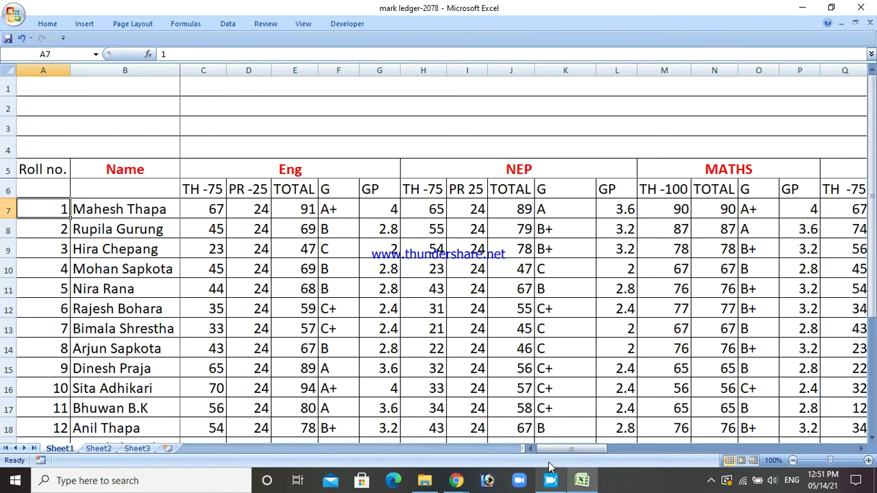
pyautogui.moveTo(555, 449); pyautogui.dragTo(734, 446)
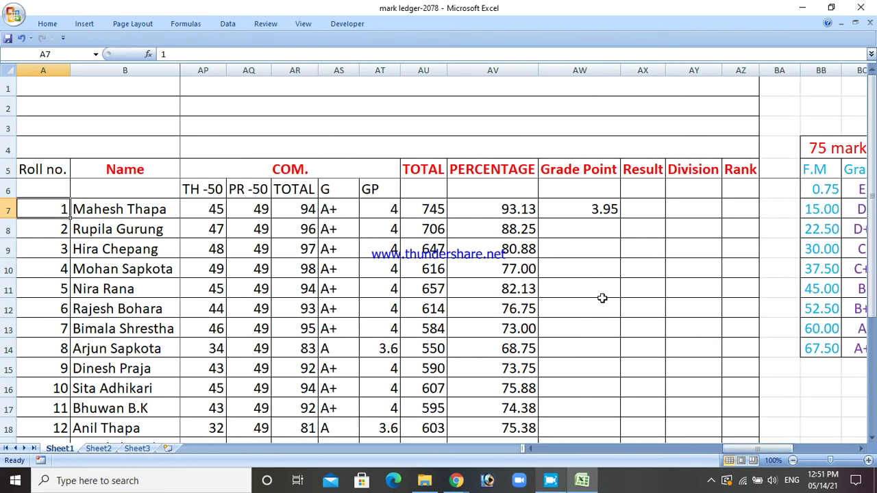
pyautogui.click(637, 213)
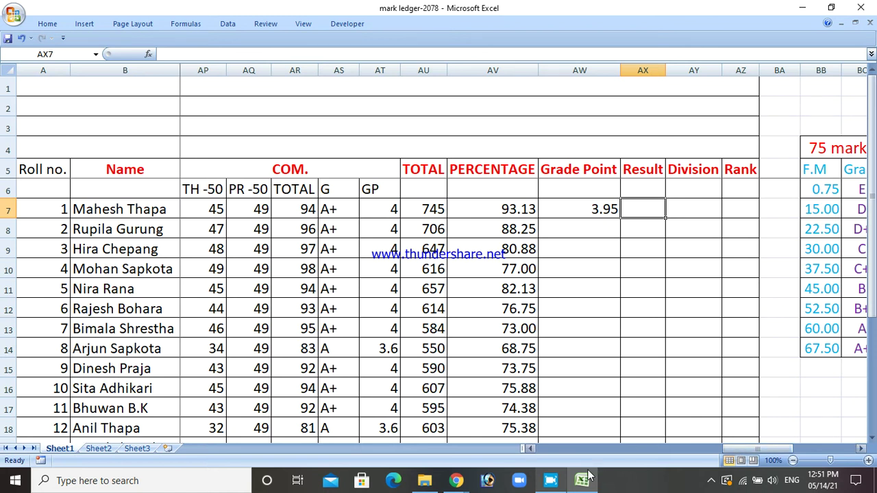
# Switch to the Google Meet window in Chrome and mute the participant in the first tile.
pyautogui.moveTo(457, 482)
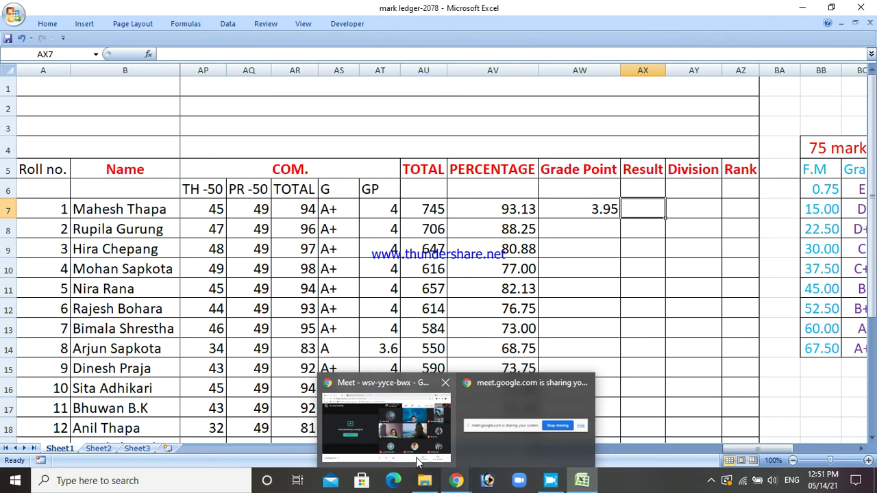
pyautogui.moveTo(409, 433)
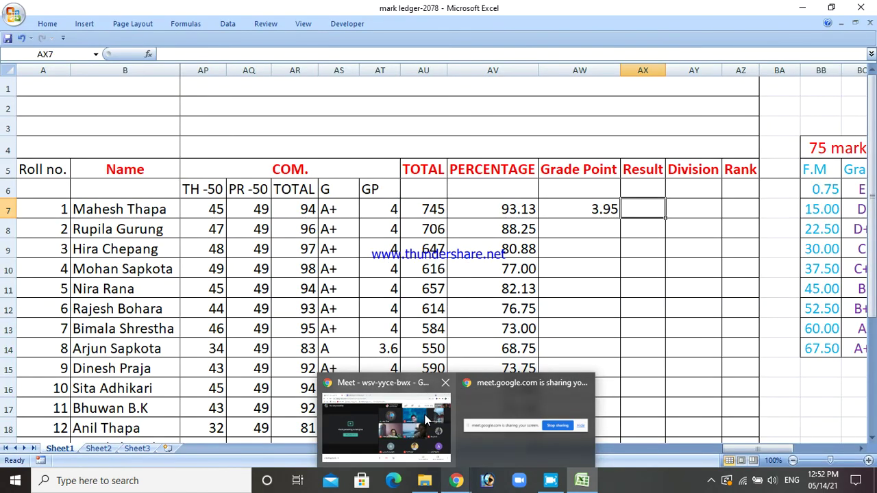
pyautogui.moveTo(447, 451)
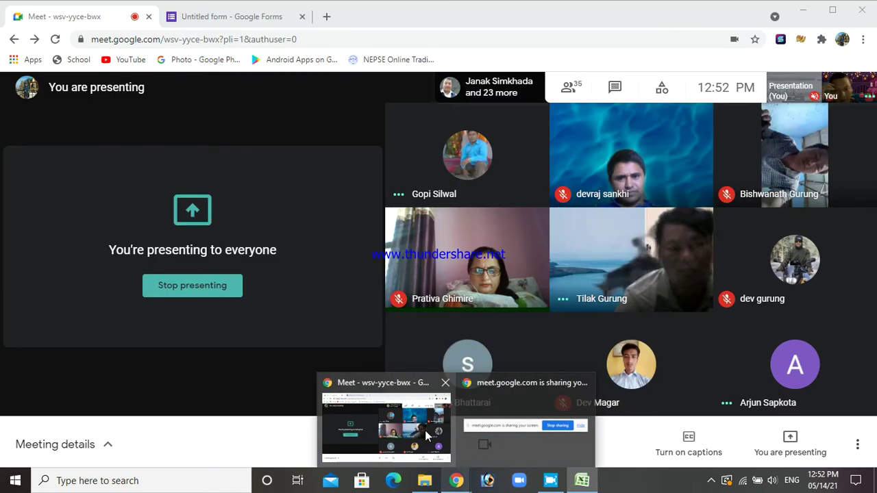
pyautogui.click(427, 435)
pyautogui.moveTo(468, 152)
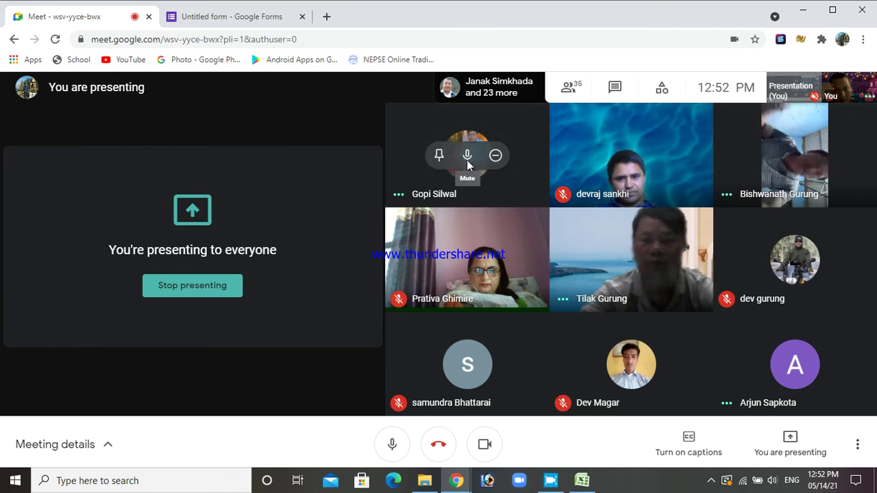
pyautogui.click(468, 157)
pyautogui.click(515, 301)
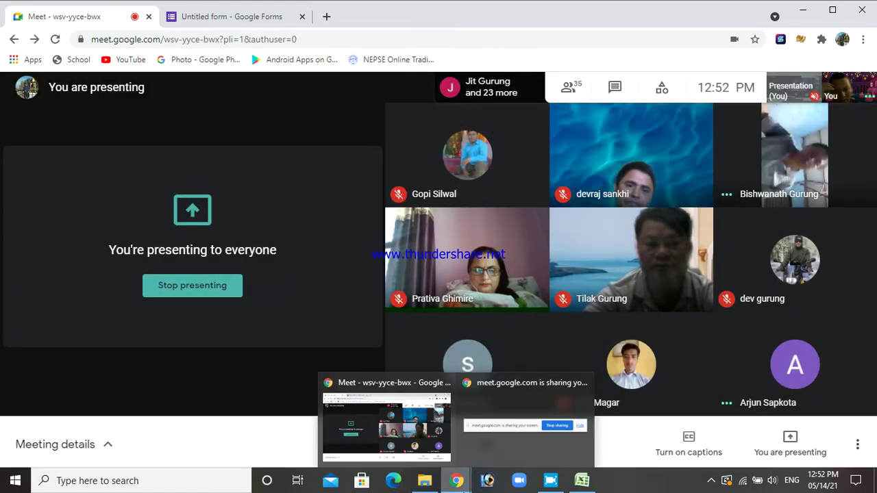
# Switch back to the mark ledger in Excel, select the first student's Result cell AX7, and review the subject and result columns.
pyautogui.click(580, 482)
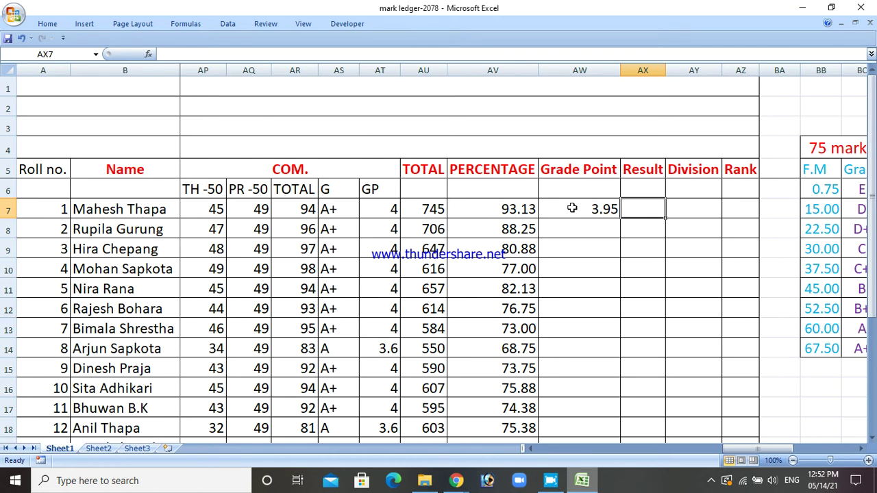
pyautogui.scroll(-2, 609, 396)
pyautogui.scroll(2, 609, 395)
pyautogui.click(587, 221)
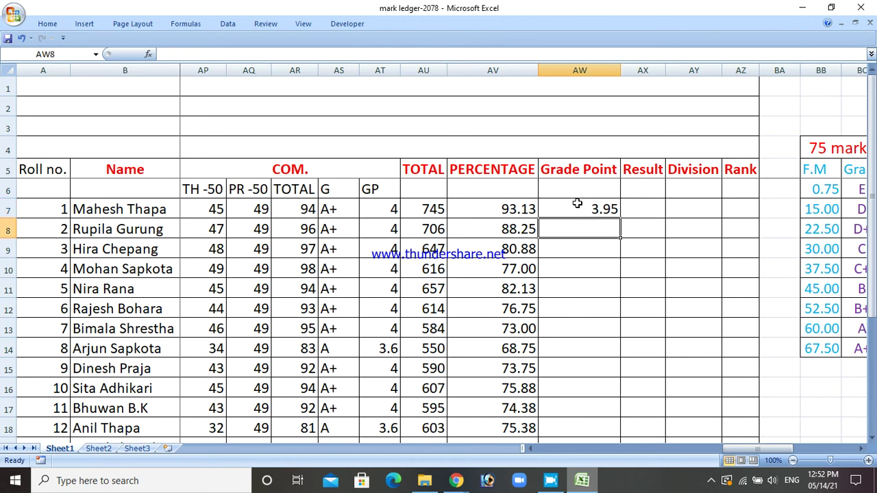
pyautogui.click(578, 202)
pyautogui.click(628, 204)
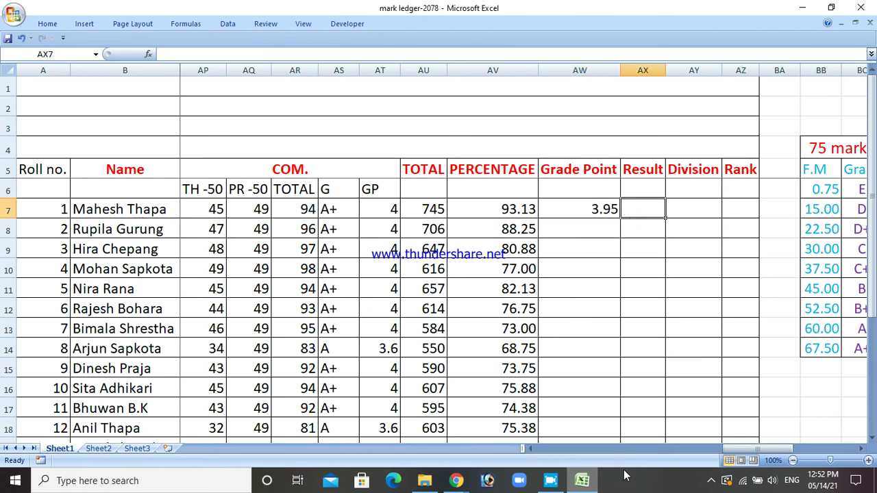
pyautogui.moveTo(729, 454); pyautogui.dragTo(710, 452)
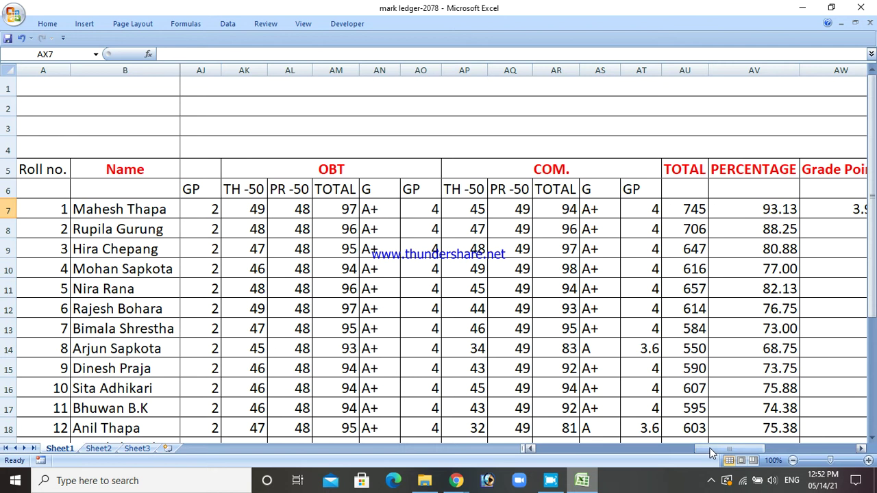
pyautogui.moveTo(711, 452); pyautogui.dragTo(740, 448)
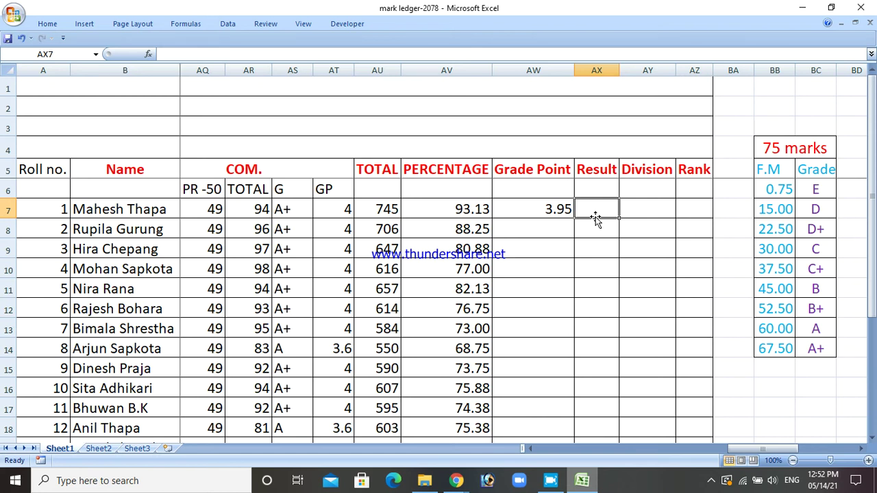
pyautogui.write('=')
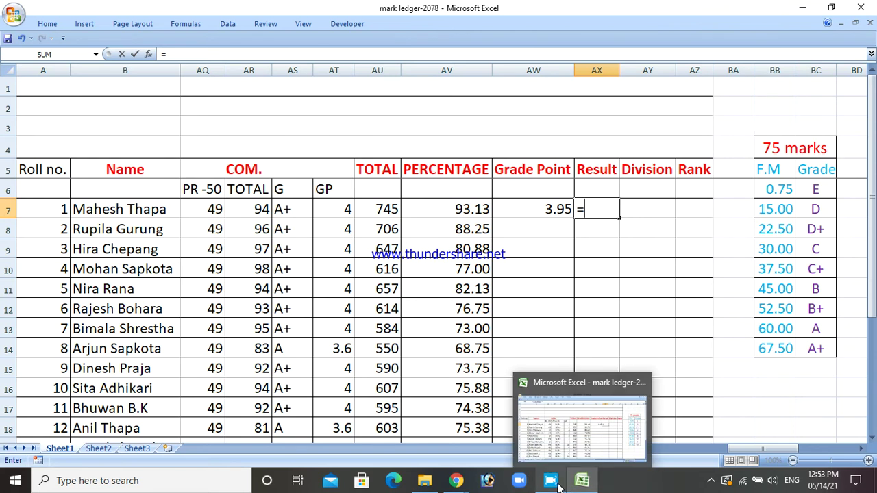
pyautogui.moveTo(470, 487)
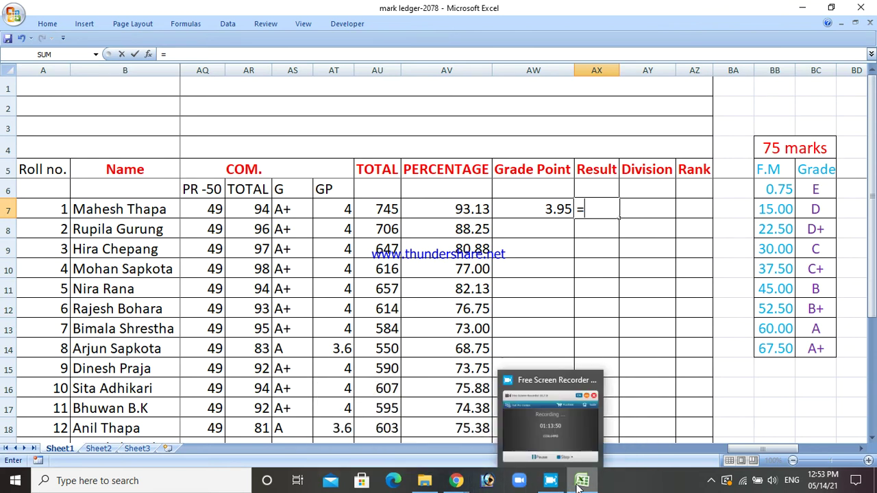
pyautogui.moveTo(581, 485)
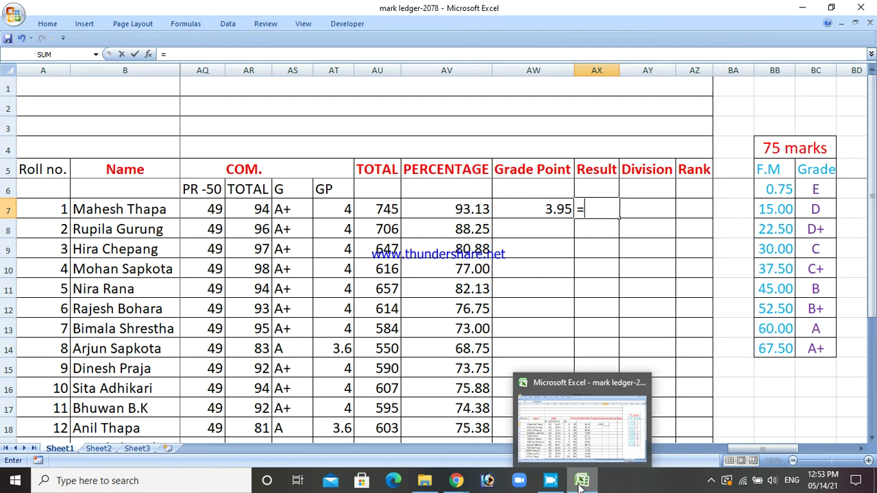
pyautogui.click(803, 9)
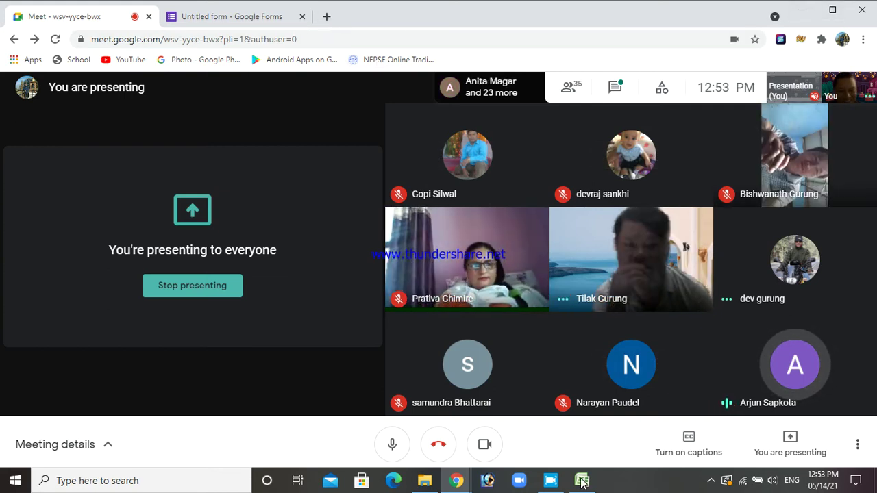
pyautogui.moveTo(580, 487)
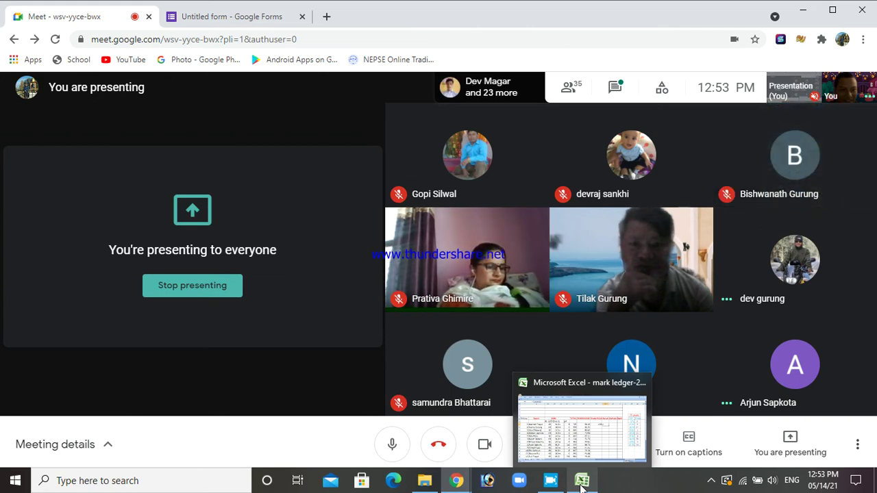
pyautogui.click(581, 482)
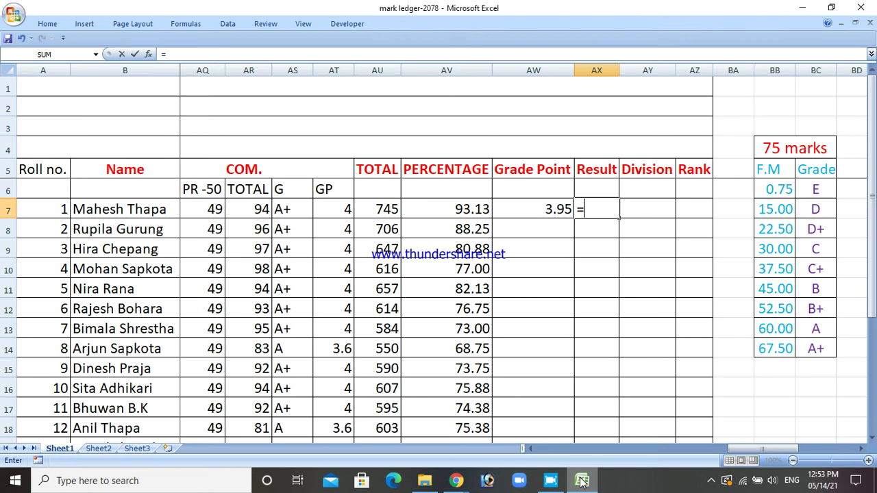
pyautogui.write('(if')
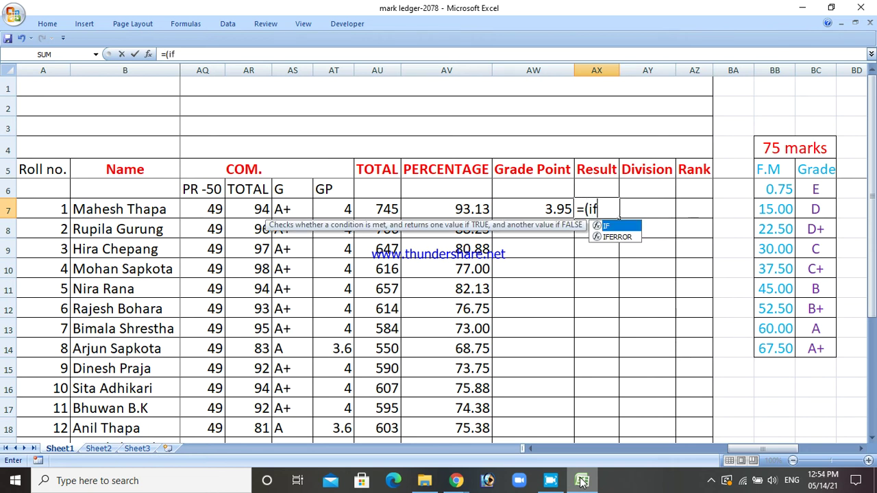
pyautogui.press('BackSpace')
pyautogui.press('BackSpace')
pyautogui.press('BackSpace')
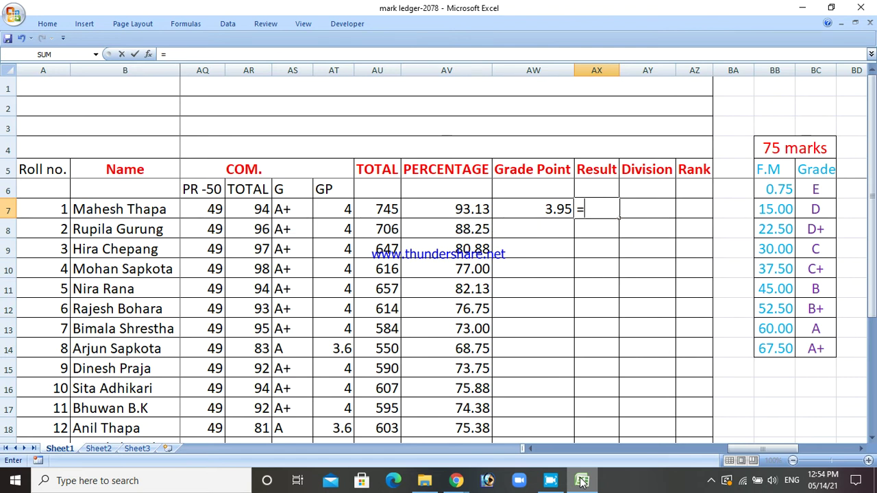
pyautogui.write('(if')
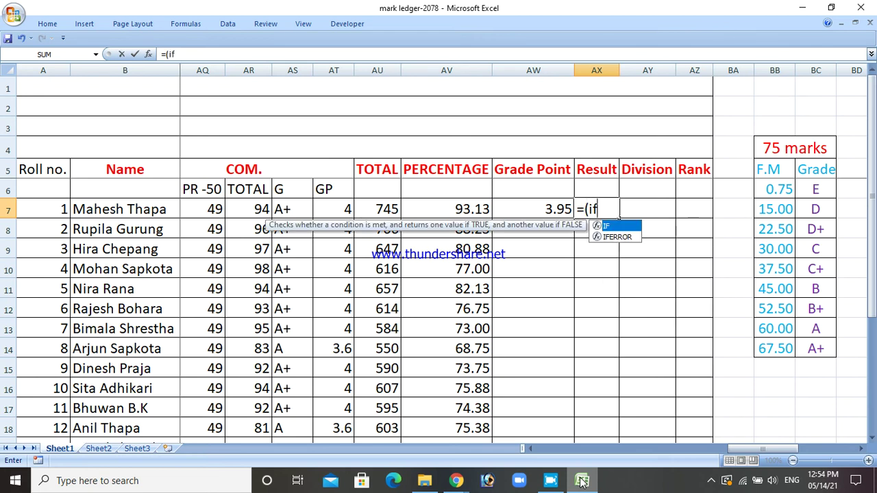
pyautogui.press('BackSpace')
pyautogui.press('BackSpace')
pyautogui.press('BackSpace')
pyautogui.press('BackSpace')
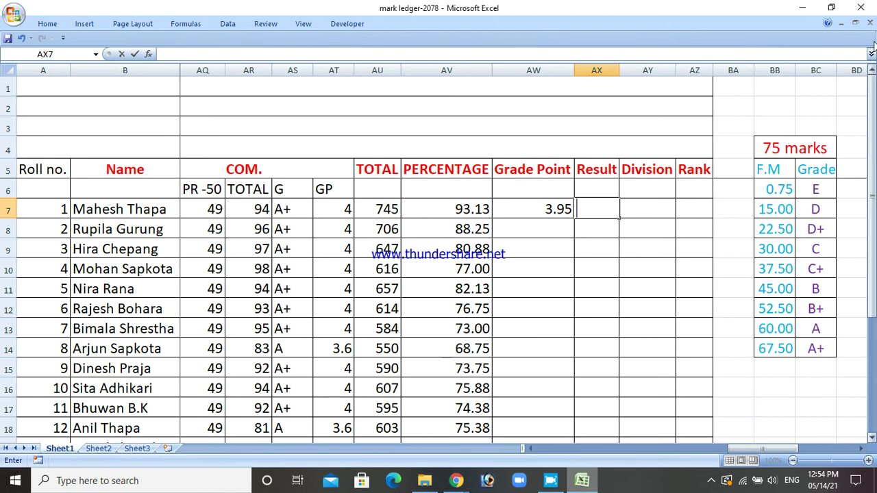
# Open the vlookup function workbook from the Use of ICT IN SCHOOL desktop folder and inspect the result formula in BN7.
pyautogui.click(799, 8)
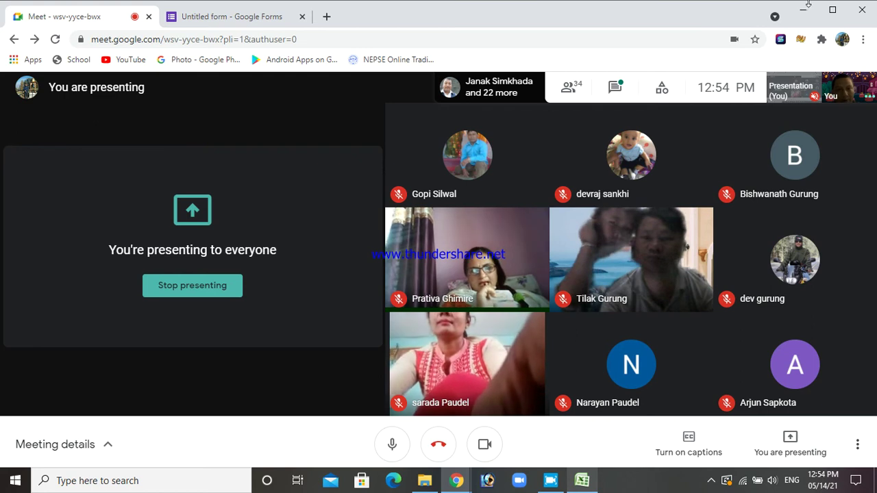
pyautogui.click(806, 12)
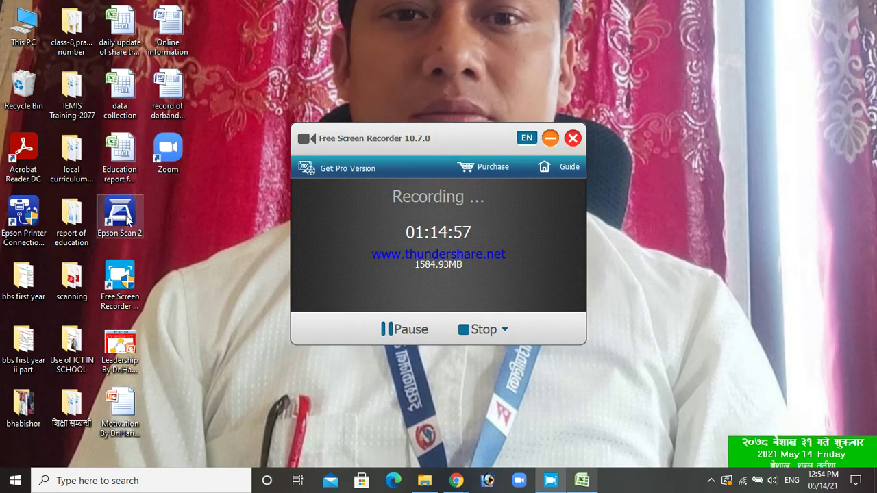
pyautogui.doubleClick(71, 351)
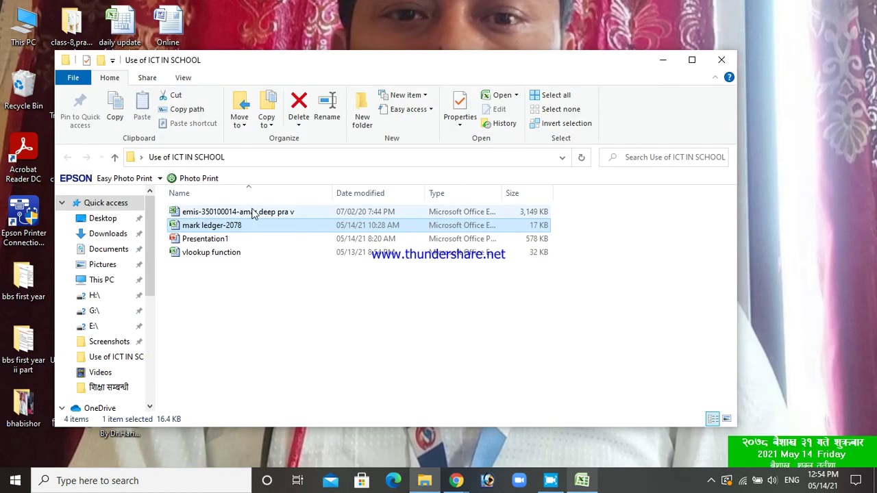
pyautogui.doubleClick(219, 253)
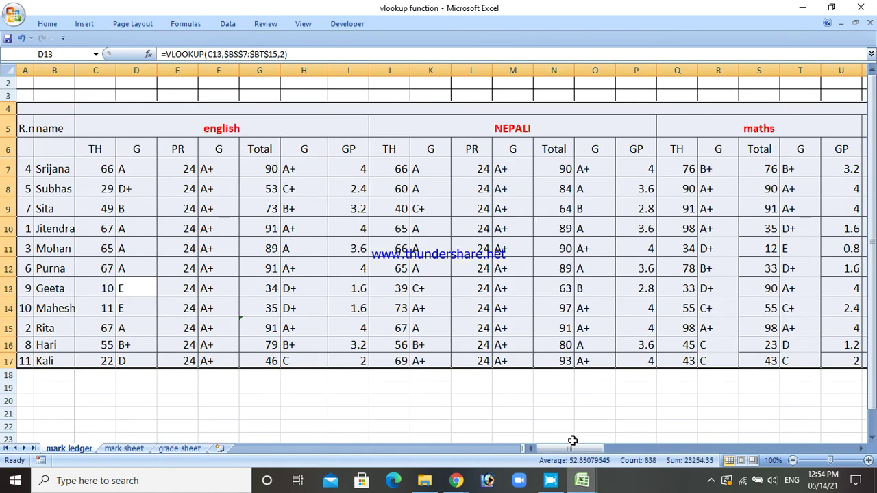
pyautogui.moveTo(561, 452); pyautogui.dragTo(752, 448)
pyautogui.click(632, 172)
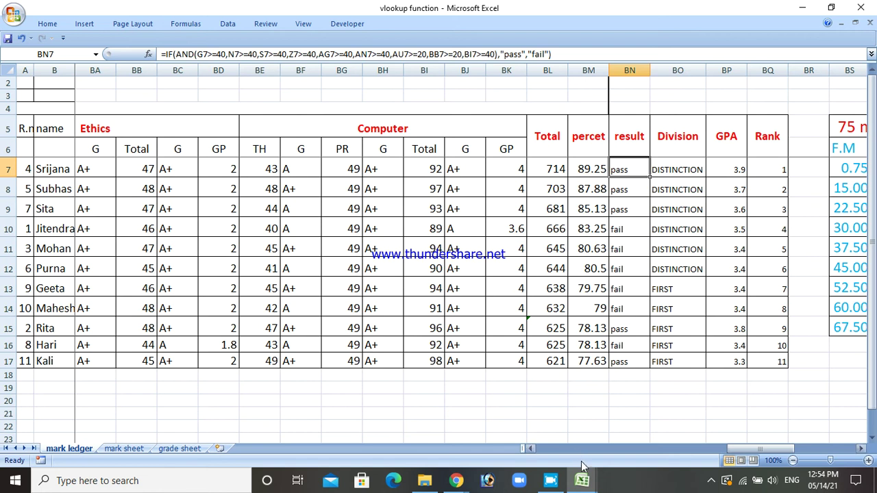
# Switch to the mark ledger-2078 workbook and begin the Result formula in AX7 with =if(and(.
pyautogui.moveTo(586, 483)
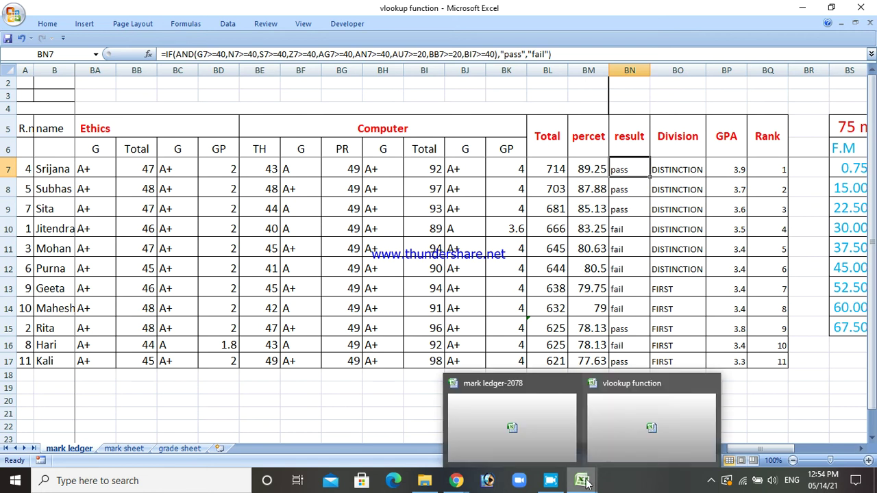
pyautogui.click(548, 446)
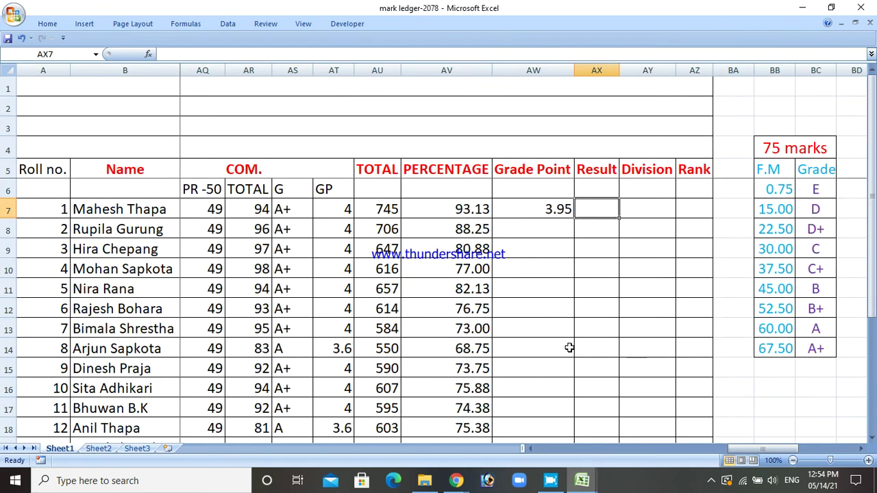
pyautogui.write('=')
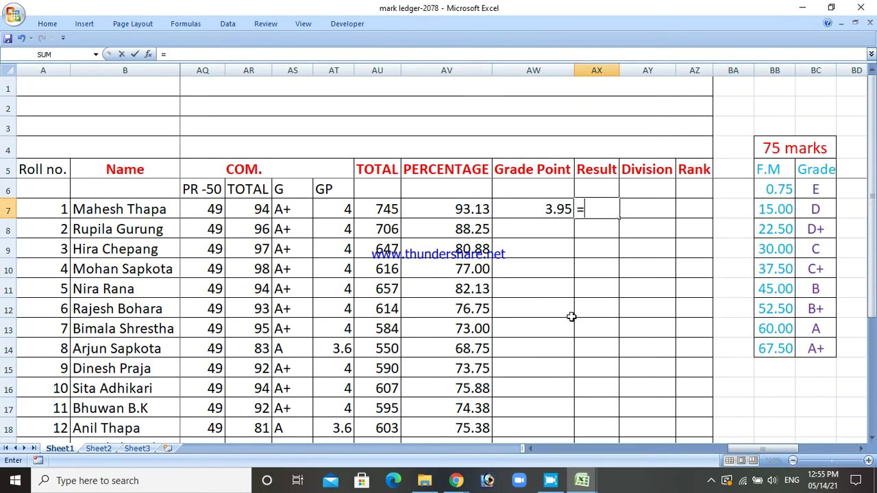
pyautogui.write('if')
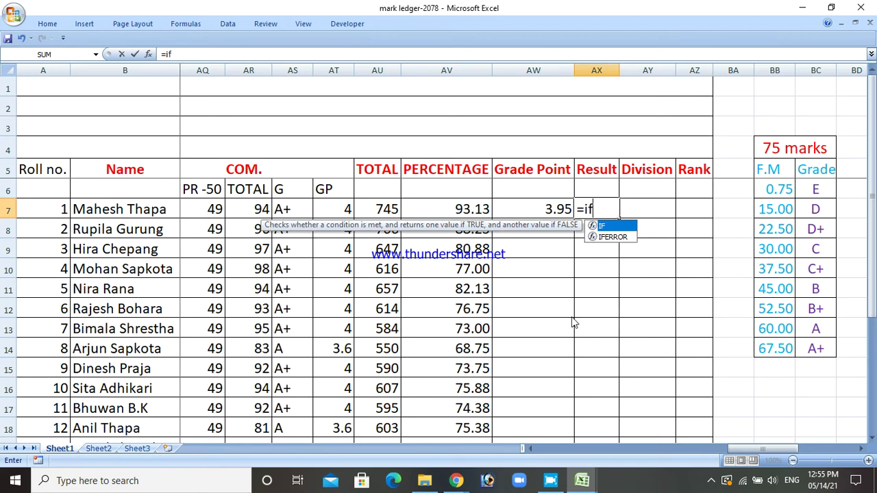
pyautogui.write('(a')
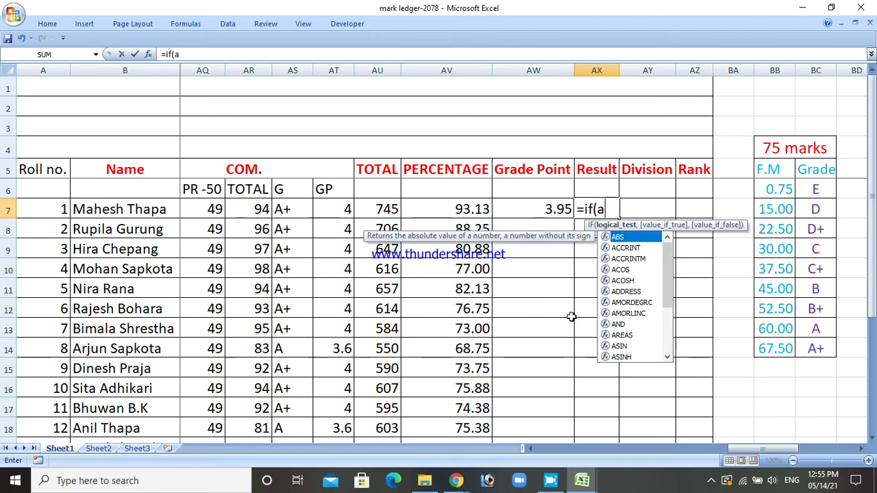
pyautogui.write('nd')
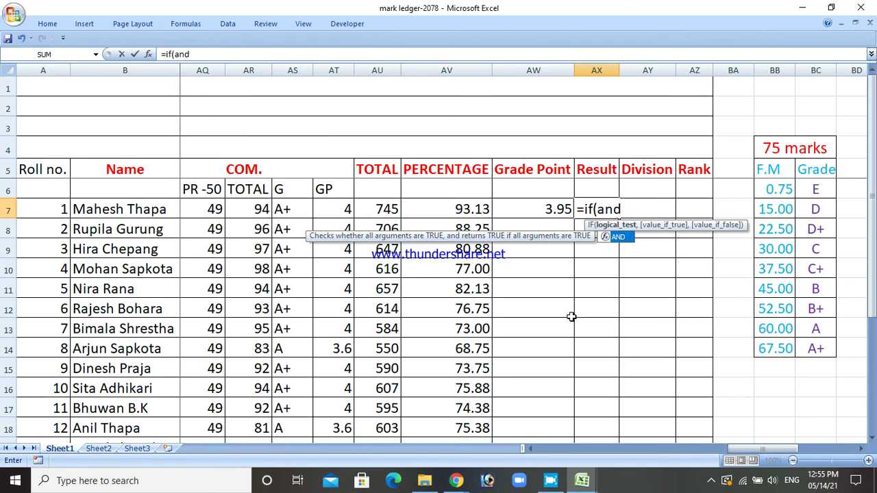
pyautogui.write('(')
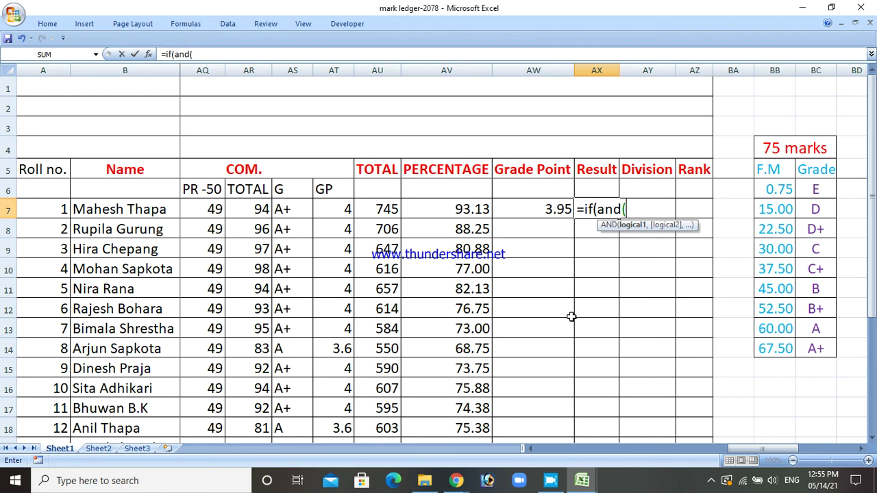
# Add the first AND condition to the Result formula, requiring the first student's English total to satisfy E7>=40, followed by a comma.
pyautogui.moveTo(425, 480)
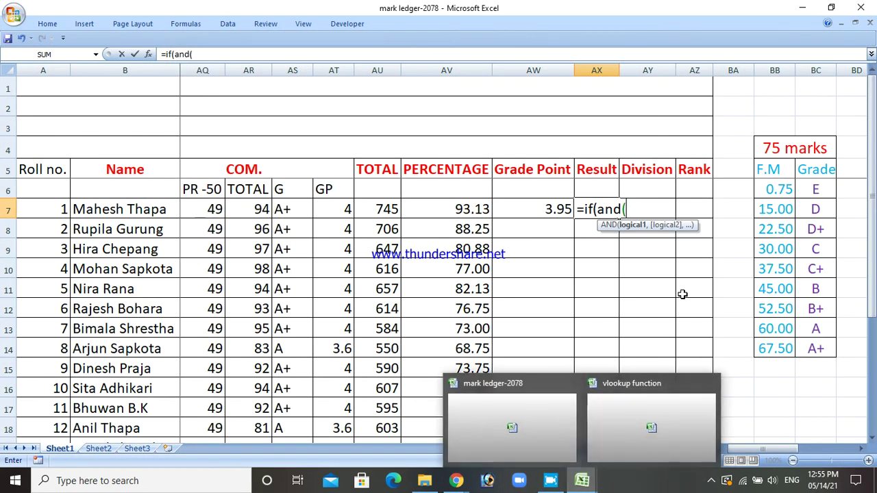
pyautogui.moveTo(778, 447); pyautogui.dragTo(744, 458)
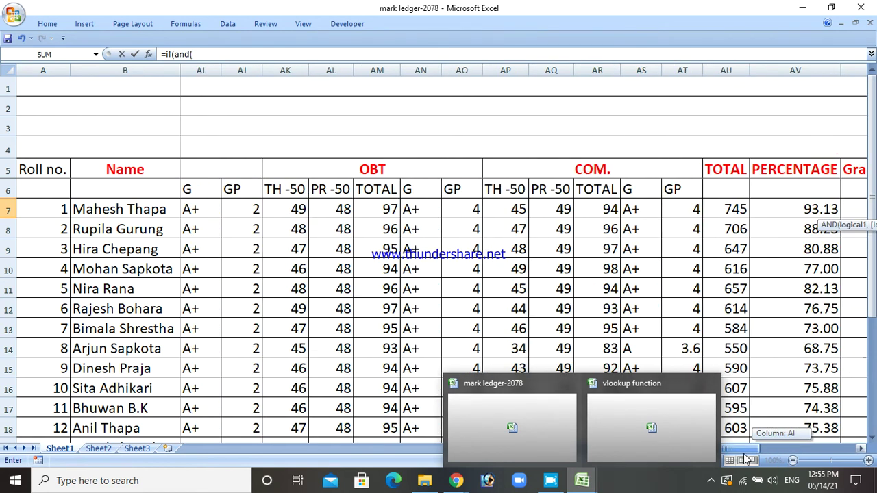
pyautogui.click(811, 447)
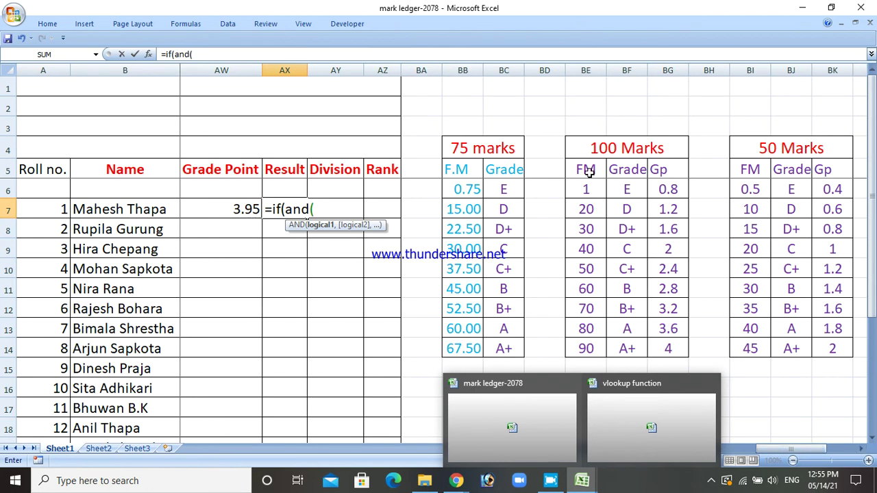
pyautogui.click(545, 413)
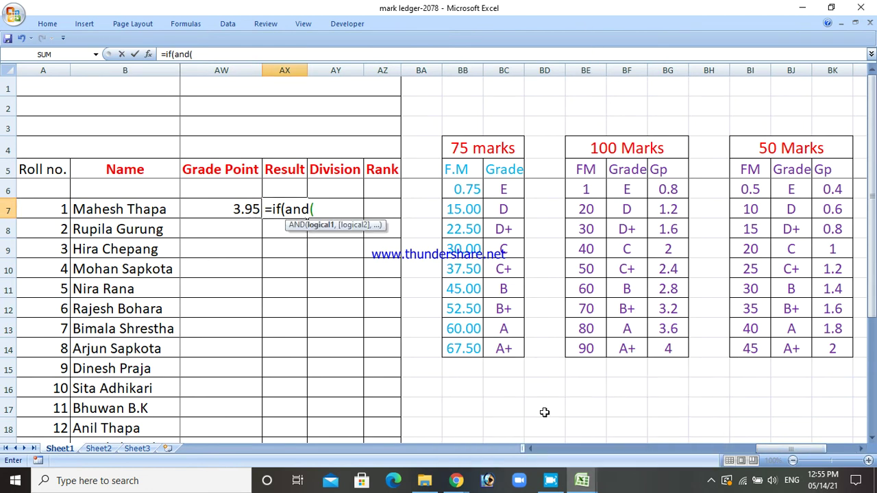
pyautogui.moveTo(792, 449); pyautogui.dragTo(548, 463)
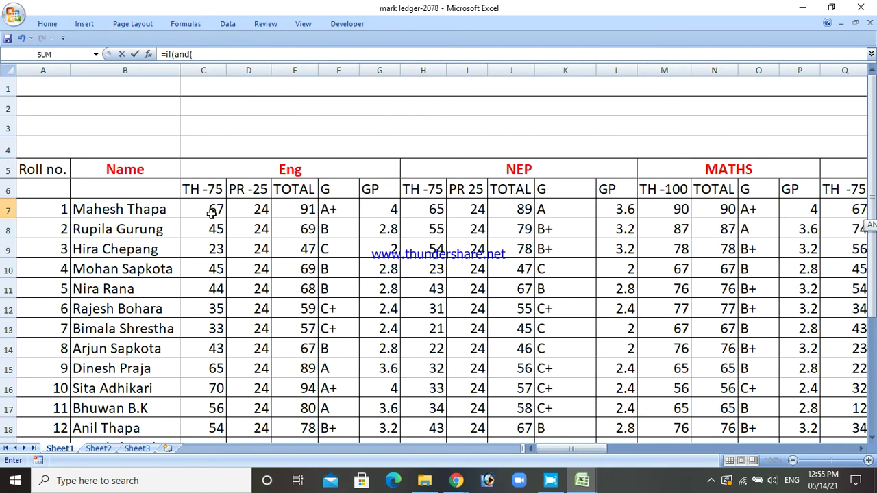
pyautogui.click(292, 213)
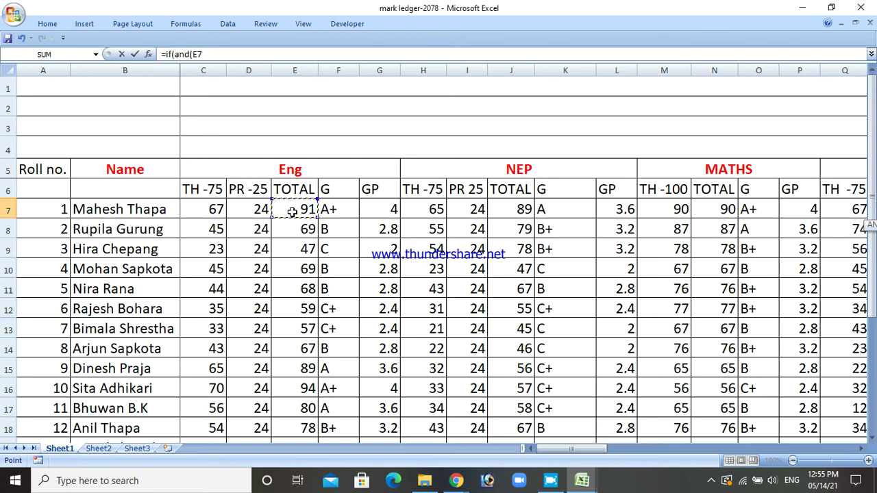
pyautogui.write('>=4')
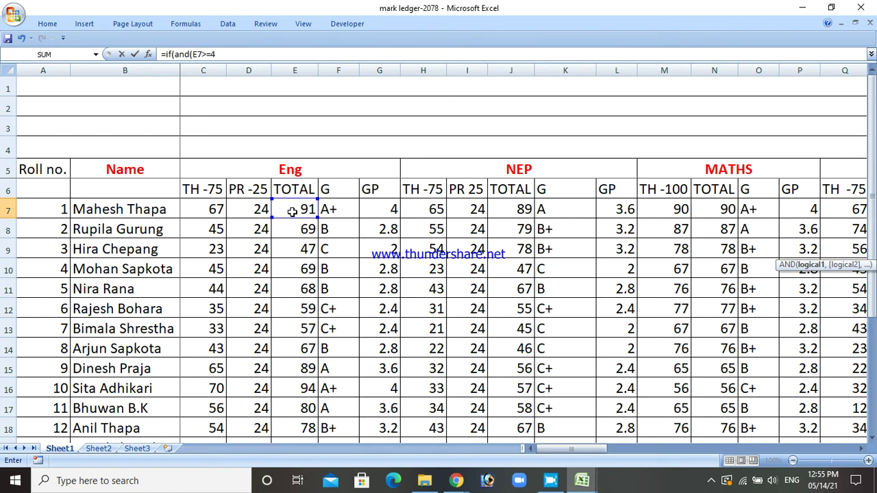
pyautogui.write(',')
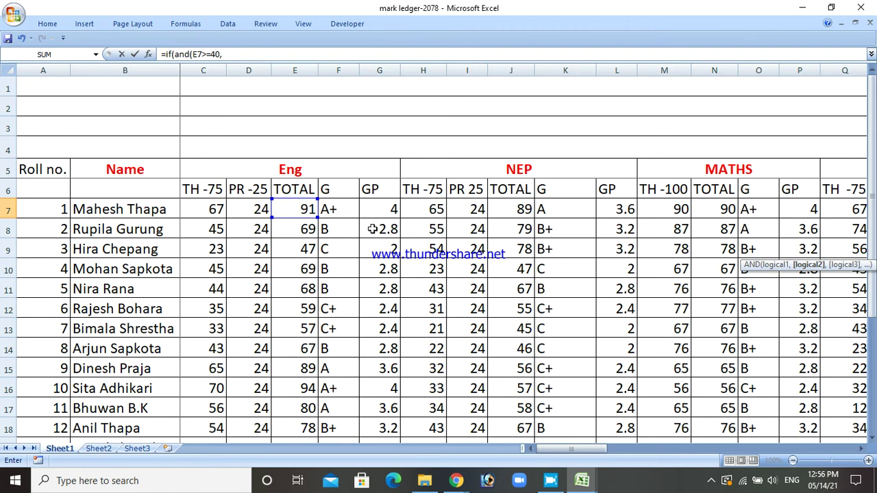
# Add the Nepali total condition J7>=40 to the AND part of the Result formula, followed by a comma.
pyautogui.click(523, 210)
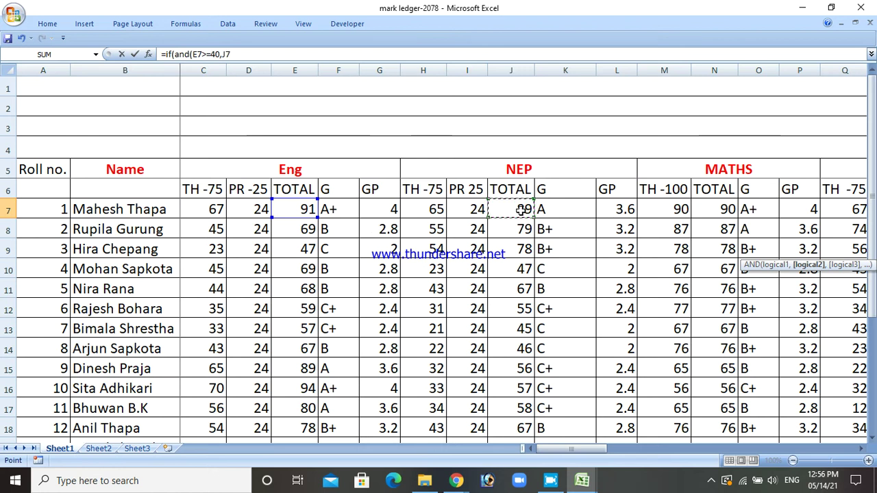
pyautogui.write('>=40')
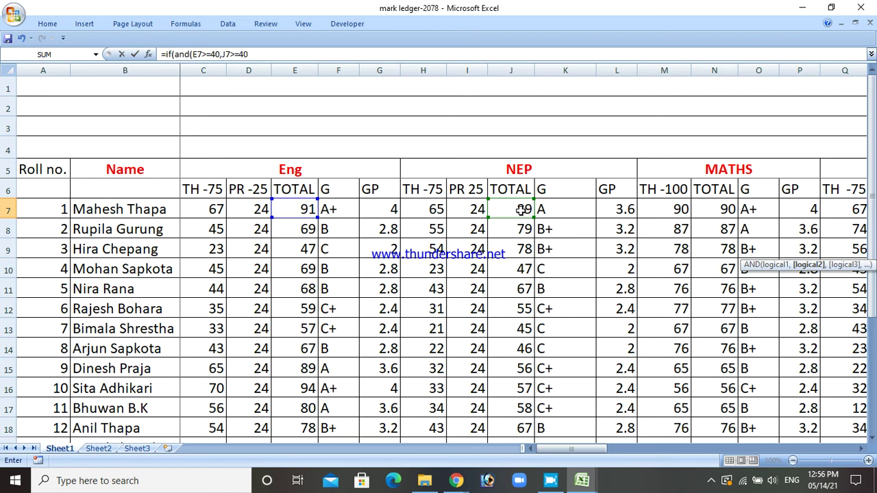
pyautogui.write(',')
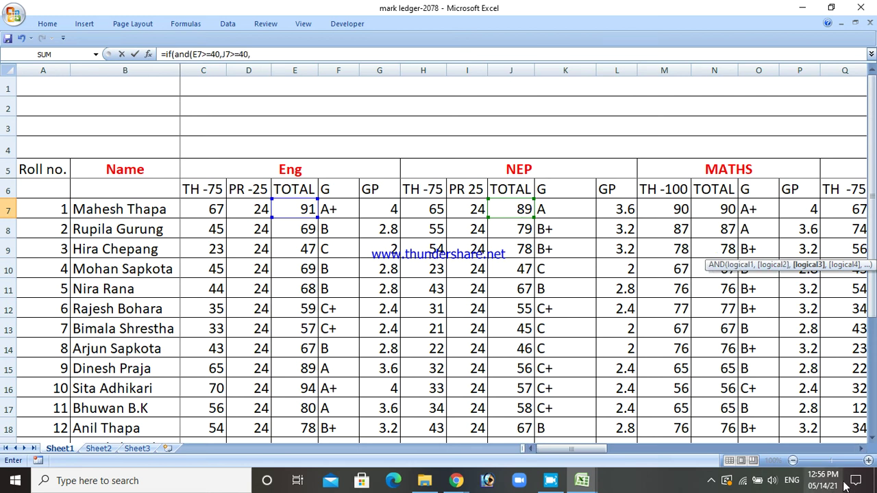
# Add the Maths total condition N7>=40 to the AND part of the Result formula, followed by a comma.
pyautogui.click(861, 449)
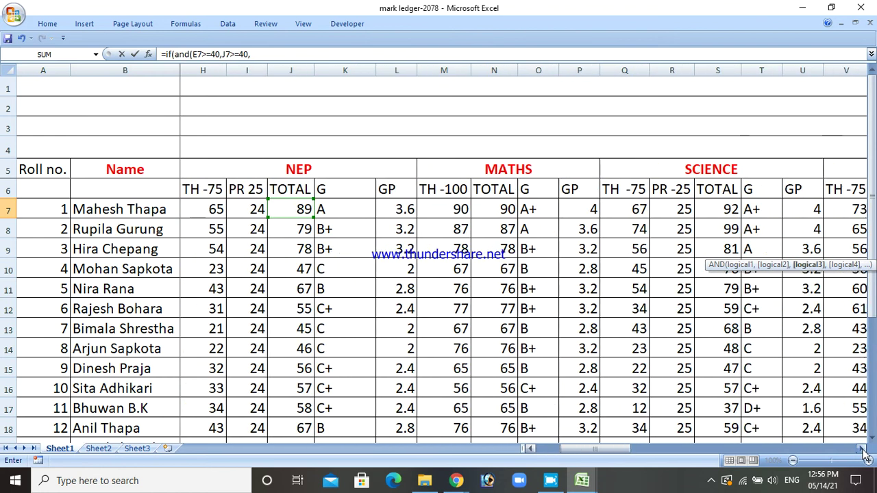
pyautogui.click(861, 449)
pyautogui.click(861, 449)
pyautogui.click(861, 448)
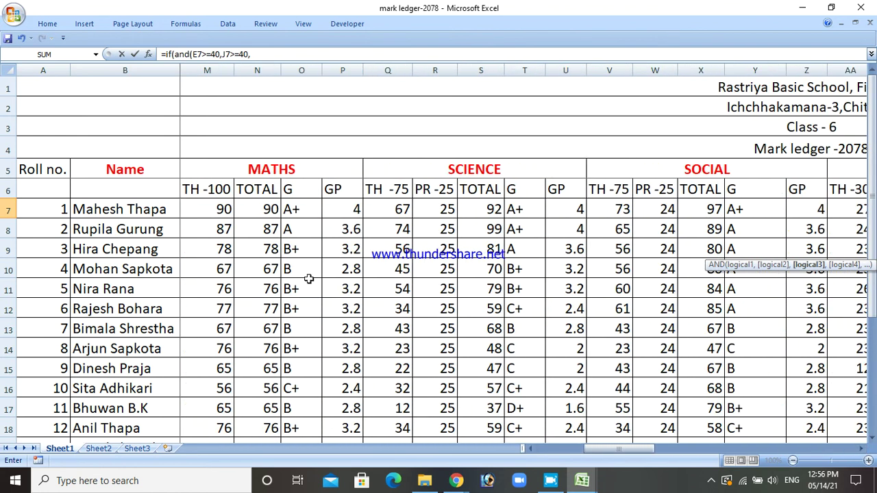
pyautogui.click(264, 209)
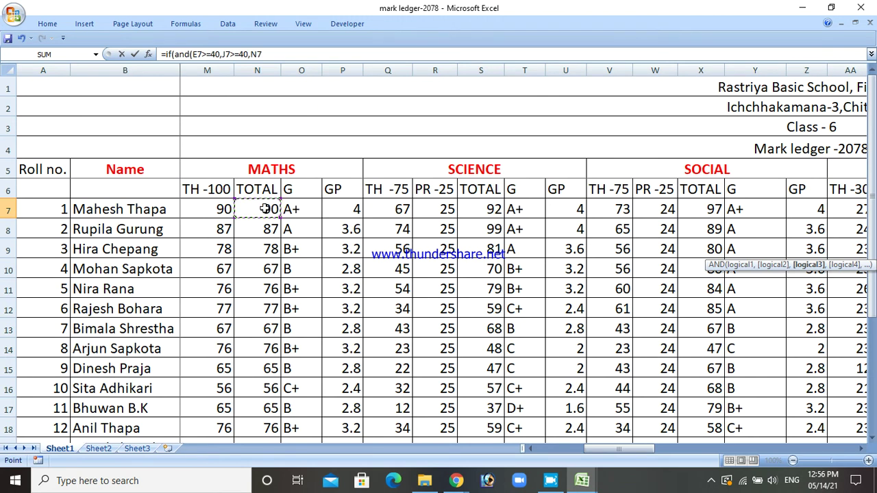
pyautogui.write('>=4')
pyautogui.write('0,')
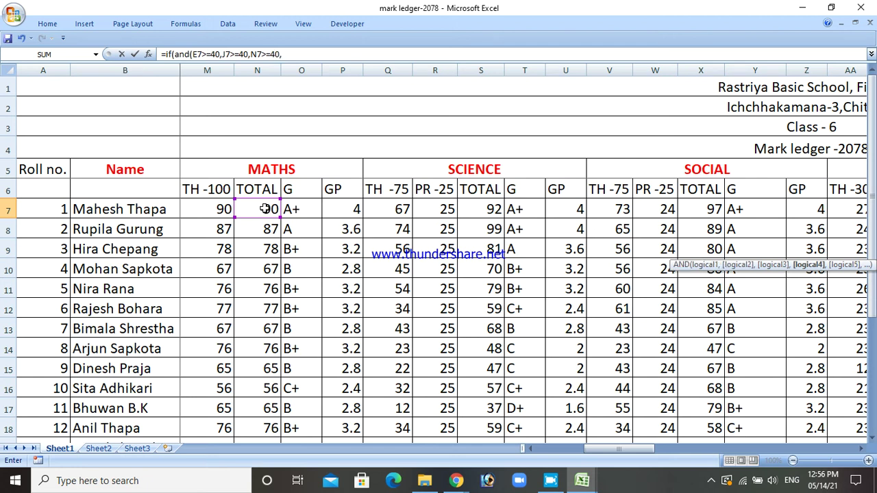
# Add the Science total condition to the Result formula as S7>+40, followed by a comma.
pyautogui.click(483, 209)
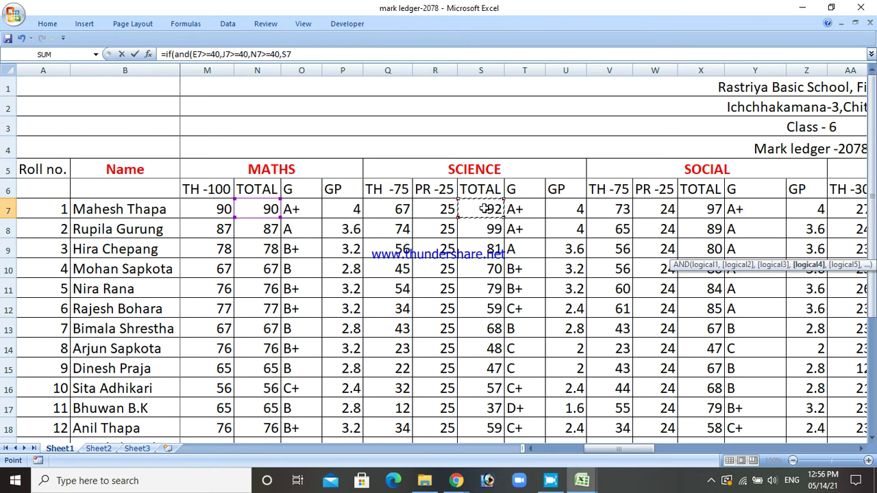
pyautogui.write('>')
pyautogui.write('+40,')
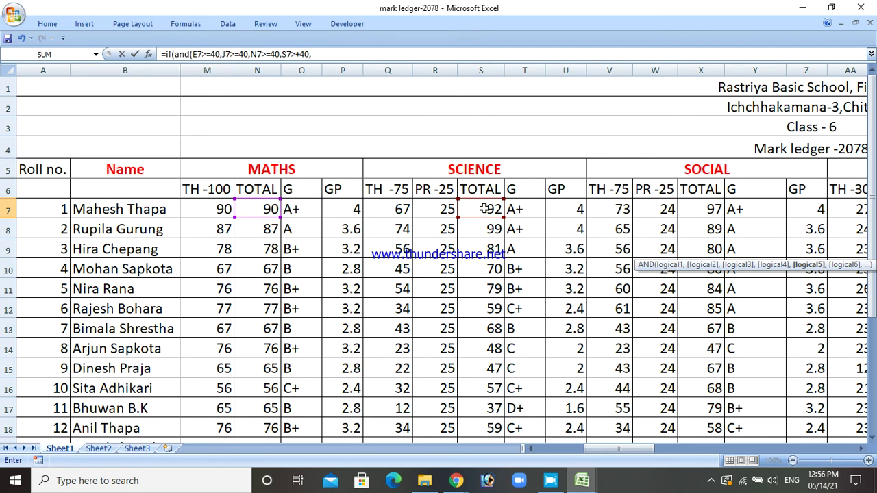
# Add the Social total condition as X7>+40 with a comma, and begin the Health total condition with AC7>+.
pyautogui.click(860, 450)
pyautogui.click(860, 450)
pyautogui.click(860, 450)
pyautogui.click(860, 450)
pyautogui.click(860, 451)
pyautogui.click(860, 450)
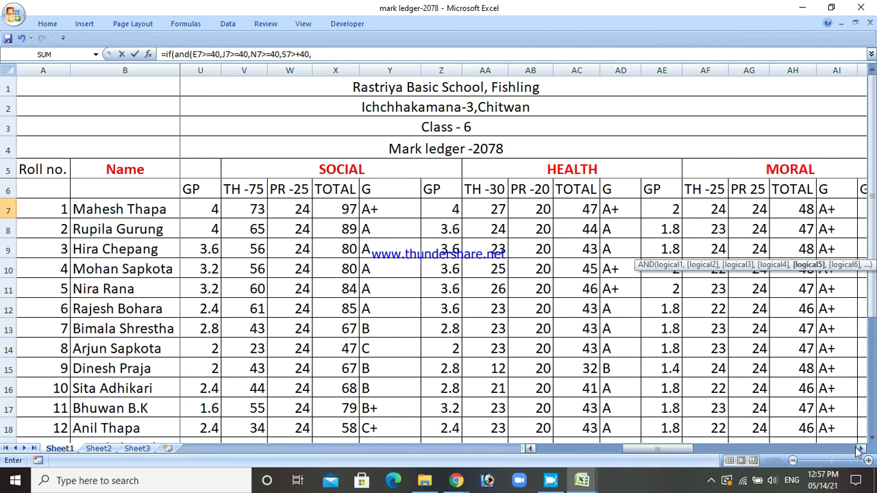
pyautogui.click(346, 211)
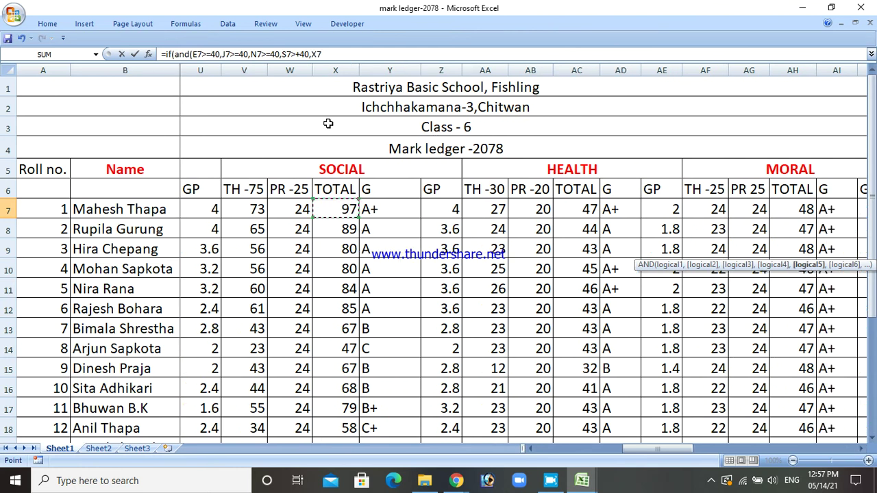
pyautogui.write('>')
pyautogui.write('=40,')
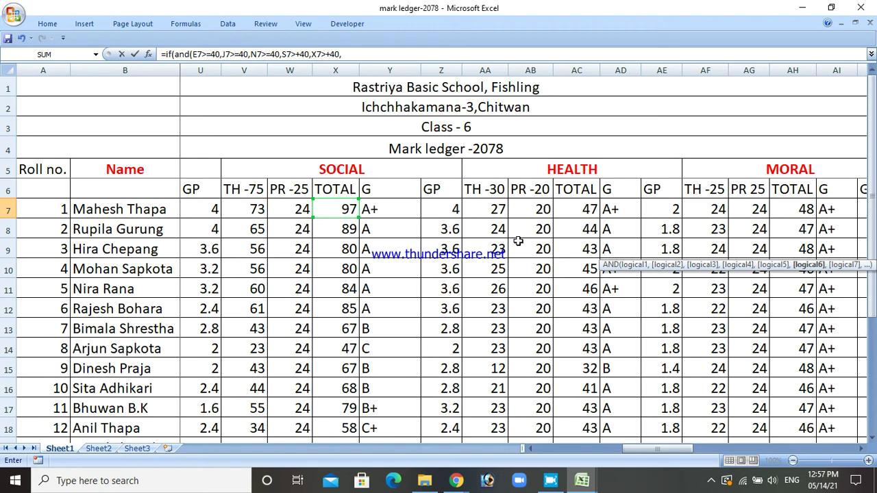
pyautogui.click(575, 211)
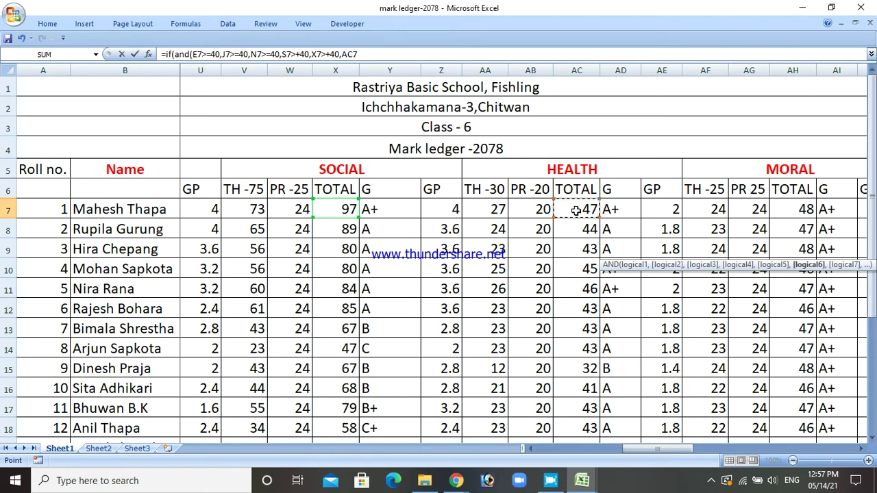
pyautogui.write('>+')
# Correct the comparison operator to >= in the Science, Social and Health conditions of the Result formula in AX7.
pyautogui.click(861, 448)
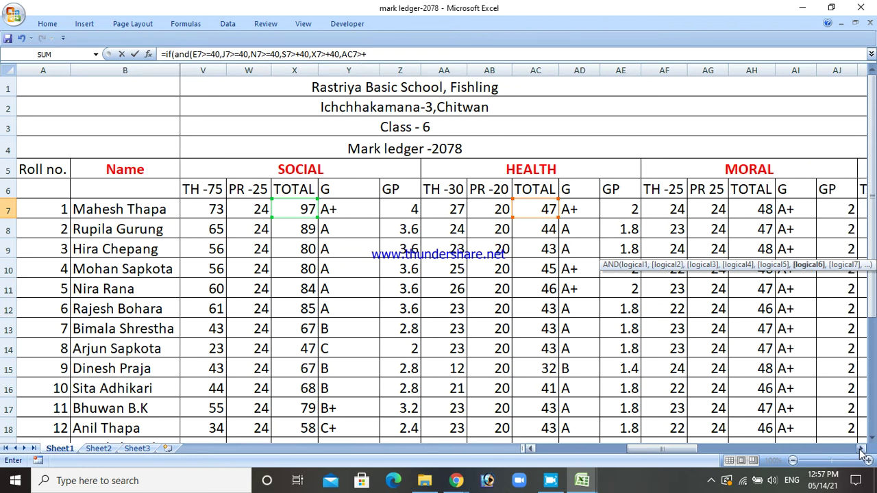
pyautogui.moveTo(861, 448); pyautogui.dragTo(861, 452)
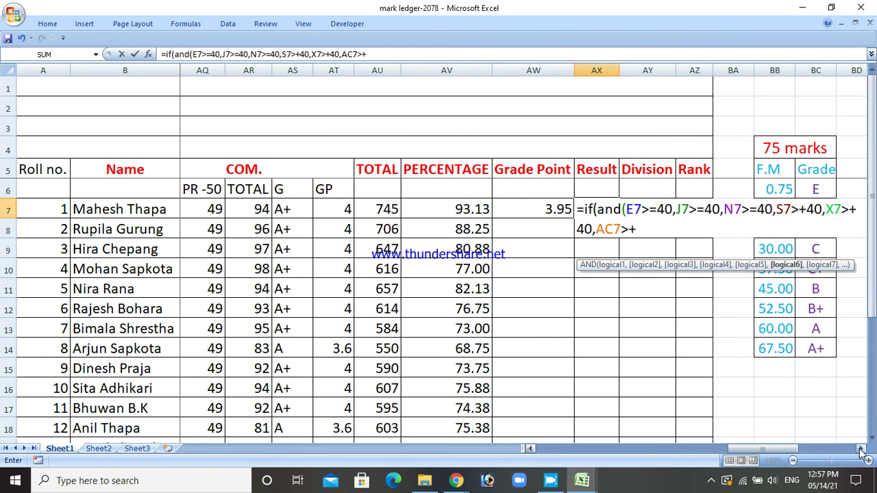
pyautogui.click(808, 211)
pyautogui.press('BackSpace')
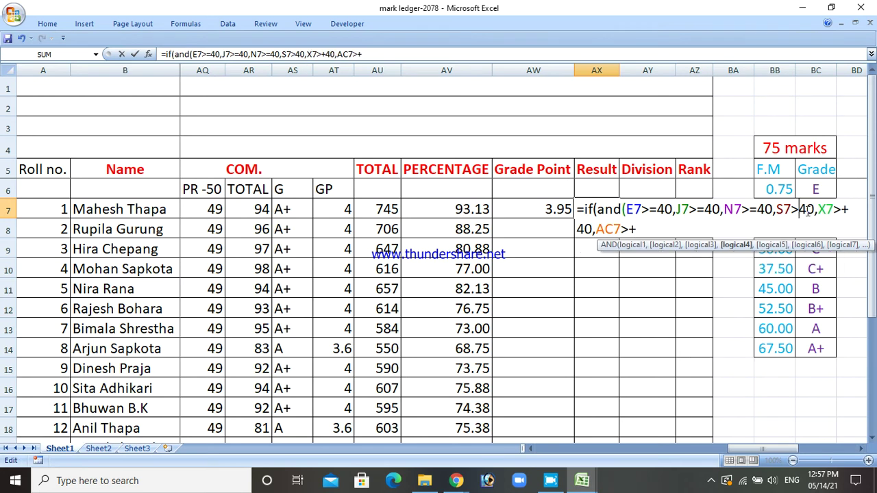
pyautogui.write('=')
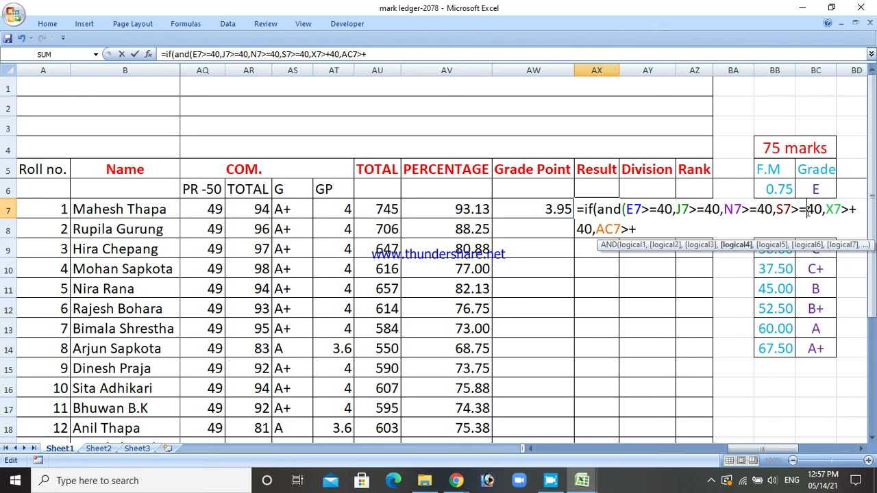
pyautogui.click(862, 210)
pyautogui.press('BackSpace')
pyautogui.write('=')
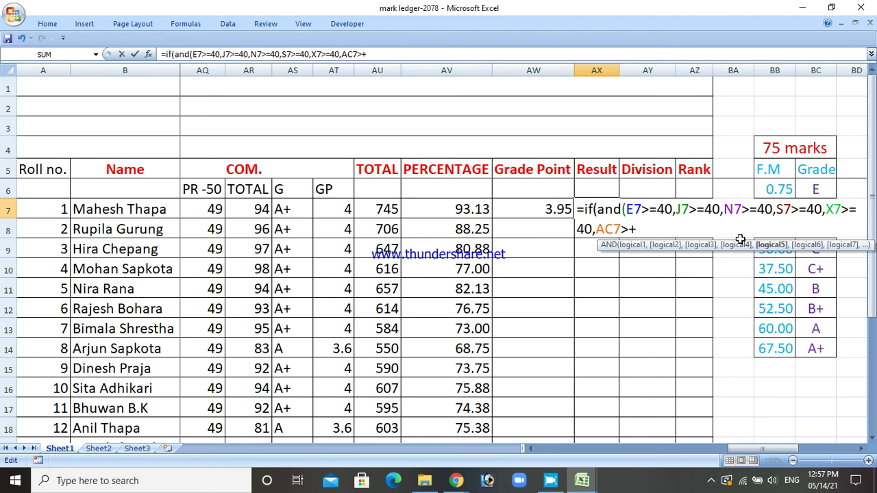
pyautogui.click(644, 227)
pyautogui.press('BackSpace')
pyautogui.write('=')
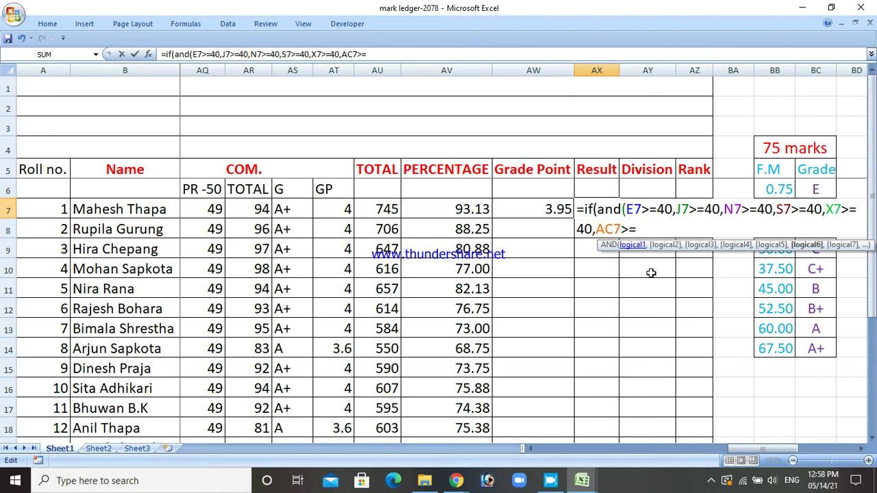
# Complete the Health condition with 20 and add the Moral total condition AH7>=20, each followed by a comma.
pyautogui.moveTo(754, 450); pyautogui.dragTo(684, 462)
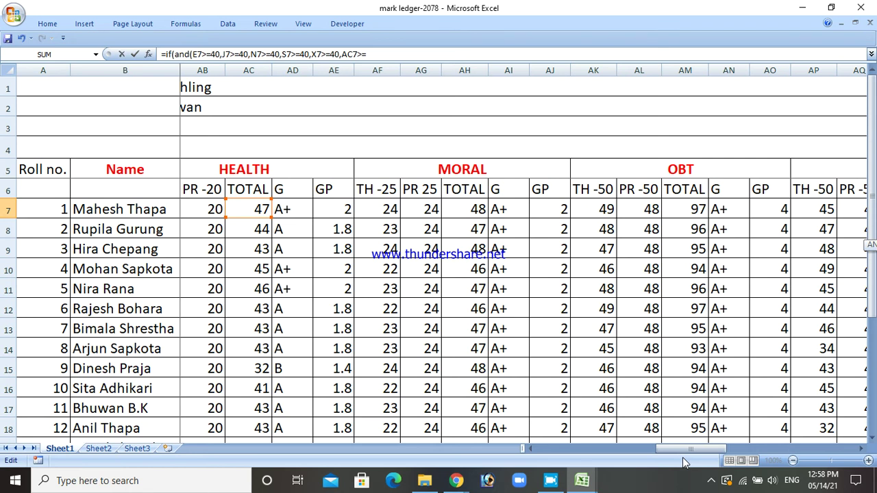
pyautogui.write('20')
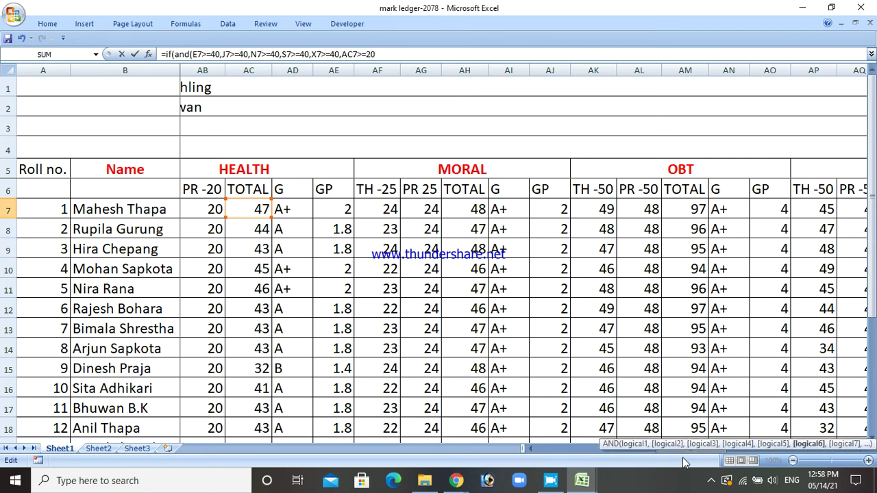
pyautogui.write(',')
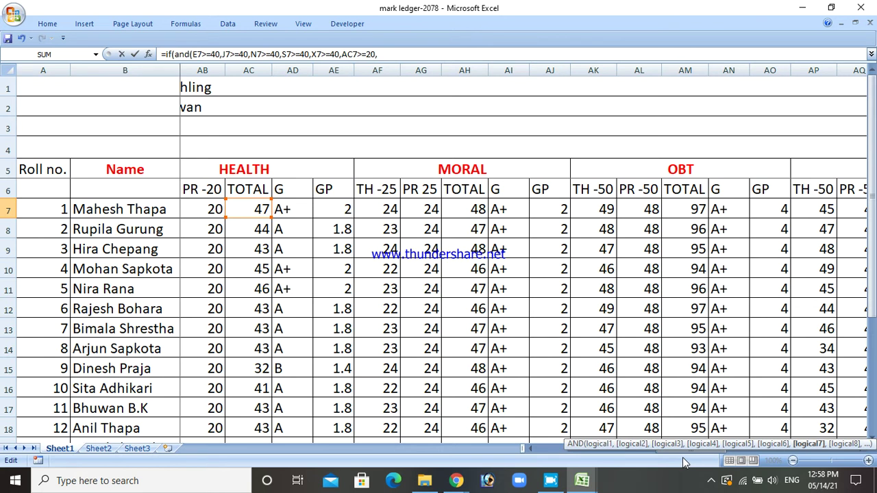
pyautogui.click(463, 217)
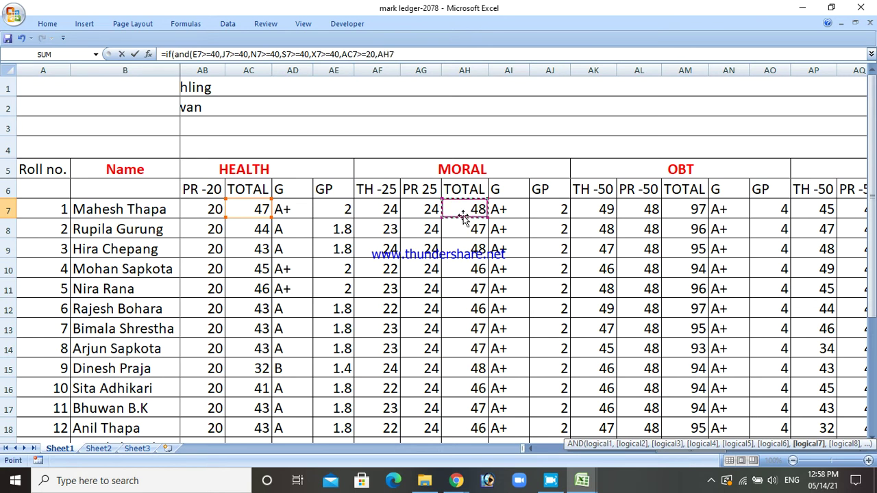
pyautogui.write('>=20,')
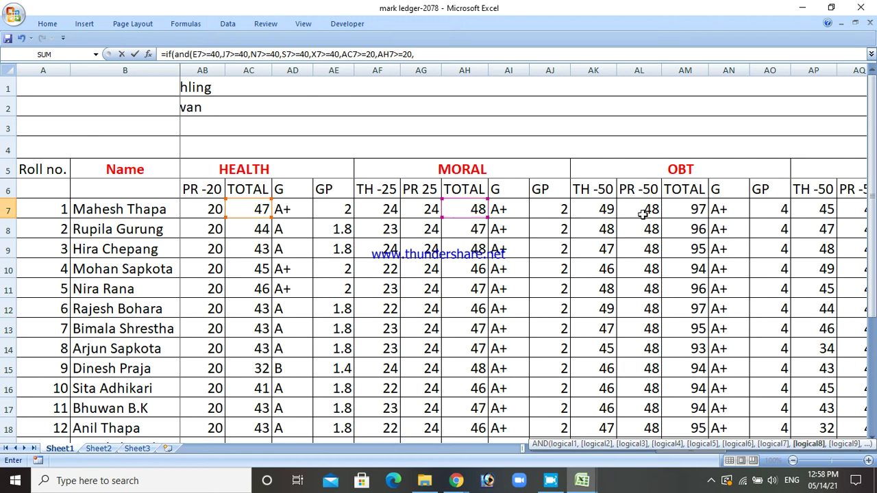
# Add the OBT total condition AM7>=40 to the Result formula, followed by a comma.
pyautogui.click(690, 212)
pyautogui.write('>')
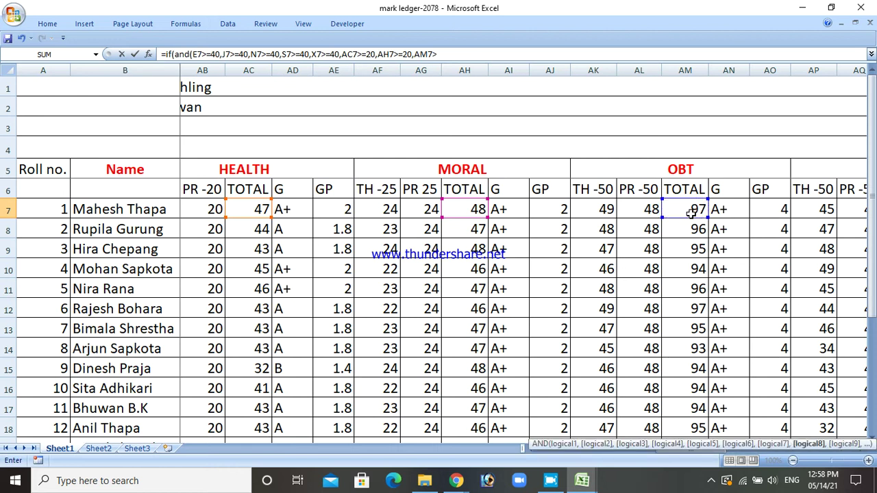
pyautogui.write('=40,')
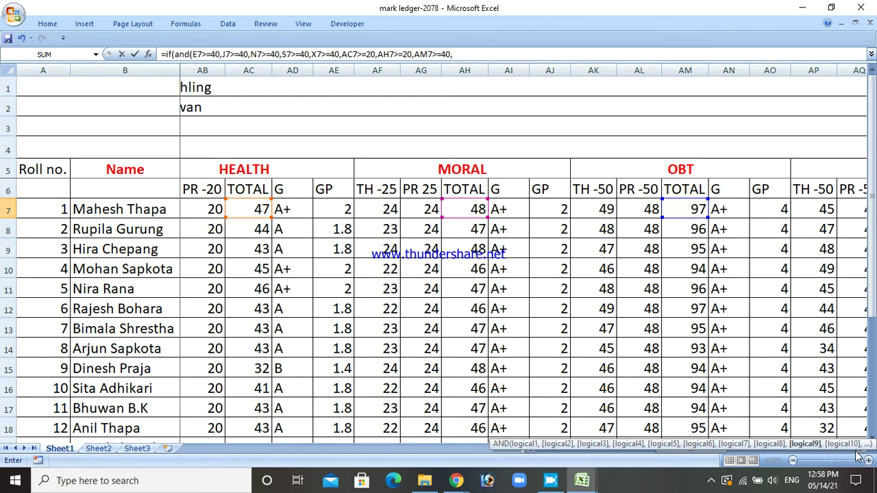
# Add the COM. total condition AR7>=40 as the last one, then close the AND function and add a comma.
pyautogui.hscroll(10, 856, 458)
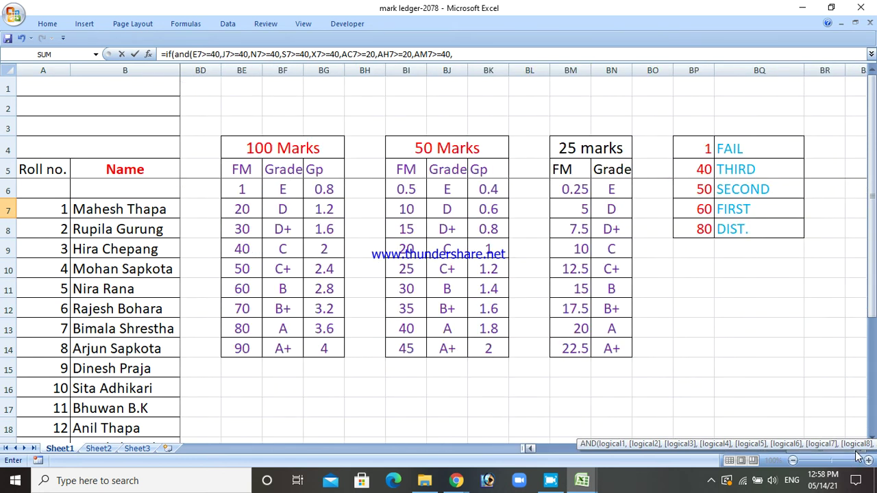
pyautogui.click(530, 448)
pyautogui.hscroll(-5, 535, 448)
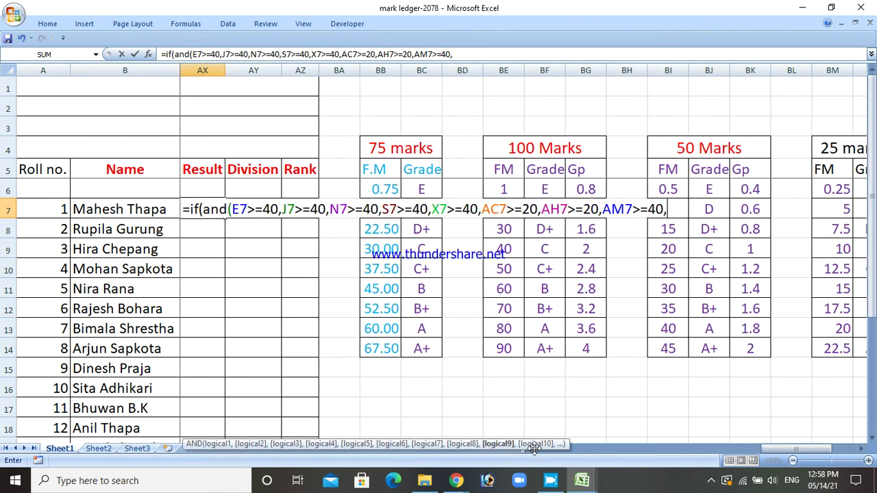
pyautogui.hscroll(-3, 531, 450)
pyautogui.hscroll(-4, 531, 450)
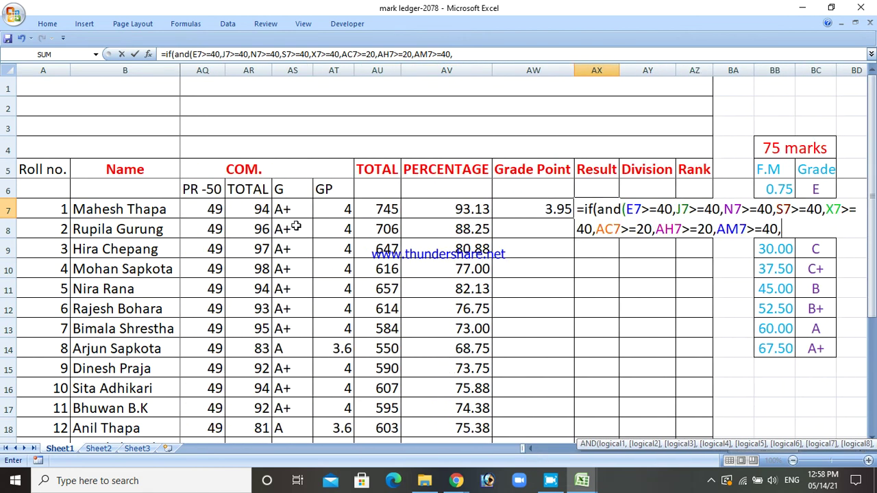
pyautogui.click(263, 209)
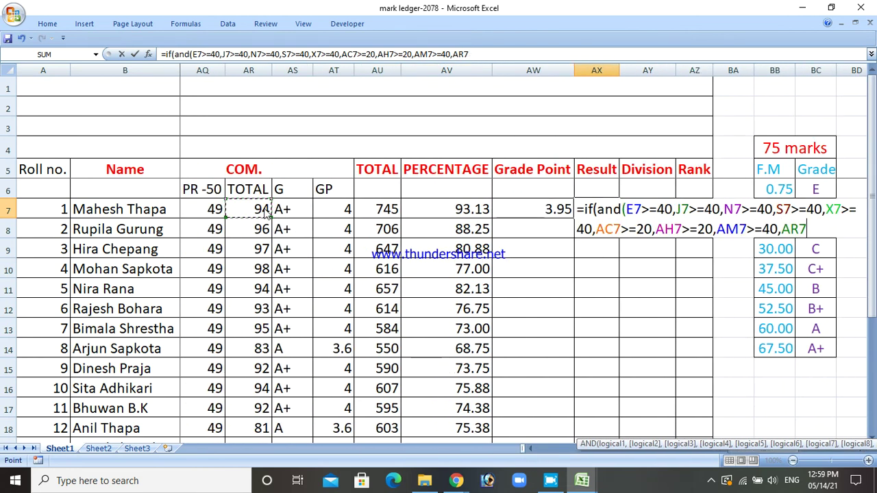
pyautogui.write('>=')
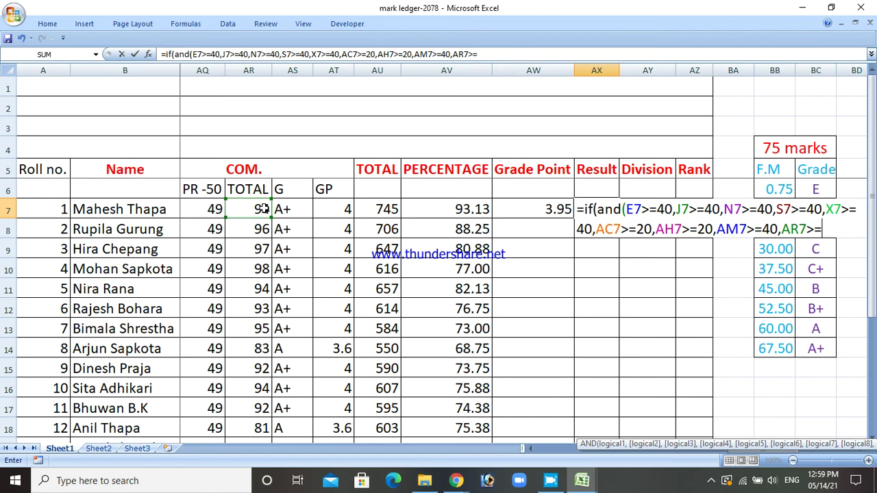
pyautogui.write('40')
pyautogui.write('),')
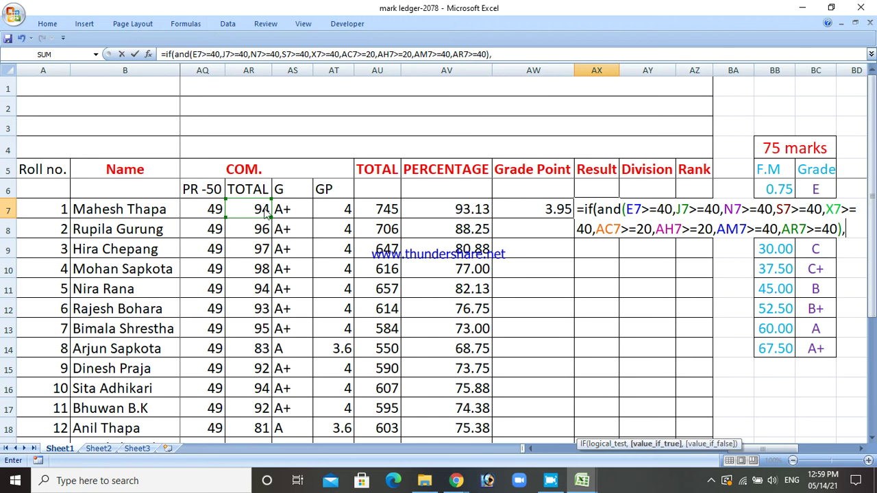
# Complete the IF formula with "pass" as the true value, "fail" as the false value, and a closing parenthesis.
pyautogui.write('"pass')
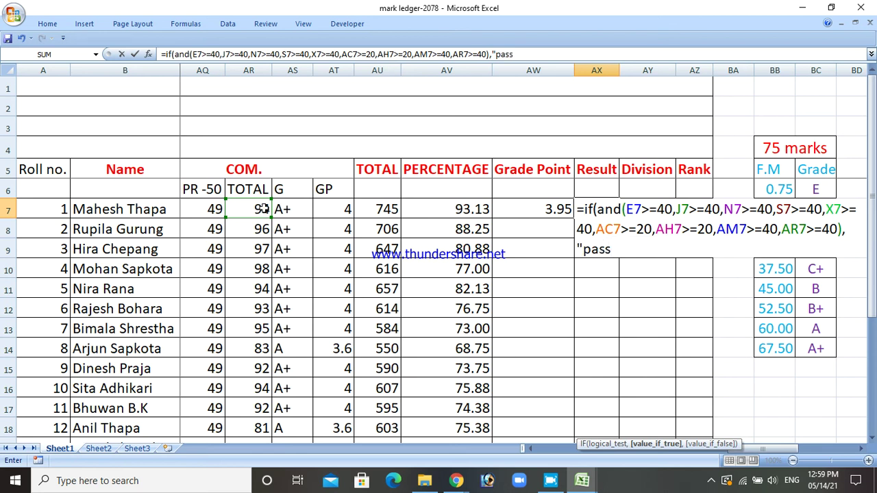
pyautogui.write('","fa')
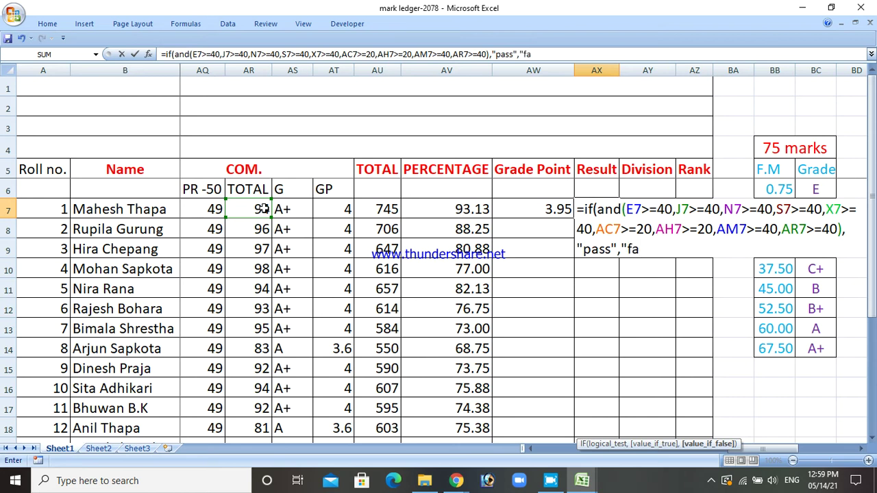
pyautogui.write('o')
pyautogui.press('BackSpace')
pyautogui.write('il")')
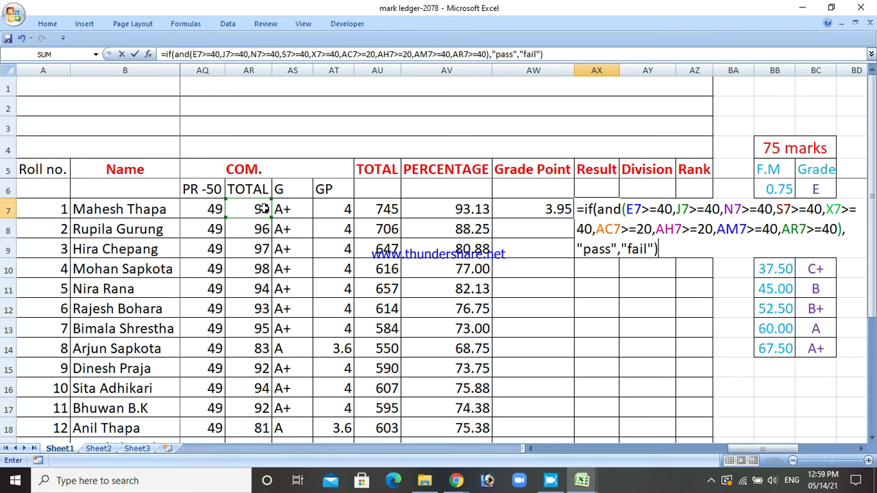
# Confirm the Result formula in AX7 and fill the Grade Point formula from AW7 down to AW19.
pyautogui.press('Return')
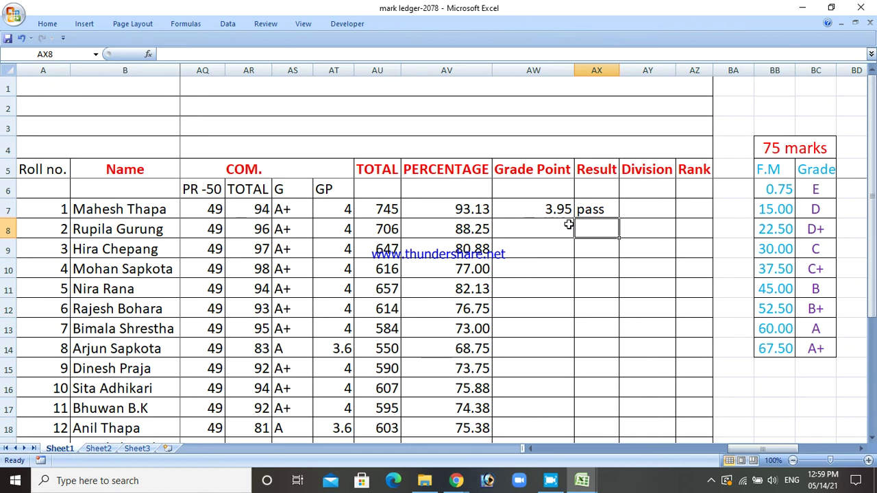
pyautogui.click(606, 207)
pyautogui.click(528, 202)
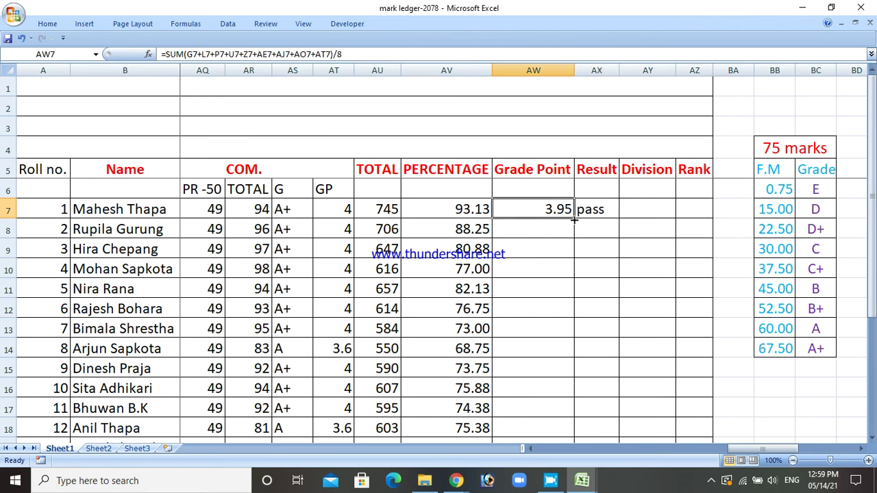
pyautogui.moveTo(574, 218); pyautogui.dragTo(568, 399)
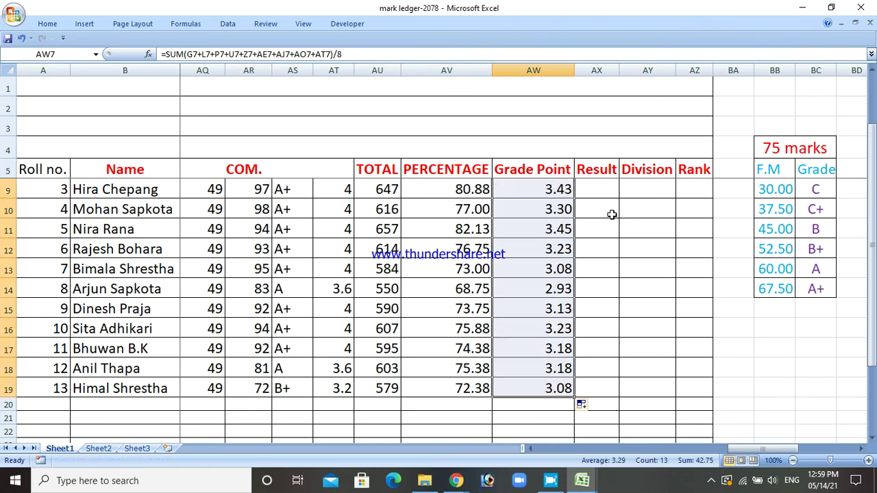
# Fill the pass/fail Result formula from AX7 down to AX19 and review the results for all students.
pyautogui.scroll(1, 615, 194)
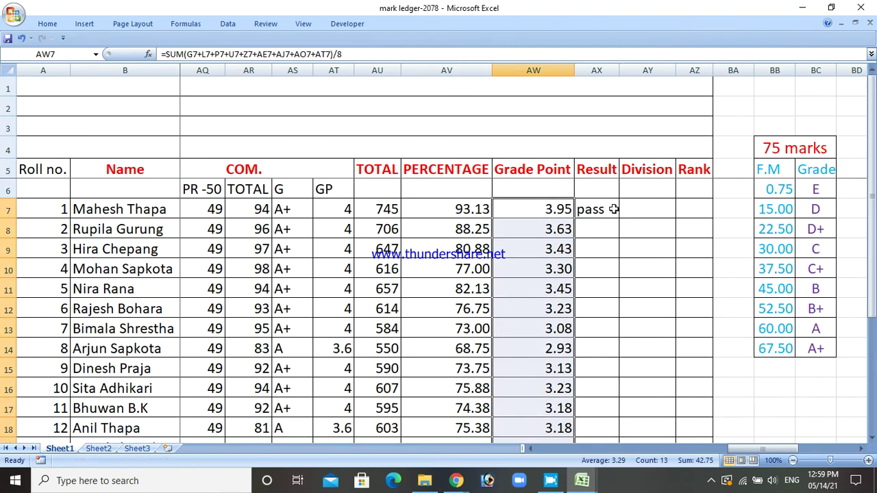
pyautogui.click(614, 209)
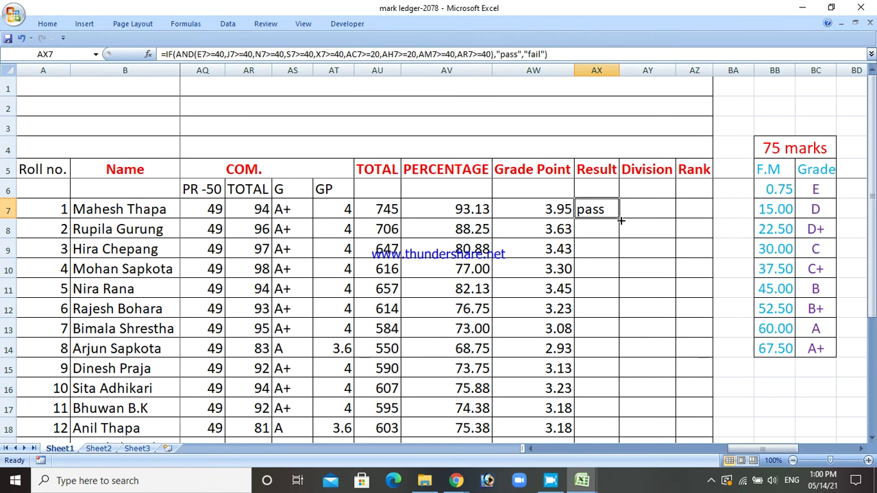
pyautogui.moveTo(620, 220); pyautogui.dragTo(624, 440)
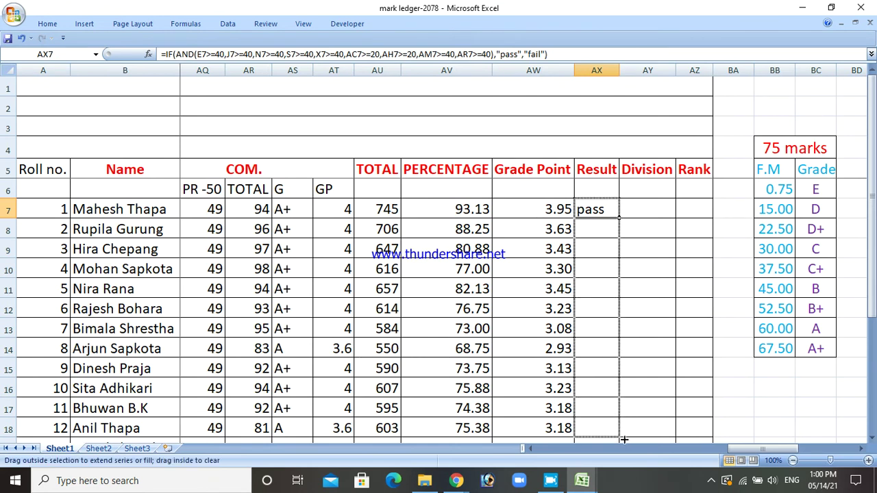
pyautogui.moveTo(624, 440); pyautogui.dragTo(617, 419)
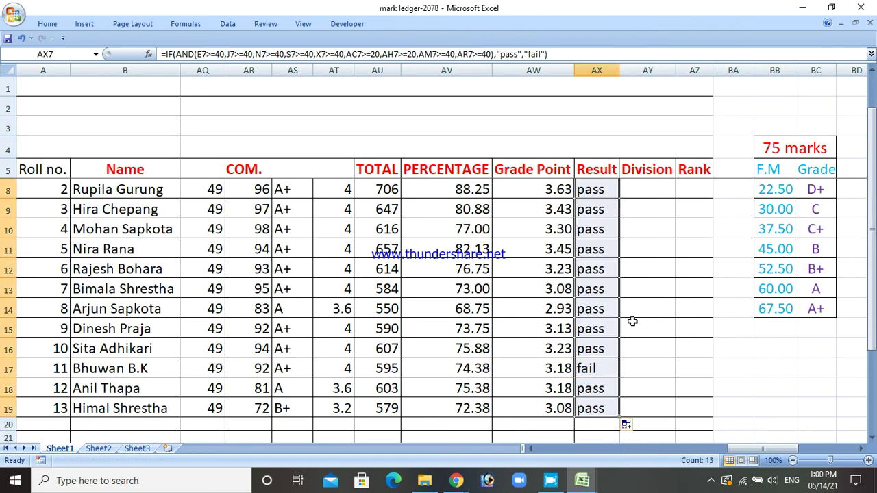
pyautogui.scroll(1, 631, 318)
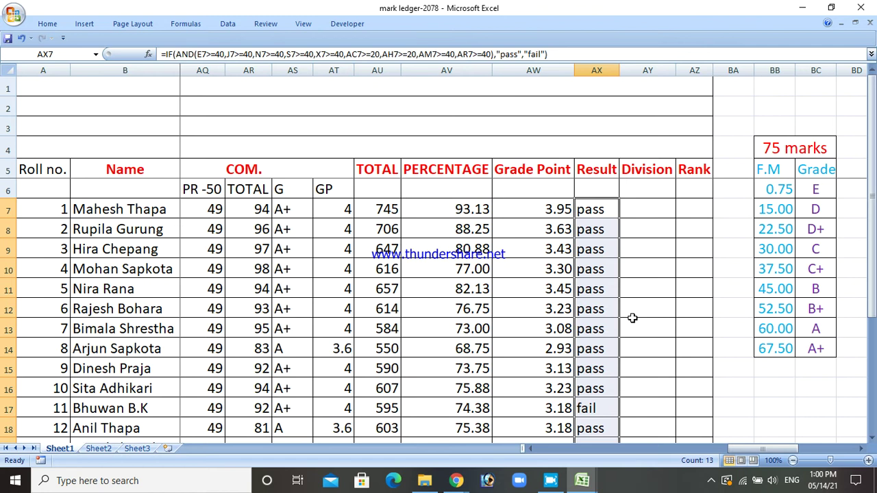
pyautogui.scroll(-1, 632, 317)
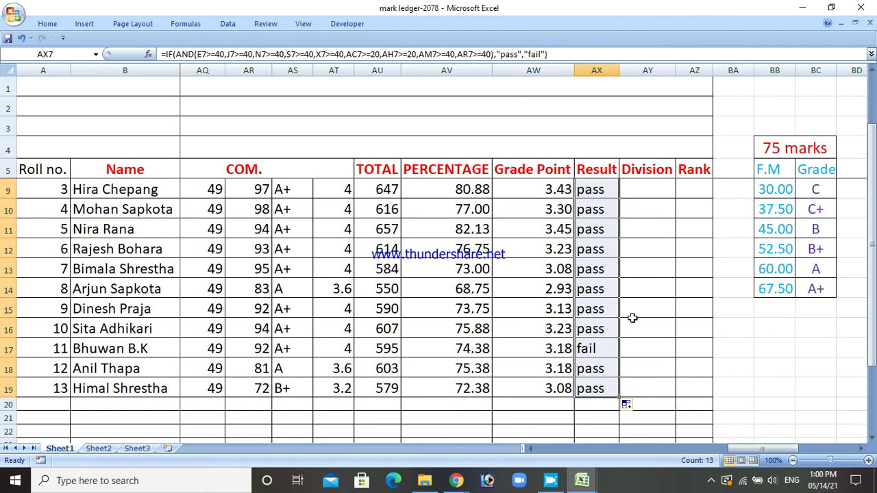
pyautogui.scroll(1, 632, 318)
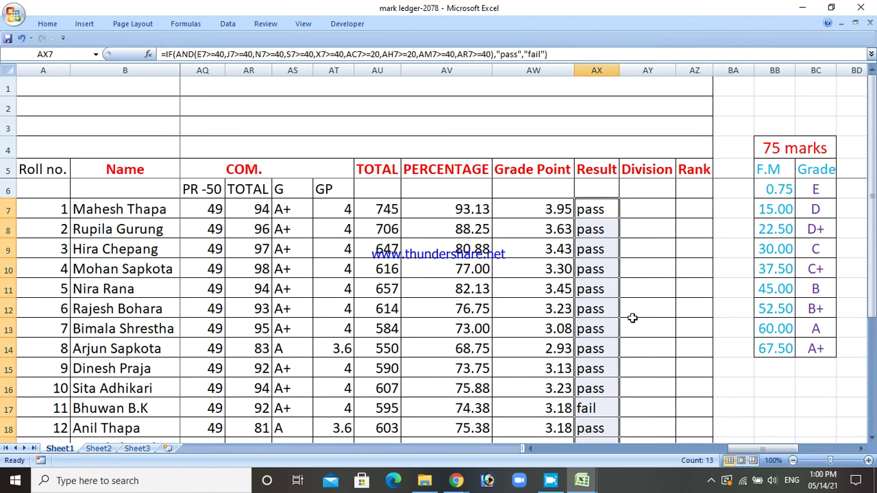
pyautogui.scroll(-1, 632, 317)
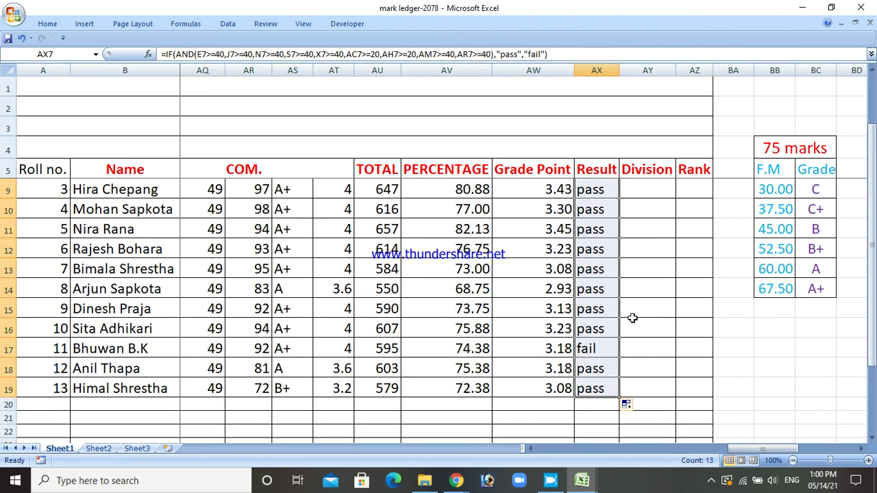
pyautogui.scroll(1, 632, 318)
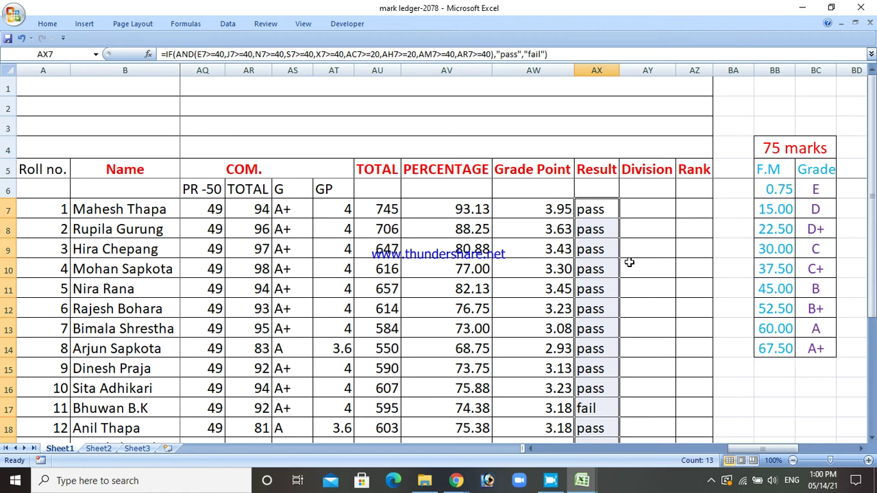
# Examine the 30 and 40 mark thresholds in the 100 Marks grade table beside the ledger.
pyautogui.click(635, 211)
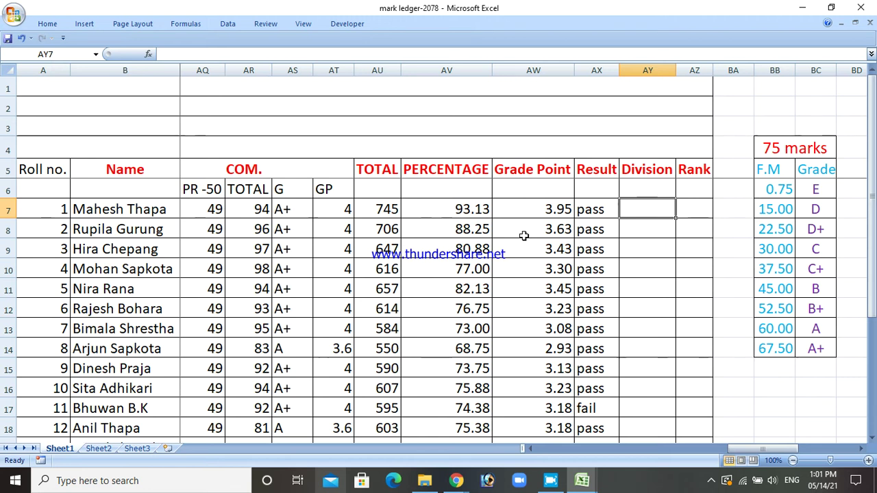
pyautogui.click(861, 448)
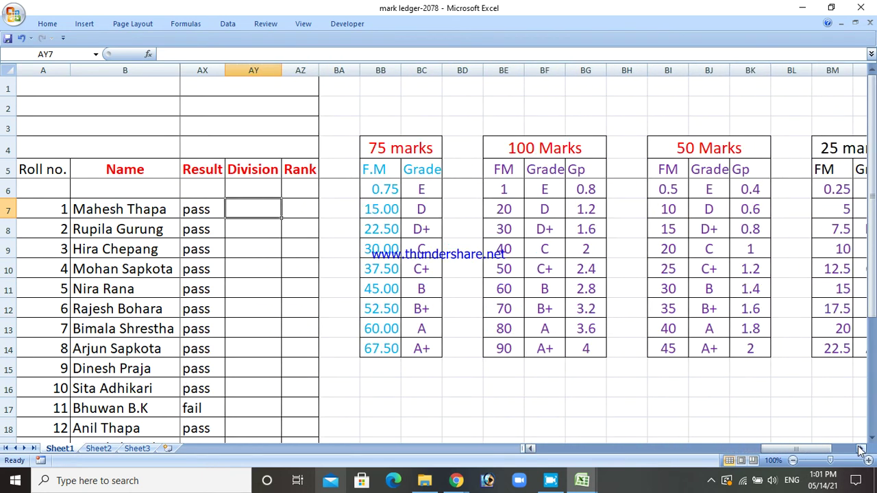
pyautogui.click(861, 448)
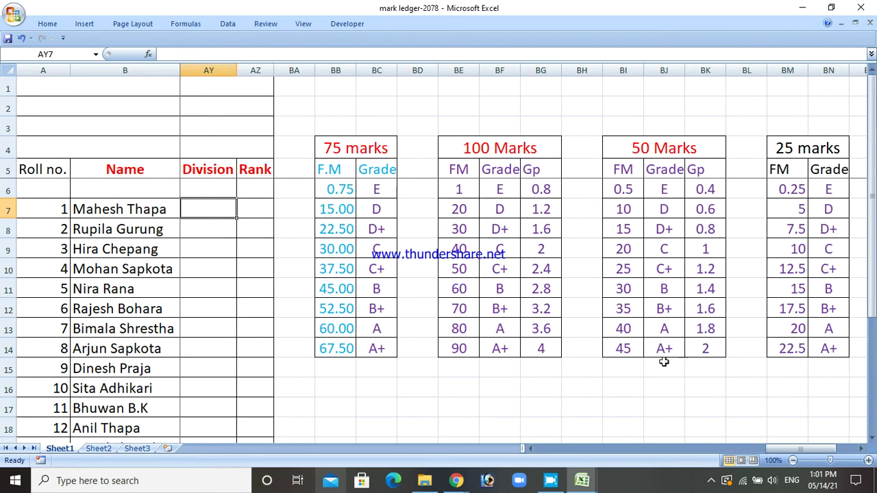
pyautogui.click(496, 231)
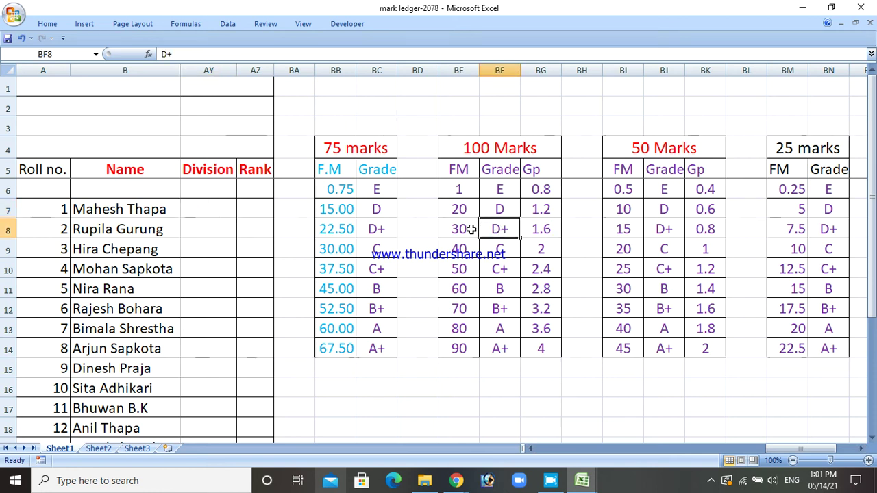
pyautogui.click(461, 229)
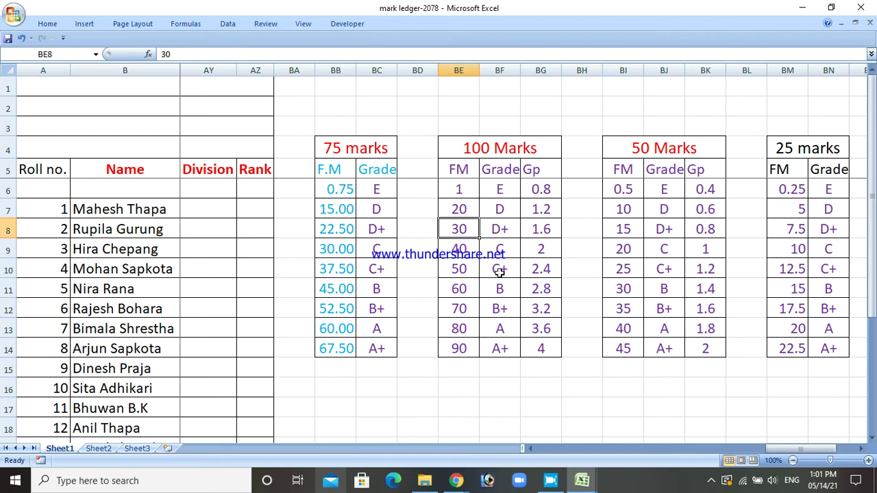
pyautogui.click(468, 250)
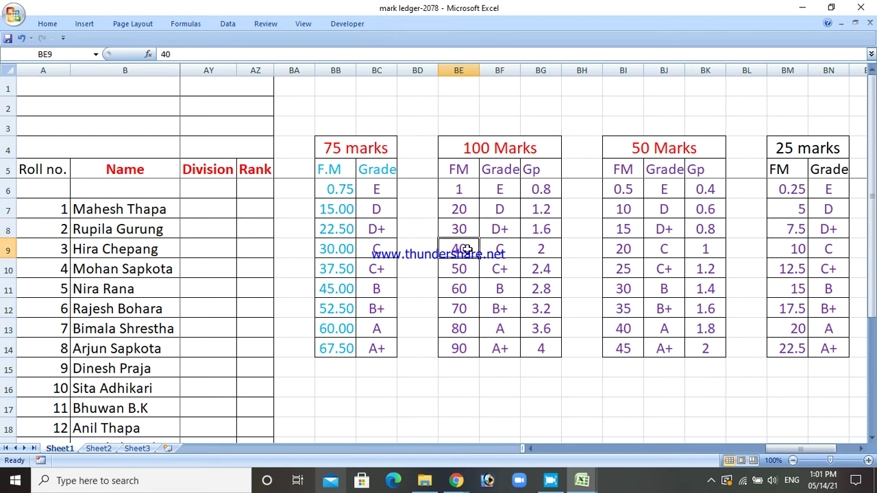
# Return to the Result column and open the IF/AND formula in AX7 to review its conditions.
pyautogui.moveTo(785, 448); pyautogui.dragTo(739, 455)
pyautogui.scroll(-1, 717, 378)
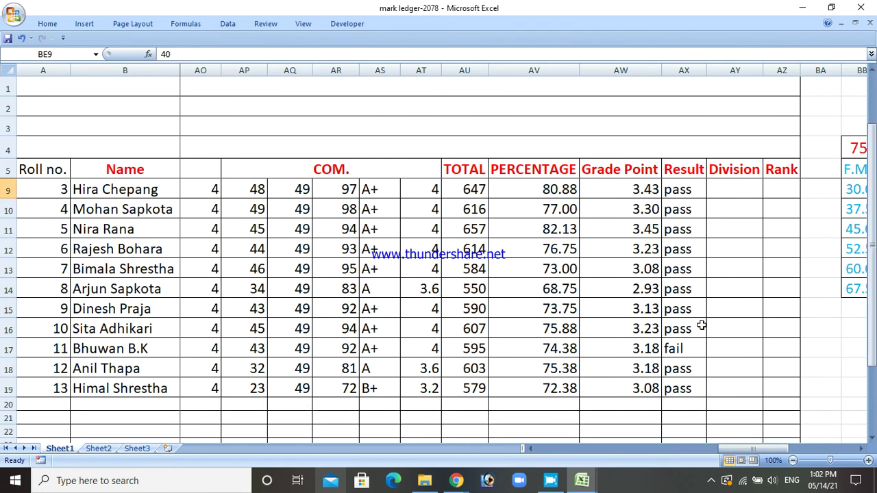
pyautogui.scroll(1, 699, 302)
pyautogui.doubleClick(681, 210)
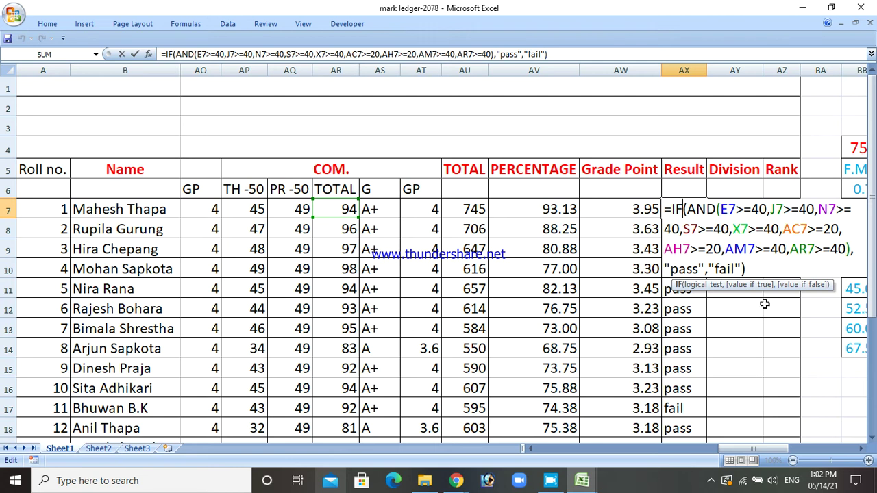
pyautogui.click(759, 264)
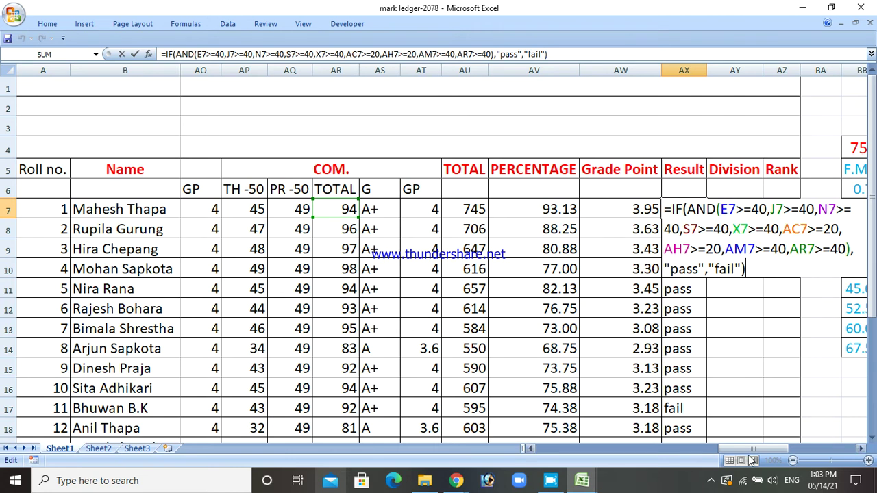
# Trace the marks in row 17 from the Result cell AX17 back through the subjects to the Science total in S17.
pyautogui.click(681, 410)
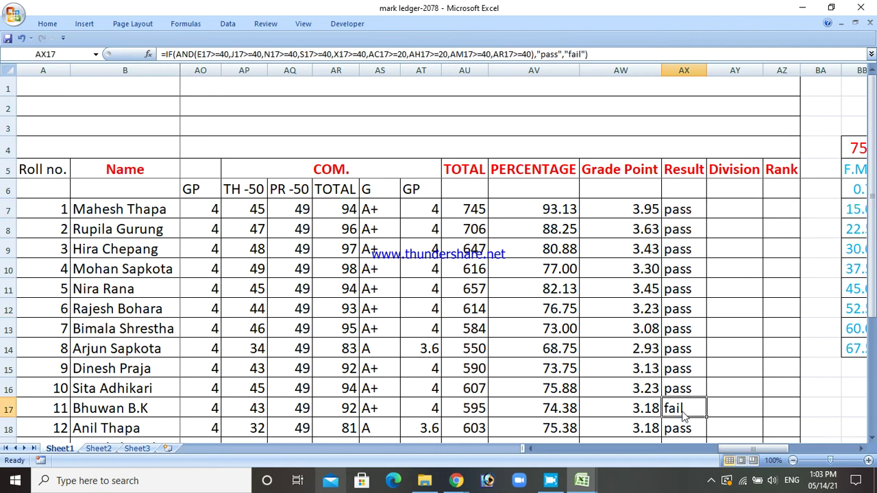
pyautogui.press('Left')
pyautogui.press('Left')
pyautogui.press('Left')
pyautogui.press('Left')
pyautogui.press('Left')
pyautogui.press('Left')
pyautogui.press('Left')
pyautogui.press('Left')
pyautogui.press('Left')
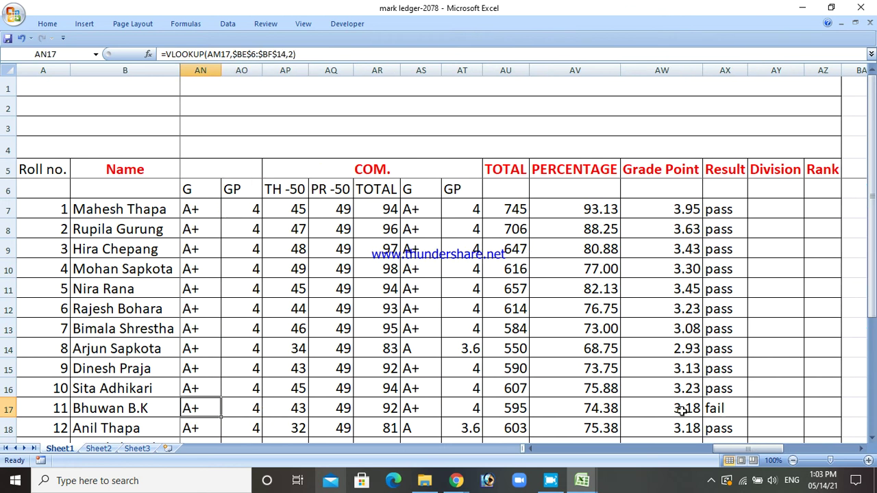
pyautogui.press('Left')
pyautogui.press('Left')
pyautogui.press('Left')
pyautogui.press('Left')
pyautogui.press('Left')
pyautogui.press('Left')
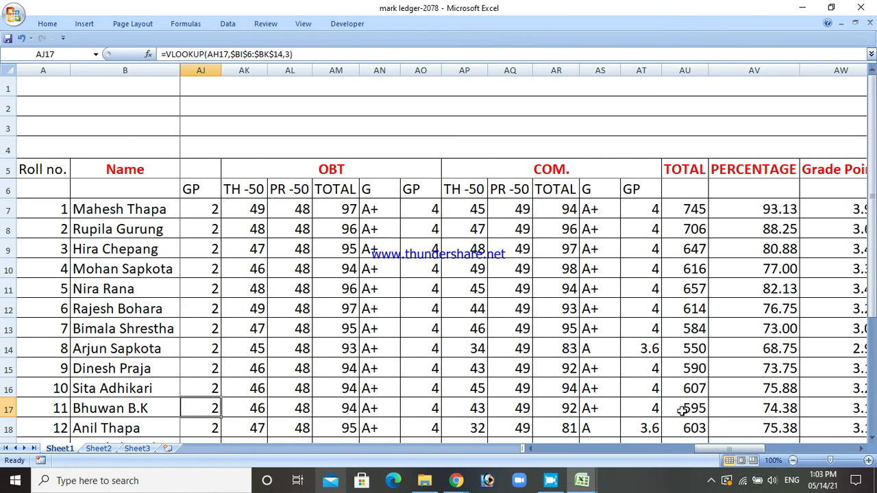
pyautogui.press('Left')
pyautogui.press('Left')
pyautogui.press('Left')
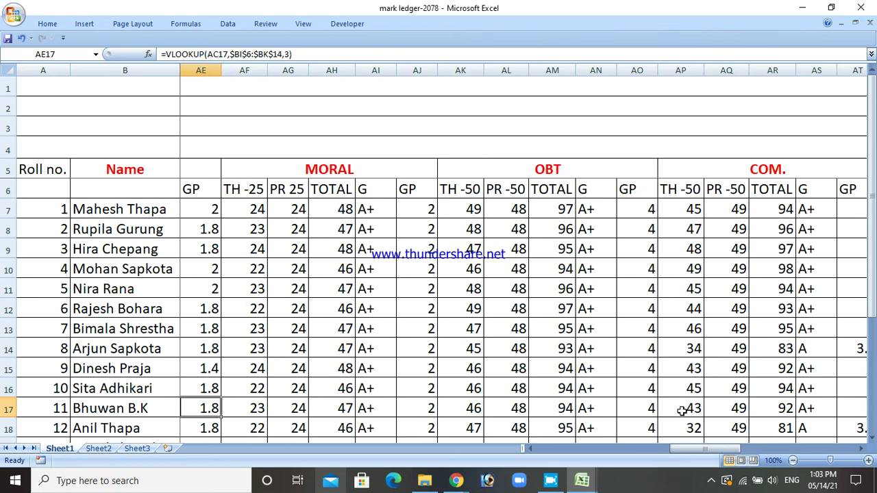
pyautogui.press('Left')
pyautogui.press('Left')
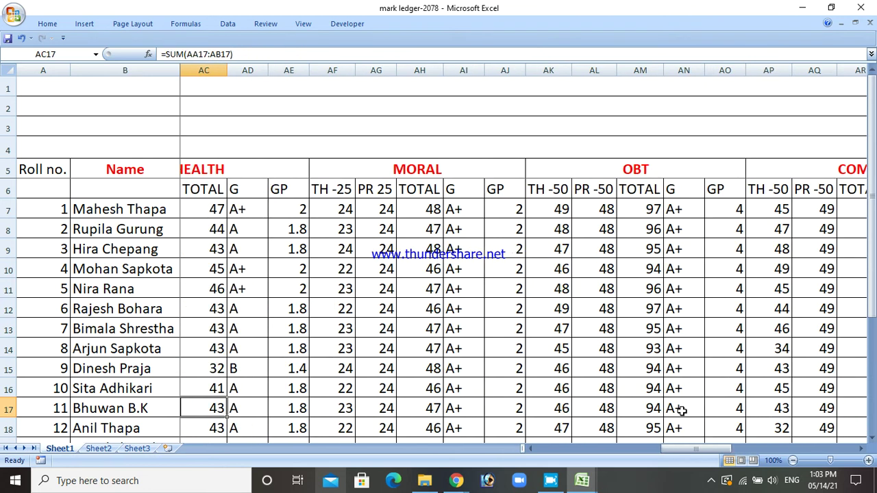
pyautogui.press('Left')
pyautogui.press('Left')
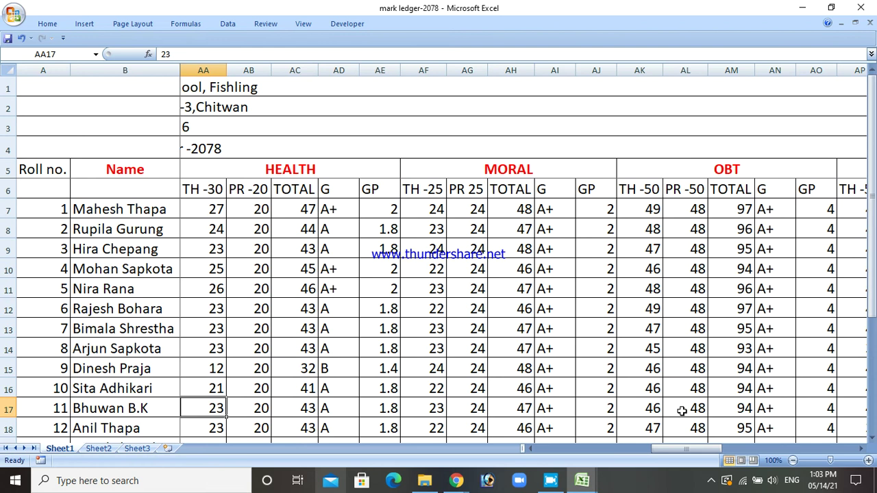
pyautogui.press('Left')
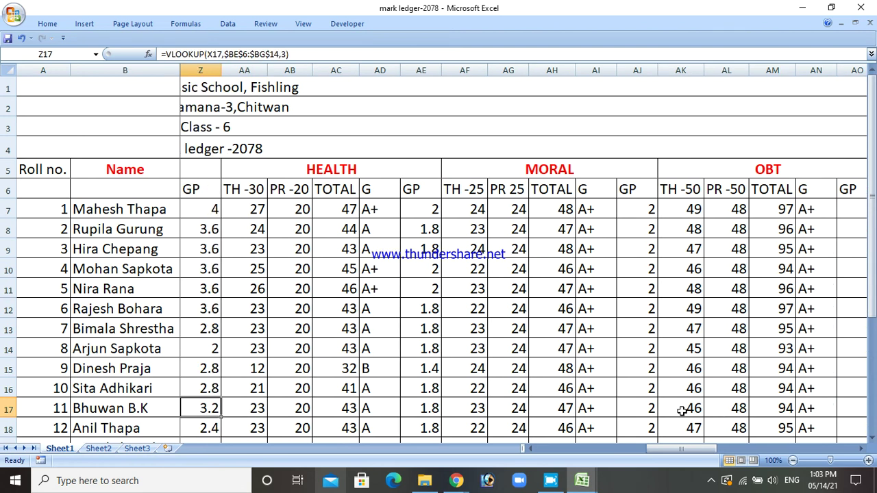
pyautogui.press('Left')
pyautogui.press('Left')
pyautogui.press('Left')
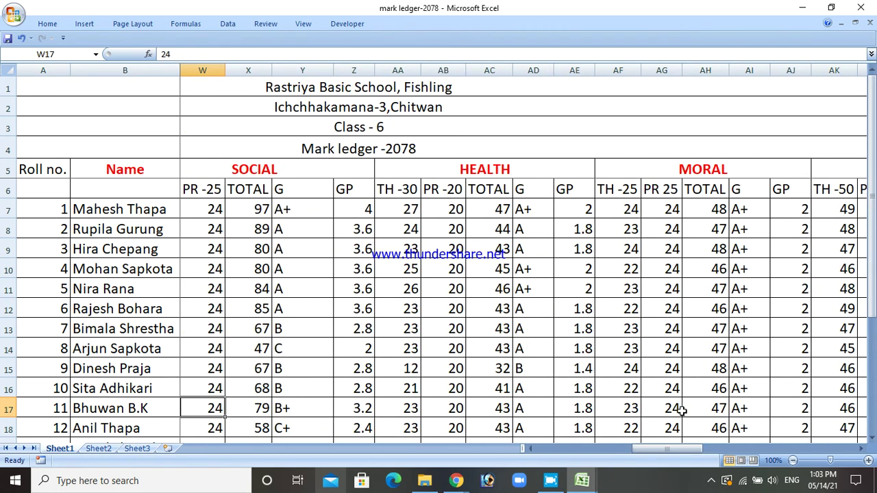
pyautogui.press('Left')
pyautogui.press('Left')
pyautogui.press('Left')
pyautogui.press('Left')
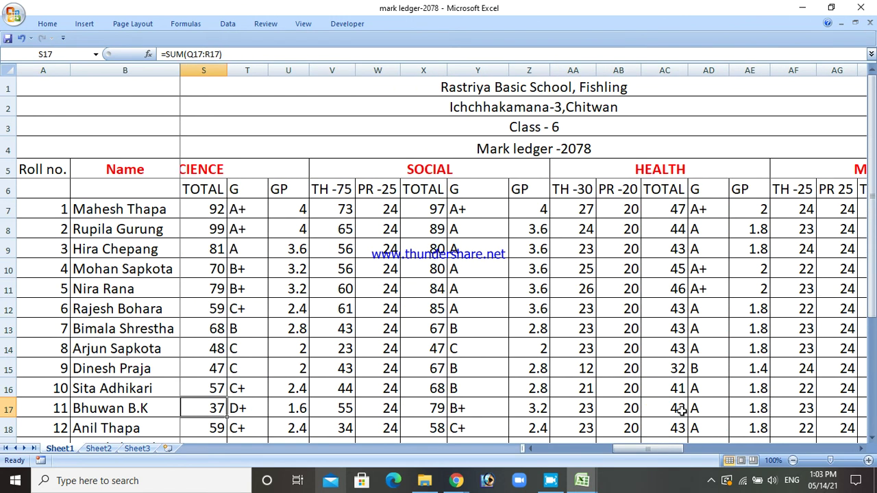
# Trace row 17 from the Science total in S17 back through the Maths, Nepali and English marks to the roll number in A17.
pyautogui.click(531, 450)
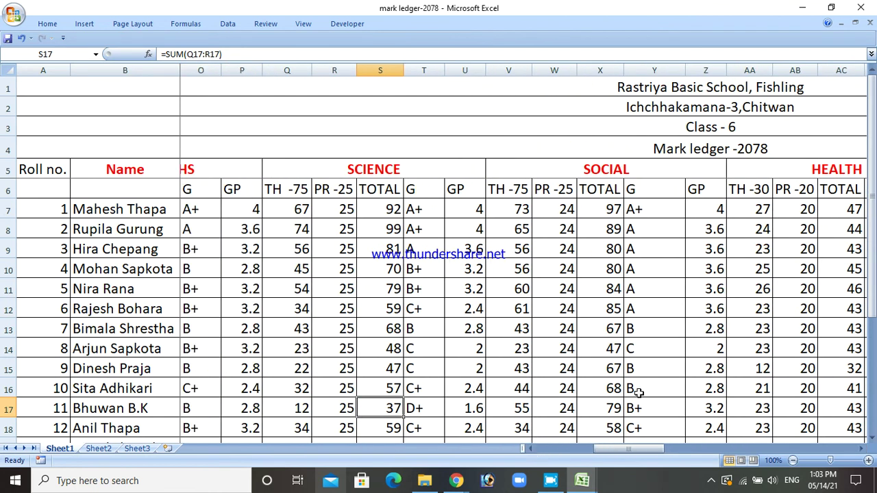
pyautogui.scroll(-1, 634, 383)
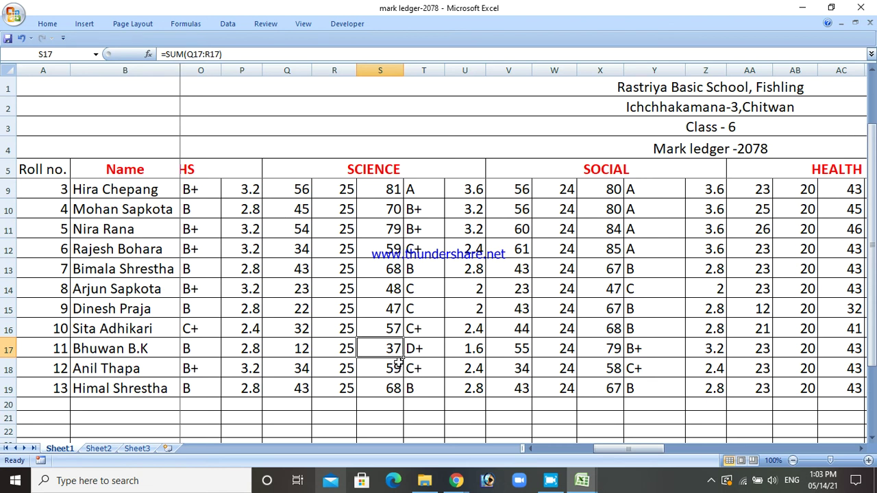
pyautogui.click(530, 450)
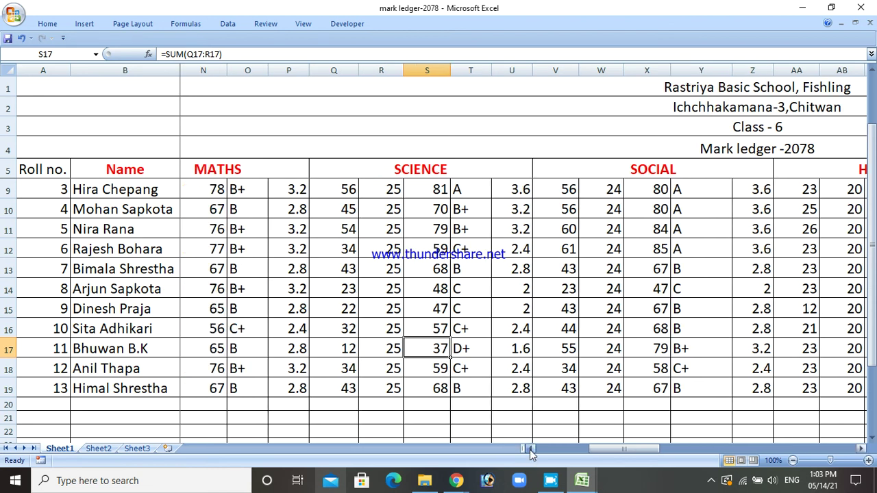
pyautogui.click(529, 450)
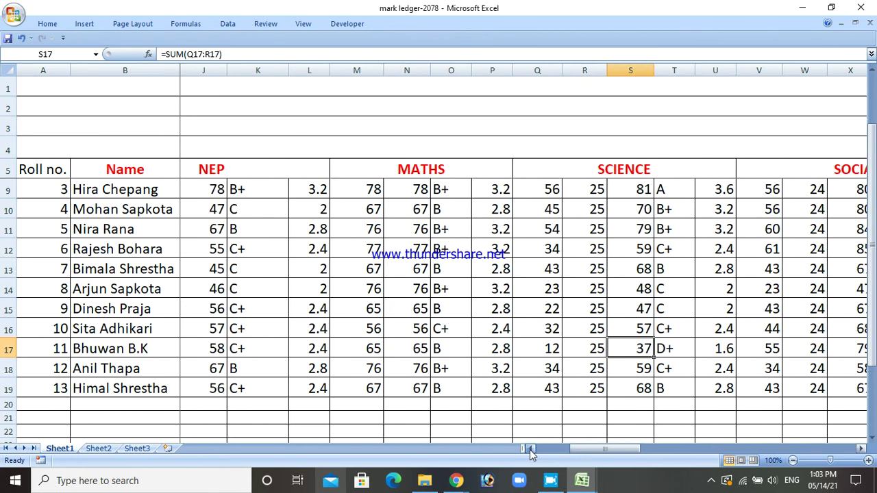
pyautogui.click(529, 449)
pyautogui.click(529, 450)
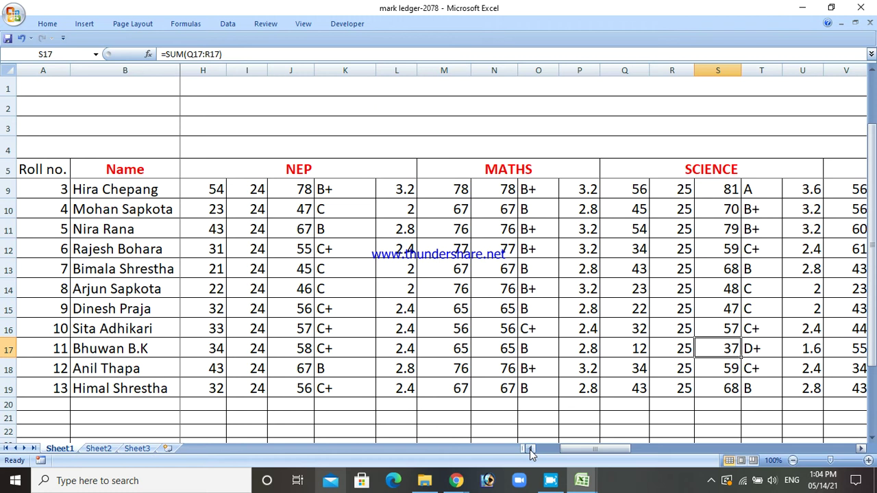
pyautogui.press('Left')
pyautogui.press('Left')
pyautogui.press('Left')
pyautogui.press('Left')
pyautogui.press('Left')
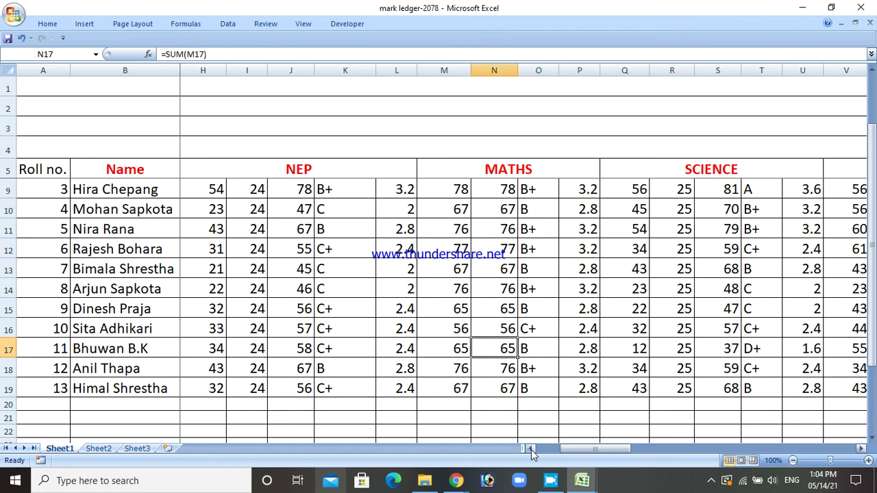
pyautogui.press('Left')
pyautogui.press('Left')
pyautogui.press('Left')
pyautogui.press('Left')
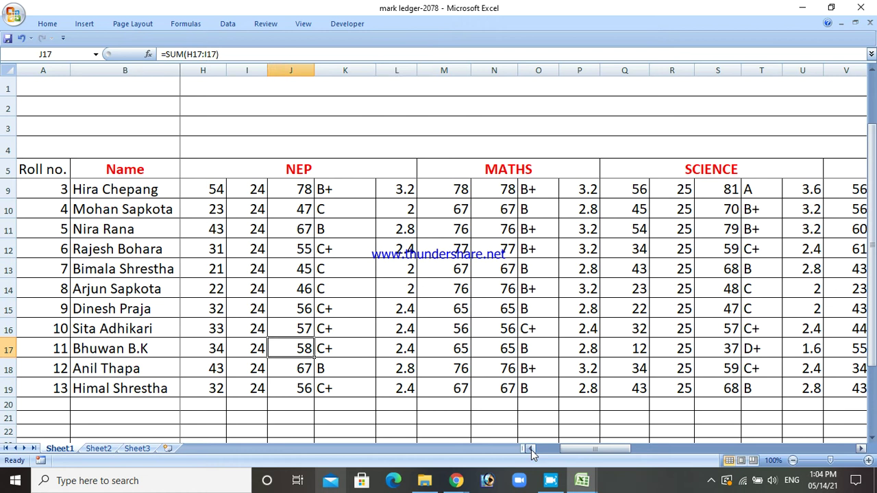
pyautogui.press('Left')
pyautogui.press('Left')
pyautogui.press('Left')
pyautogui.press('Left')
pyautogui.press('Left')
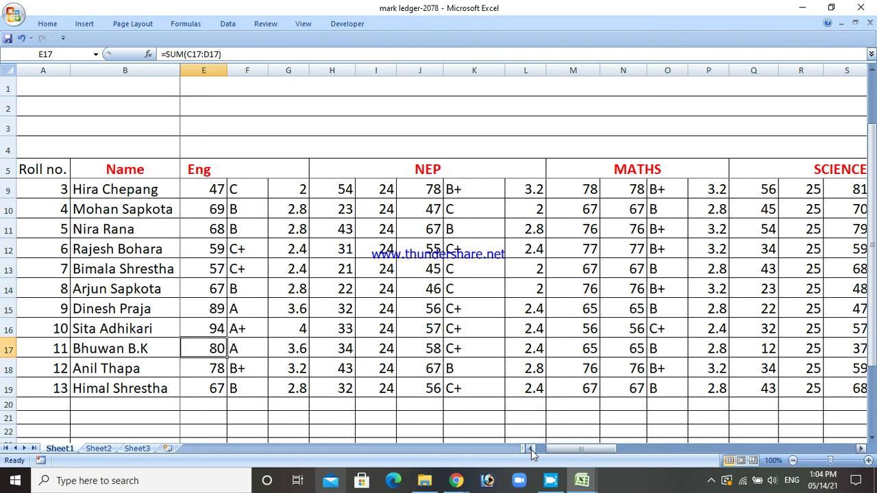
pyautogui.press('Left')
pyautogui.press('Left')
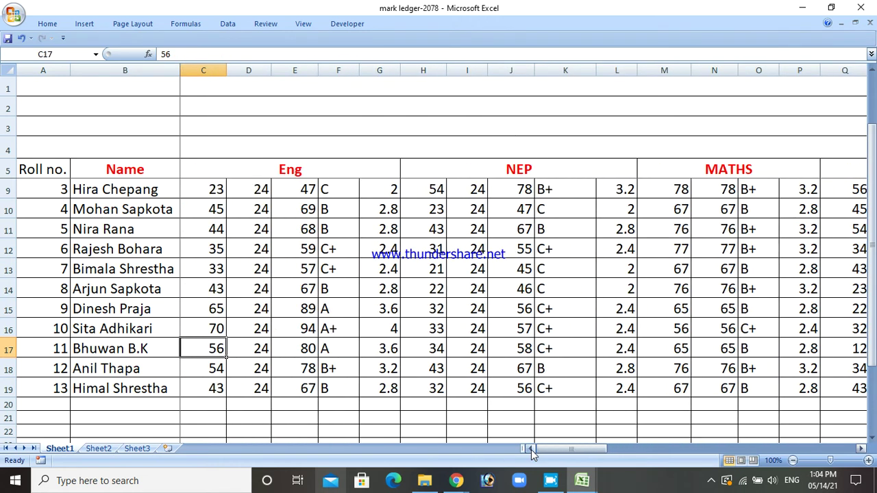
pyautogui.press('Left')
pyautogui.press('Left')
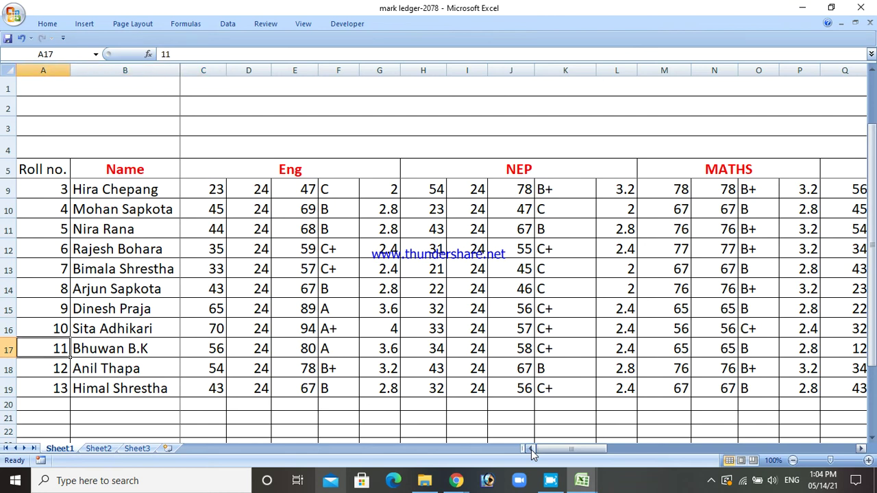
# Follow row 17 across the remaining subjects to the grade tables and back to the total, percentage, grade point and Result columns.
pyautogui.press('Right')
pyautogui.press('Right')
pyautogui.press('Right')
pyautogui.press('Right')
pyautogui.press('Right')
pyautogui.press('Right')
pyautogui.press('Right')
pyautogui.press('Right')
pyautogui.press('Right')
pyautogui.press('Right')
pyautogui.press('Right')
pyautogui.press('Right')
pyautogui.press('Right')
pyautogui.press('Right')
pyautogui.press('Right')
pyautogui.press('Right')
pyautogui.press('Right')
pyautogui.press('Right')
pyautogui.press('Right')
pyautogui.press('Right')
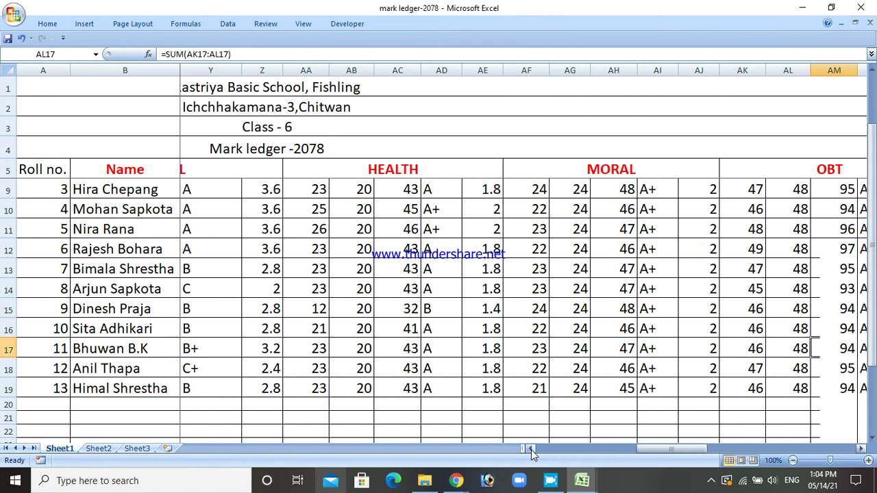
pyautogui.press('Right')
pyautogui.press('Right')
pyautogui.press('Right')
pyautogui.press('Right')
pyautogui.press('Right')
pyautogui.press('Right')
pyautogui.press('Right')
pyautogui.press('Right')
pyautogui.press('Right')
pyautogui.press('Right')
pyautogui.press('Right')
pyautogui.press('Right')
pyautogui.press('Left')
pyautogui.press('Left')
pyautogui.press('Left')
pyautogui.press('Left')
pyautogui.press('Left')
pyautogui.press('Left')
pyautogui.press('Left')
pyautogui.press('Left')
pyautogui.press('Left')
pyautogui.press('Left')
pyautogui.press('Left')
pyautogui.press('Left')
pyautogui.press('Left')
pyautogui.press('Left')
pyautogui.press('Left')
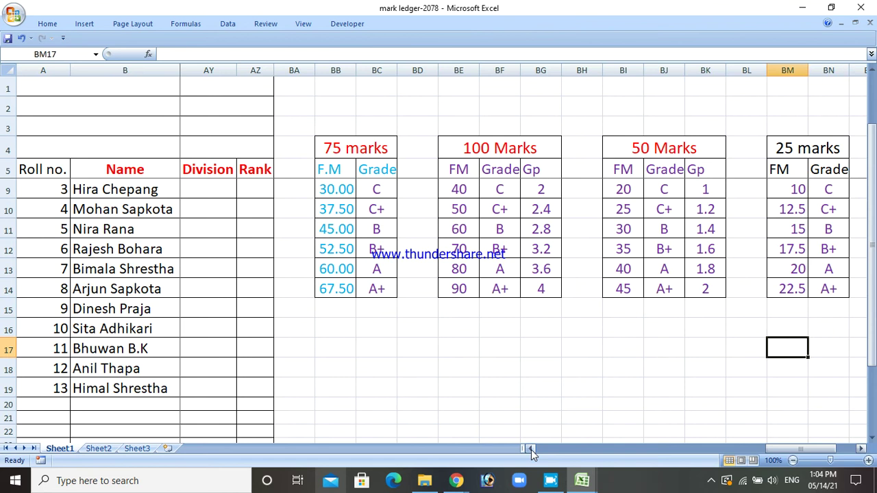
pyautogui.press('Left')
pyautogui.press('Left')
pyautogui.press('Left')
pyautogui.press('Left')
pyautogui.press('Left')
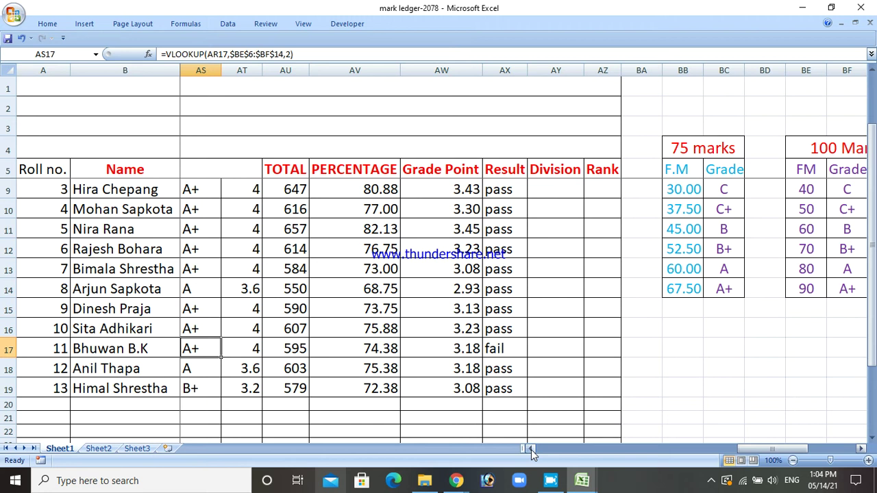
pyautogui.click(795, 9)
pyautogui.click(665, 61)
pyautogui.click(387, 330)
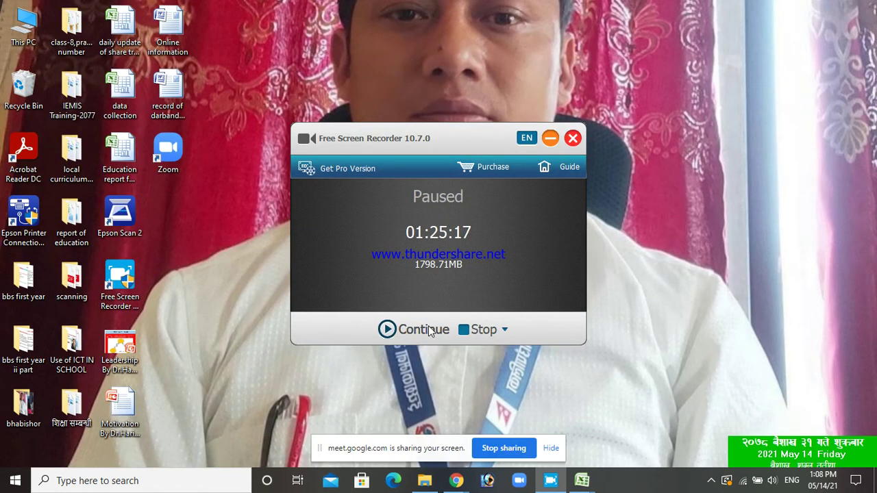
pyautogui.click(424, 329)
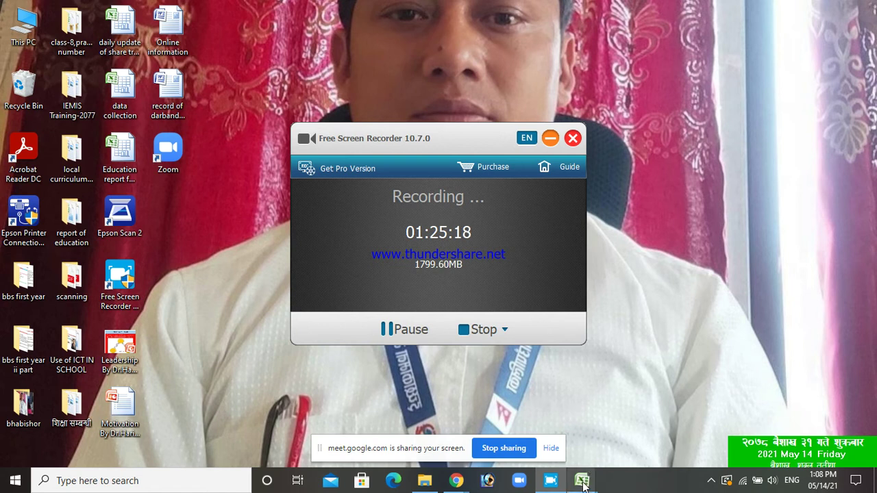
pyautogui.moveTo(583, 485)
pyautogui.click(548, 435)
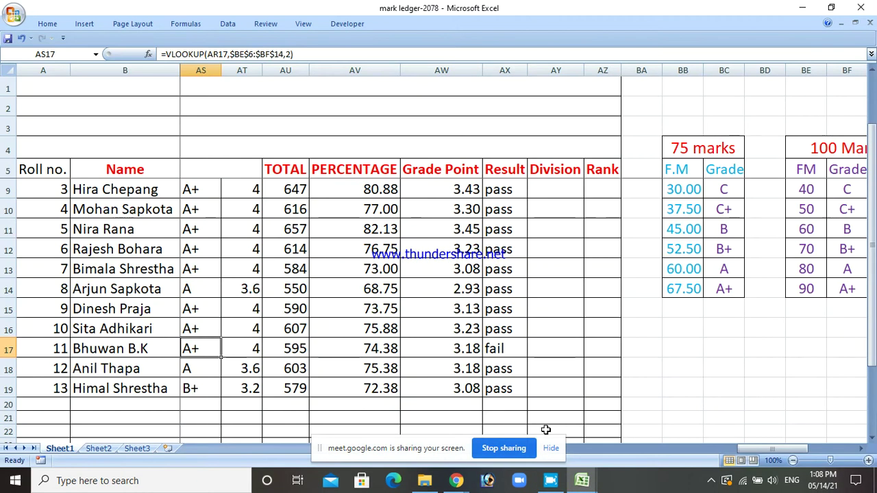
# Examine the percentage thresholds and division names in the lookup table at BP4:BQ8 for the Division column.
pyautogui.click(562, 189)
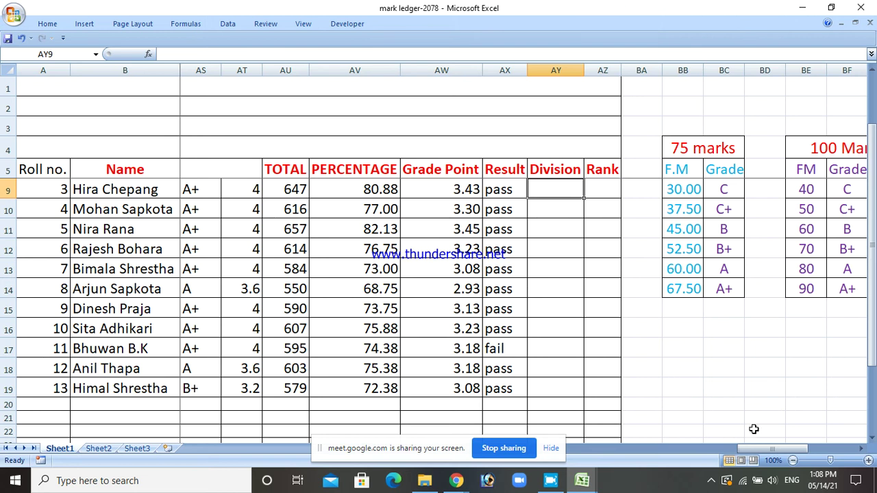
pyautogui.moveTo(756, 450); pyautogui.dragTo(808, 450)
pyautogui.scroll(1, 818, 308)
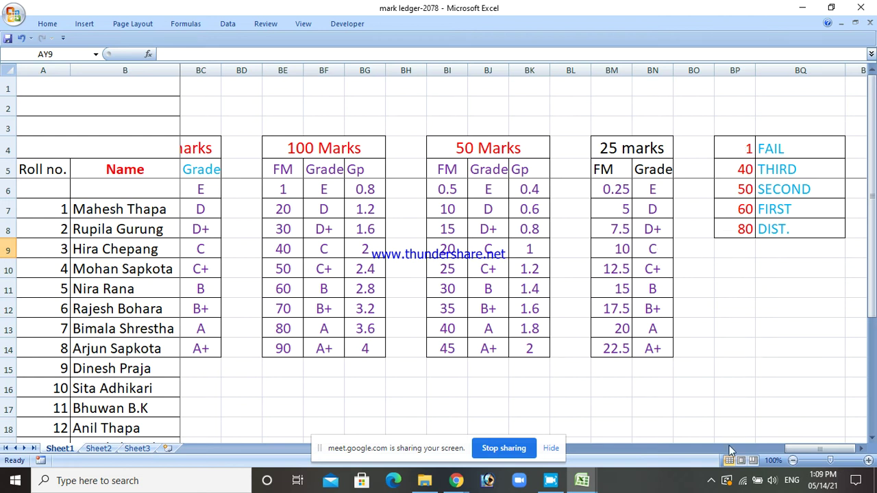
pyautogui.moveTo(808, 445); pyautogui.dragTo(808, 445)
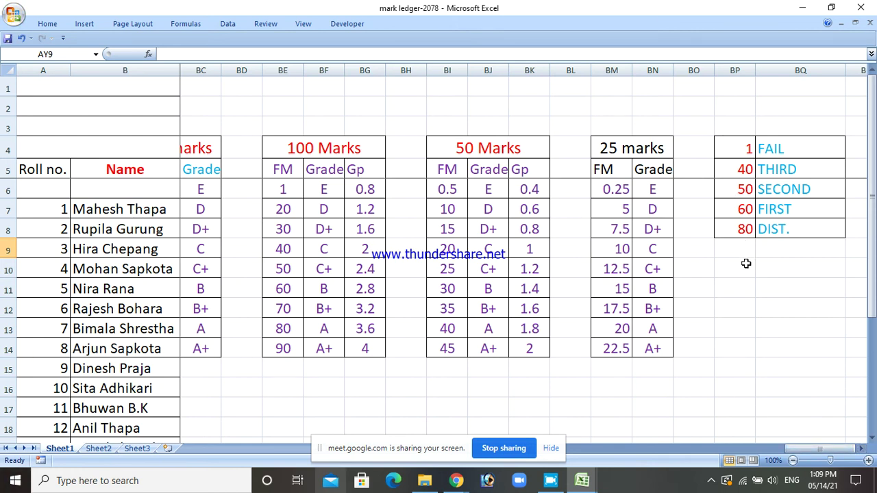
pyautogui.click(803, 10)
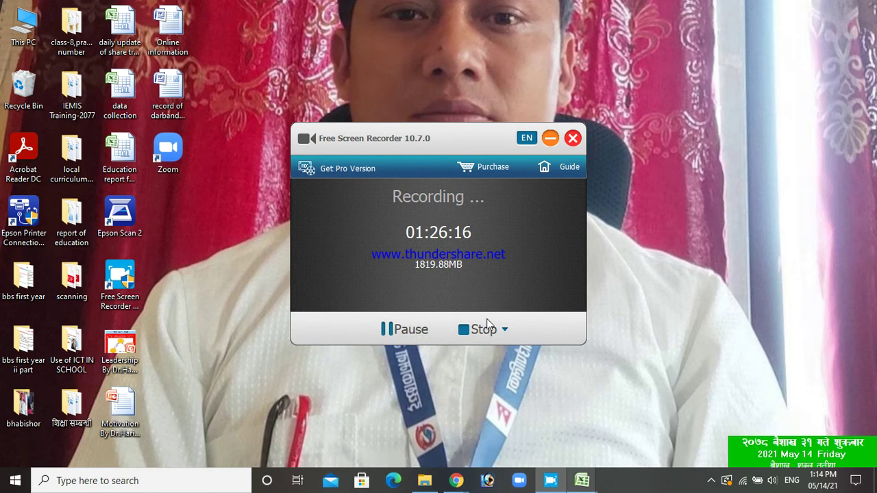
pyautogui.moveTo(582, 486)
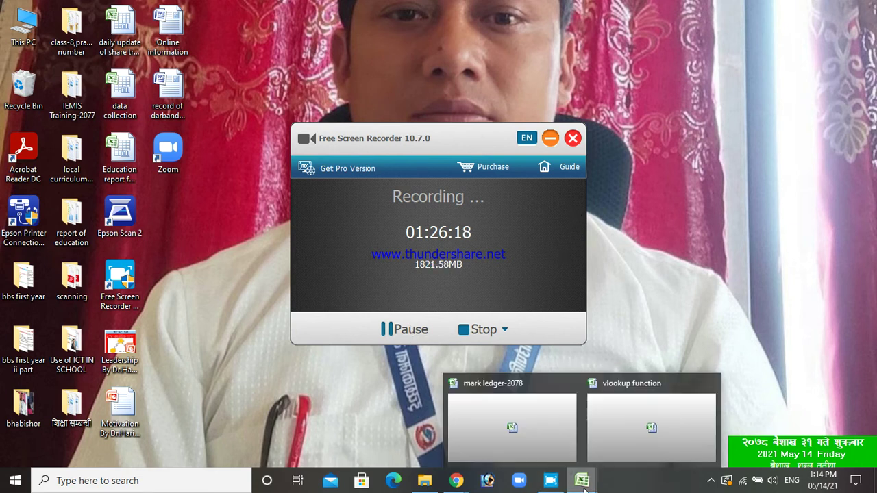
pyautogui.click(535, 439)
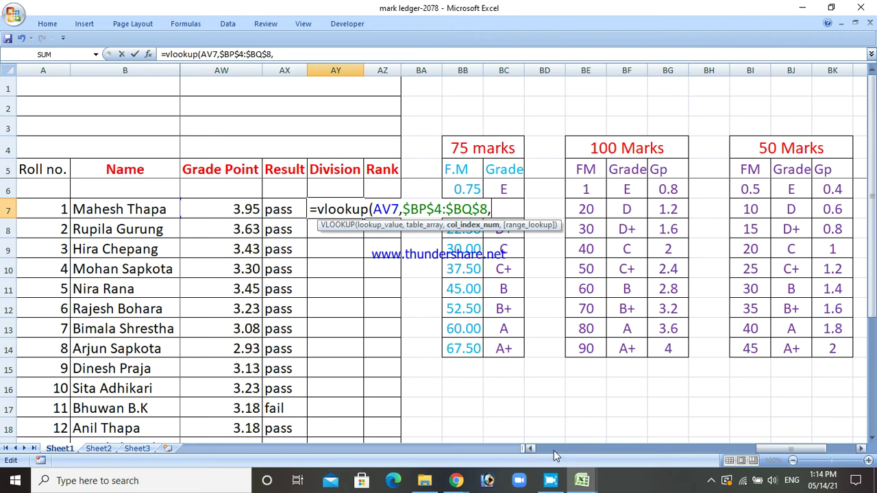
# Complete the Division formula in AY7 as =VLOOKUP(AV7,$BP$4:$BQ$8,2), checking its percentage cell and lookup table references.
pyautogui.hscroll(-2, 532, 444)
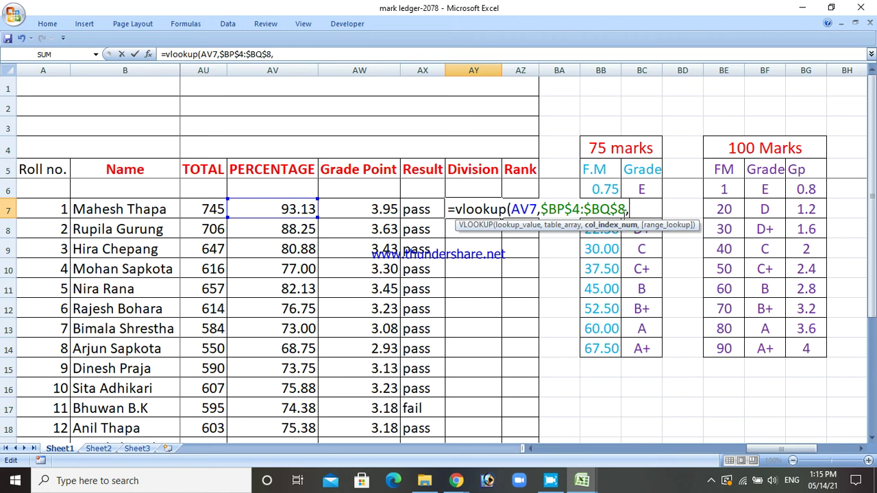
pyautogui.moveTo(779, 449); pyautogui.dragTo(835, 458)
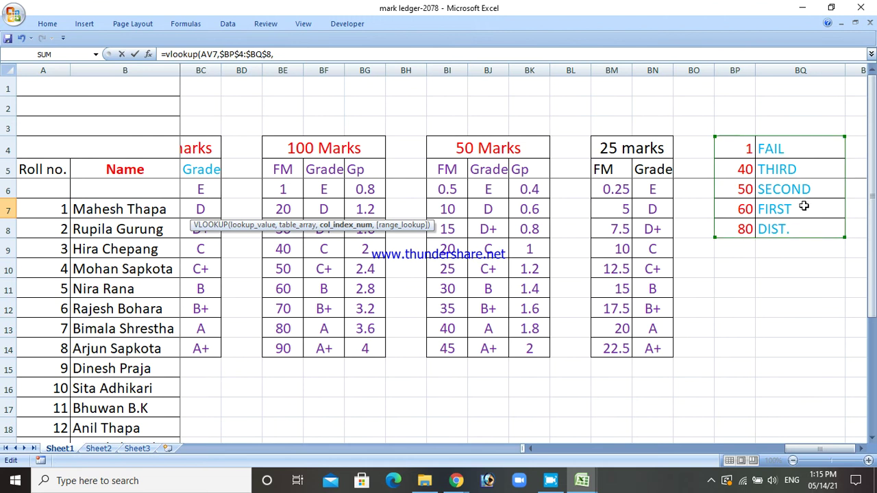
pyautogui.moveTo(835, 449); pyautogui.dragTo(786, 455)
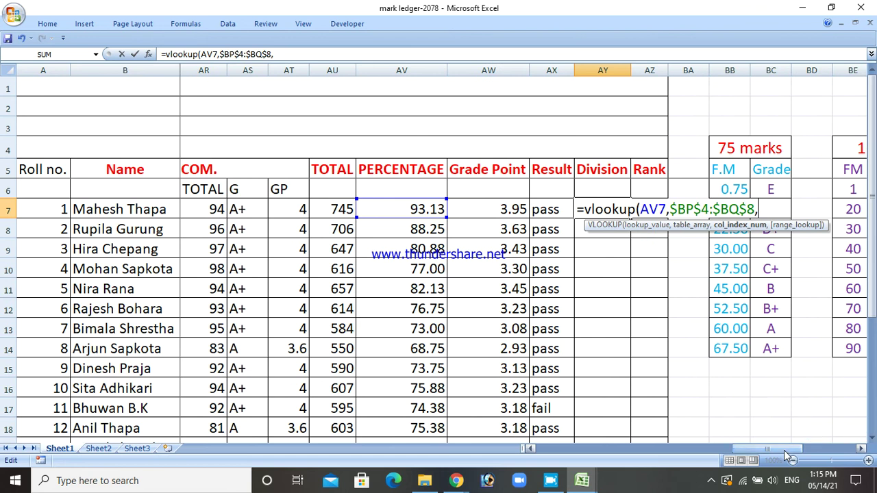
pyautogui.write('2)')
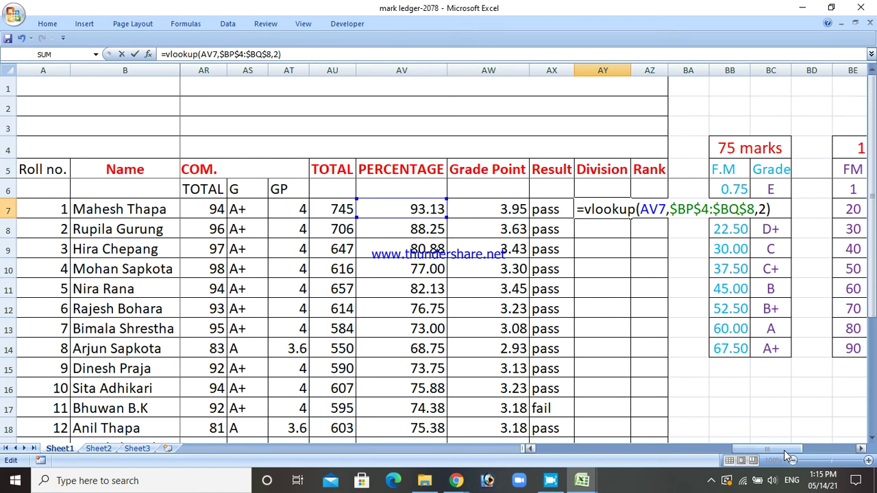
pyautogui.press('Return')
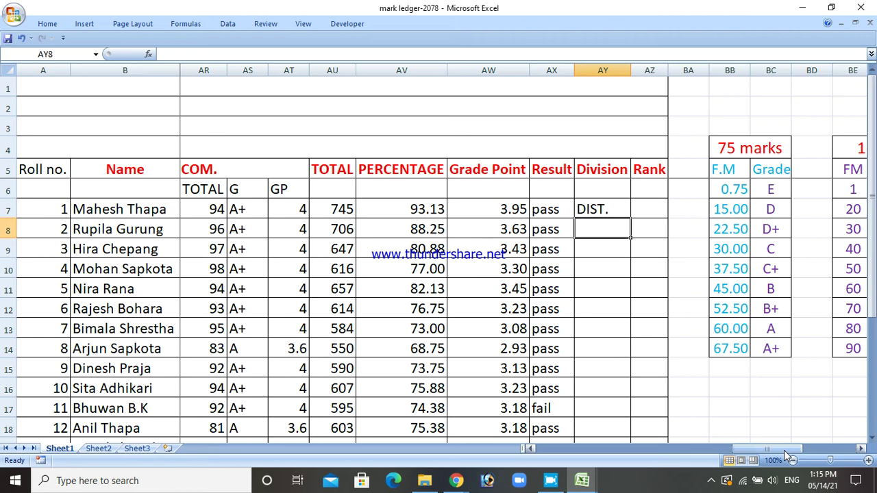
# Fill the Division formula from AY7 down to AY19 for all students and review the column.
pyautogui.click(589, 216)
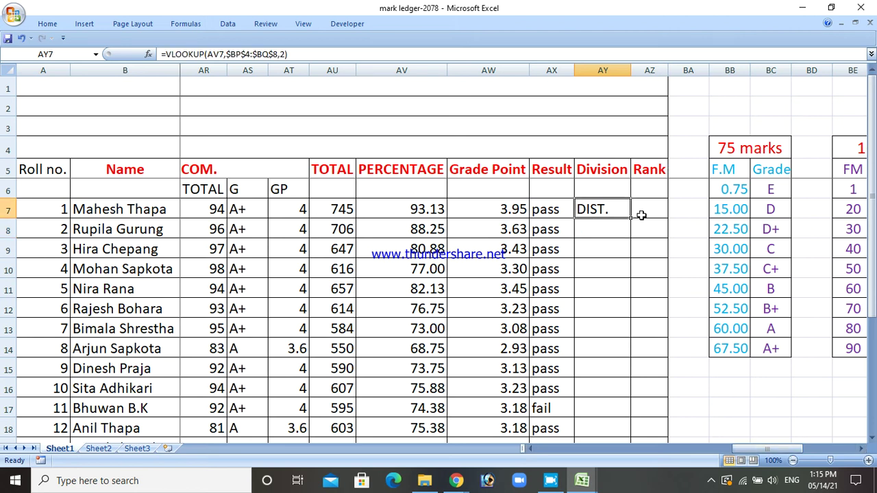
pyautogui.moveTo(630, 218); pyautogui.dragTo(635, 439)
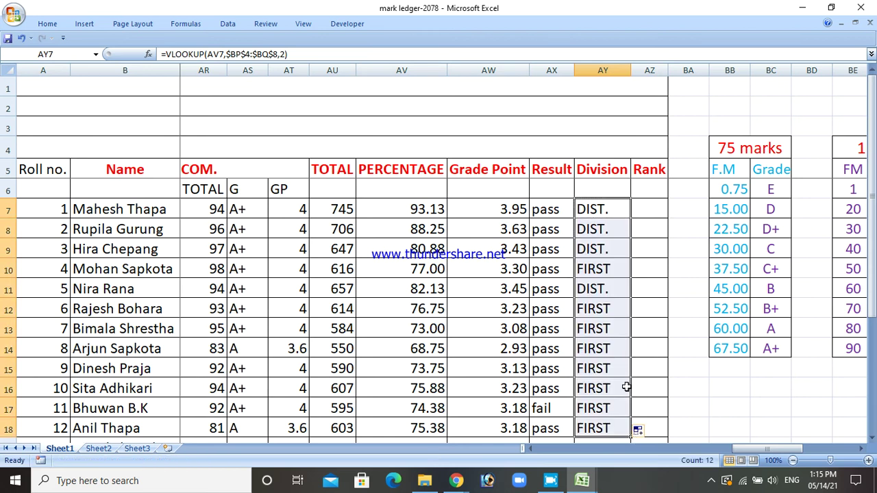
pyautogui.scroll(-2, 629, 385)
pyautogui.moveTo(630, 318); pyautogui.dragTo(630, 332)
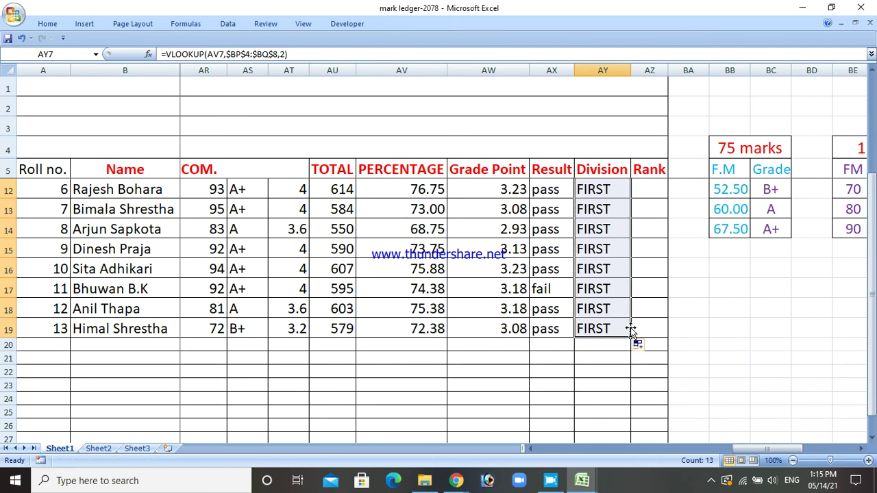
pyautogui.scroll(2, 631, 330)
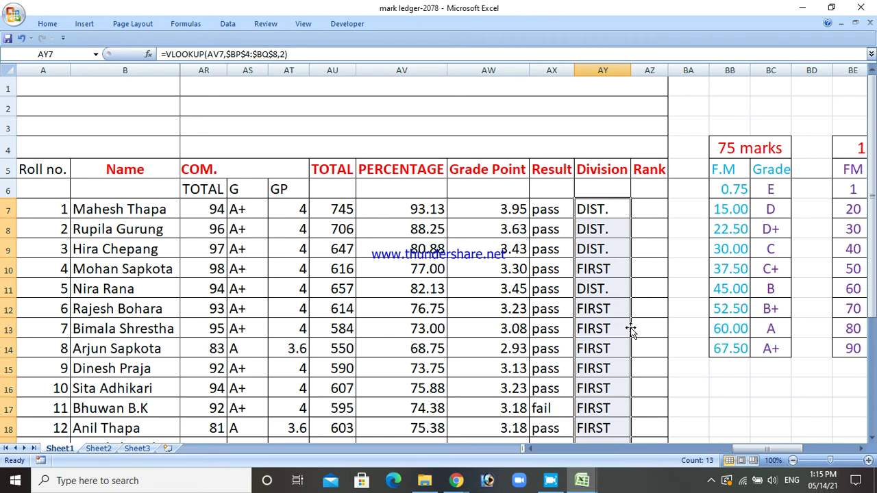
# Begin a RANK formula in AZ7 with the first student's percentage cell AV7 as the number.
pyautogui.click(657, 213)
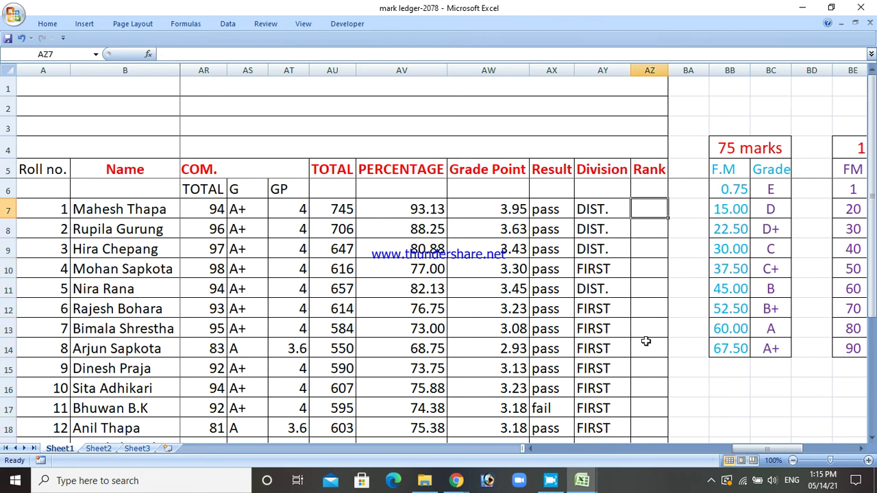
pyautogui.scroll(-4, 646, 341)
pyautogui.scroll(4, 645, 341)
pyautogui.write('=')
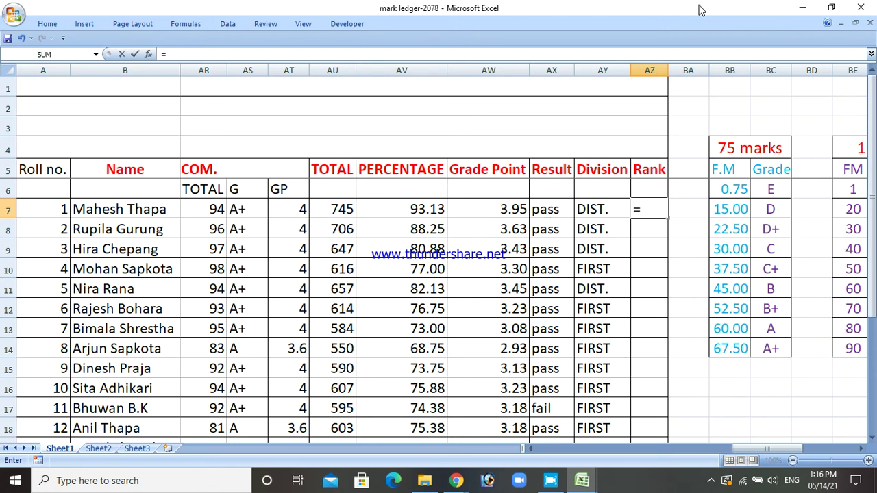
pyautogui.write('rank')
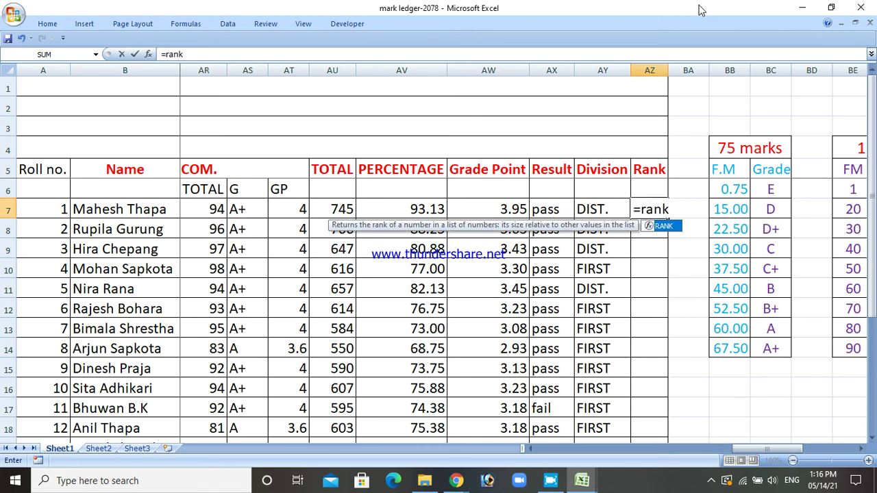
pyautogui.write('(')
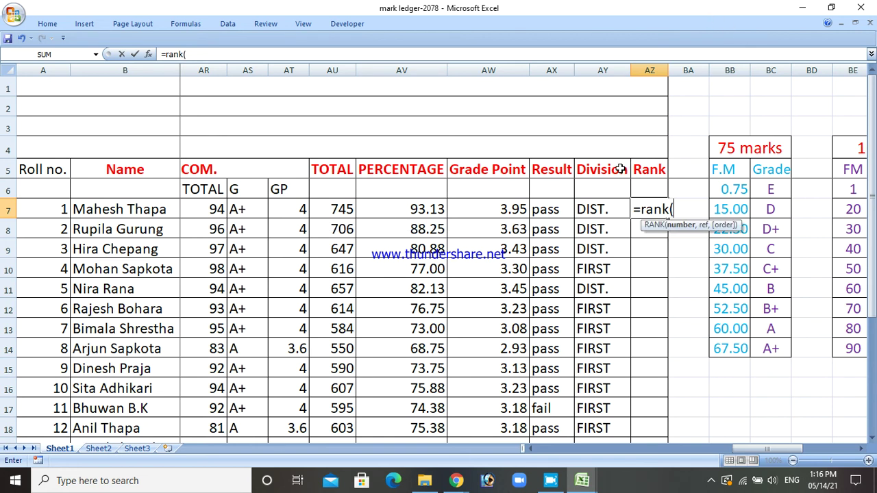
pyautogui.click(423, 211)
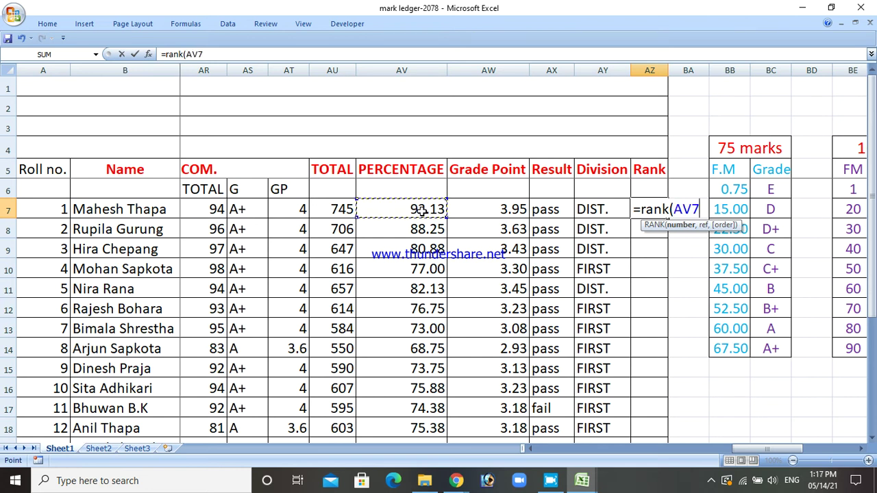
pyautogui.write(',')
# Set the RANK reference to all students' percentages, AV7:AV19.
pyautogui.moveTo(423, 210); pyautogui.dragTo(433, 399)
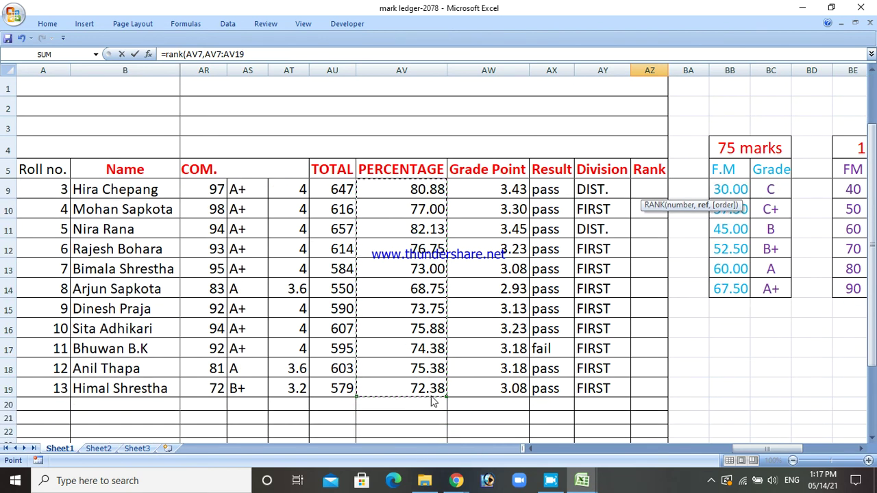
pyautogui.click(860, 448)
pyautogui.click(861, 448)
pyautogui.click(861, 448)
pyautogui.click(861, 448)
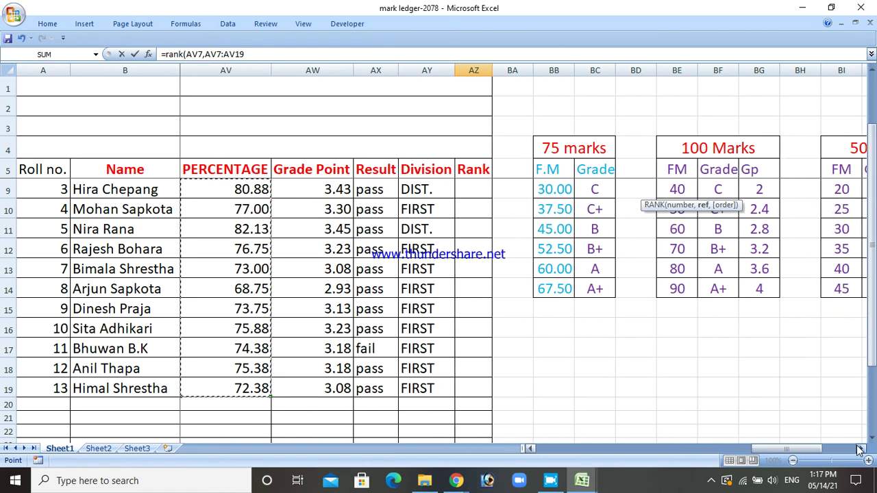
pyautogui.click(467, 189)
pyautogui.scroll(1, 583, 392)
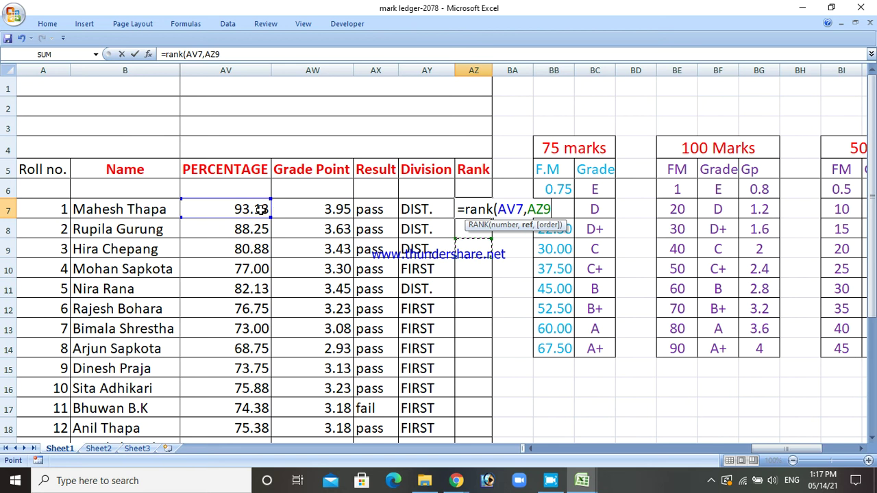
pyautogui.moveTo(262, 209); pyautogui.dragTo(264, 401)
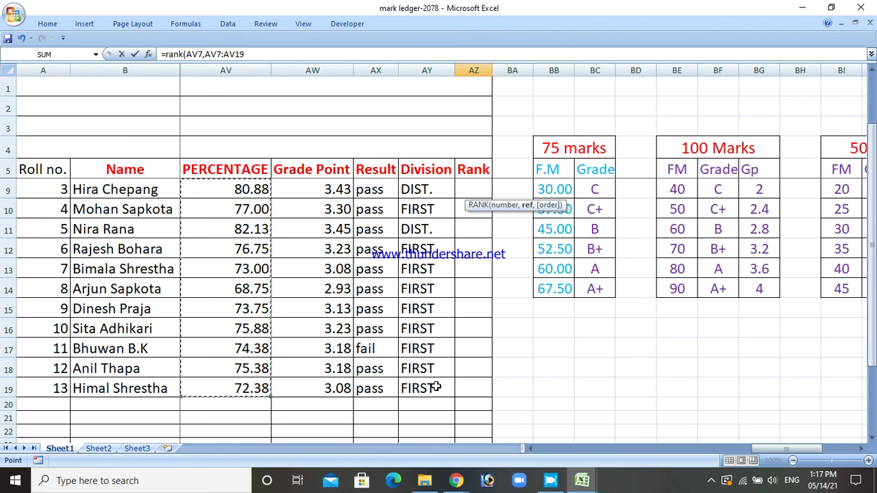
pyautogui.scroll(1, 426, 386)
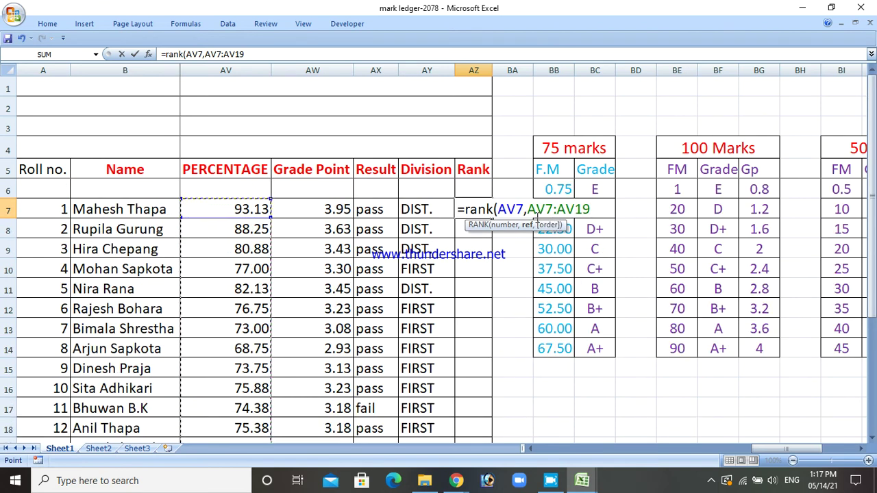
# Make the RANK range absolute as $AV$7:$AV$19 and close the function with descending order 0.
pyautogui.click(529, 210)
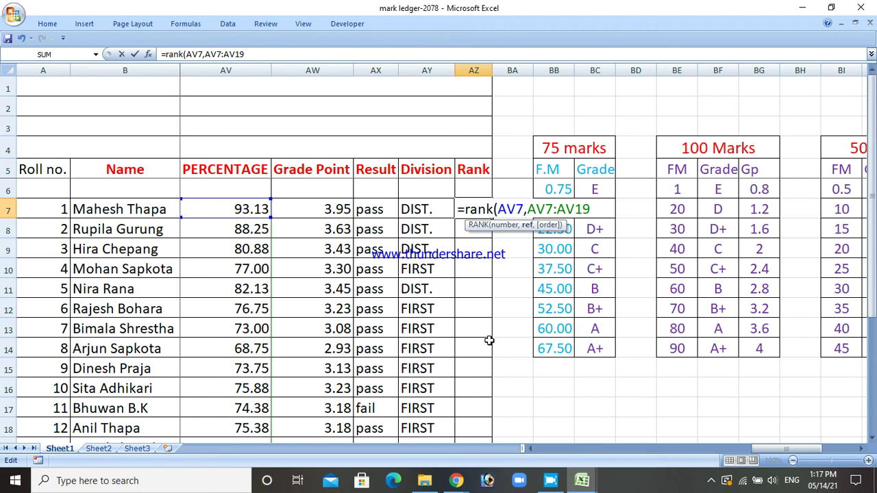
pyautogui.write('$')
pyautogui.press('Right')
pyautogui.press('Right')
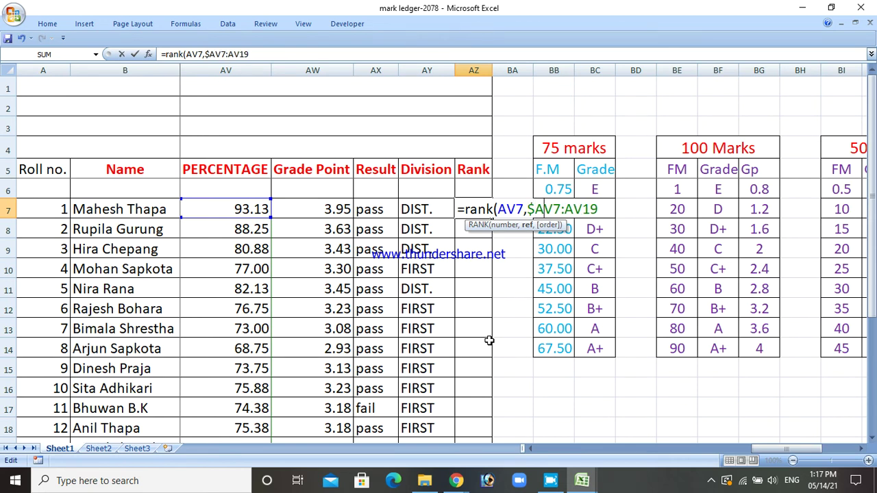
pyautogui.write('$')
pyautogui.press('Right')
pyautogui.press('Right')
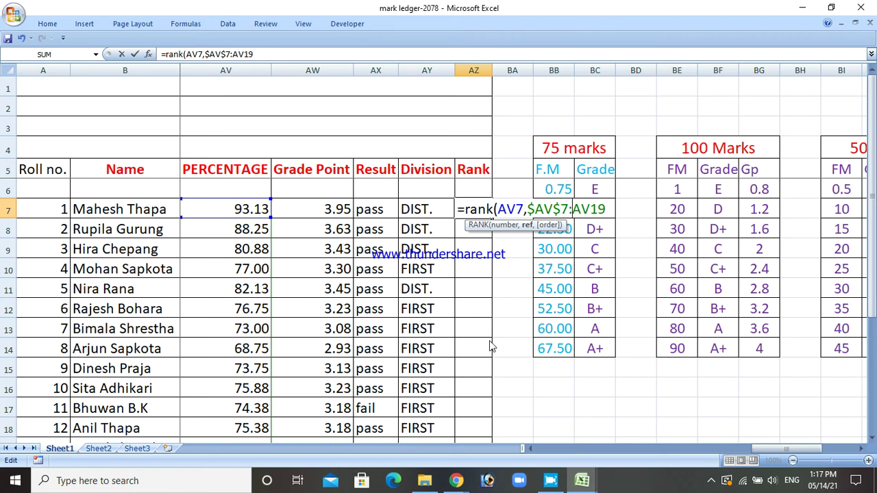
pyautogui.write('$')
pyautogui.press('Right')
pyautogui.press('Right')
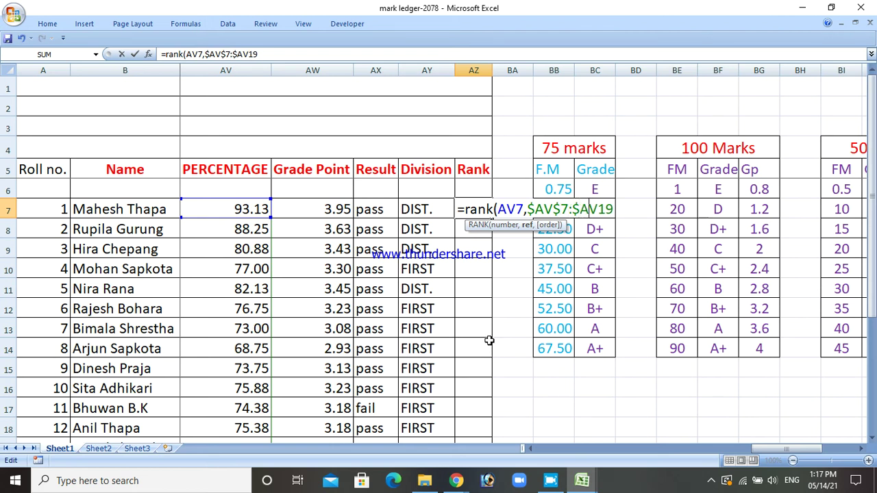
pyautogui.write('$')
pyautogui.press('Right')
pyautogui.press('Right')
pyautogui.write(',')
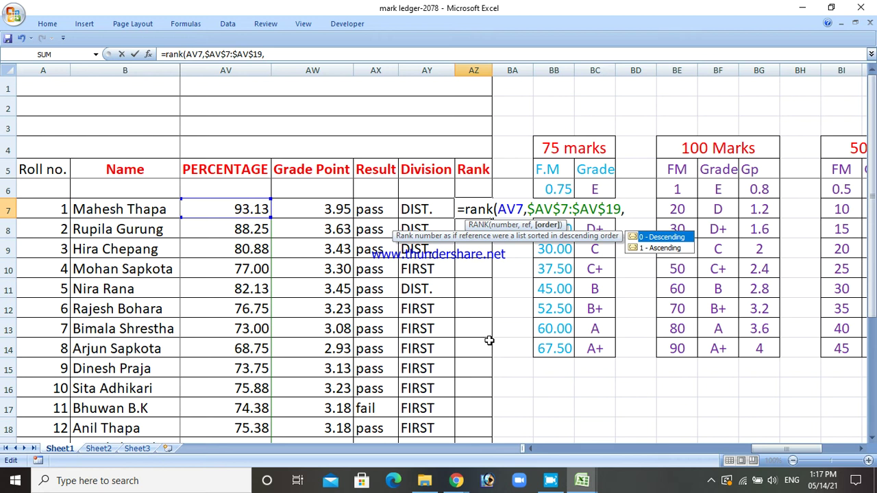
pyautogui.write('0)')
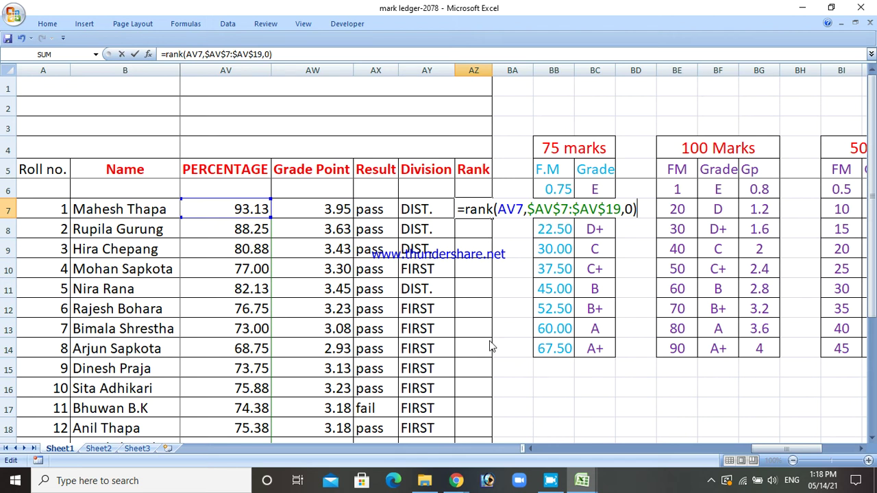
# Append +COUNTIF to the Rank formula in AZ7 with AV7:AV7 as its range.
pyautogui.write('+co')
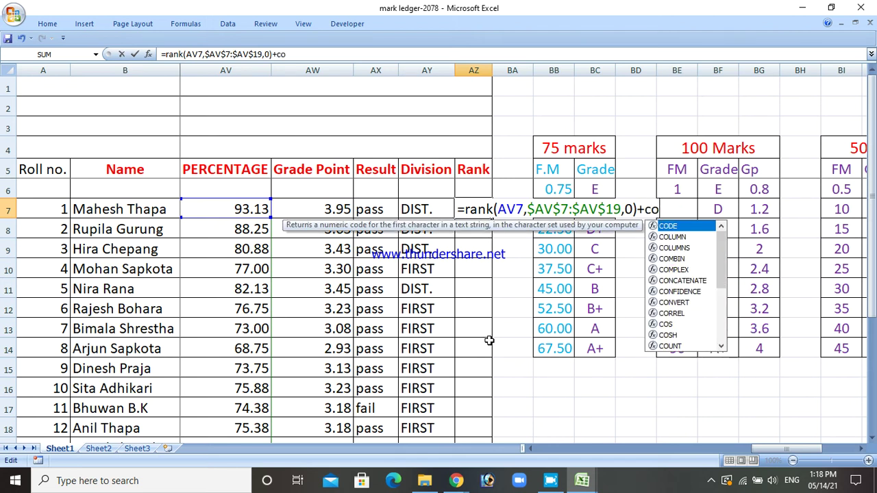
pyautogui.write('untif')
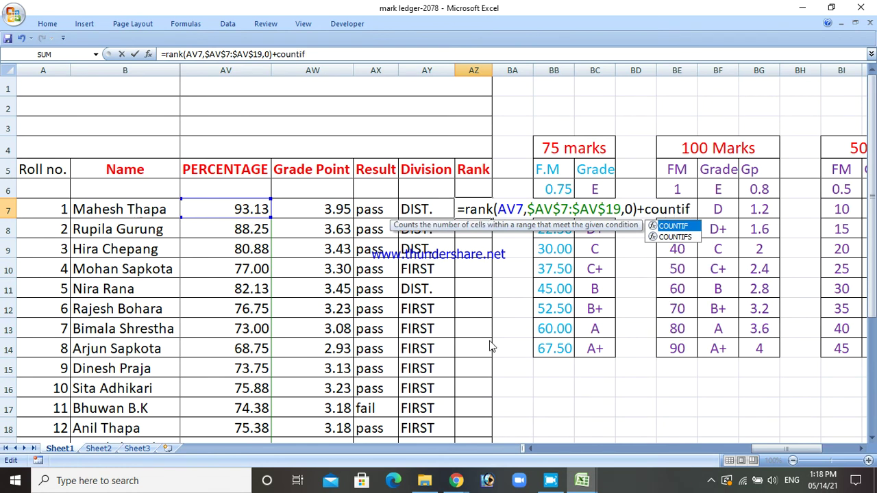
pyautogui.write('(')
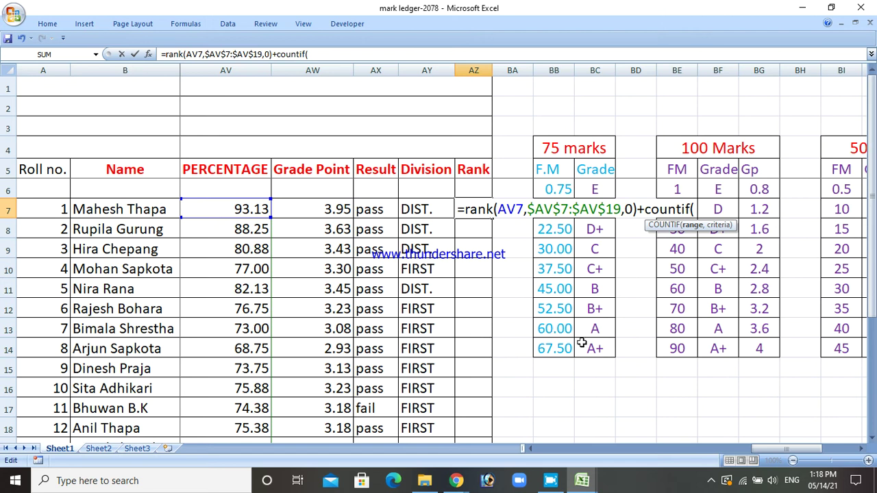
pyautogui.moveTo(771, 447); pyautogui.dragTo(779, 448)
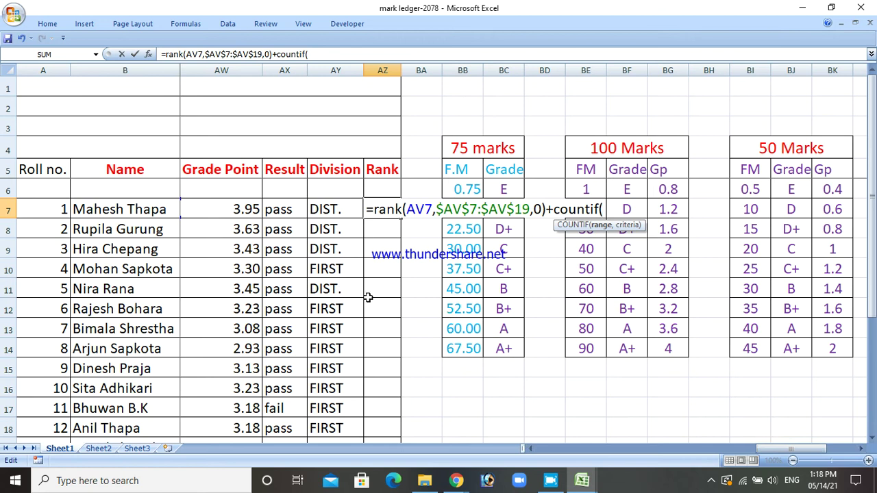
pyautogui.click(531, 449)
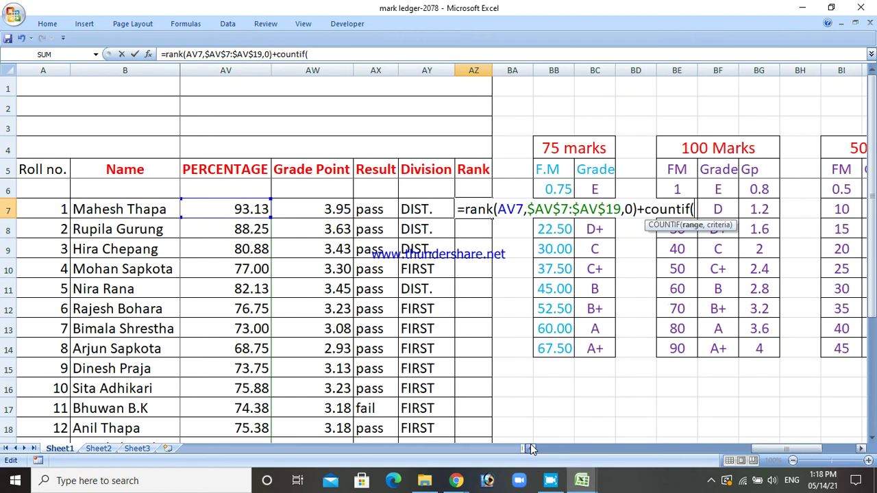
pyautogui.click(531, 449)
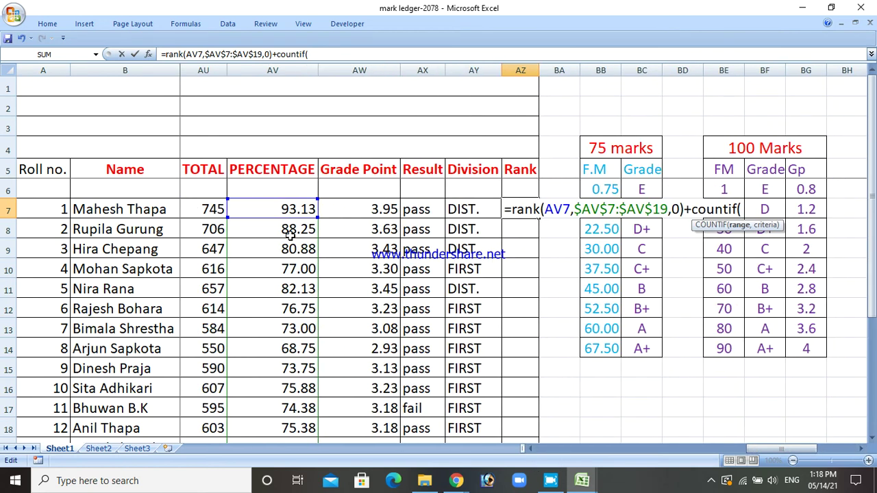
pyautogui.click(283, 213)
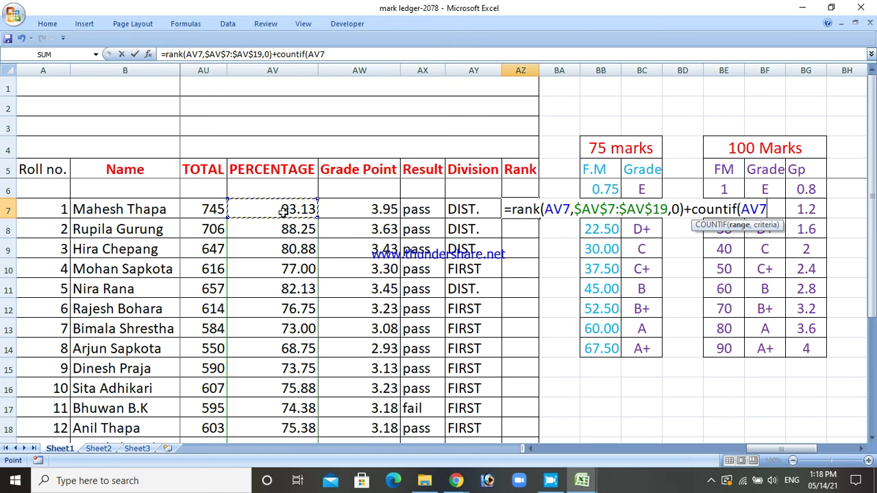
pyautogui.moveTo(283, 213); pyautogui.dragTo(288, 229)
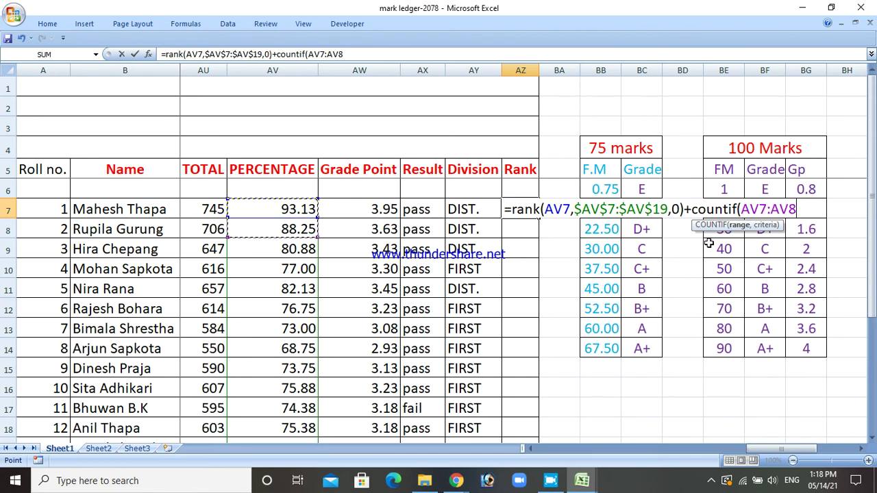
pyautogui.click(800, 212)
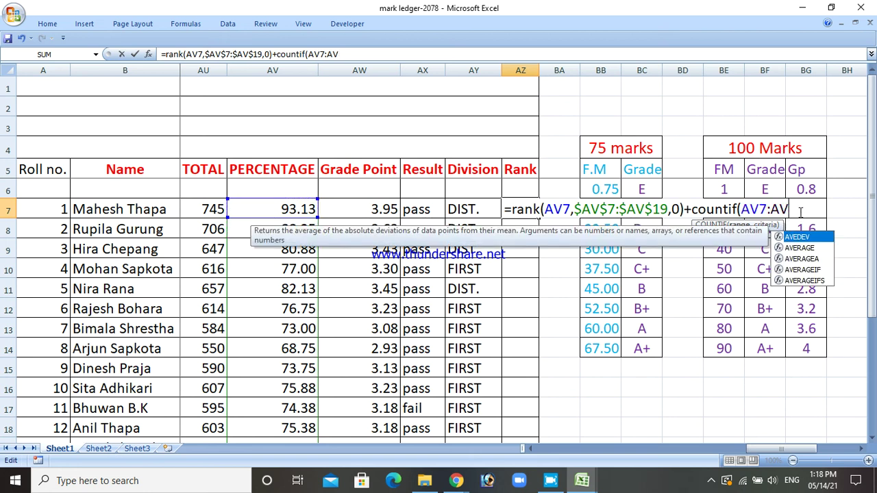
pyautogui.write('7')
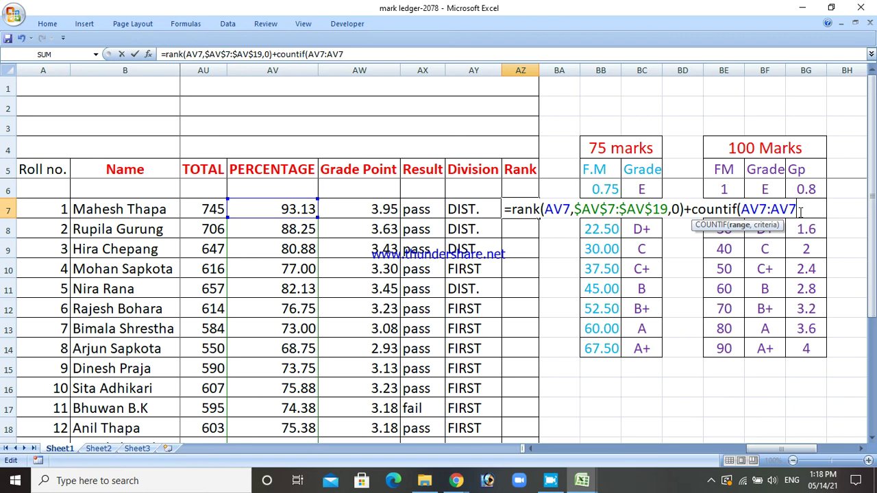
# Complete the Rank formula in AZ7 with AV7 as the COUNTIF criteria, followed by -1.
pyautogui.write(',')
pyautogui.click(291, 212)
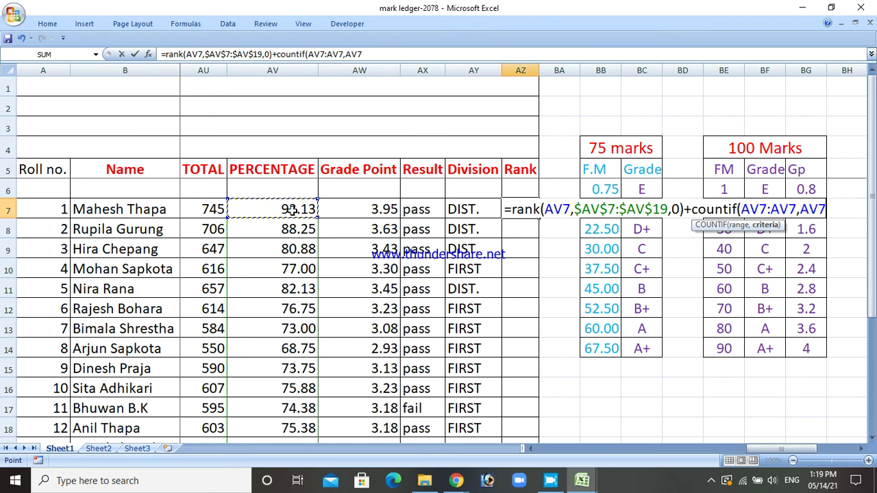
pyautogui.write(')-1')
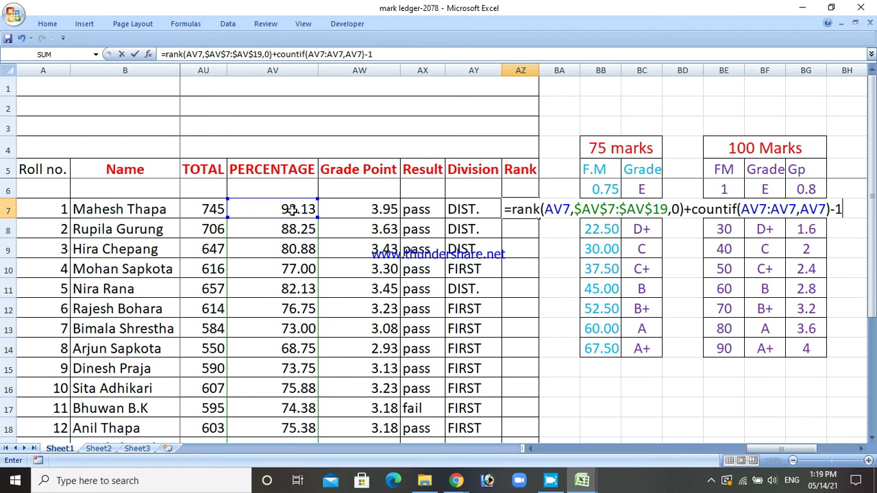
pyautogui.press('Return')
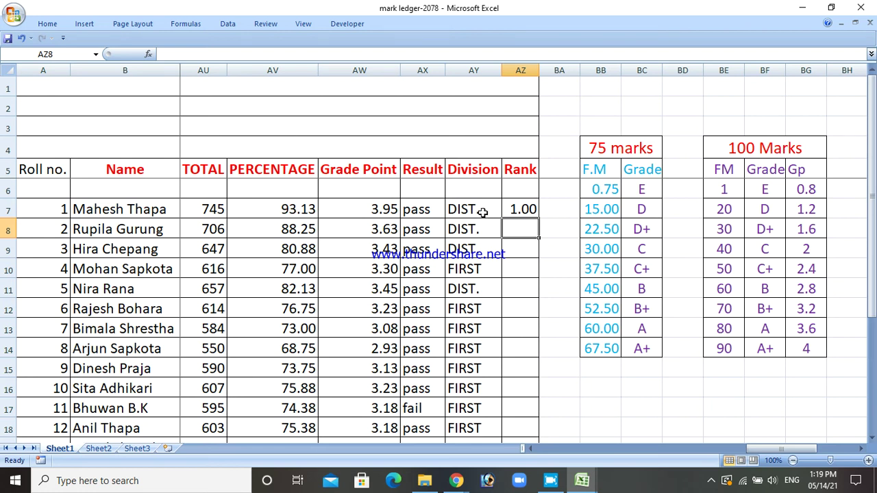
# Fill the Rank formula from AZ7 down to AZ19 and widen column AZ to fit the two-digit ranks.
pyautogui.click(515, 210)
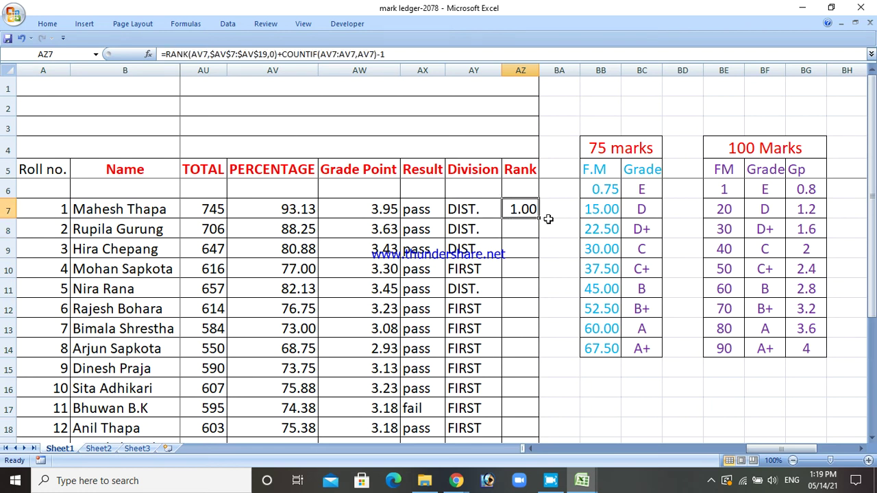
pyautogui.moveTo(539, 220); pyautogui.dragTo(539, 421)
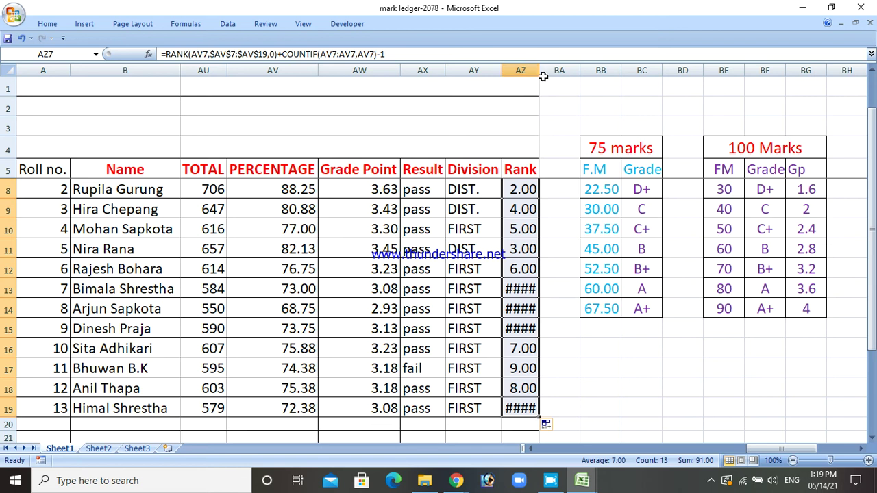
pyautogui.moveTo(539, 74); pyautogui.dragTo(554, 76)
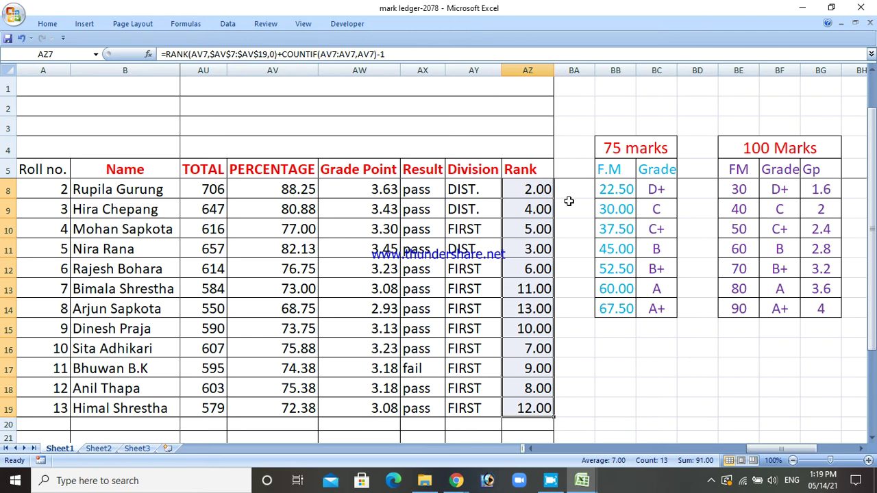
pyautogui.scroll(1, 568, 201)
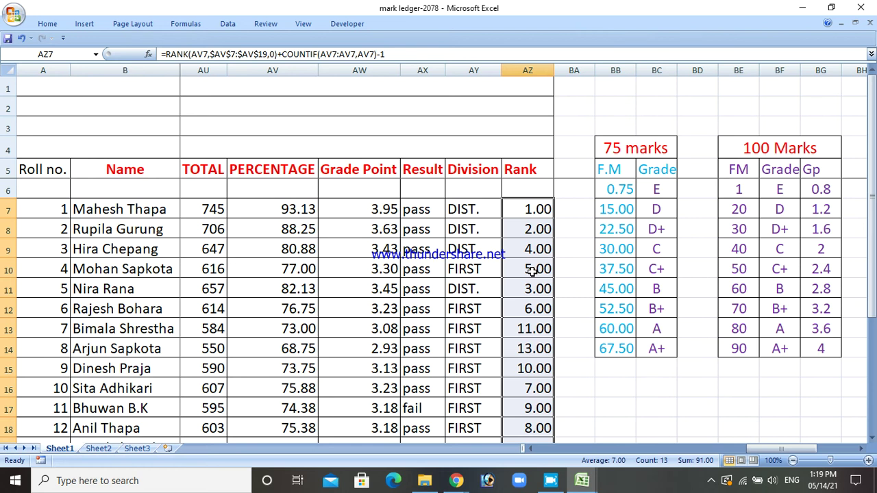
pyautogui.scroll(-1, 533, 270)
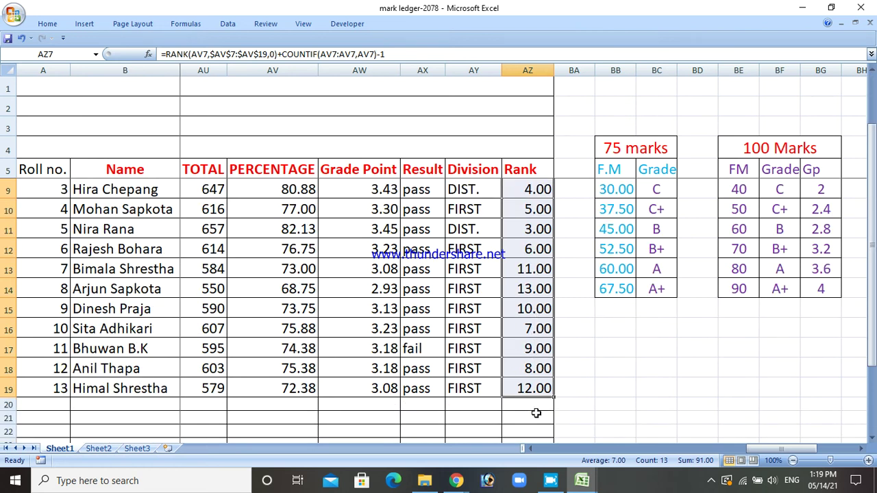
pyautogui.scroll(1, 552, 328)
pyautogui.scroll(-1, 552, 328)
pyautogui.scroll(1, 552, 328)
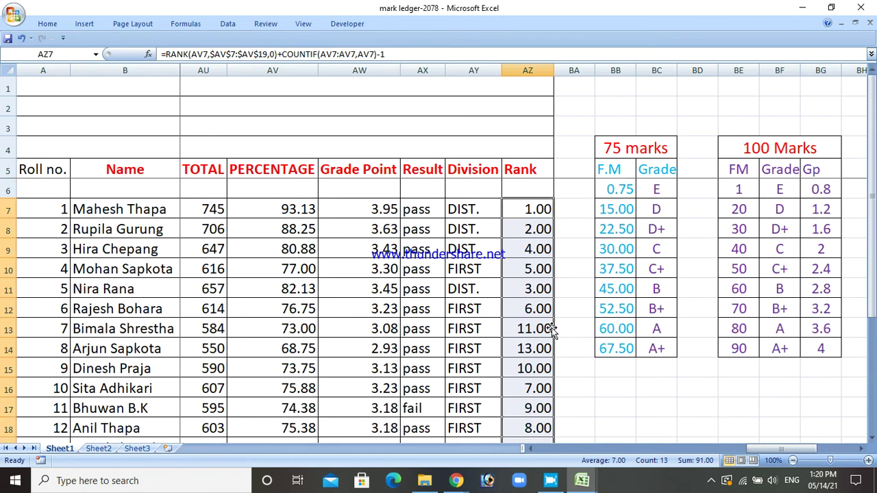
# Format the ranks in AZ7:AZ19 as whole numbers by removing both decimal places.
pyautogui.click(62, 21)
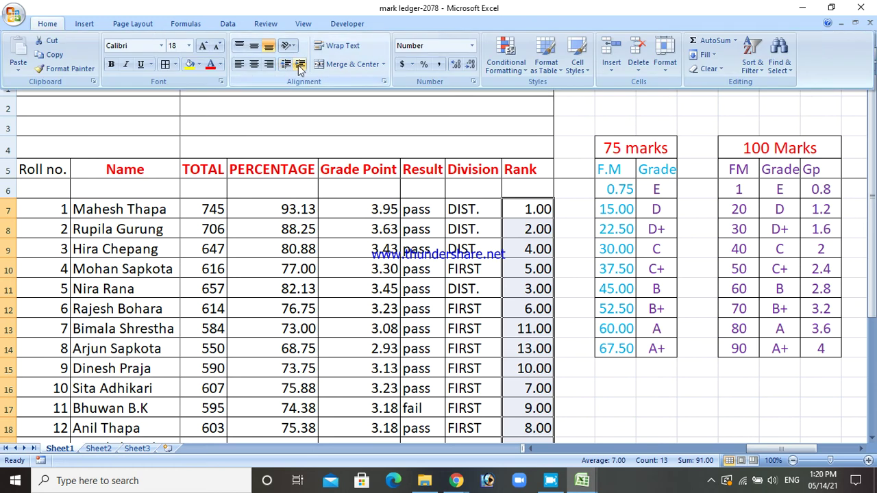
pyautogui.click(85, 24)
pyautogui.click(53, 21)
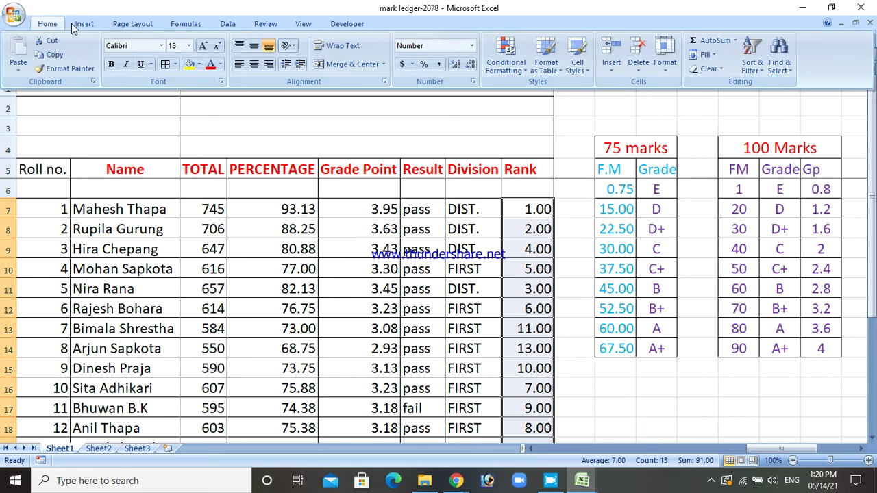
pyautogui.click(472, 65)
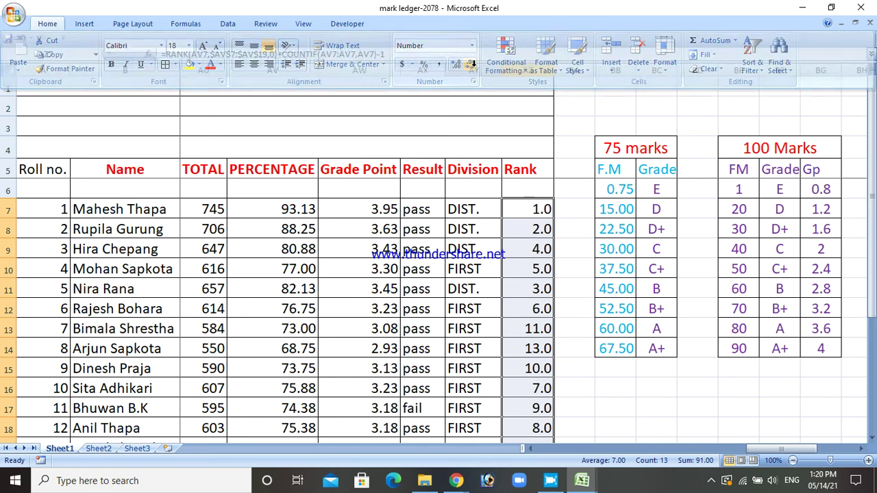
pyautogui.click(49, 26)
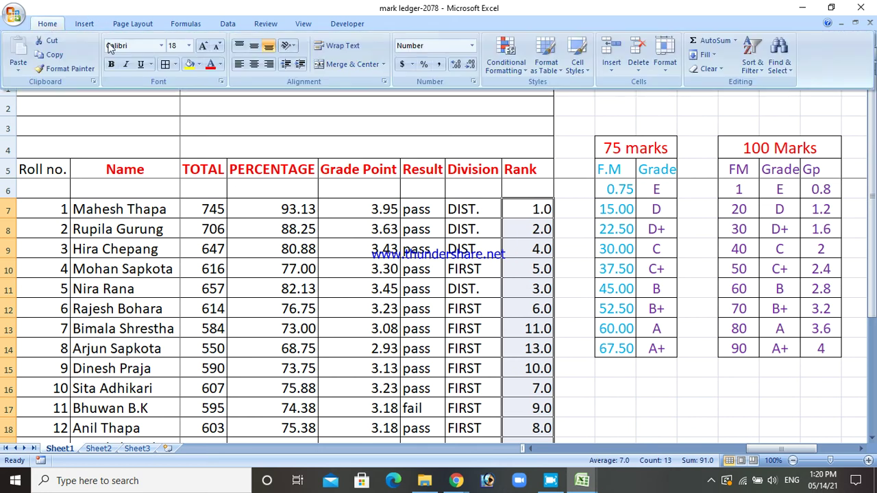
pyautogui.click(469, 66)
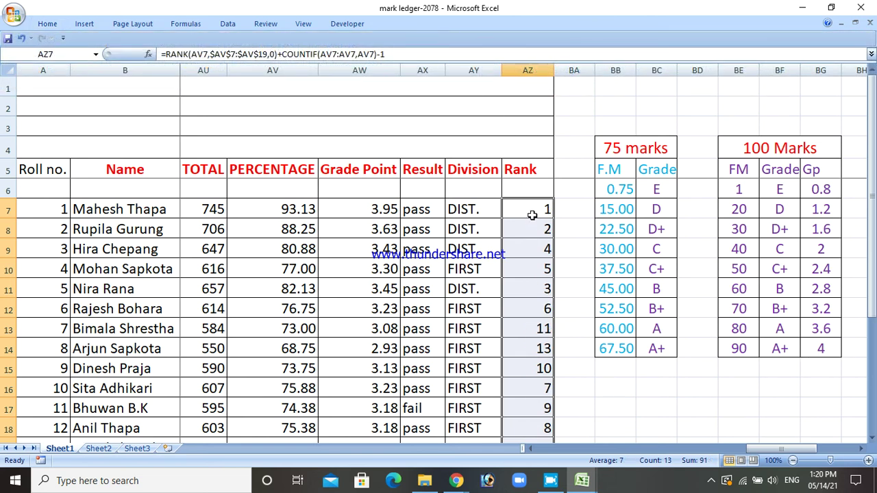
# Check the Rank column from row 7 to row 19 against the students' percentages.
pyautogui.scroll(-2, 531, 215)
pyautogui.scroll(2, 532, 215)
pyautogui.click(532, 215)
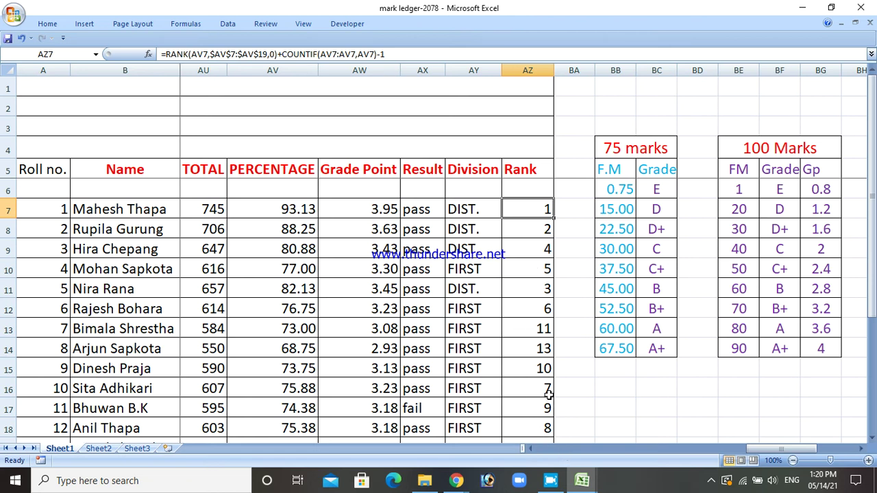
pyautogui.scroll(-1, 522, 367)
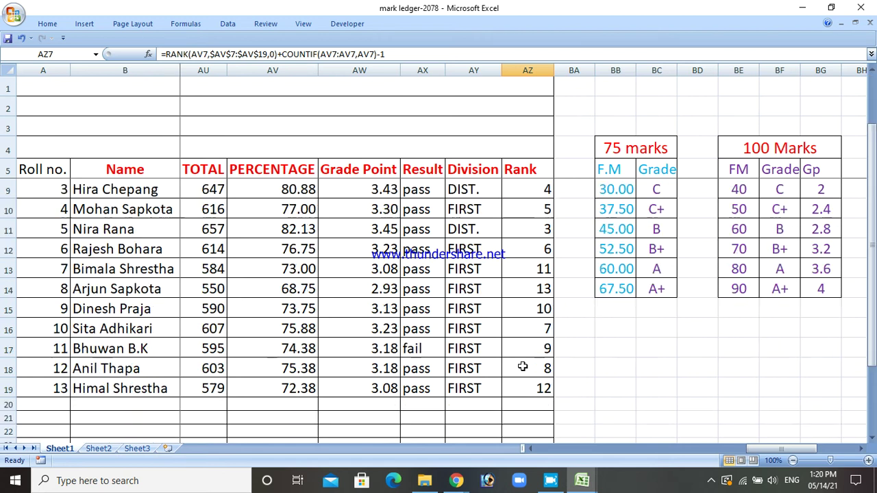
pyautogui.scroll(-1, 522, 368)
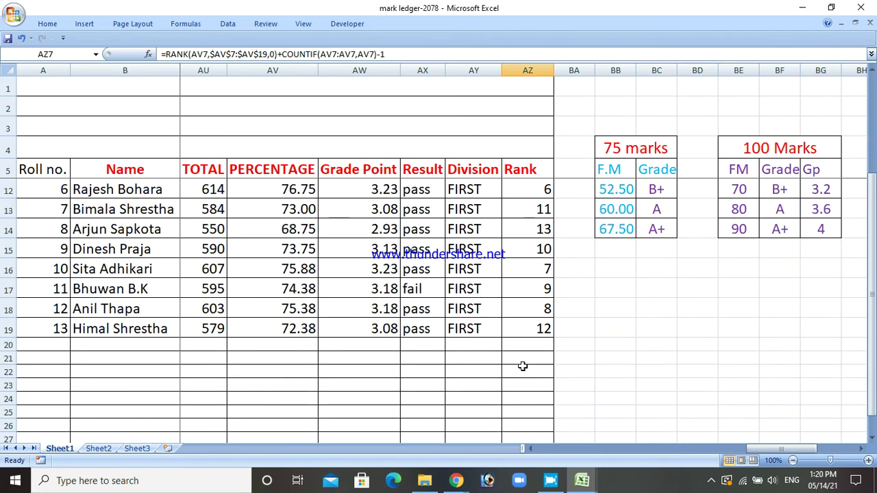
pyautogui.scroll(2, 522, 366)
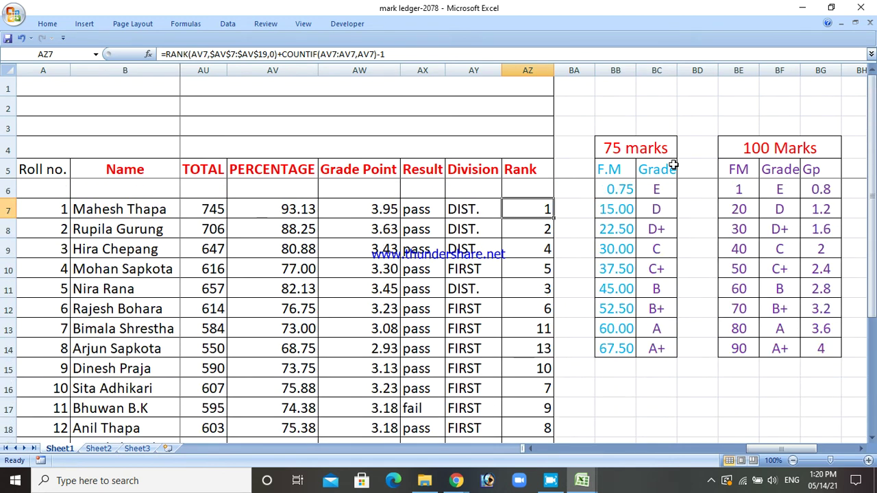
# Minimize the workbook and switch to the Google Meet call in Chrome.
pyautogui.click(804, 9)
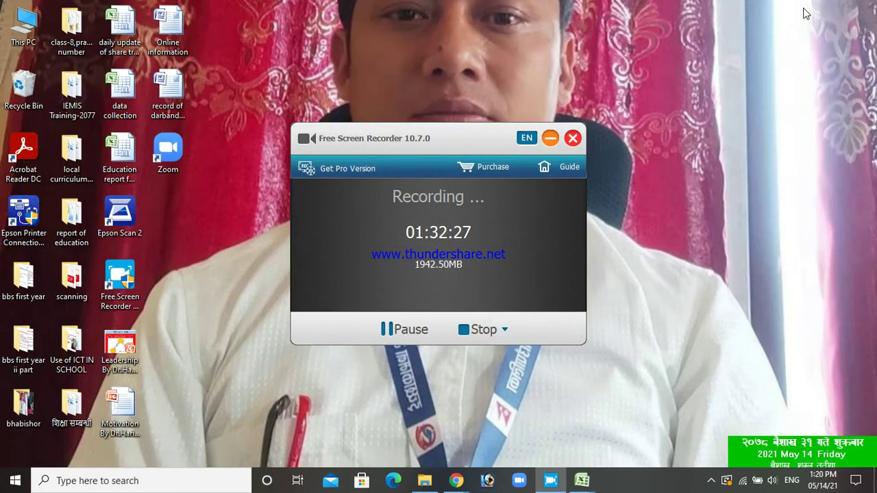
pyautogui.click(401, 334)
pyautogui.click(436, 331)
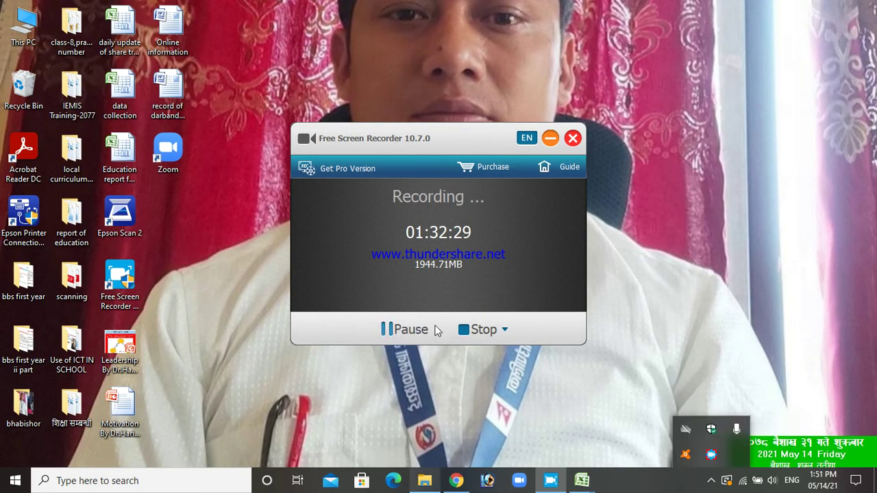
pyautogui.click(657, 261)
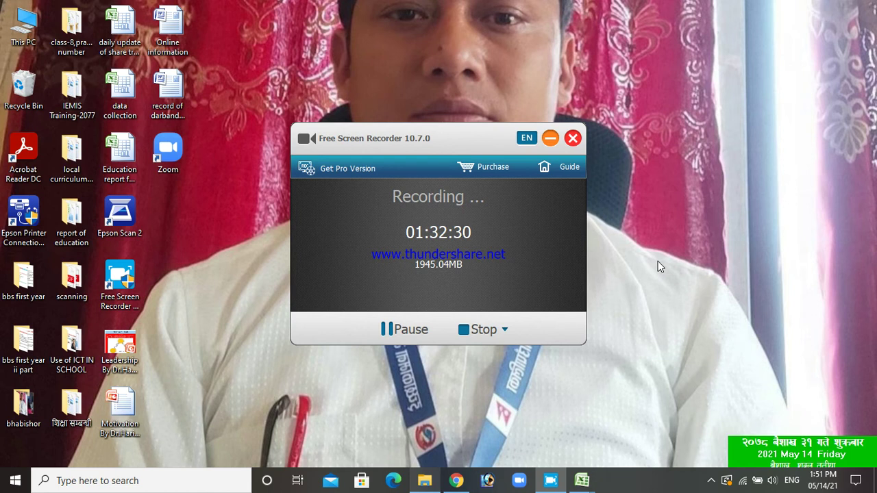
pyautogui.moveTo(458, 483)
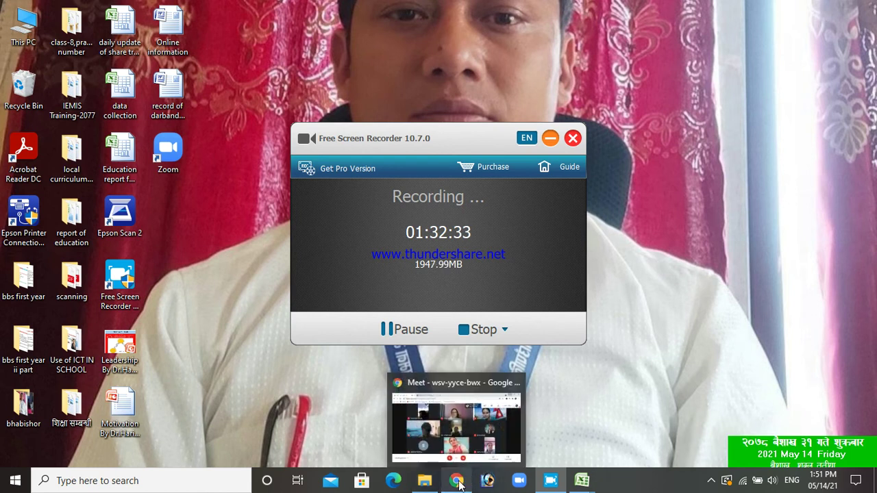
pyautogui.click(458, 482)
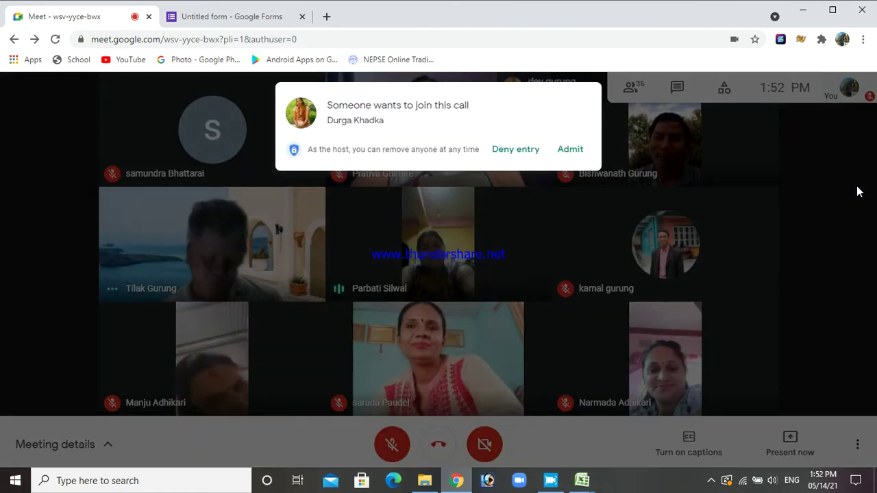
# Admit the waiting participant to the Google Meet call and unmute the microphone.
pyautogui.click(565, 149)
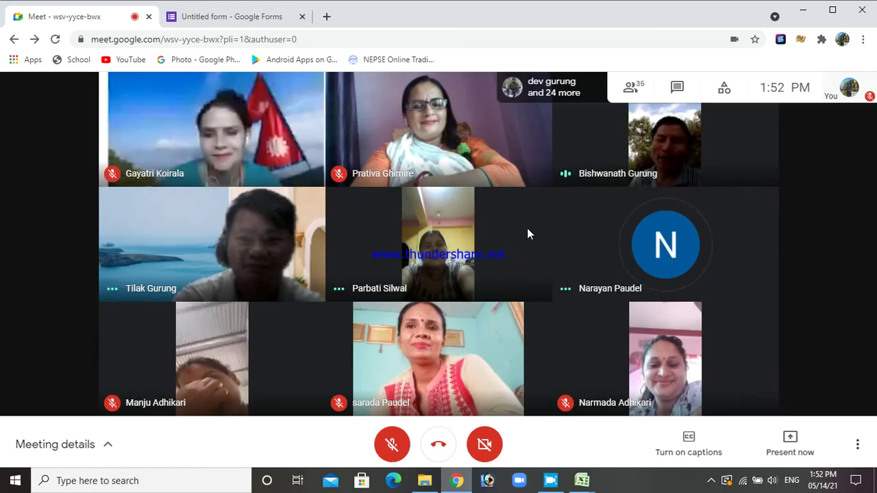
pyautogui.click(397, 447)
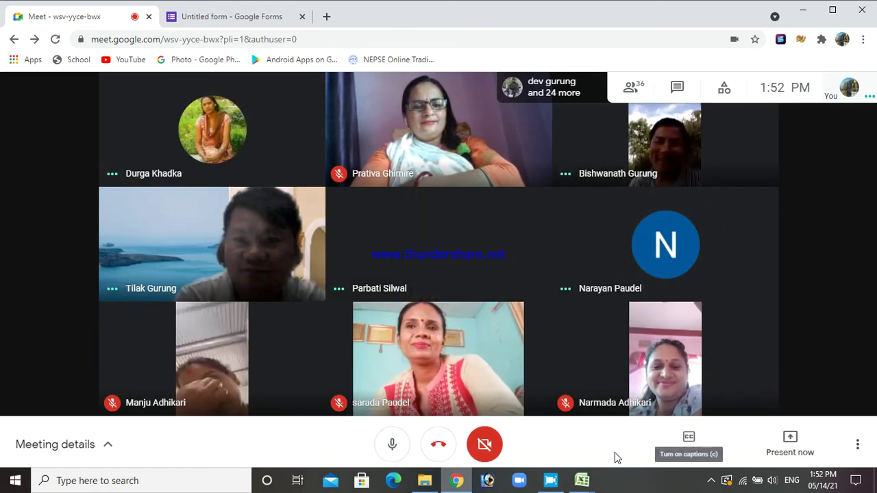